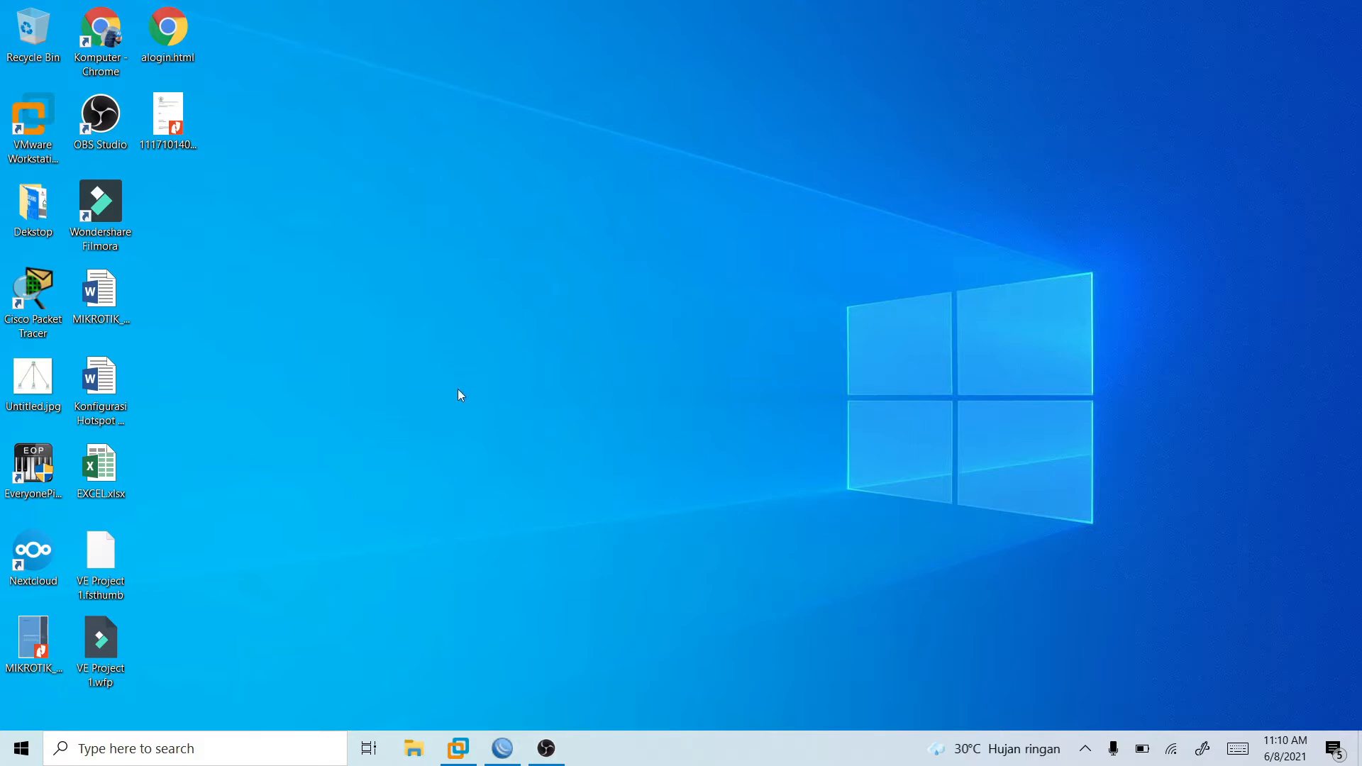
pyautogui.rightClick(451, 247)
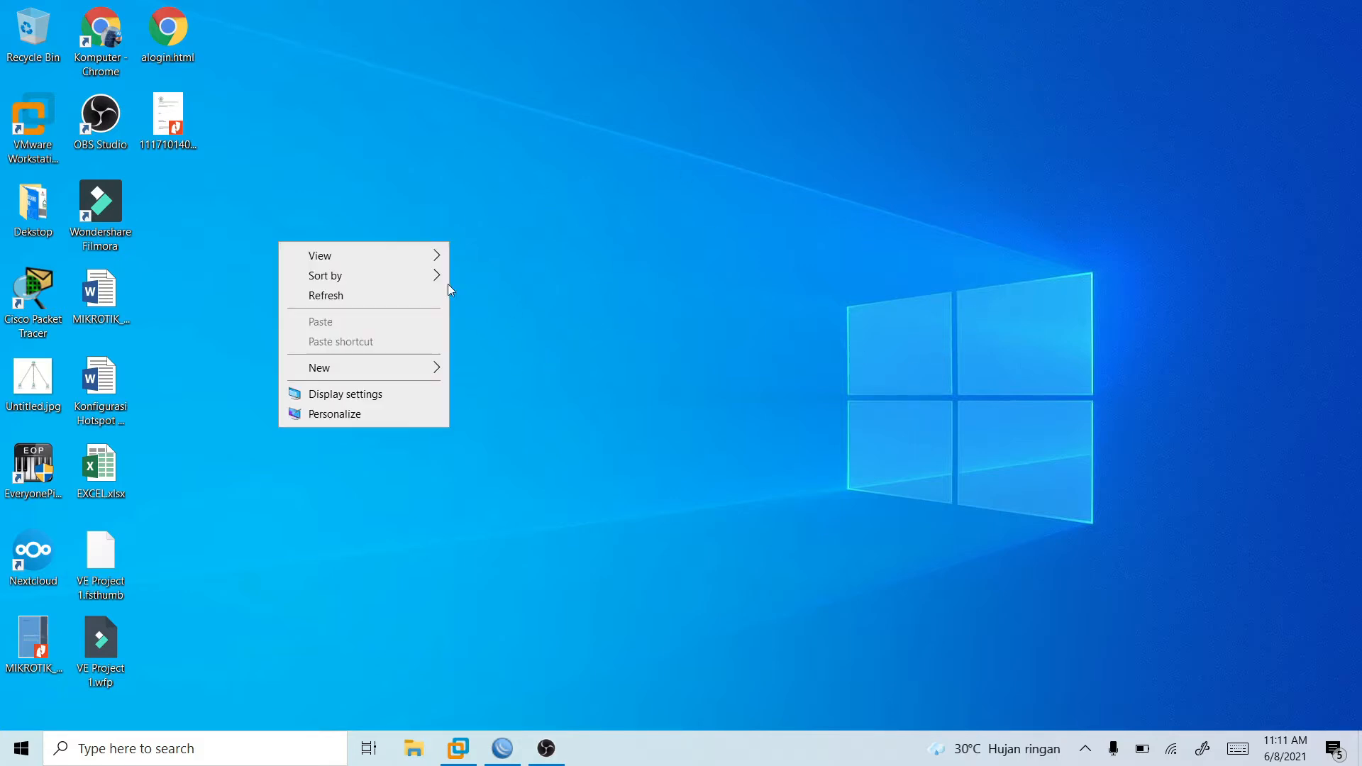
pyautogui.click(428, 287)
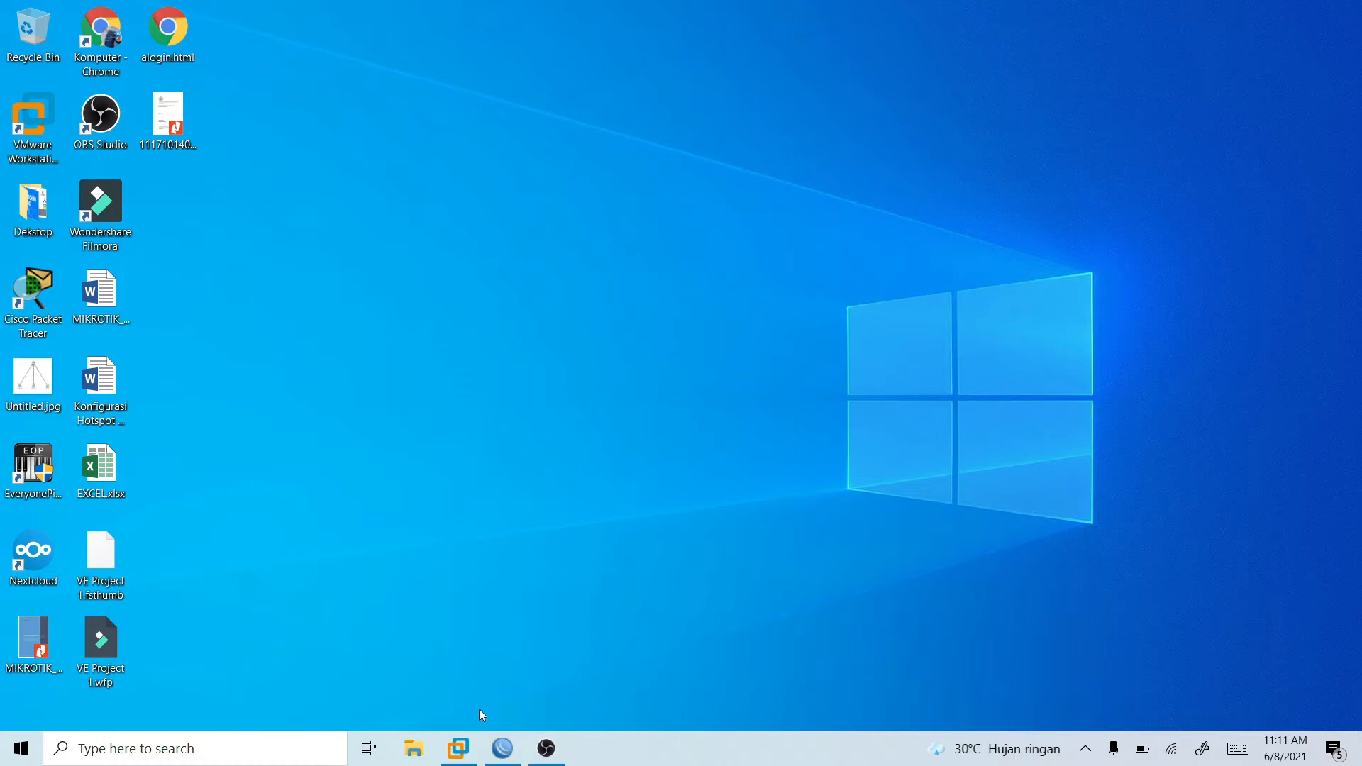
# - Switch to VMware Workstation and power on the MikrotikGateway virtual machine, agreeing to try connecting device ide1:0 at every power-on
pyautogui.click(458, 749)
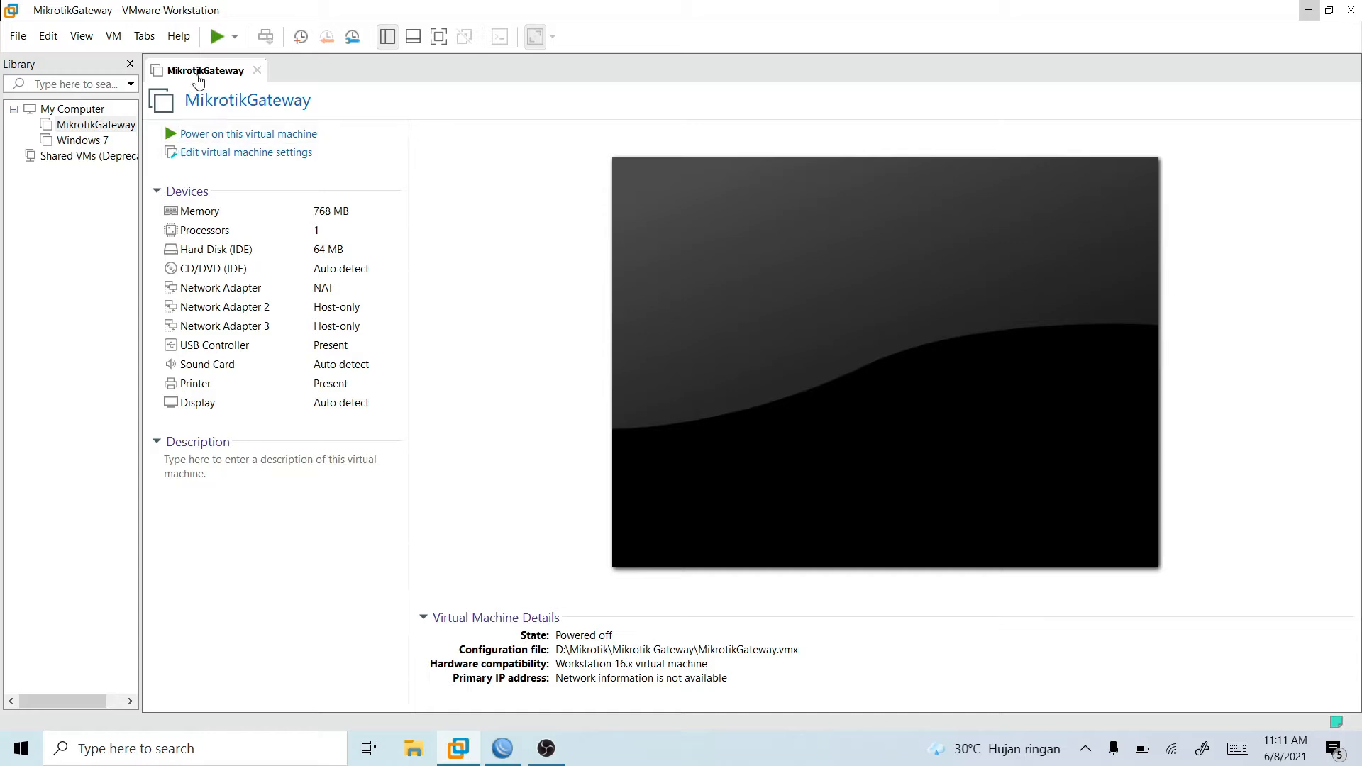
pyautogui.click(217, 37)
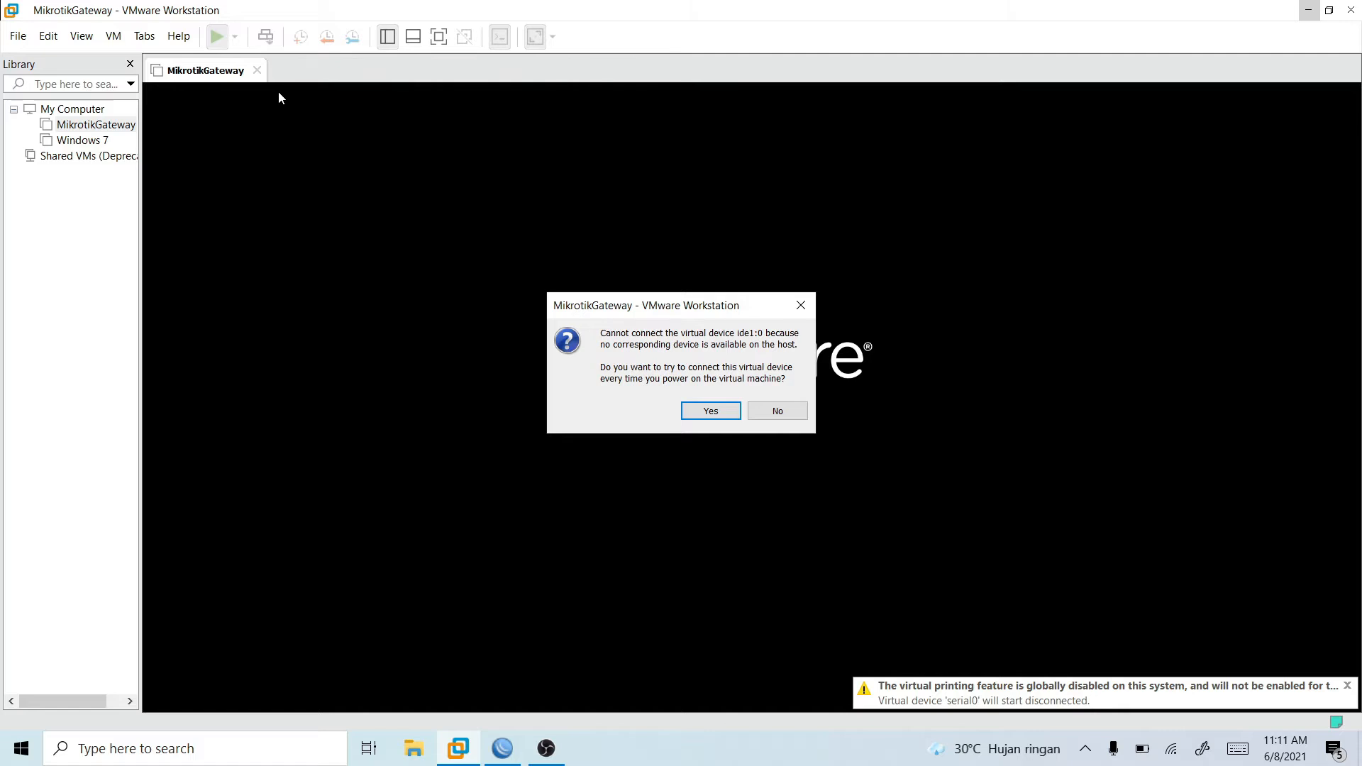
pyautogui.click(709, 413)
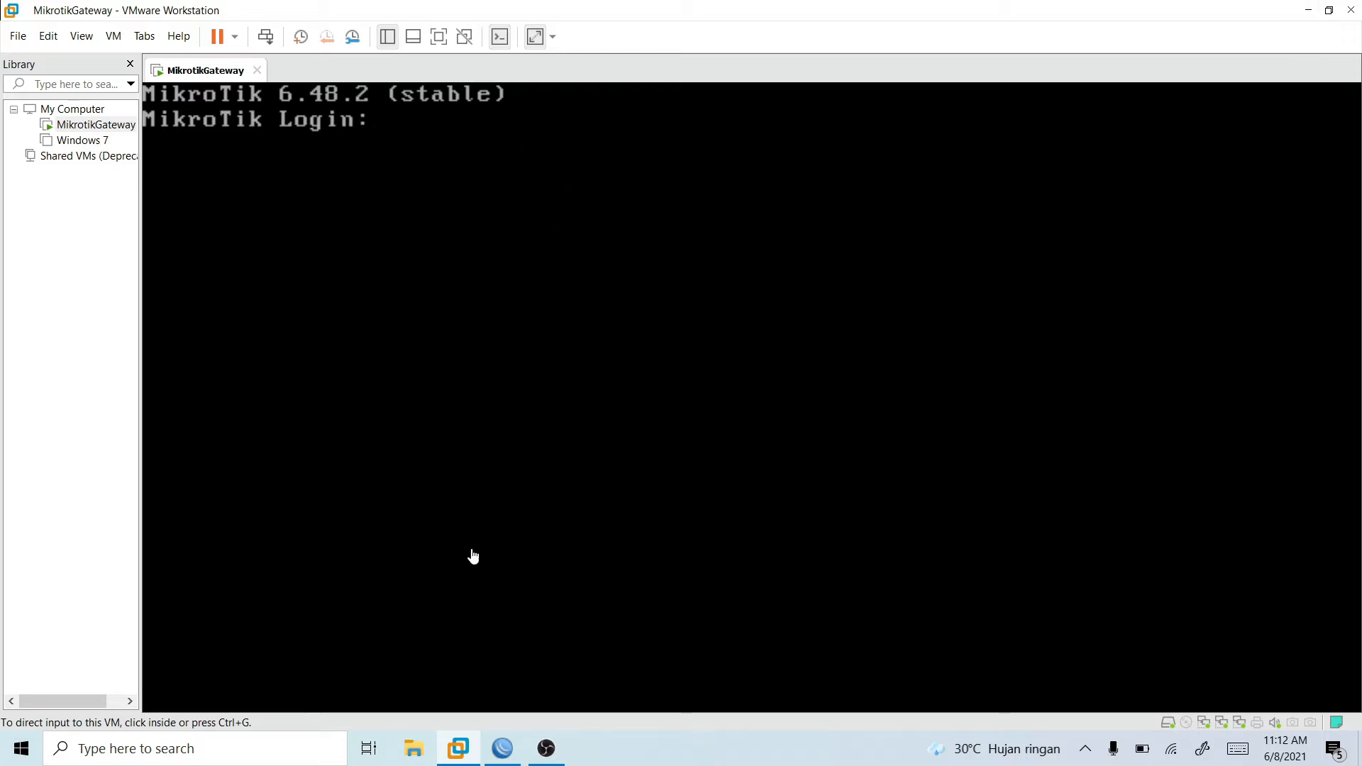
# - Switch to WinBox and connect to the neighbor router 00:0C:29:3B:31:85 with the admin login
pyautogui.click(502, 747)
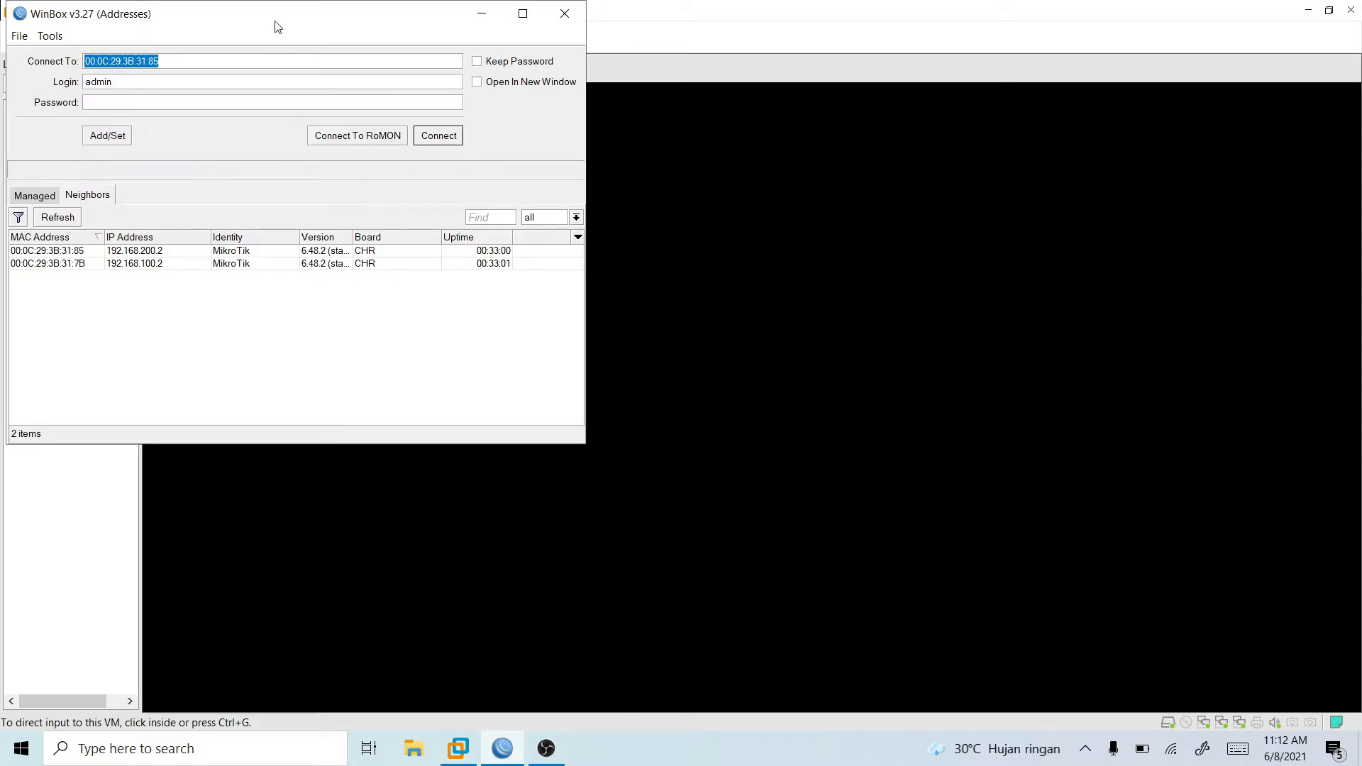
pyautogui.moveTo(278, 26); pyautogui.dragTo(666, 146)
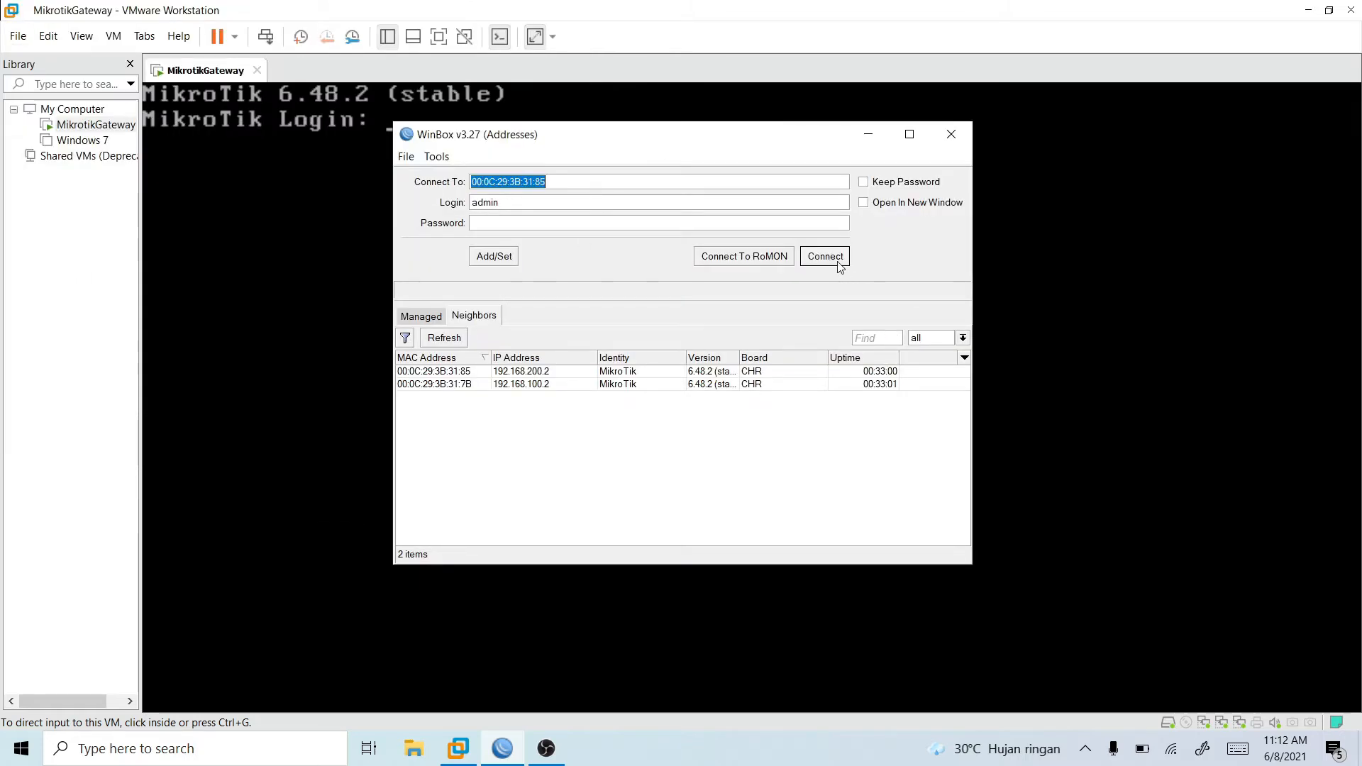
pyautogui.click(449, 372)
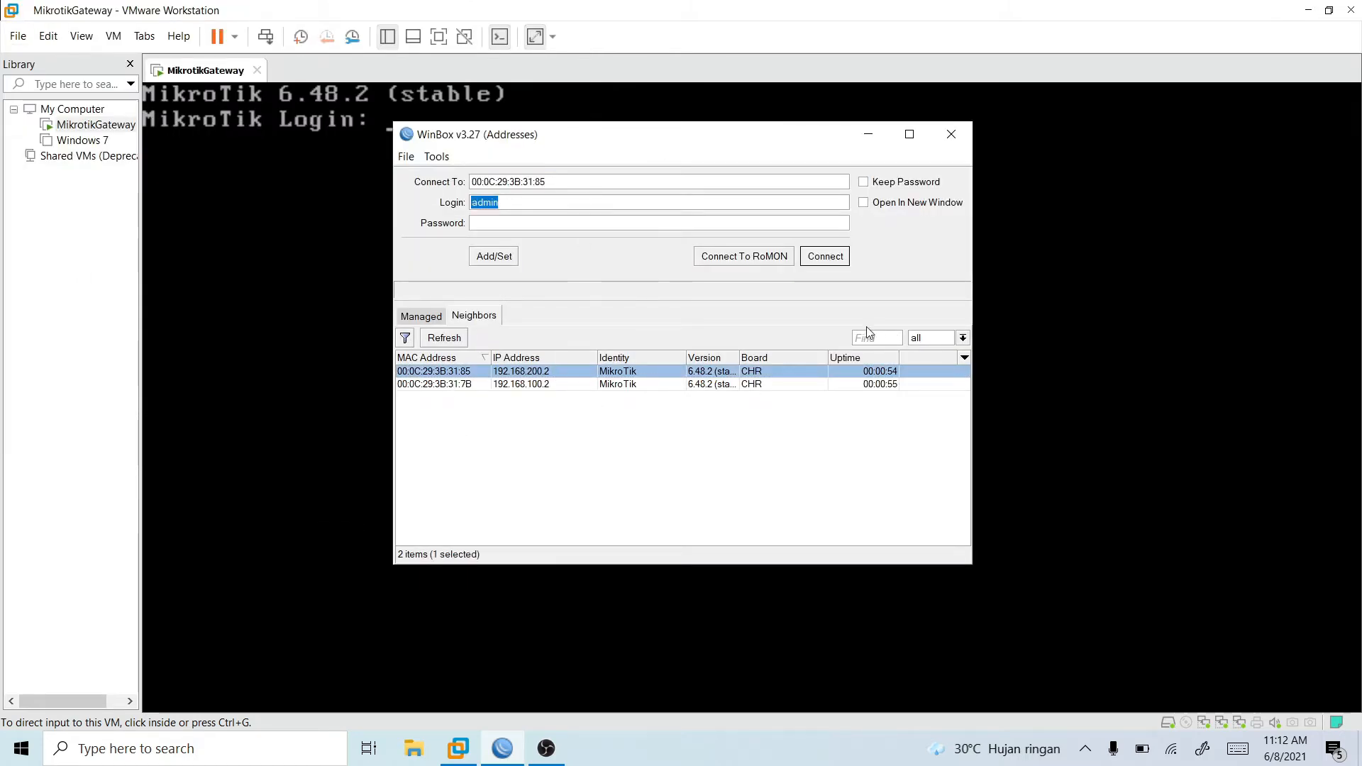
pyautogui.click(807, 257)
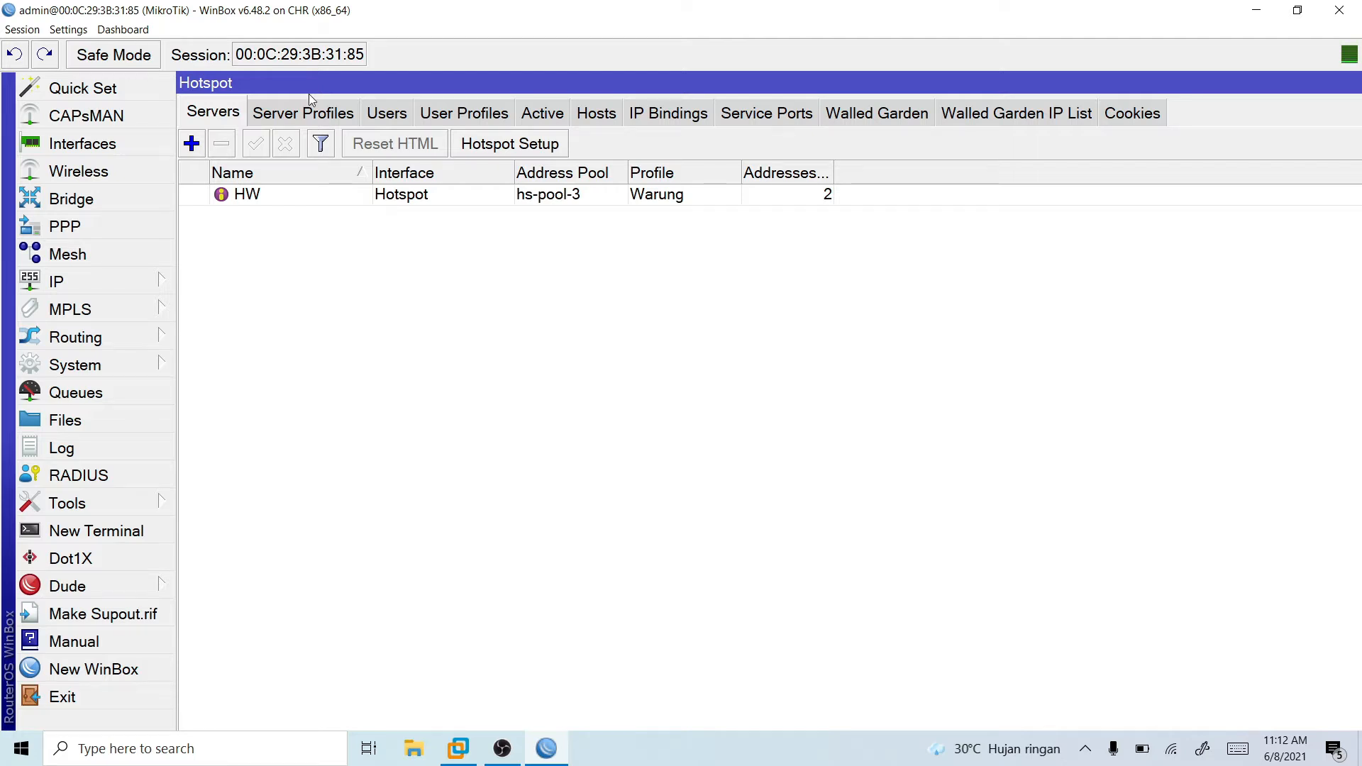
# - Review the general, login and RADIUS settings of the Warung hotspot server profile, then close it
pyautogui.click(301, 121)
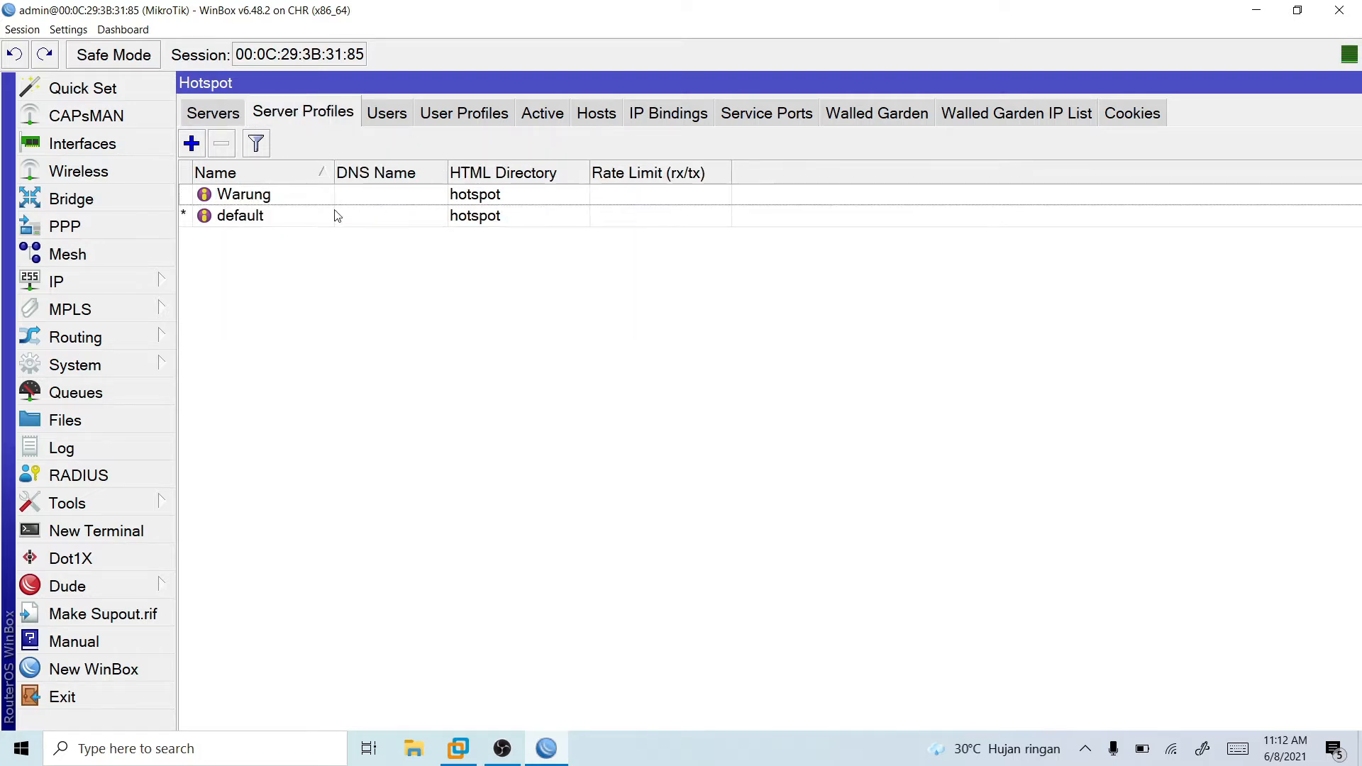
pyautogui.doubleClick(283, 196)
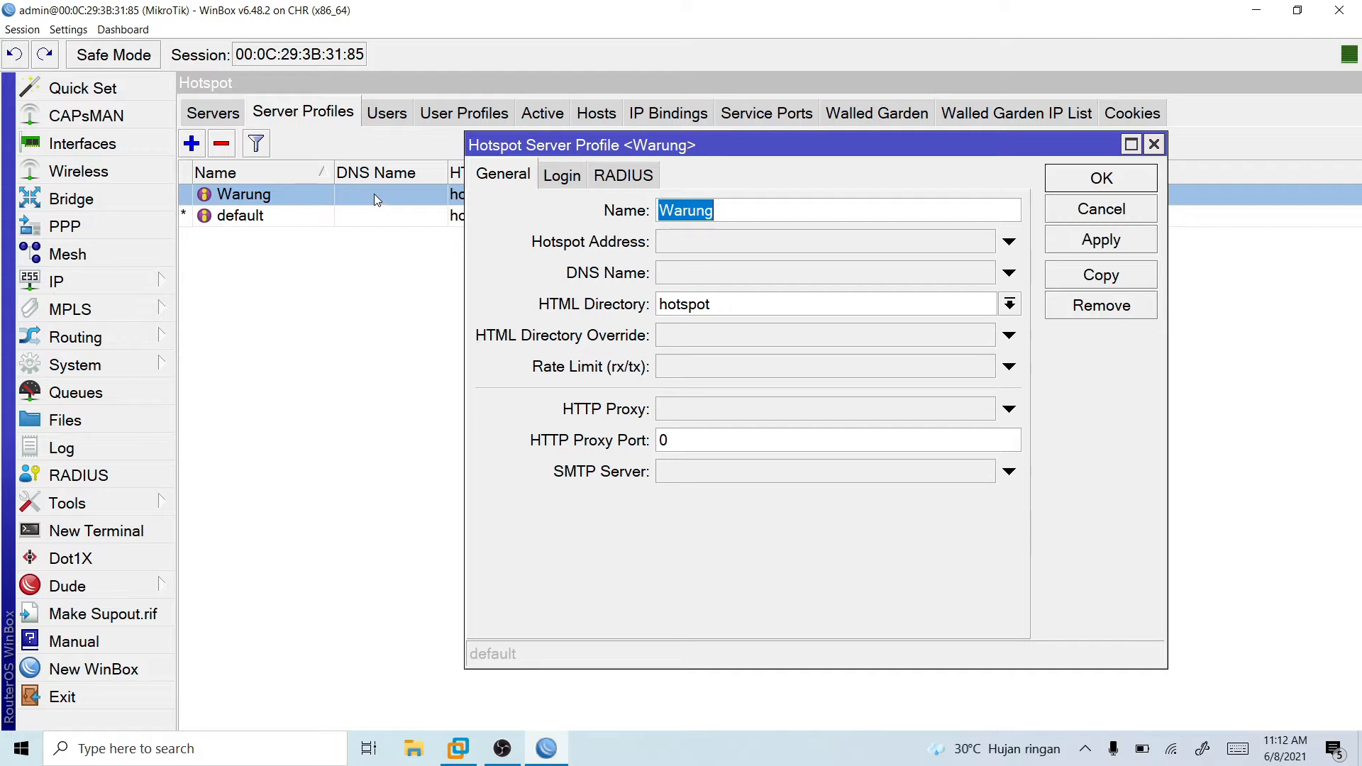
pyautogui.click(560, 178)
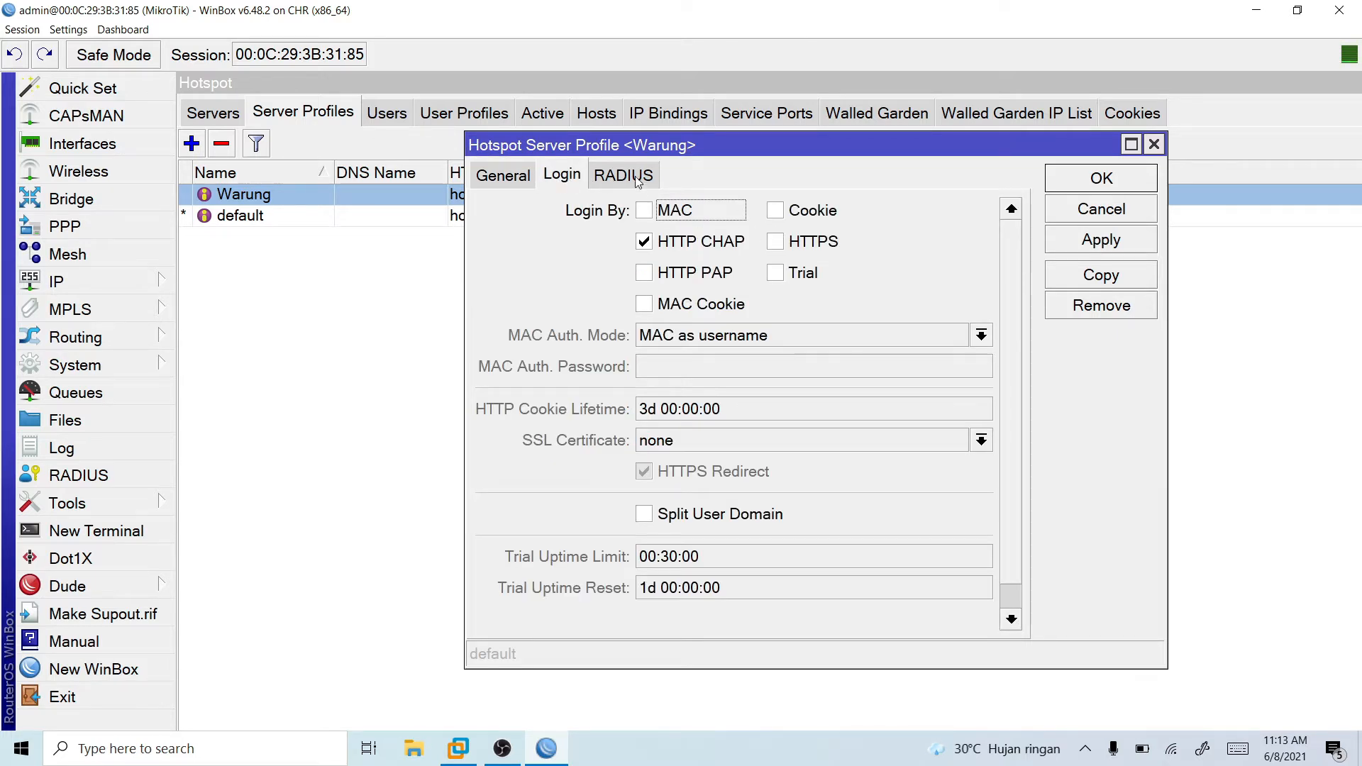
pyautogui.click(636, 179)
pyautogui.click(564, 178)
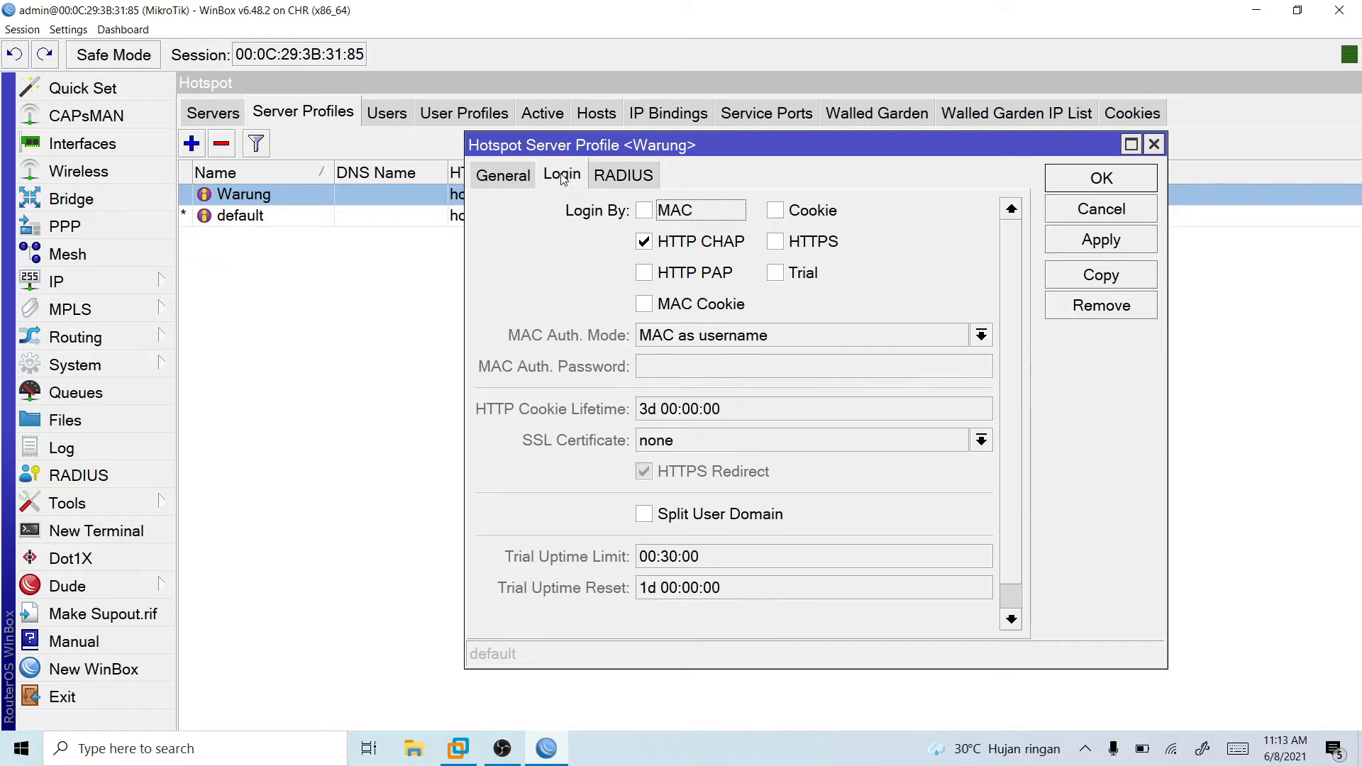
pyautogui.click(515, 177)
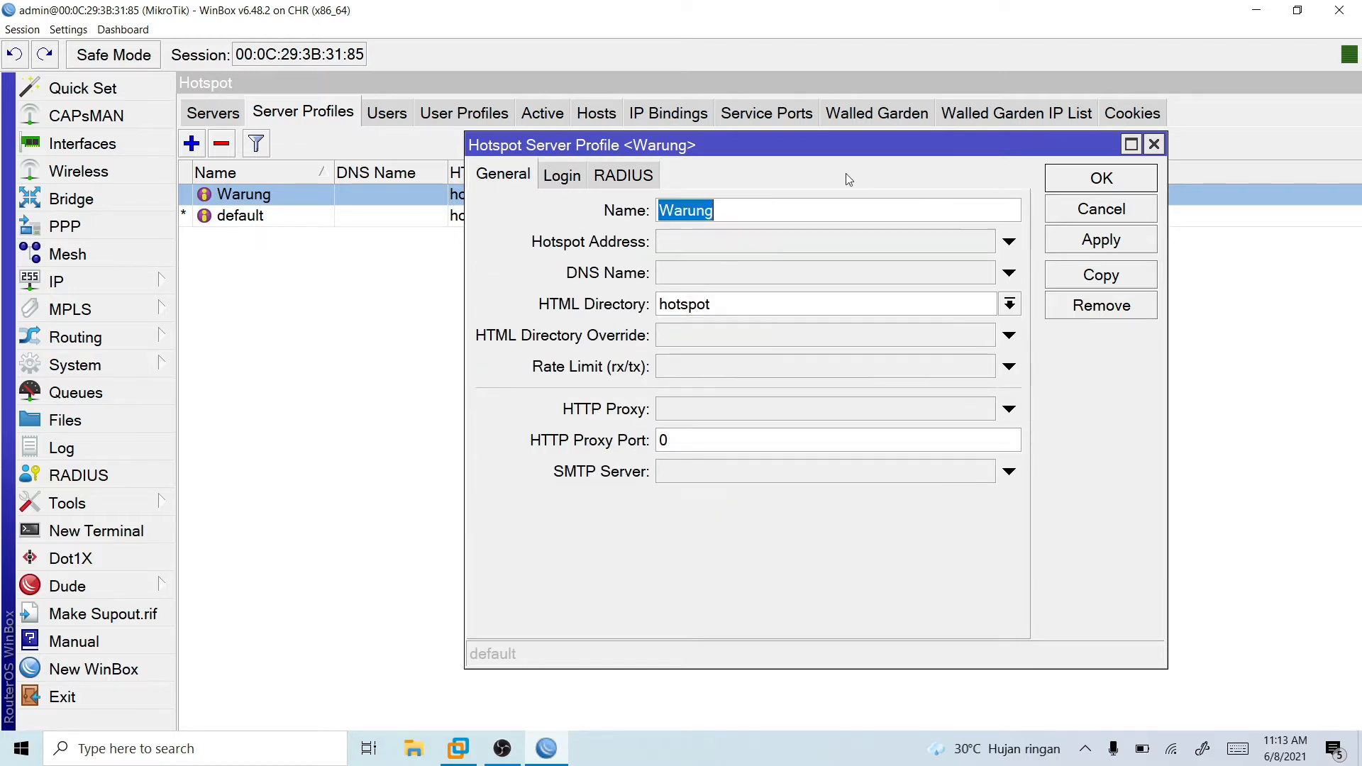
pyautogui.click(1153, 144)
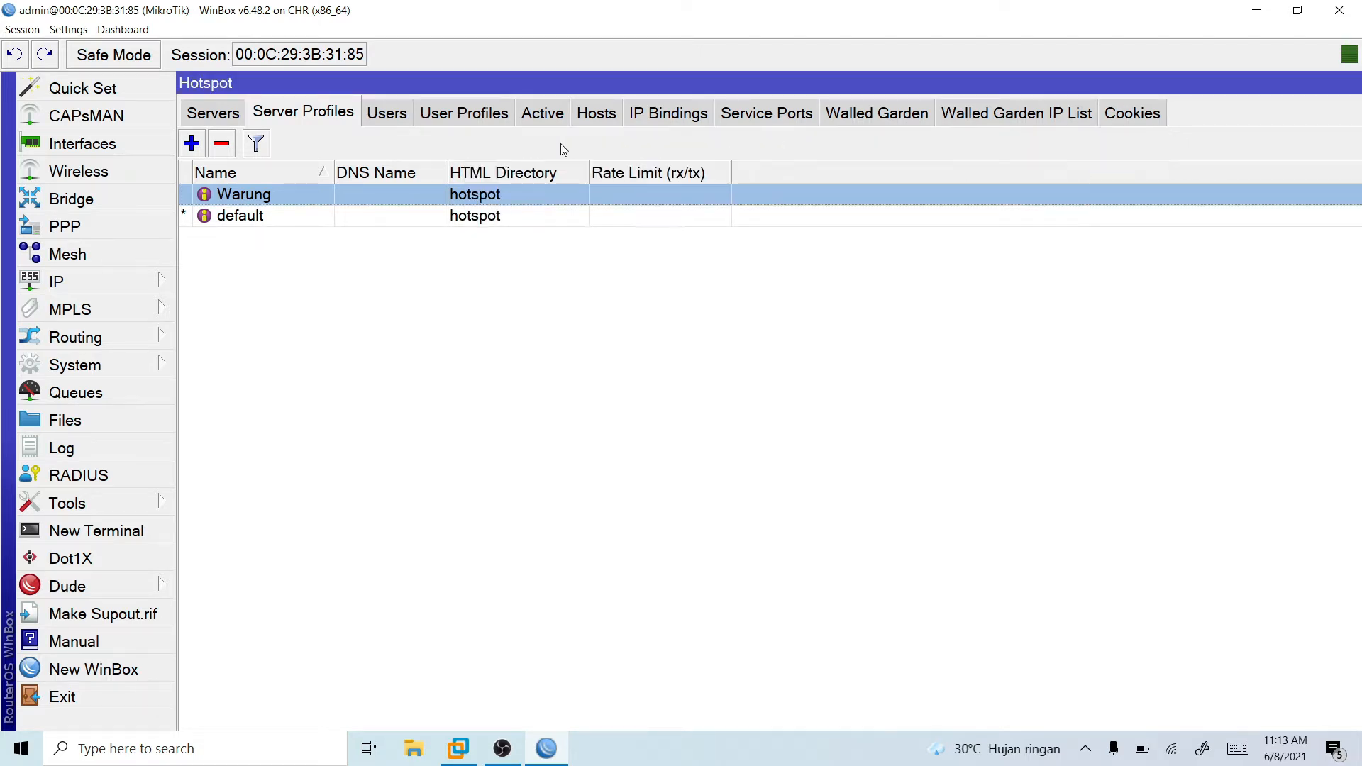
# - Examine the hotspot's users, user profiles, walled garden, service ports and servers, ending on the user list
pyautogui.click(387, 114)
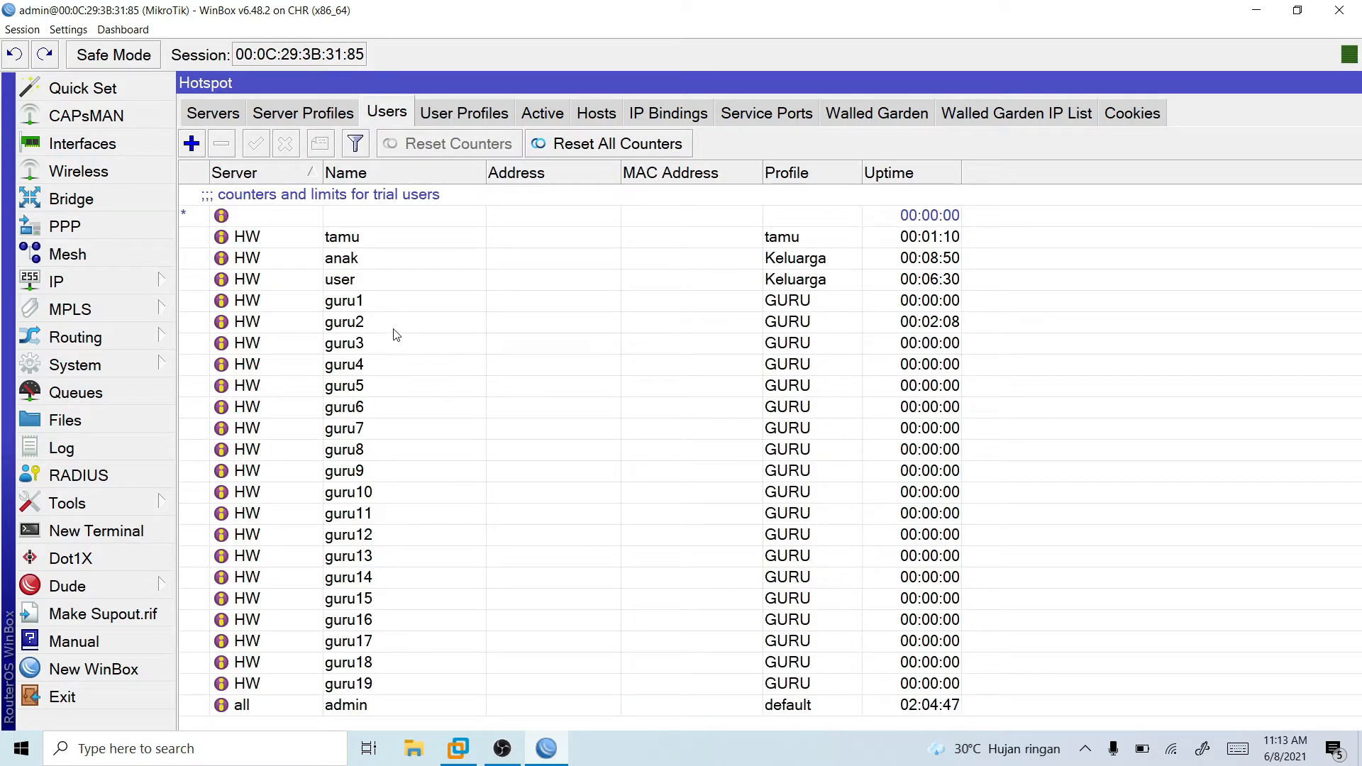
pyautogui.click(402, 304)
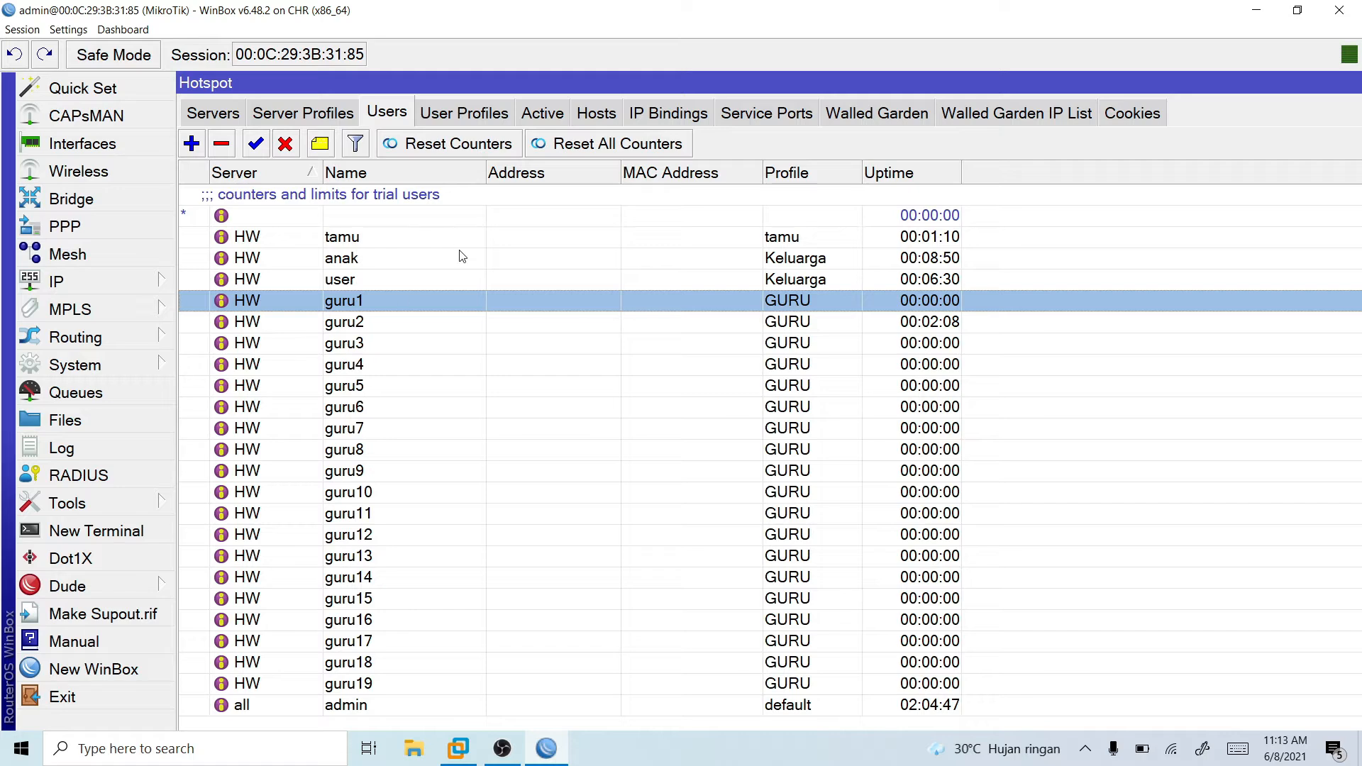
pyautogui.click(439, 114)
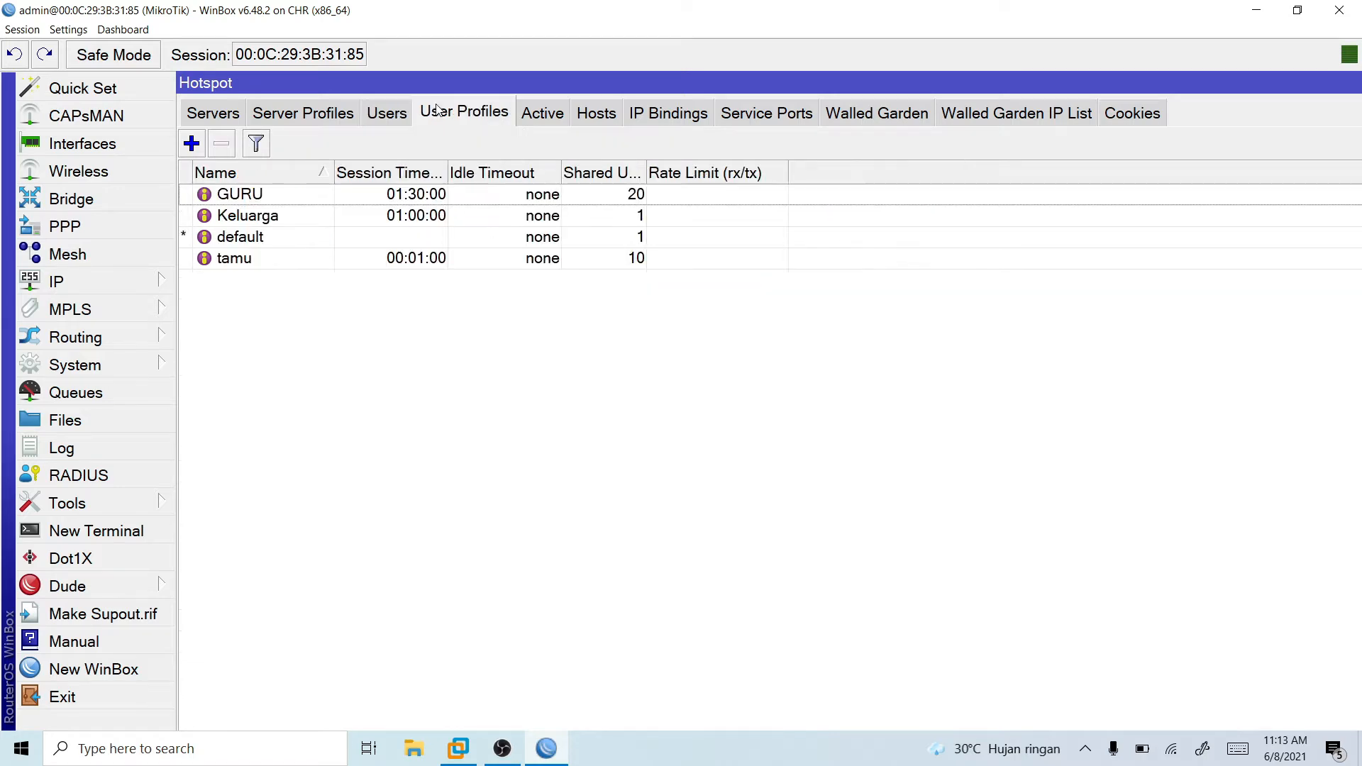
pyautogui.click(305, 199)
pyautogui.click(889, 121)
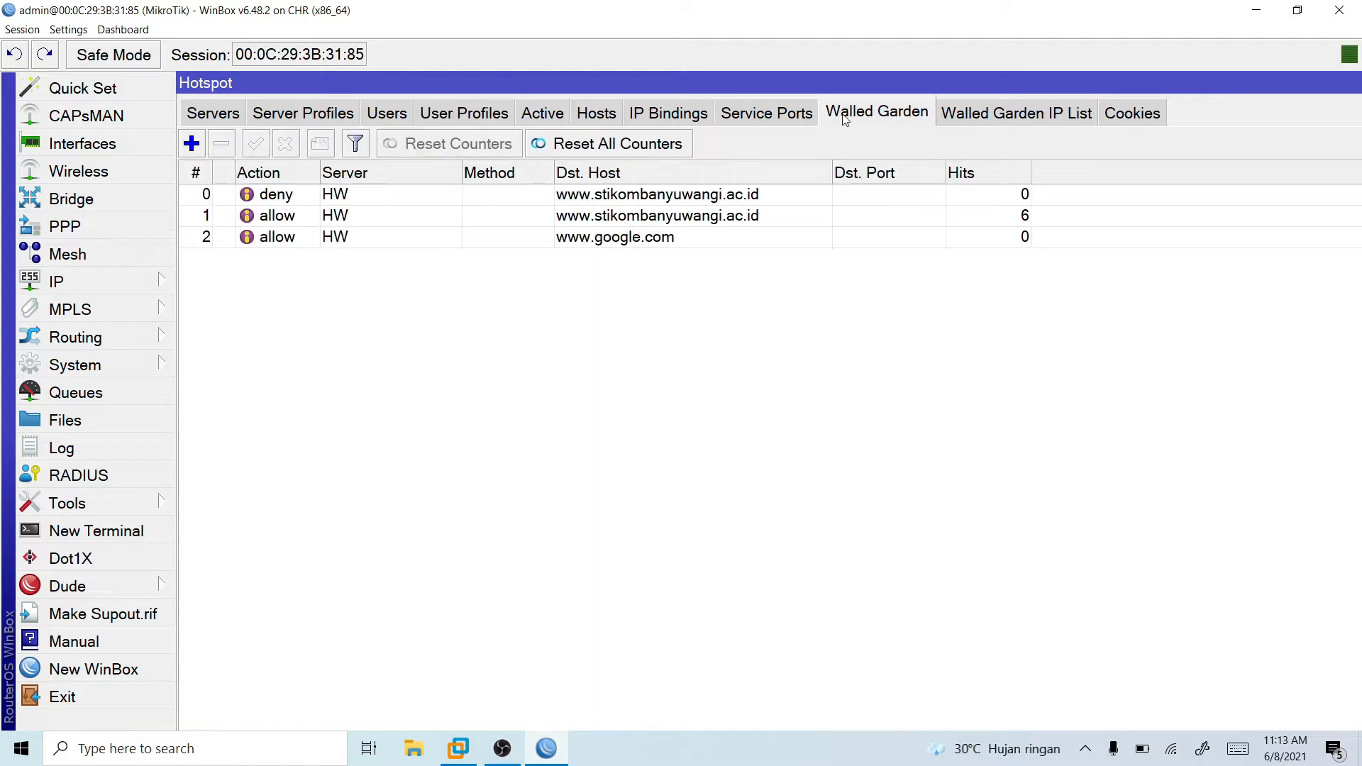
pyautogui.click(766, 113)
pyautogui.click(224, 122)
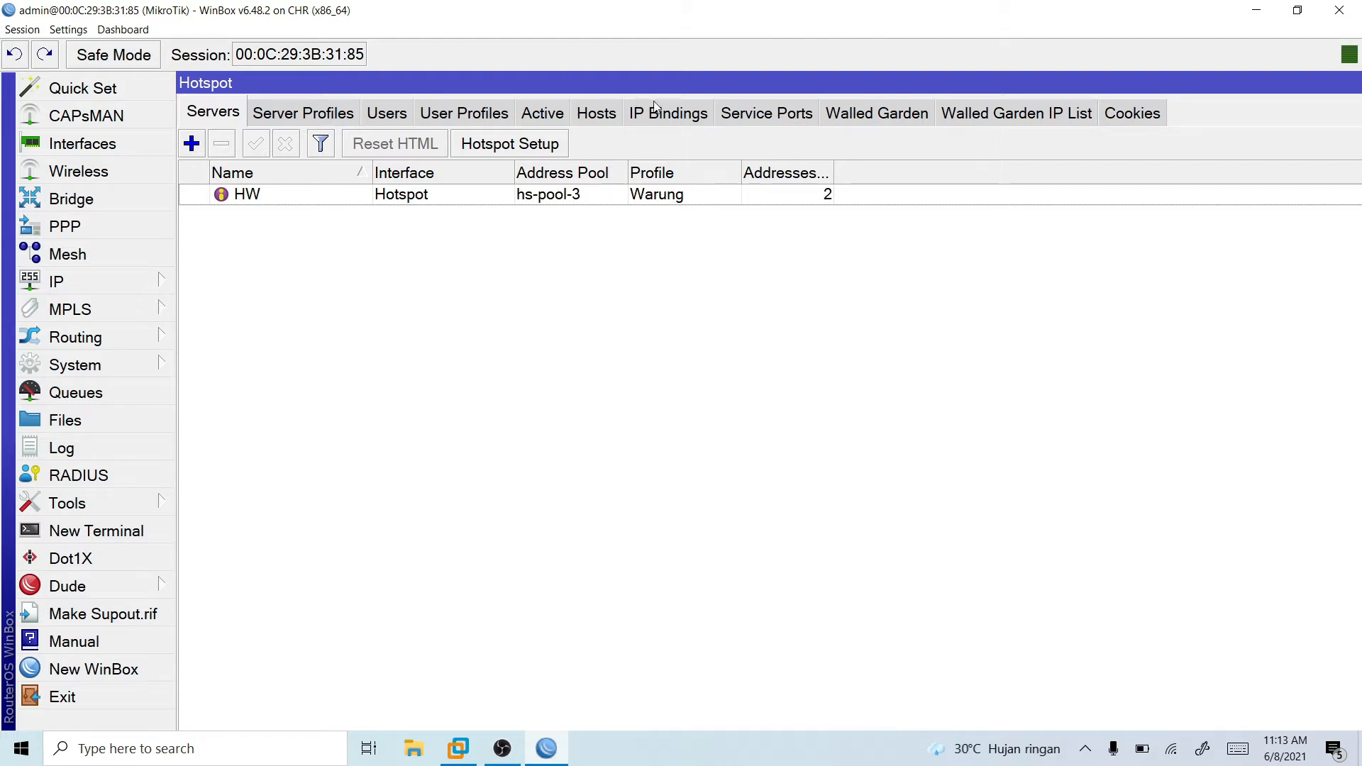
pyautogui.click(372, 113)
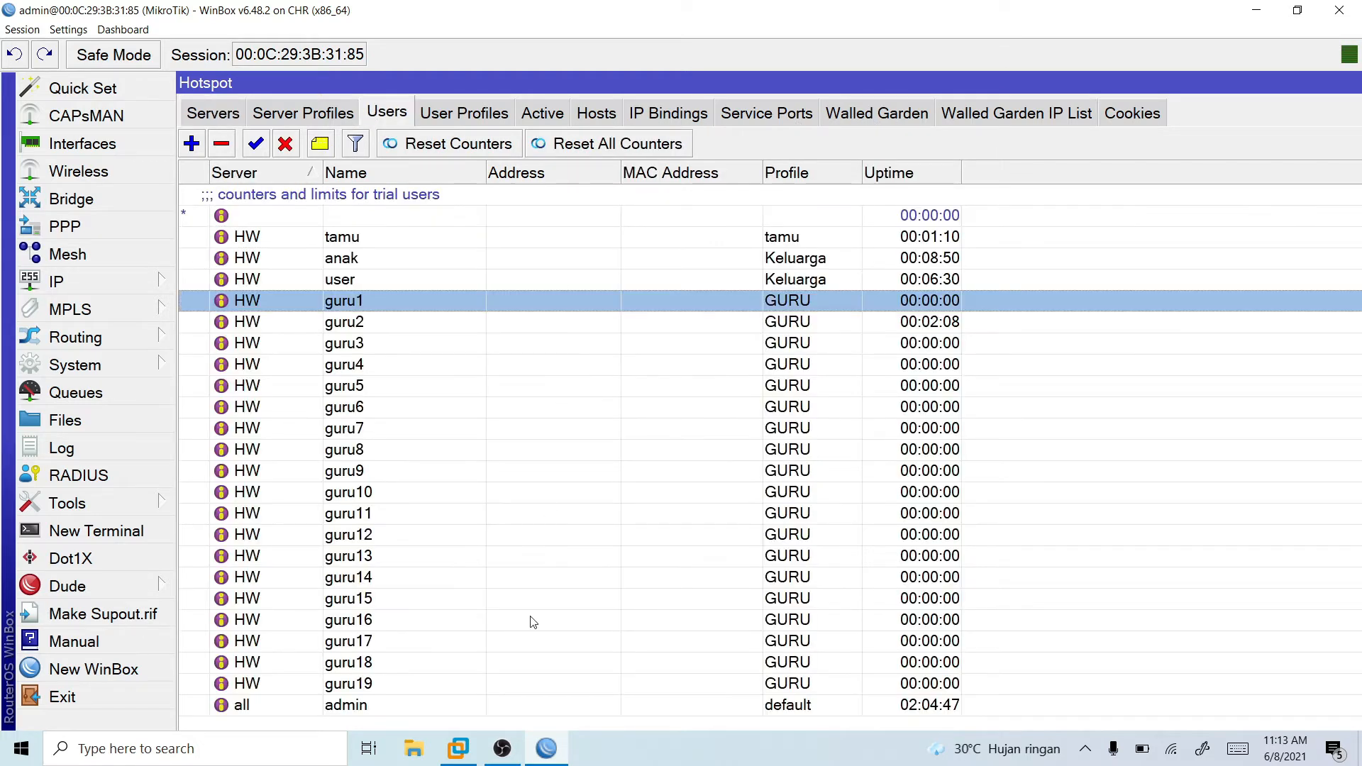
# - Switch to VMware Workstation, power on the Windows 7 virtual machine and start Windows normally
pyautogui.click(459, 749)
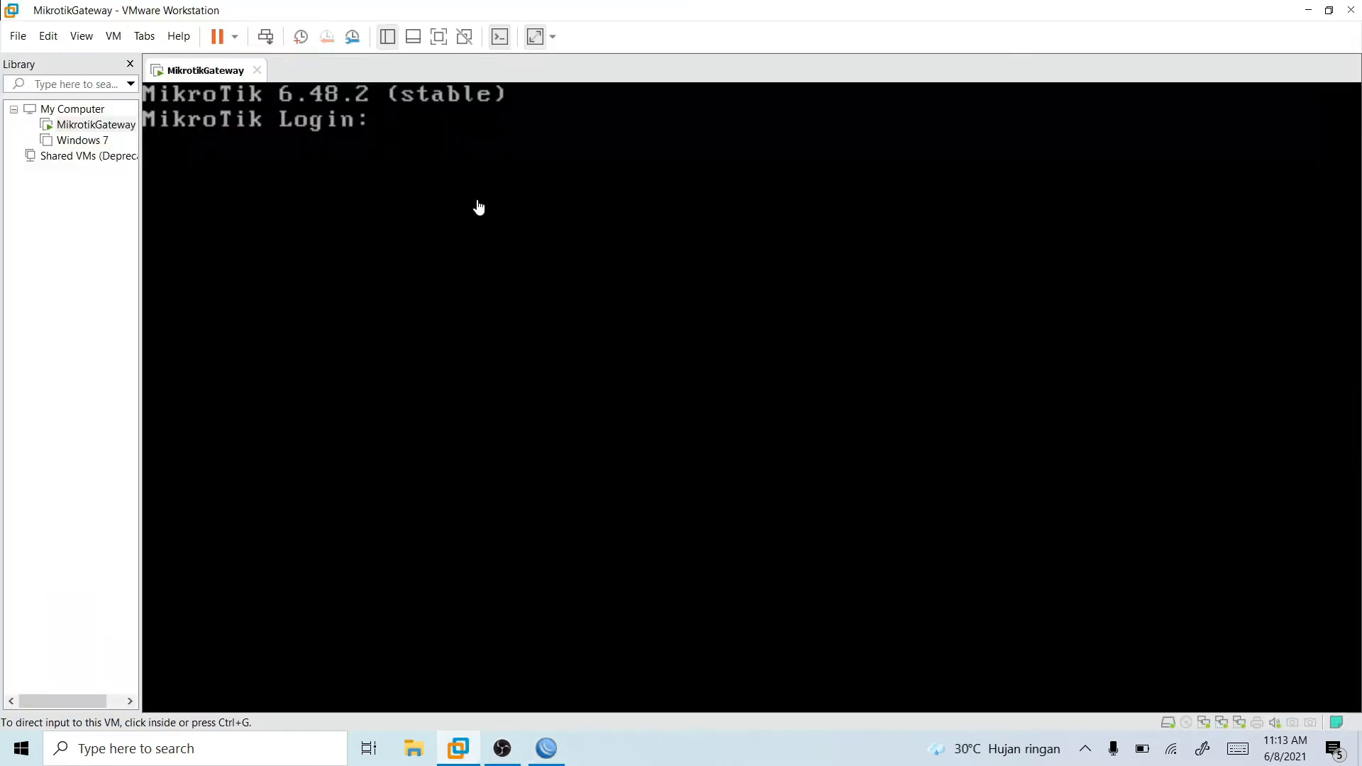
pyautogui.click(81, 140)
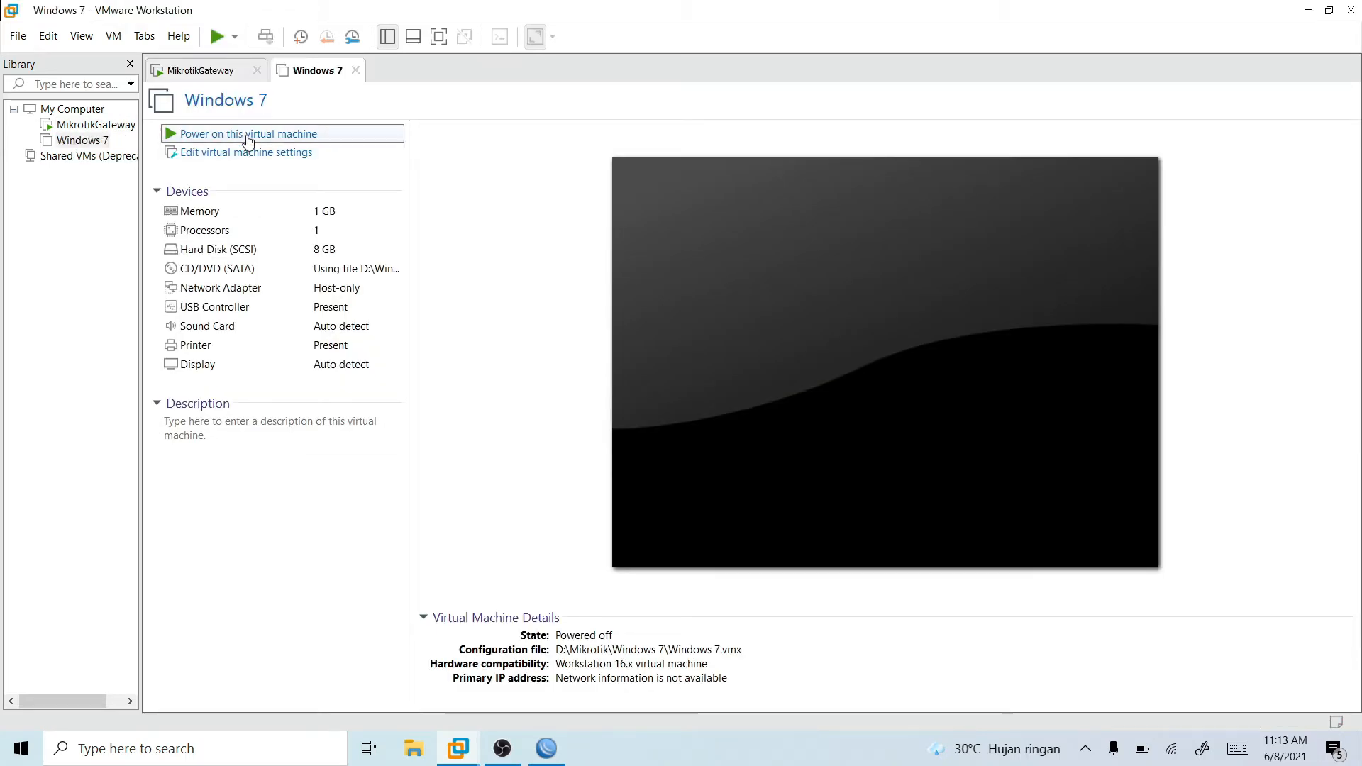
pyautogui.click(248, 135)
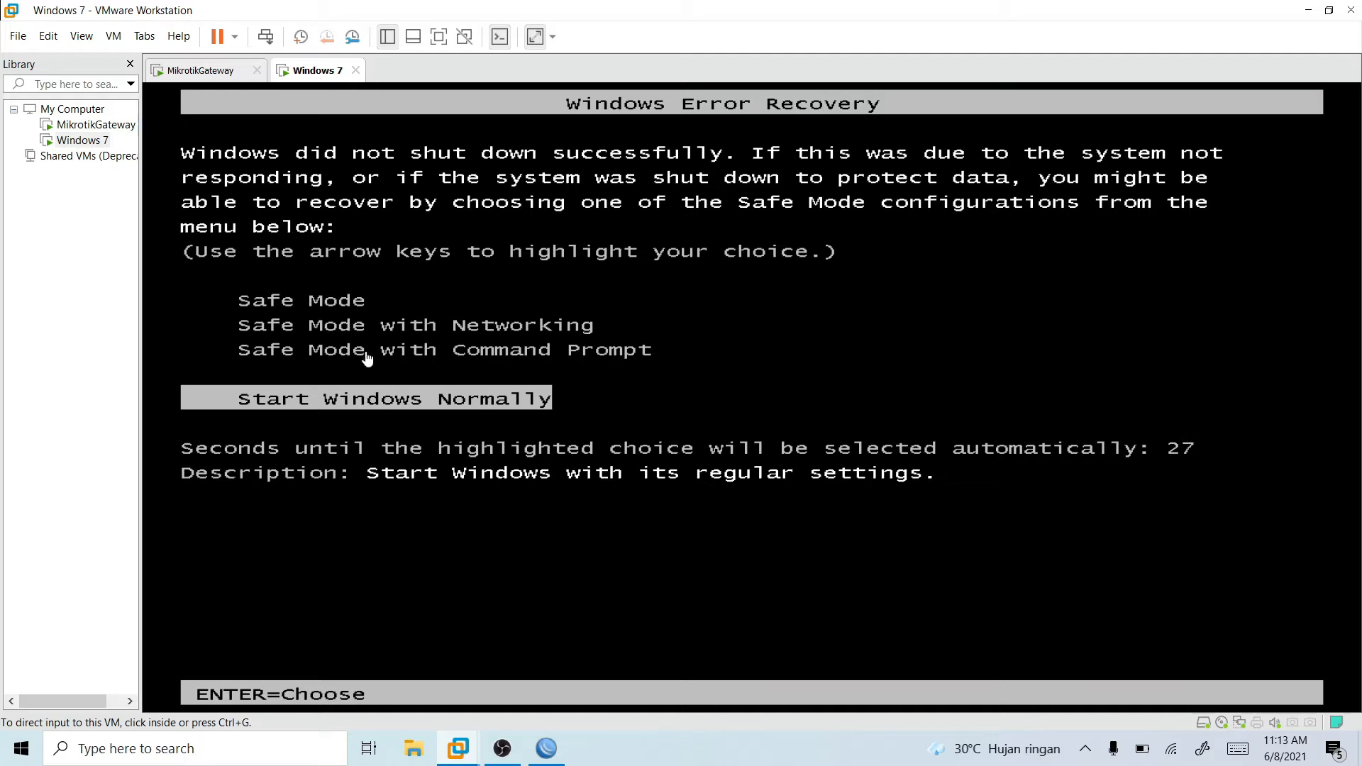
pyautogui.click(374, 378)
pyautogui.press('Return')
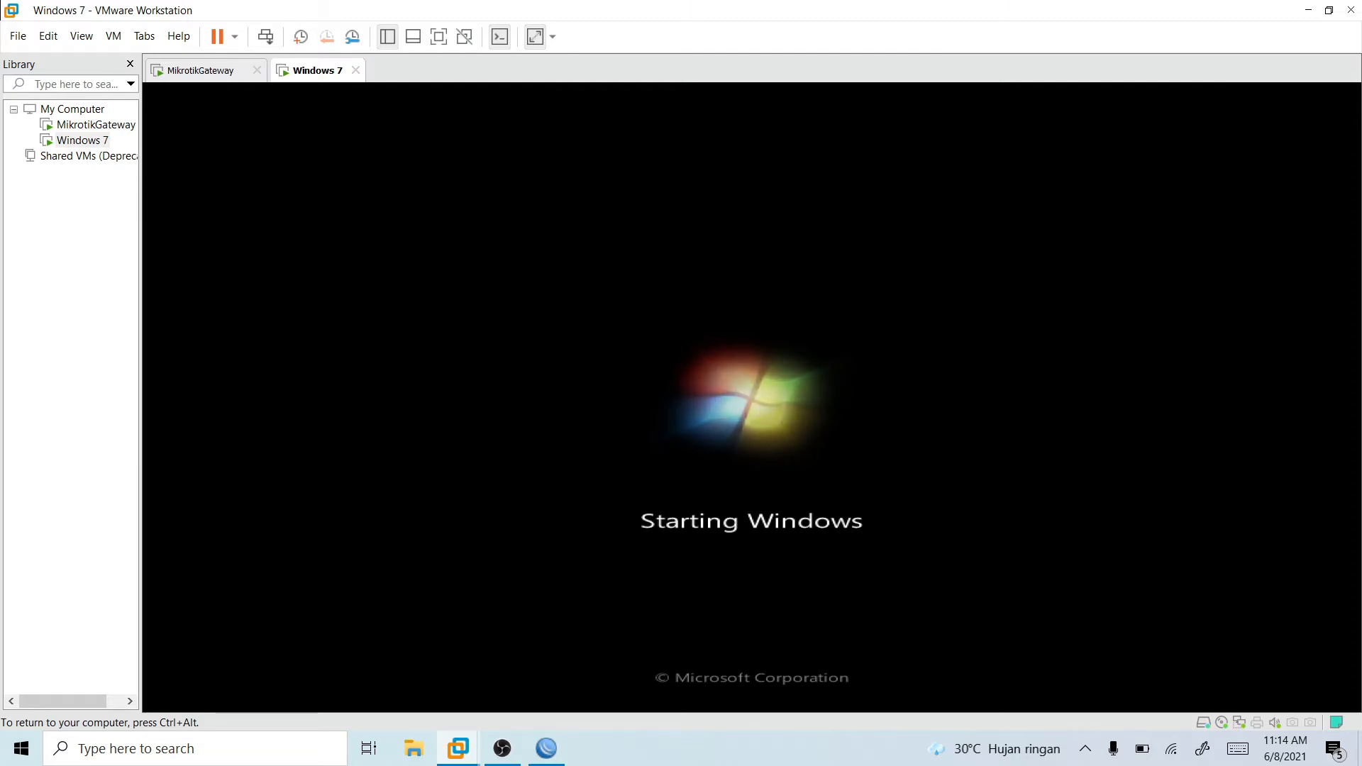
pyautogui.hotkey('ctrl', 'alt')
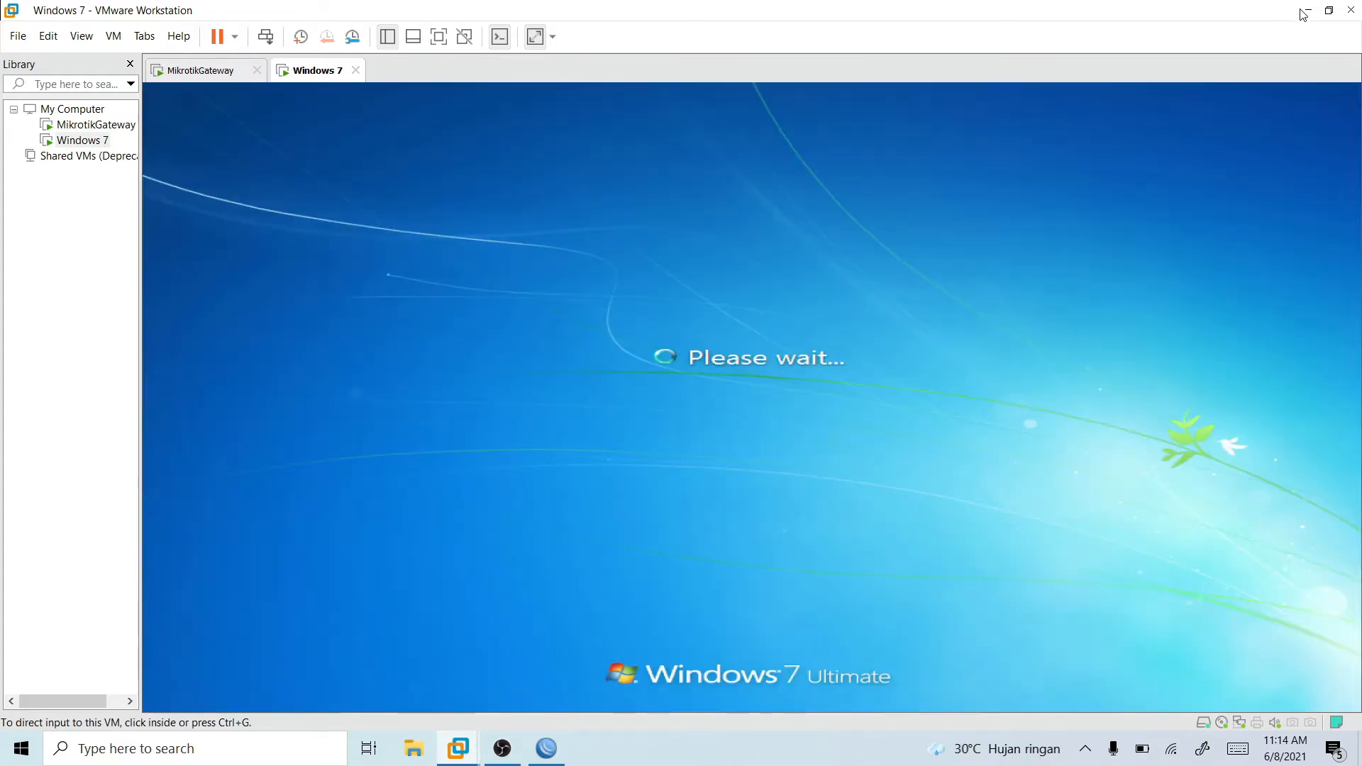
# - Minimize the VMware and WinBox windows, then switch to Chrome and enter "mikrotik template" as the search query
pyautogui.click(1307, 11)
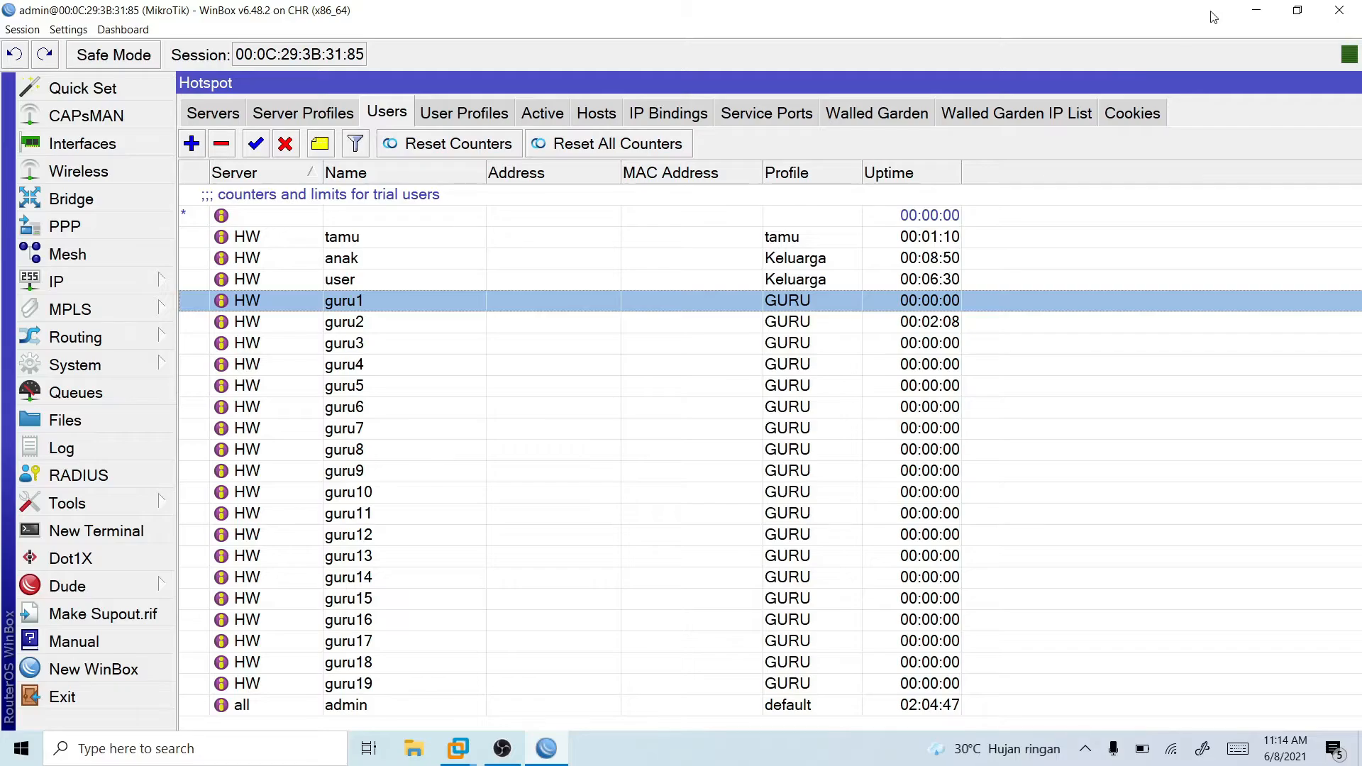
pyautogui.click(1255, 10)
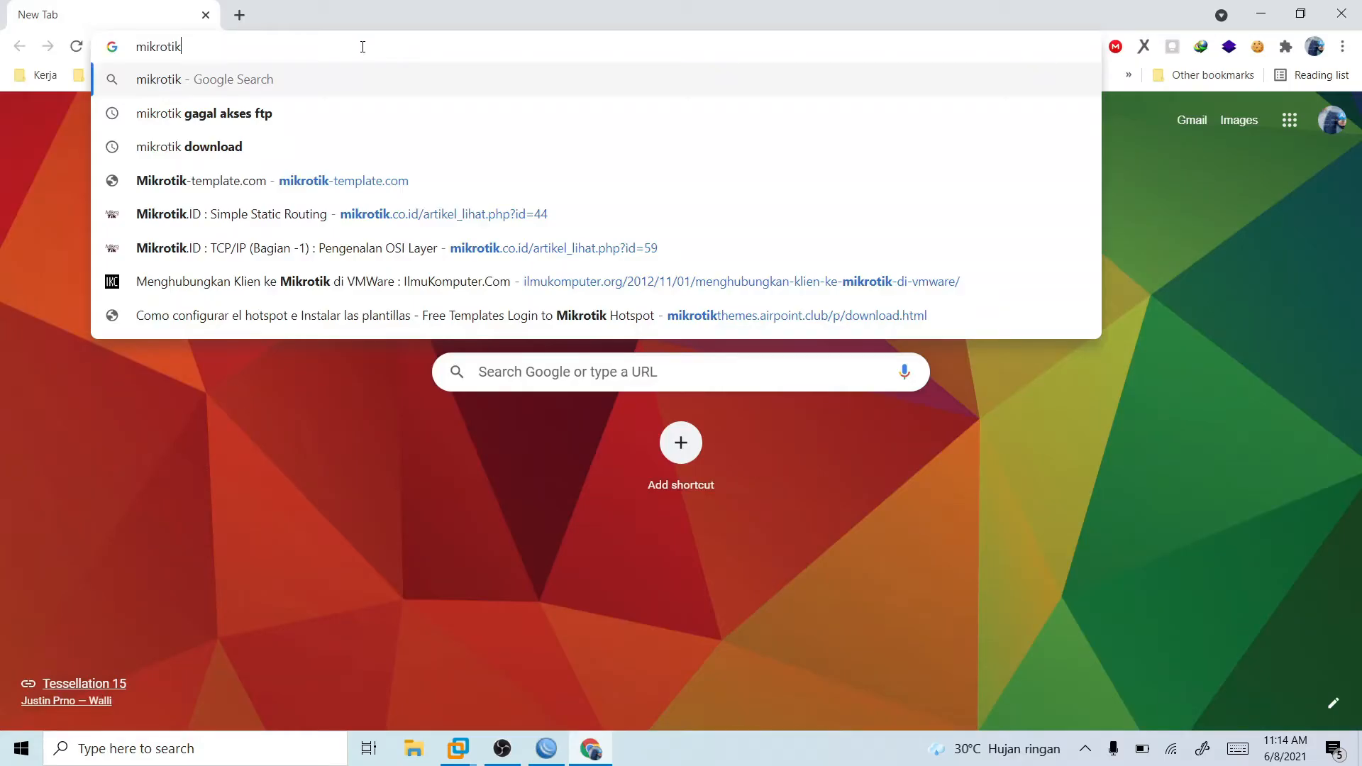
pyautogui.write('tik t')
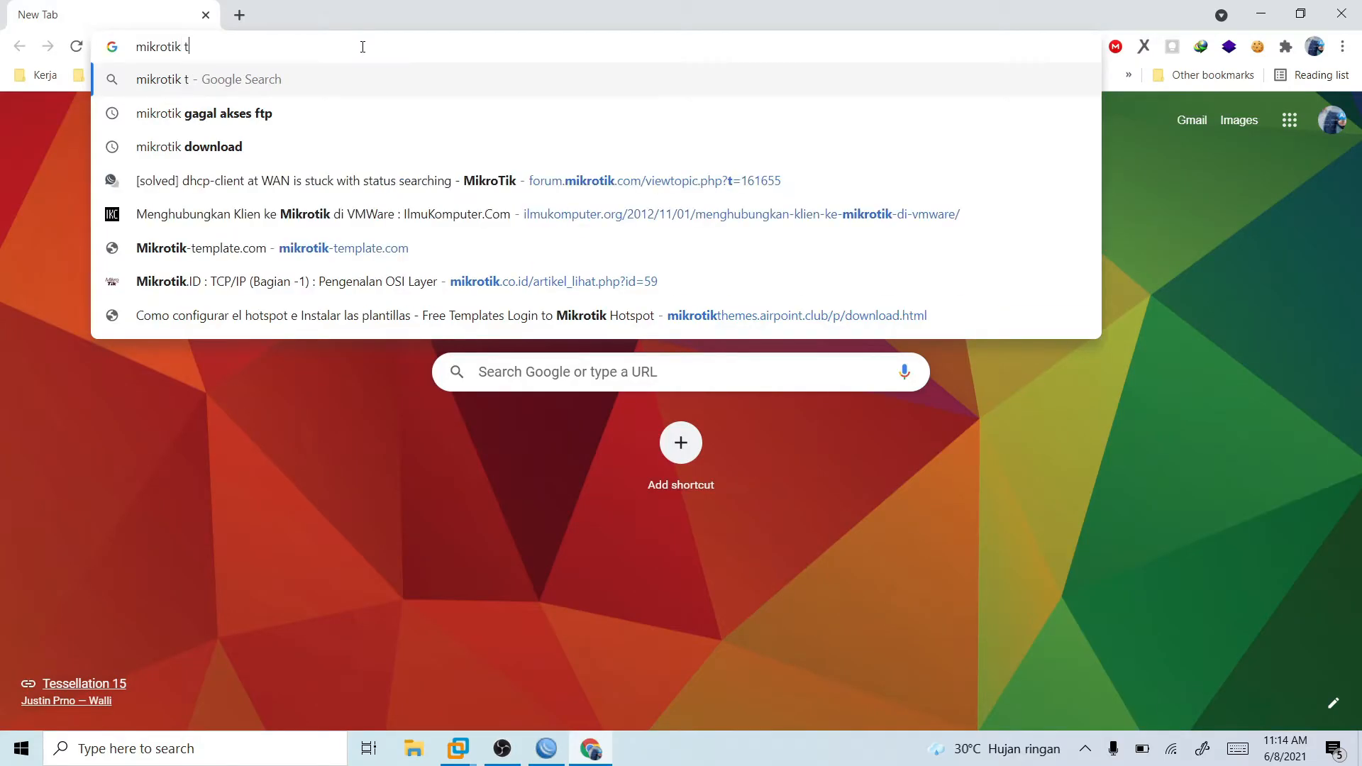
pyautogui.write('emplate')
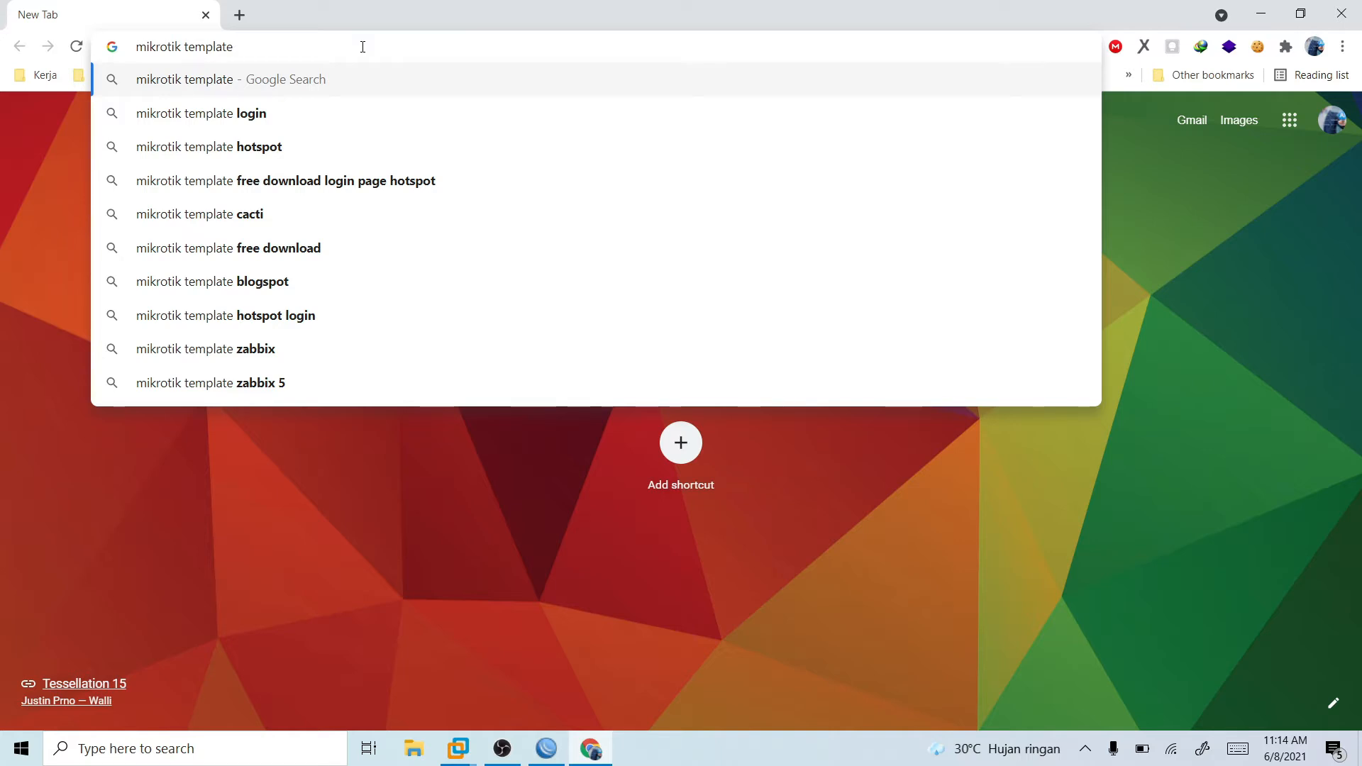
pyautogui.click(559, 745)
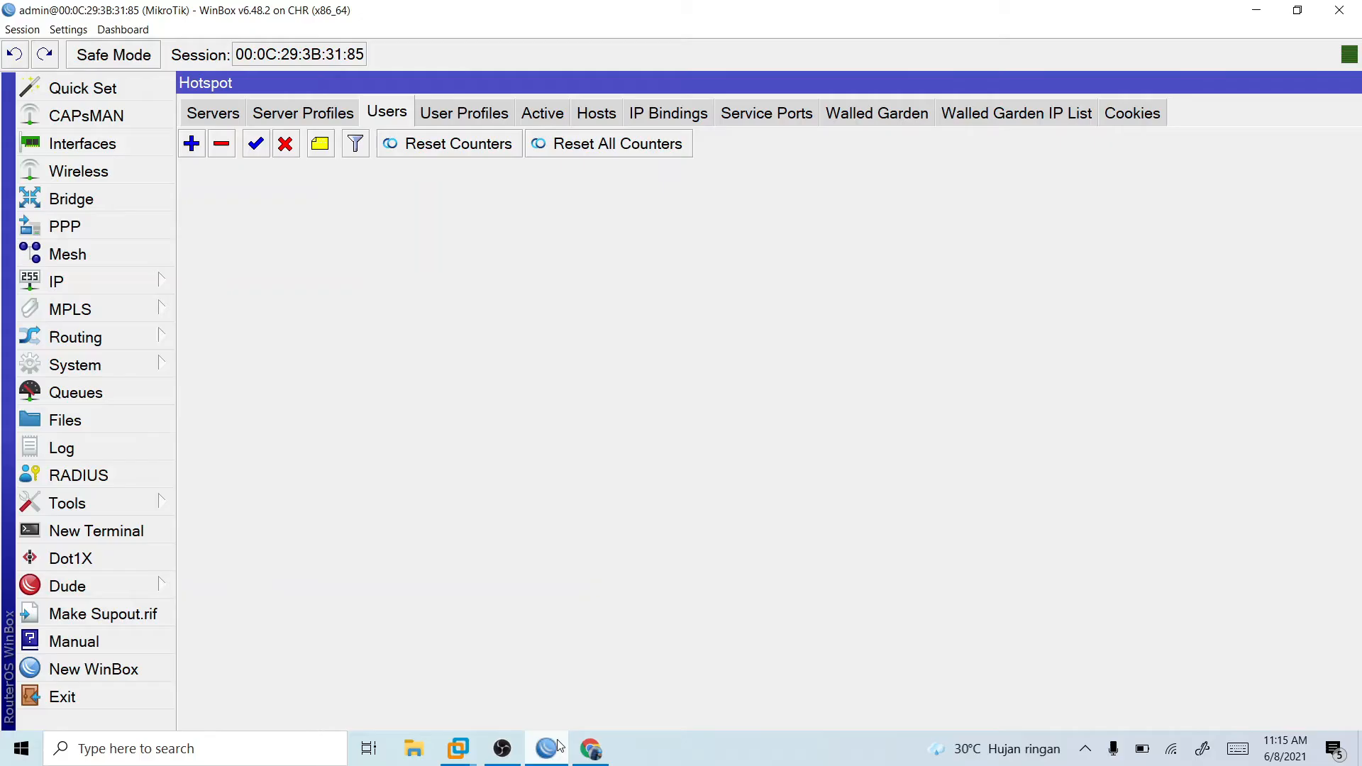
pyautogui.click(830, 115)
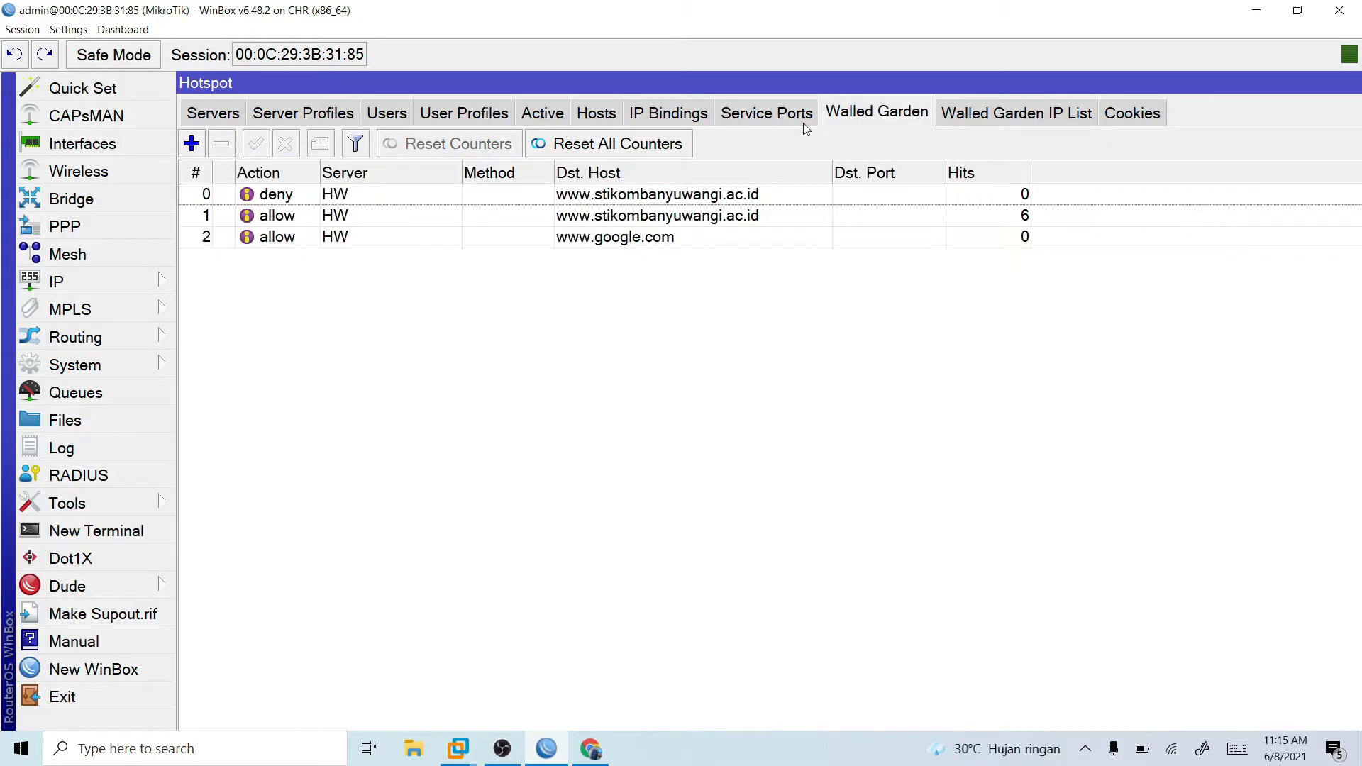
pyautogui.doubleClick(713, 196)
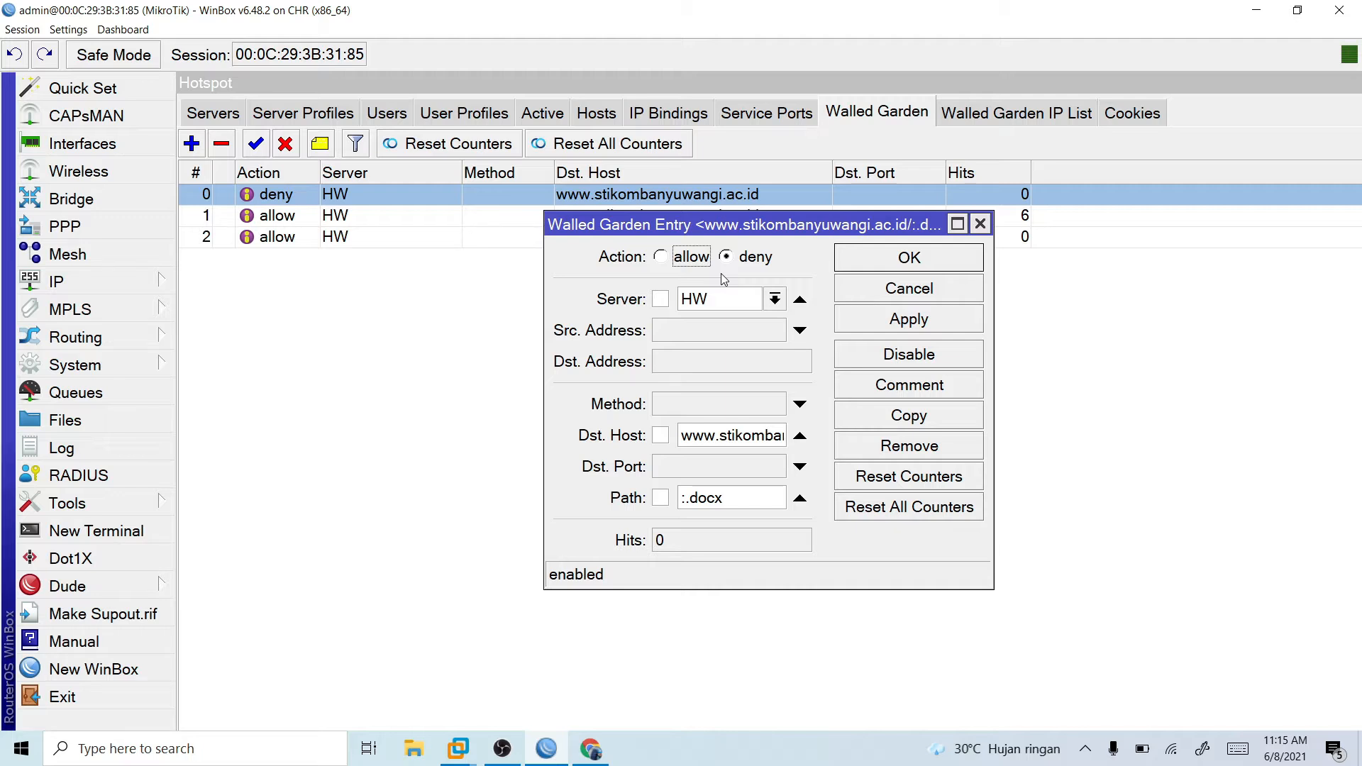
pyautogui.moveTo(723, 498); pyautogui.dragTo(683, 497)
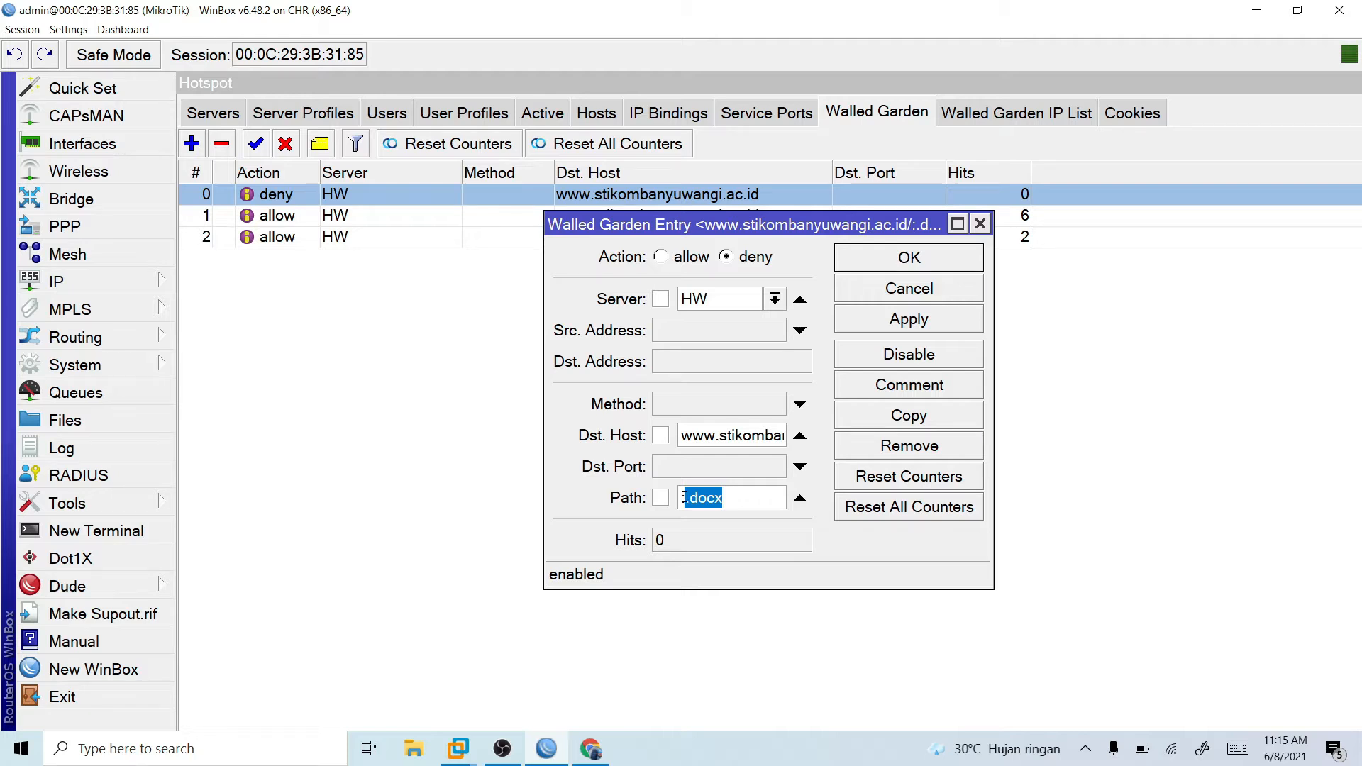
pyautogui.click(978, 227)
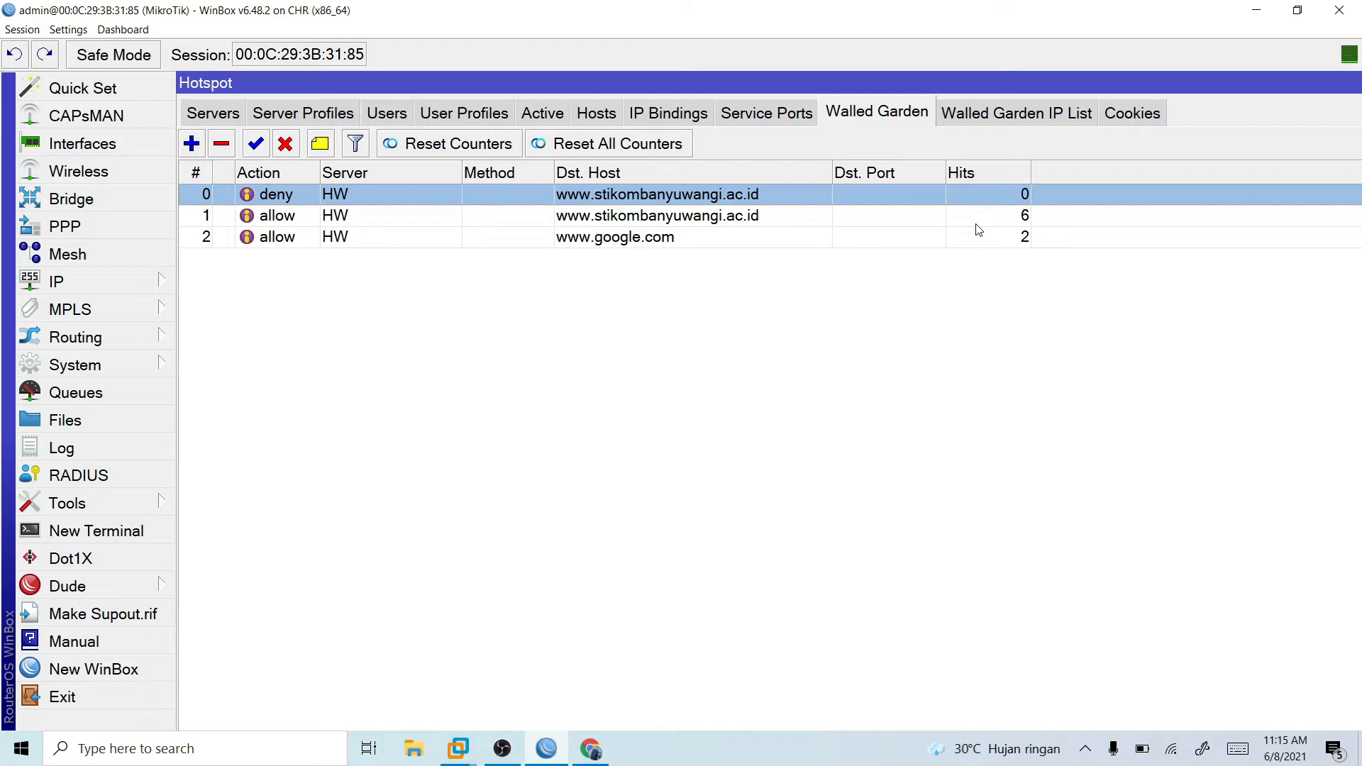
# - Switch to the Windows 7 virtual machine, dismiss Chrome's restore-pages prompt and start entering "de" as the address in a new tab
pyautogui.hotkey('alt', 'Tab')
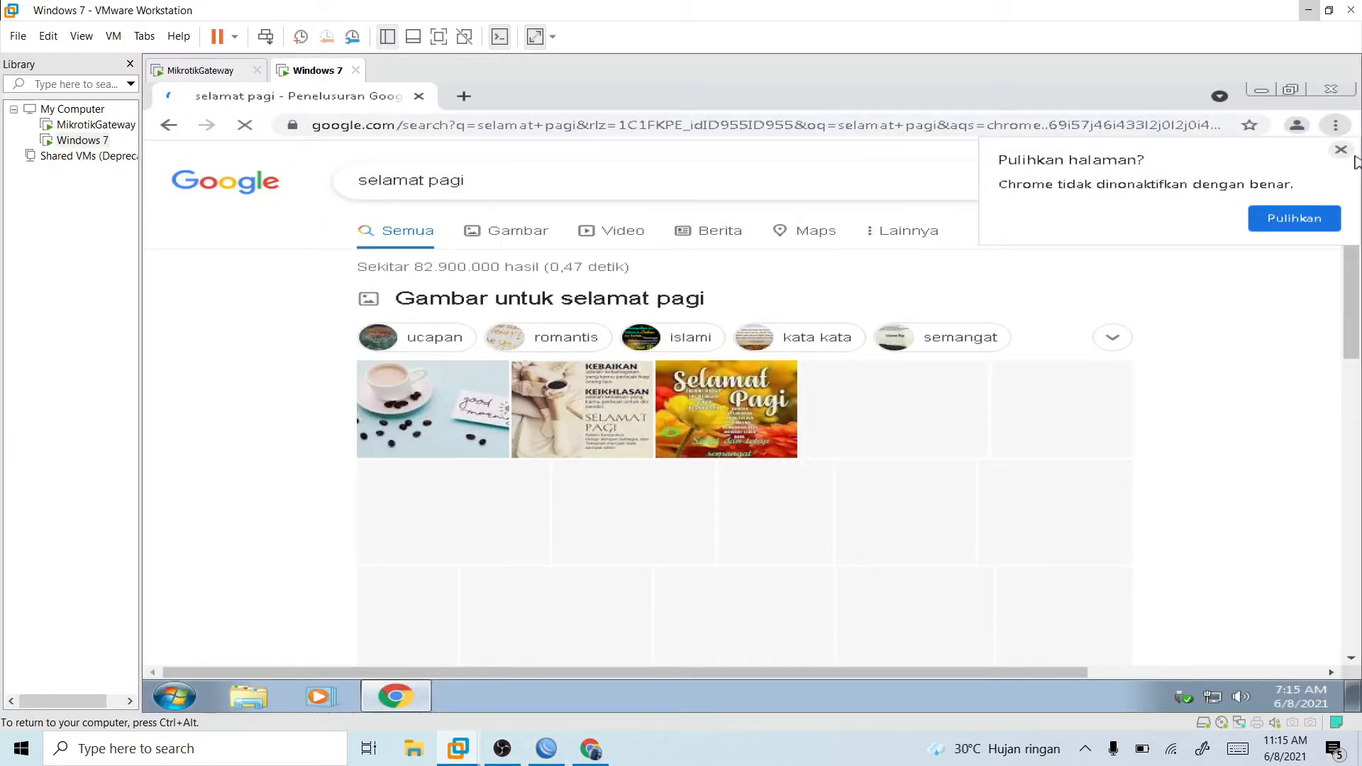
pyautogui.click(1341, 150)
pyautogui.click(468, 98)
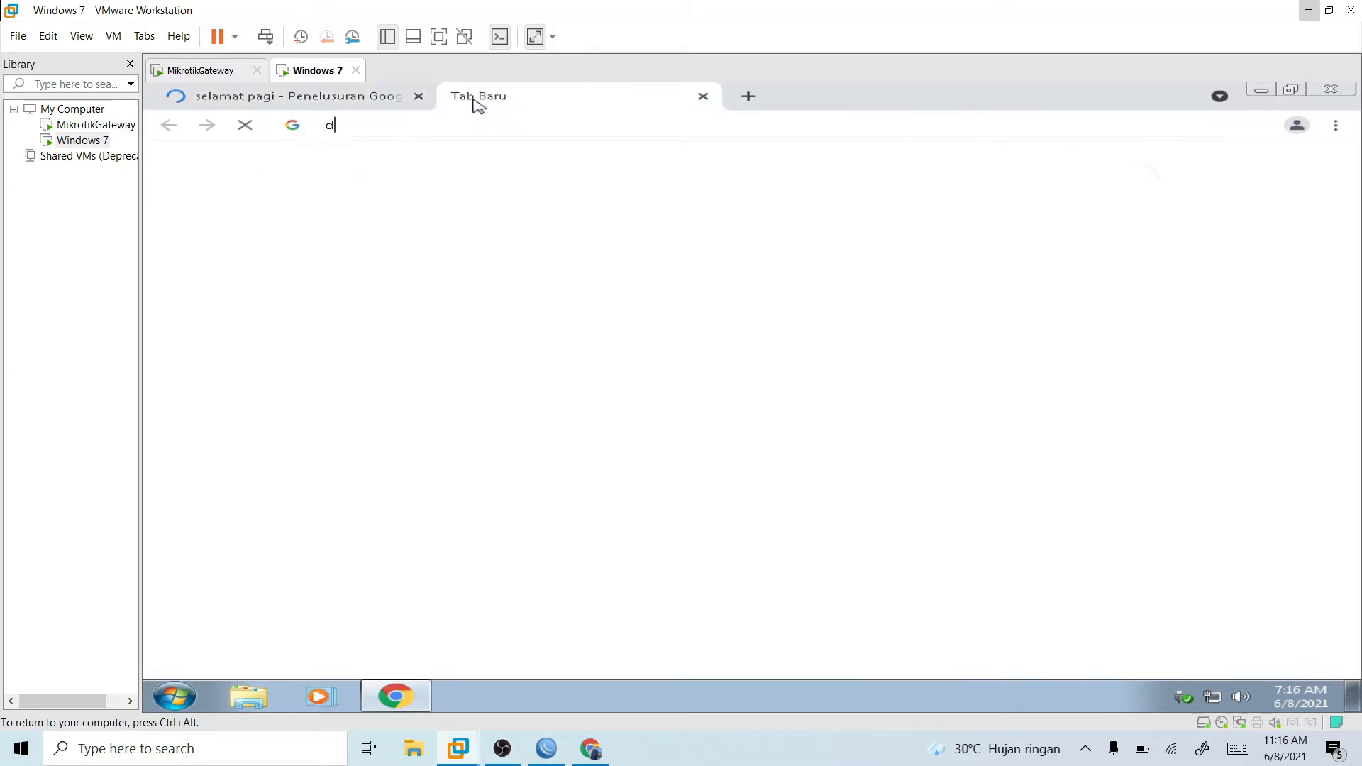
pyautogui.write('de')
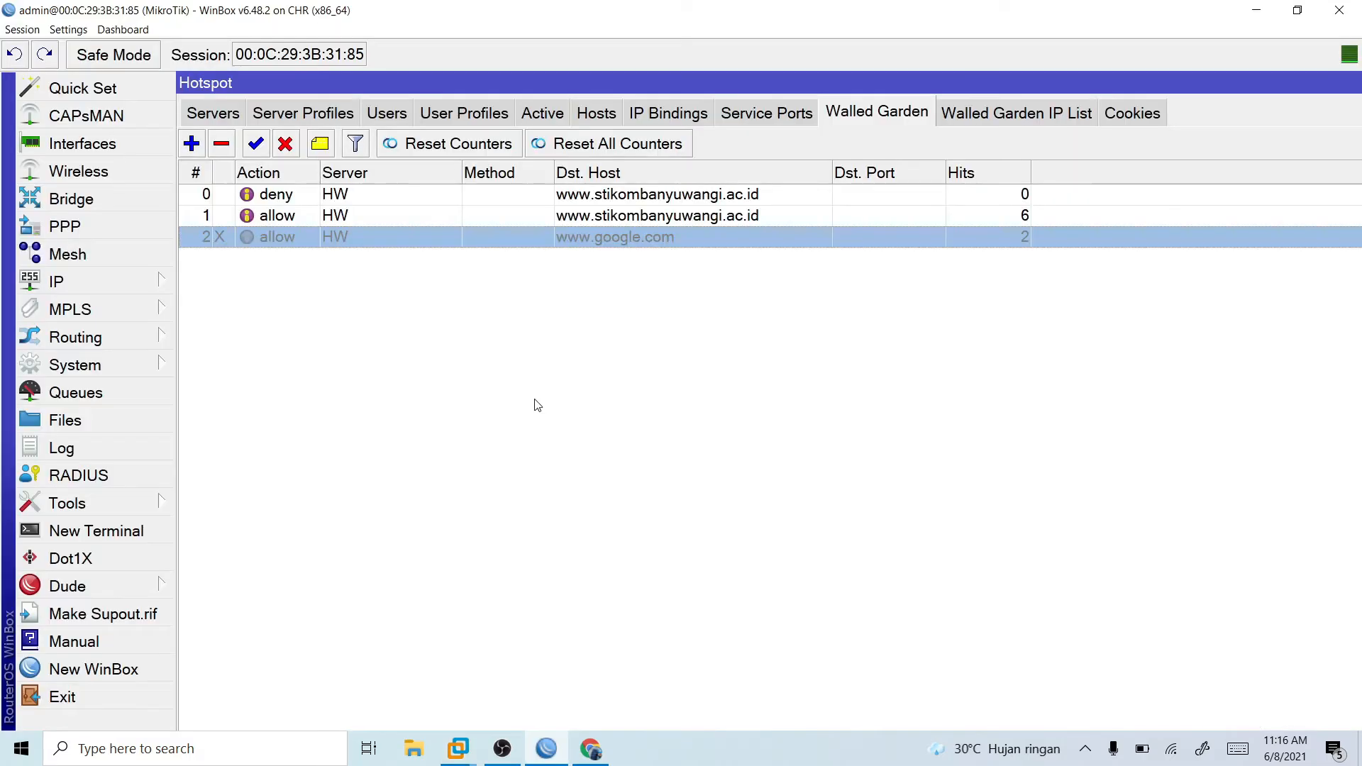
pyautogui.rightClick(535, 215)
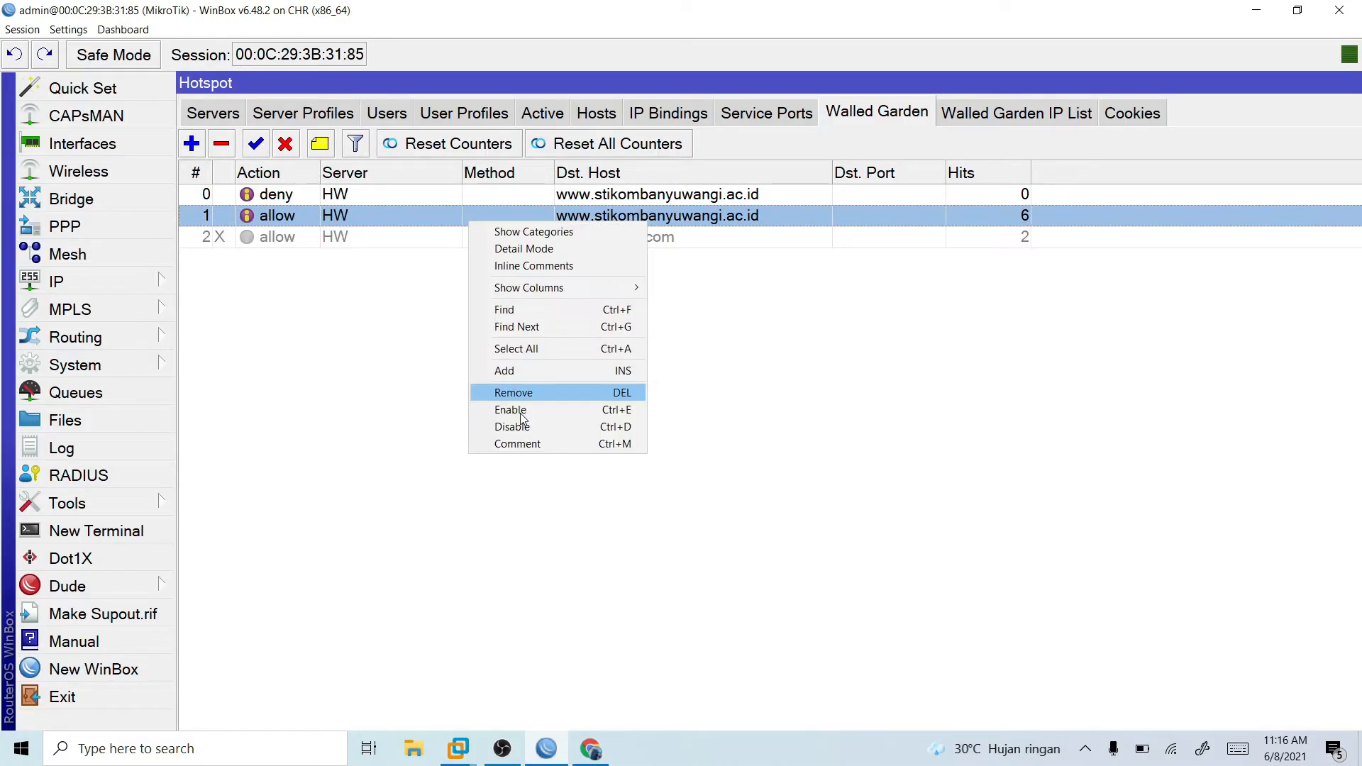
pyautogui.click(561, 420)
pyautogui.rightClick(517, 201)
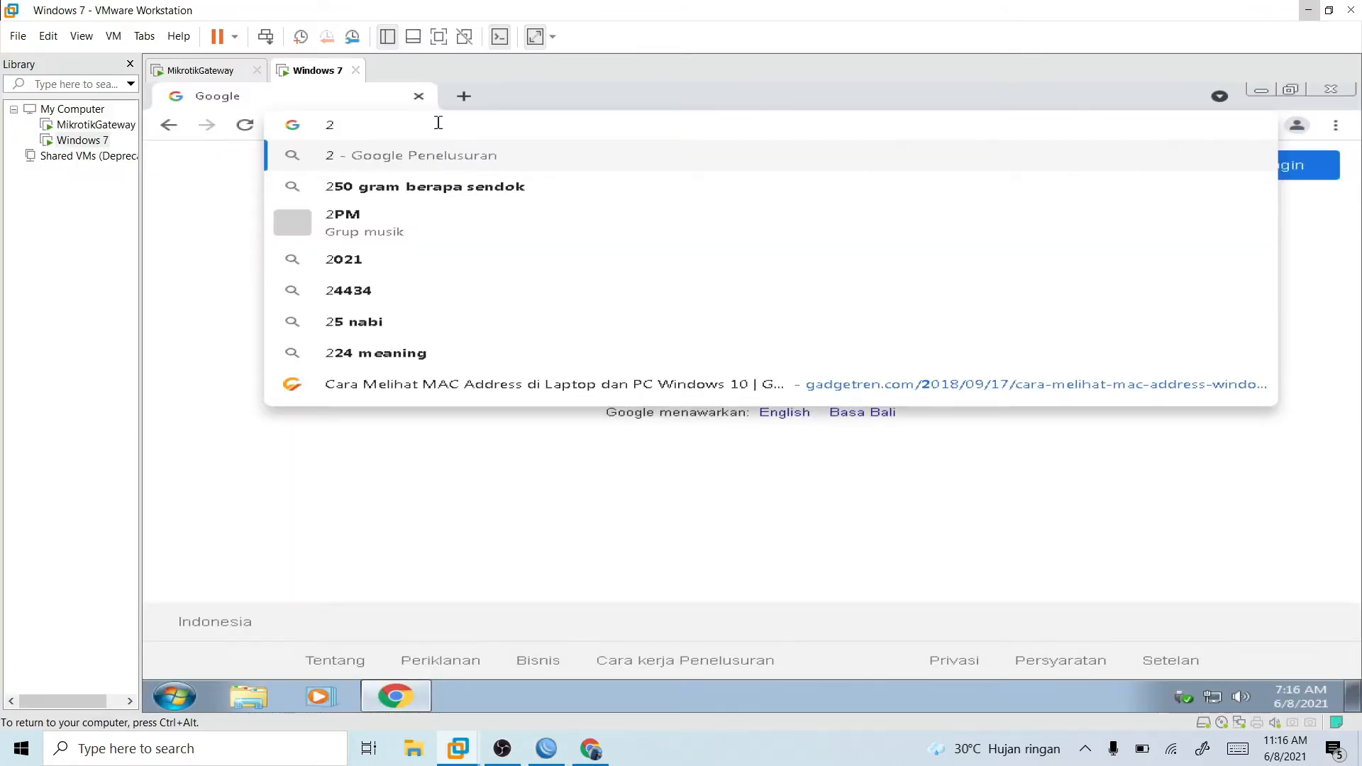
# - In the Windows 7 virtual machine's browser, open the hotspot login page at 192.168.200.2
pyautogui.press('BackSpace')
pyautogui.write('192.168.200.2')
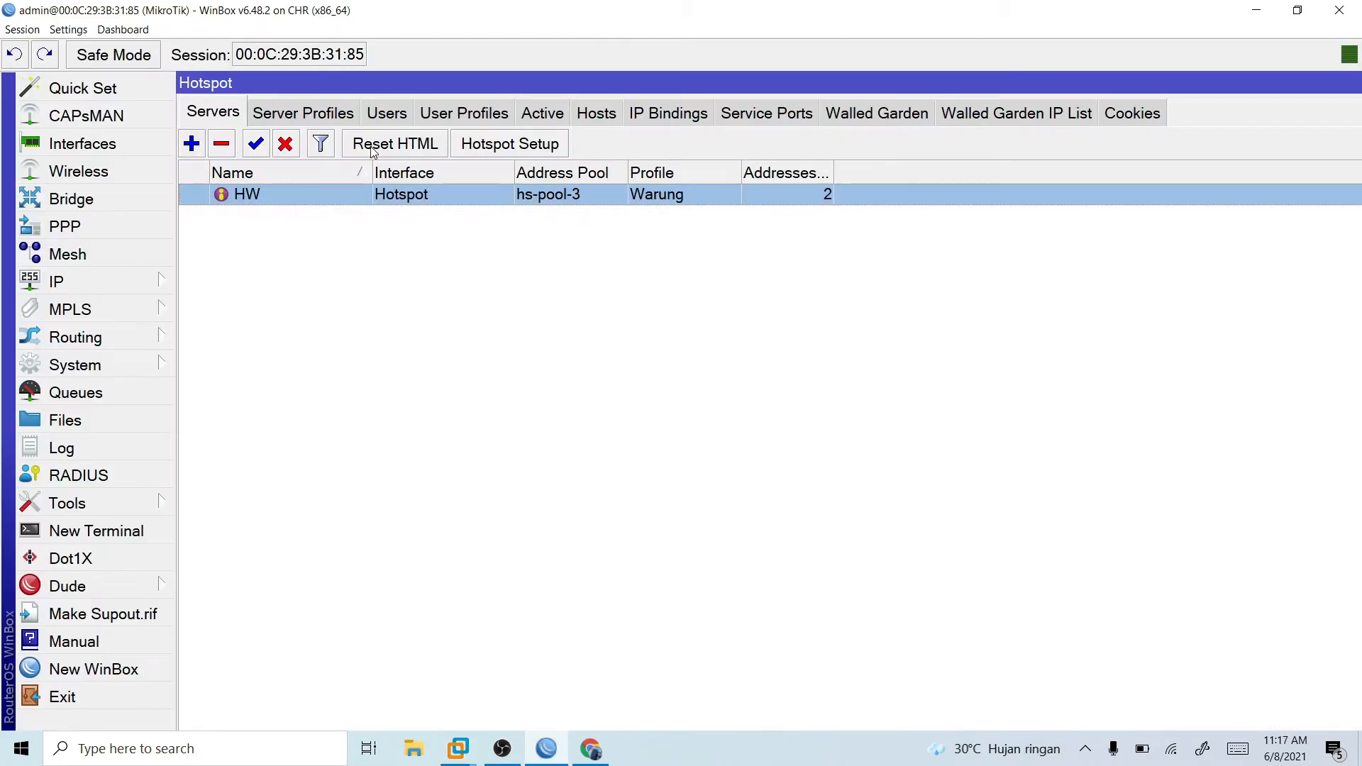
pyautogui.click(448, 226)
pyautogui.click(430, 187)
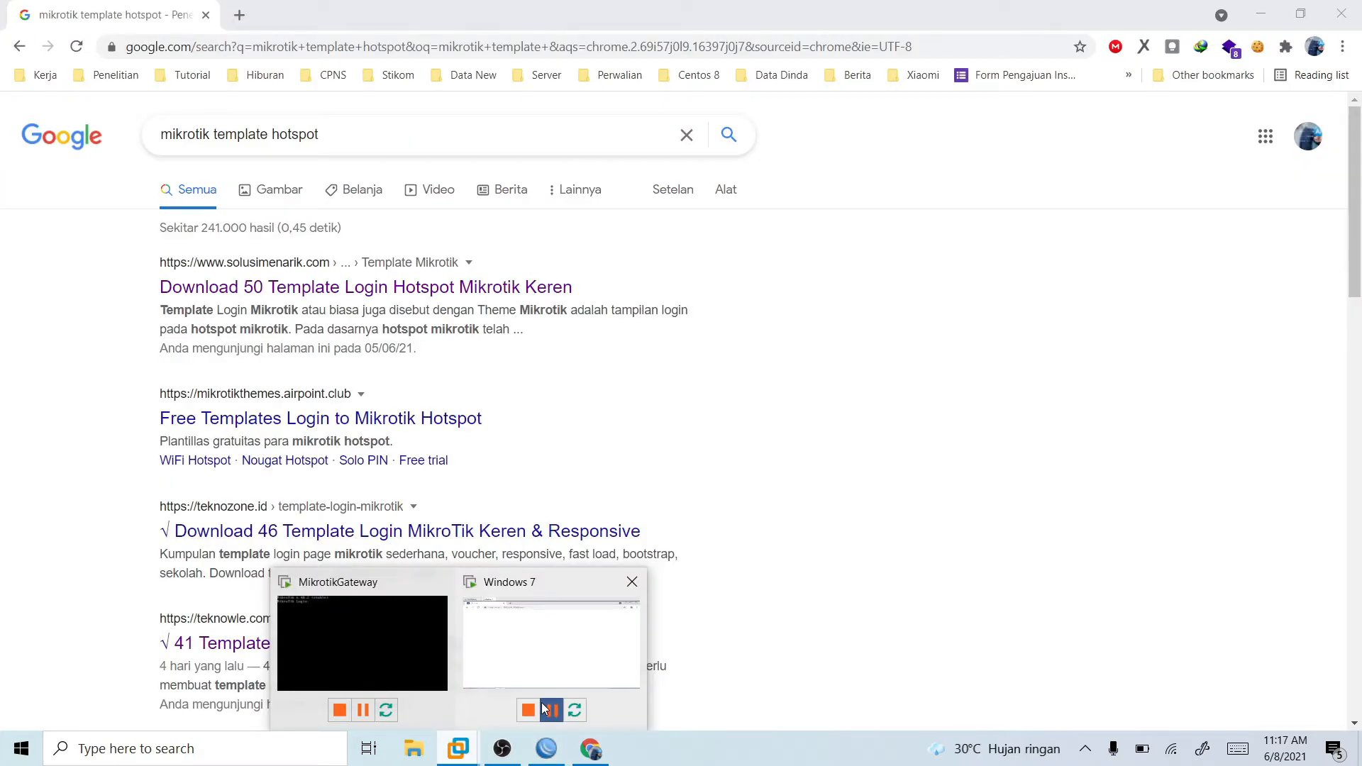
pyautogui.click(543, 708)
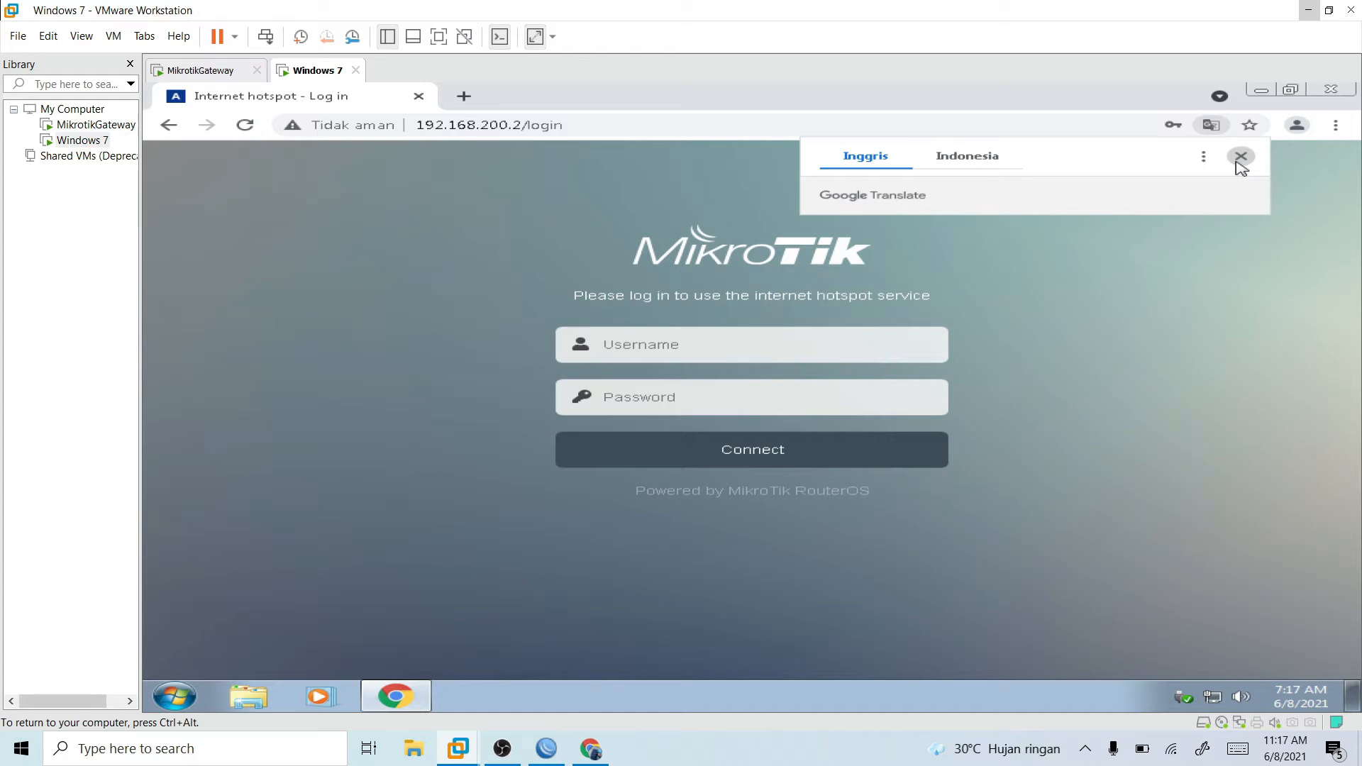
# - Dismiss the translation prompt, fill in the saved admin username and password, and log in to the hotspot
pyautogui.click(1240, 157)
pyautogui.click(824, 355)
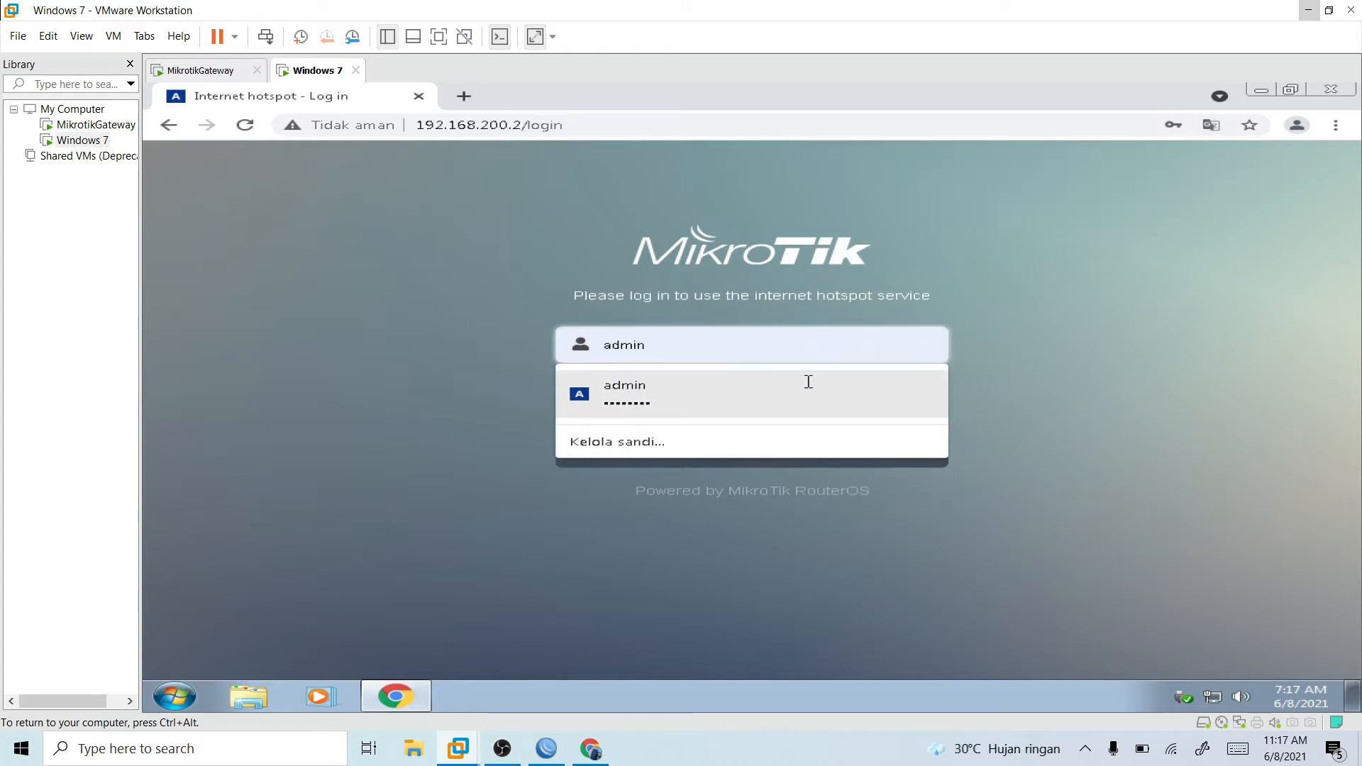
pyautogui.click(805, 384)
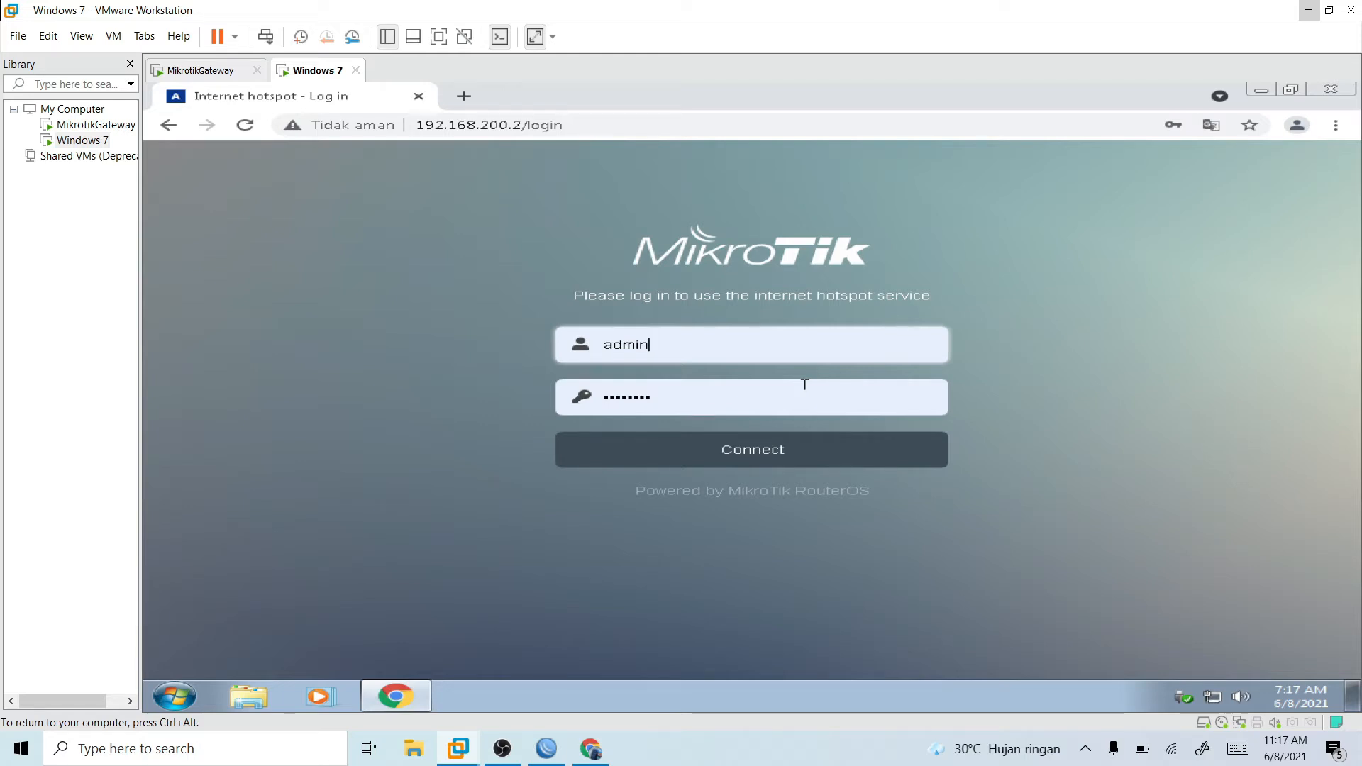
pyautogui.press('Return')
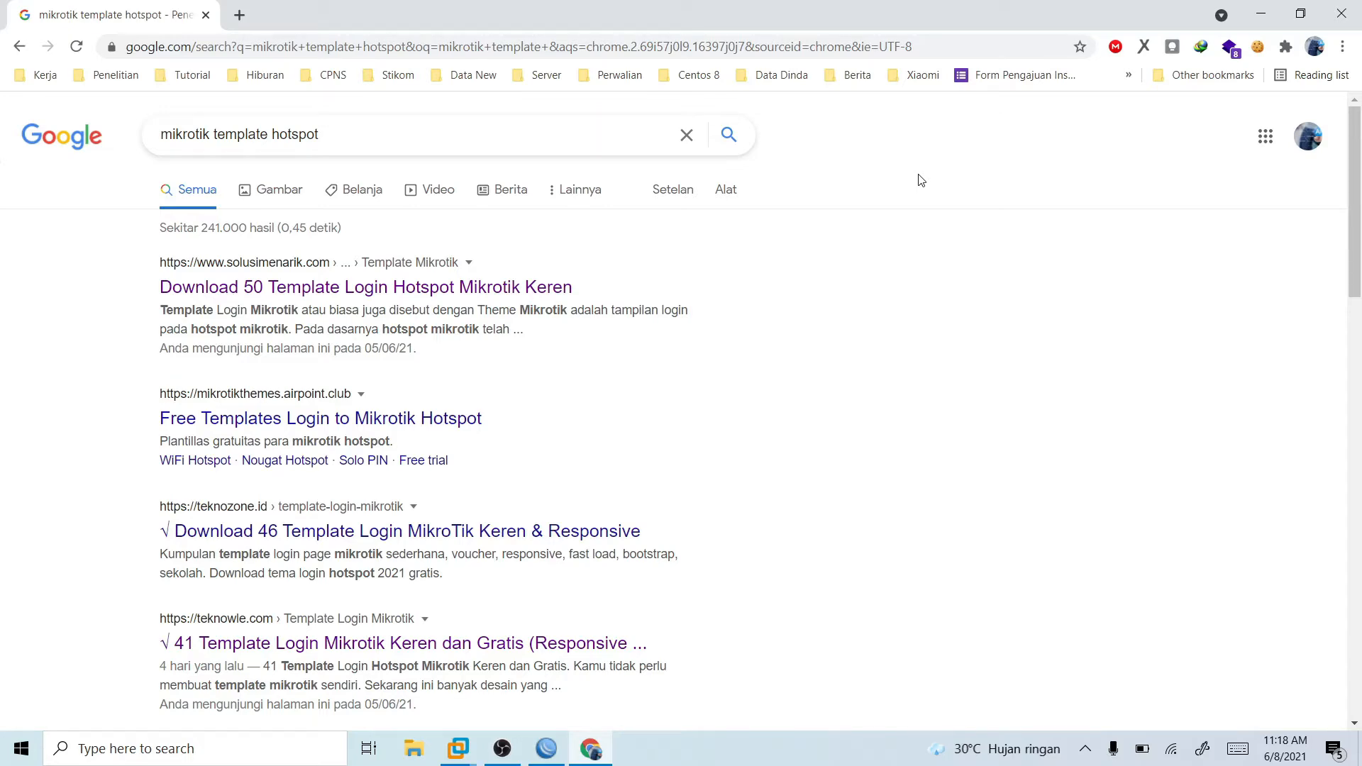
# - Switch to the host's Chrome, browse the "mikrotik template hotspot" results and open Teknowle's 41 Template Login Mikrotik page in a new tab
pyautogui.scroll(-1, 539, 444)
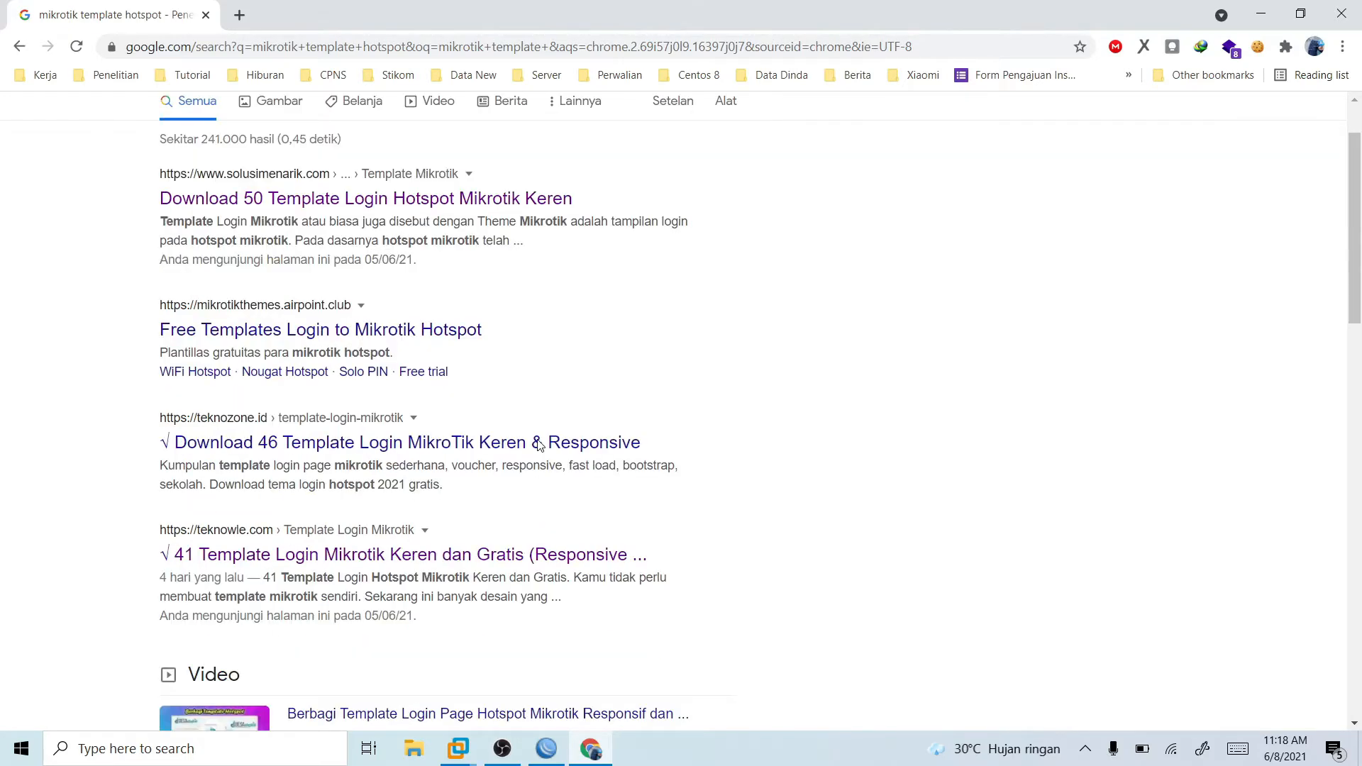
pyautogui.scroll(-5, 540, 445)
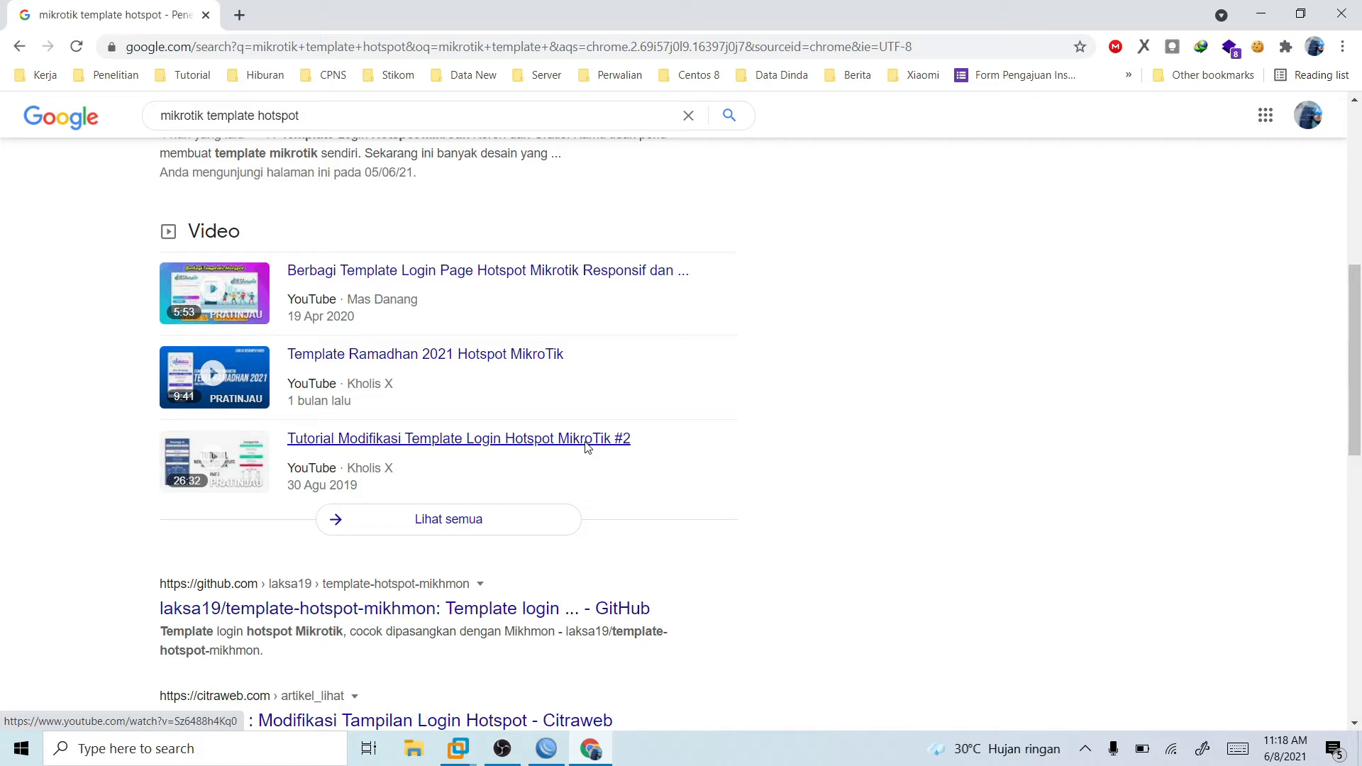
pyautogui.scroll(-2, 617, 440)
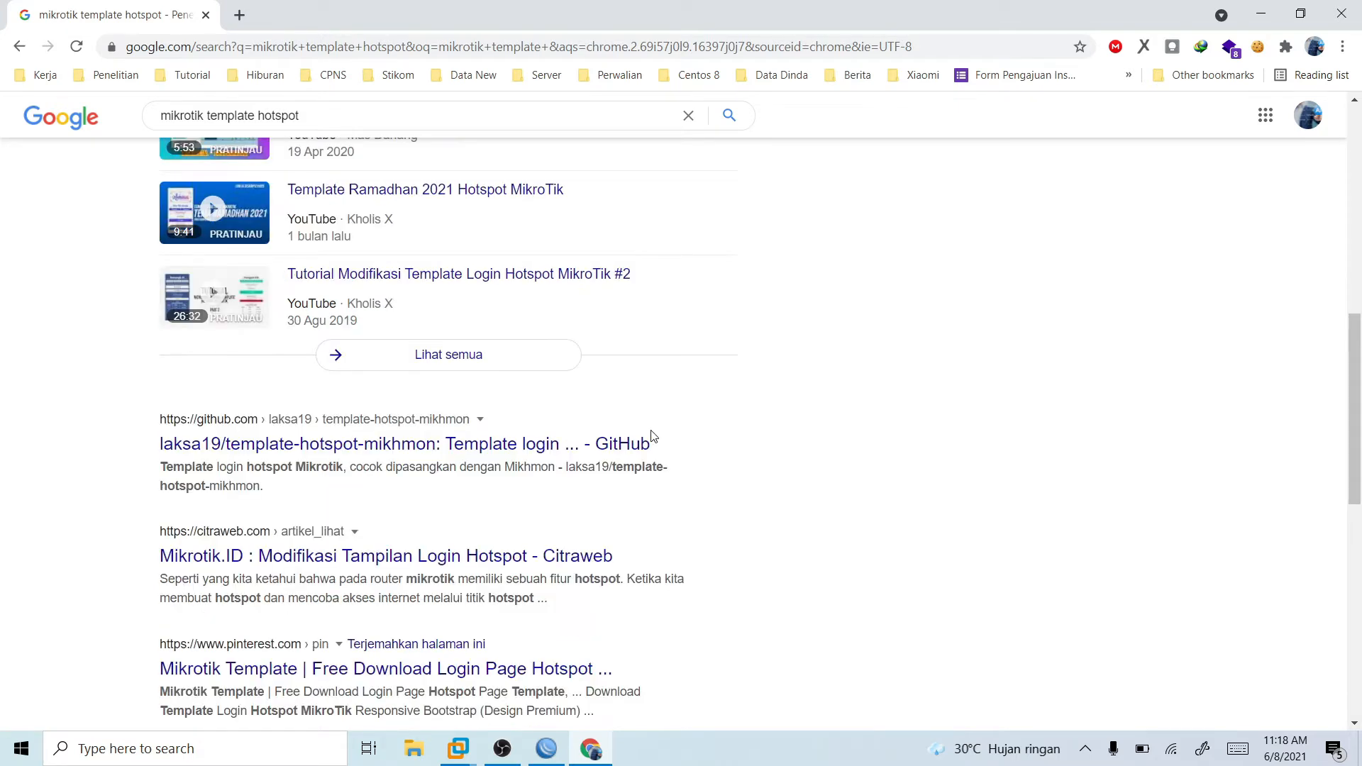
pyautogui.scroll(5, 580, 319)
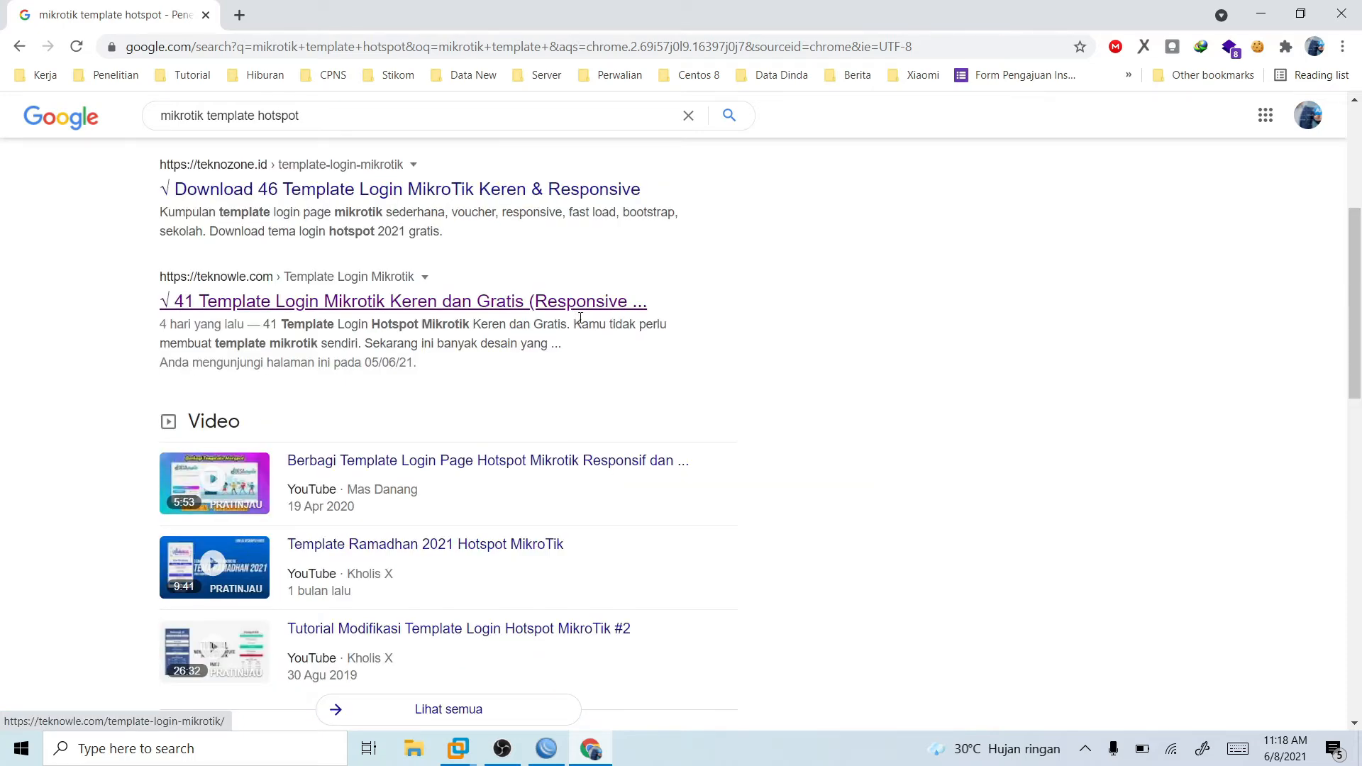
pyautogui.middleClick(580, 316)
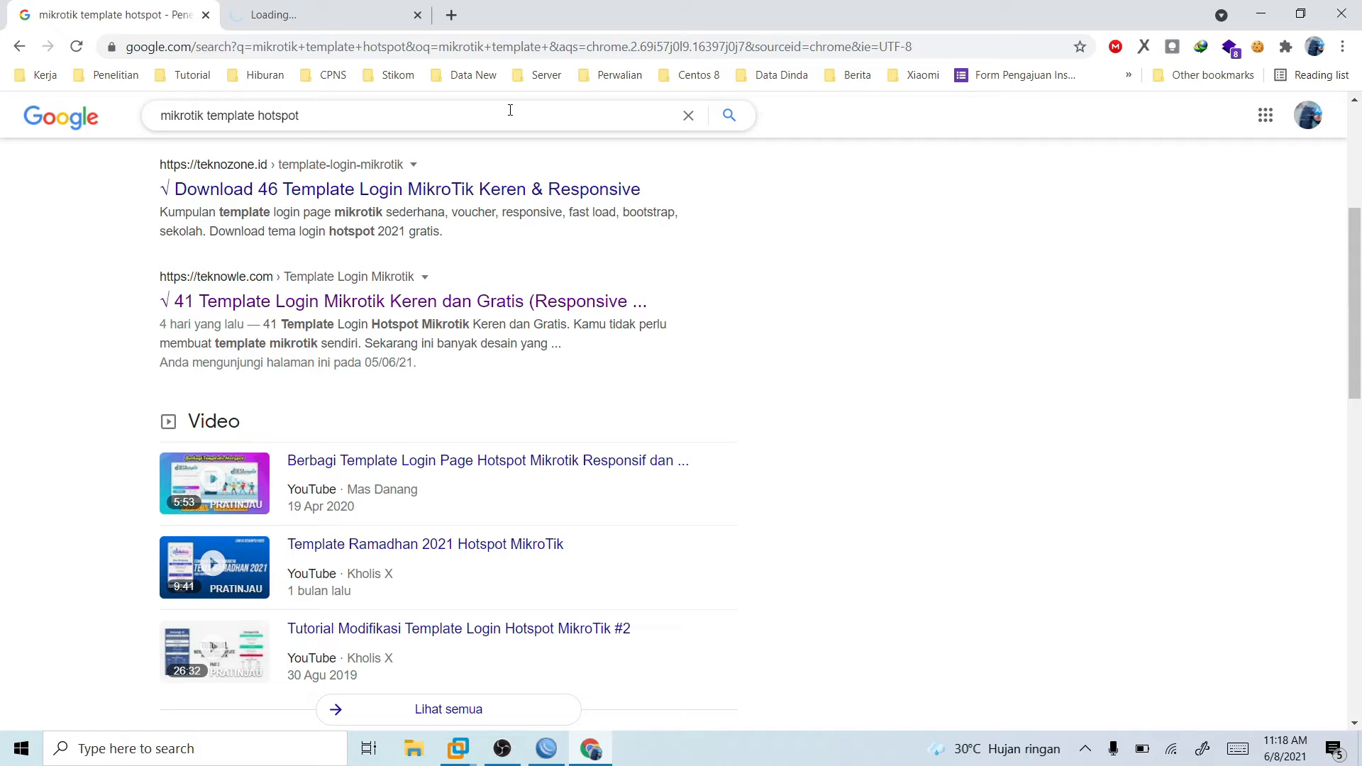
pyautogui.hotkey('ctrl', 'Tab')
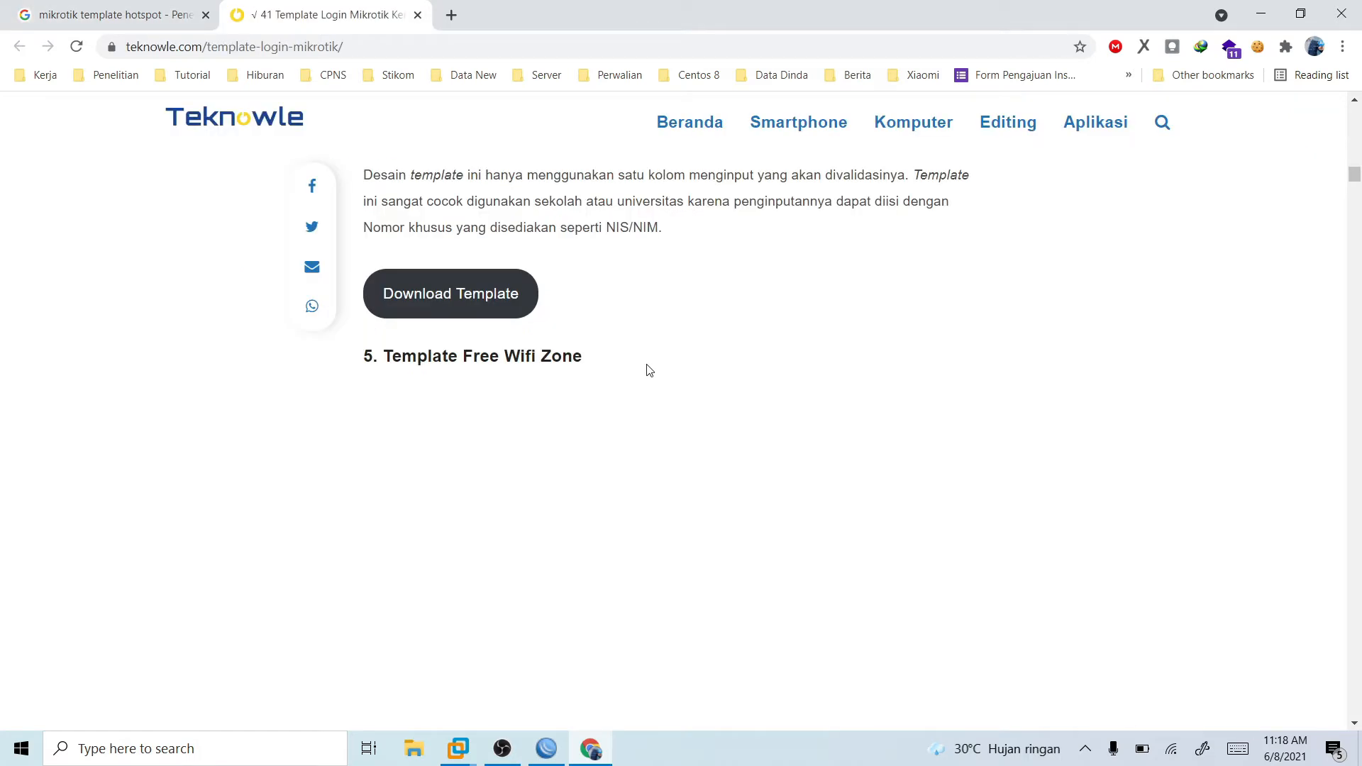
# - Look through the login template previews listed on the Teknowle page
pyautogui.scroll(-15, 1122, 362)
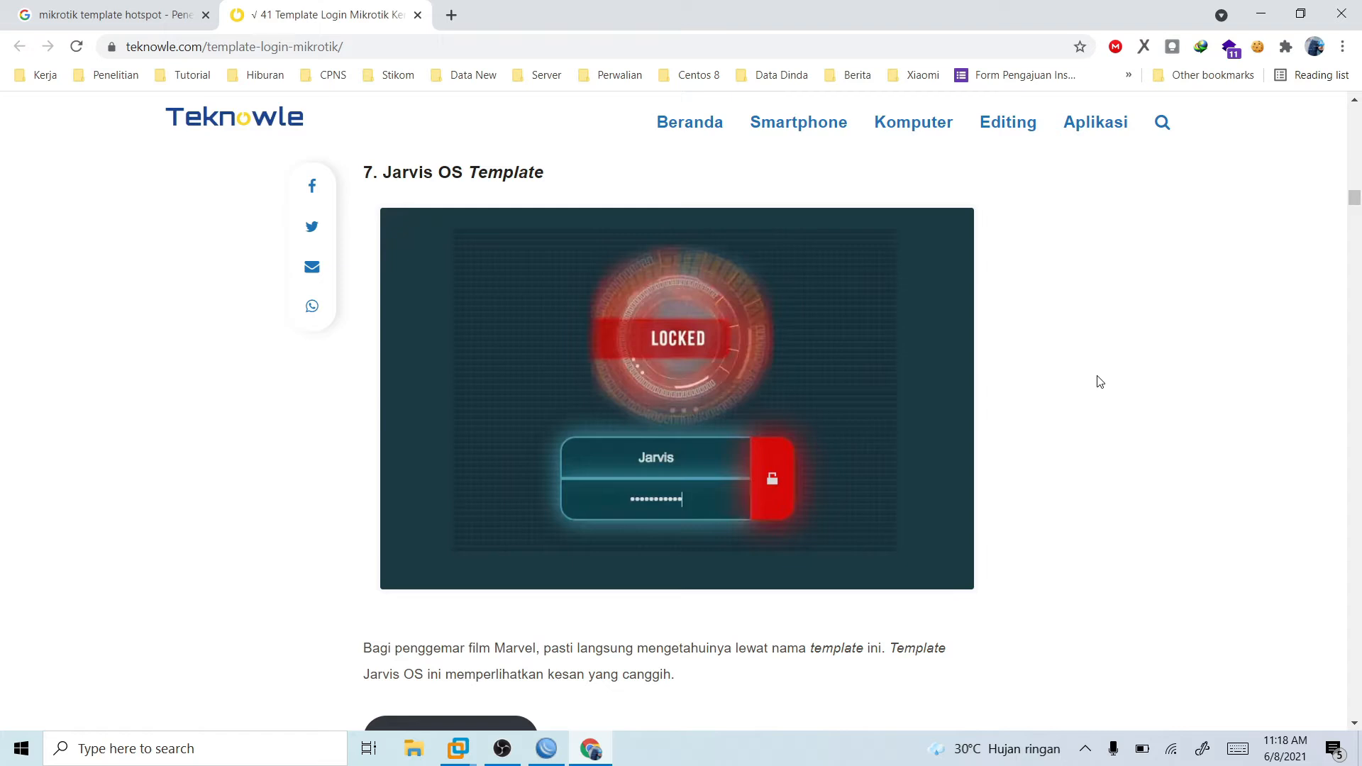
pyautogui.moveTo(1358, 203); pyautogui.dragTo(1361, 312)
pyautogui.scroll(-1, 1066, 374)
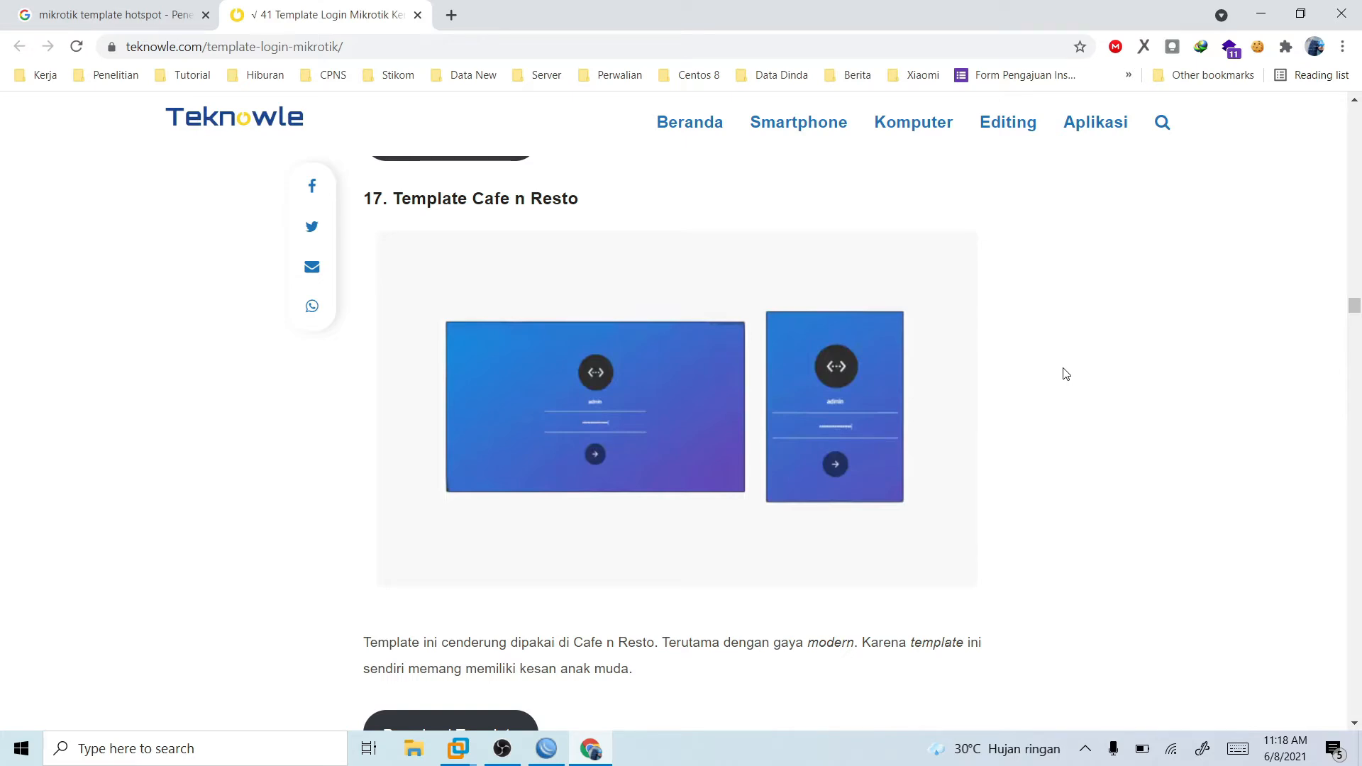
pyautogui.scroll(-20, 1066, 374)
# - Open Teknozone's "Download 46 Template Login MikroTik" result in a new tab and close the Teknowle page
pyautogui.hotkey('ctrl', 'Tab')
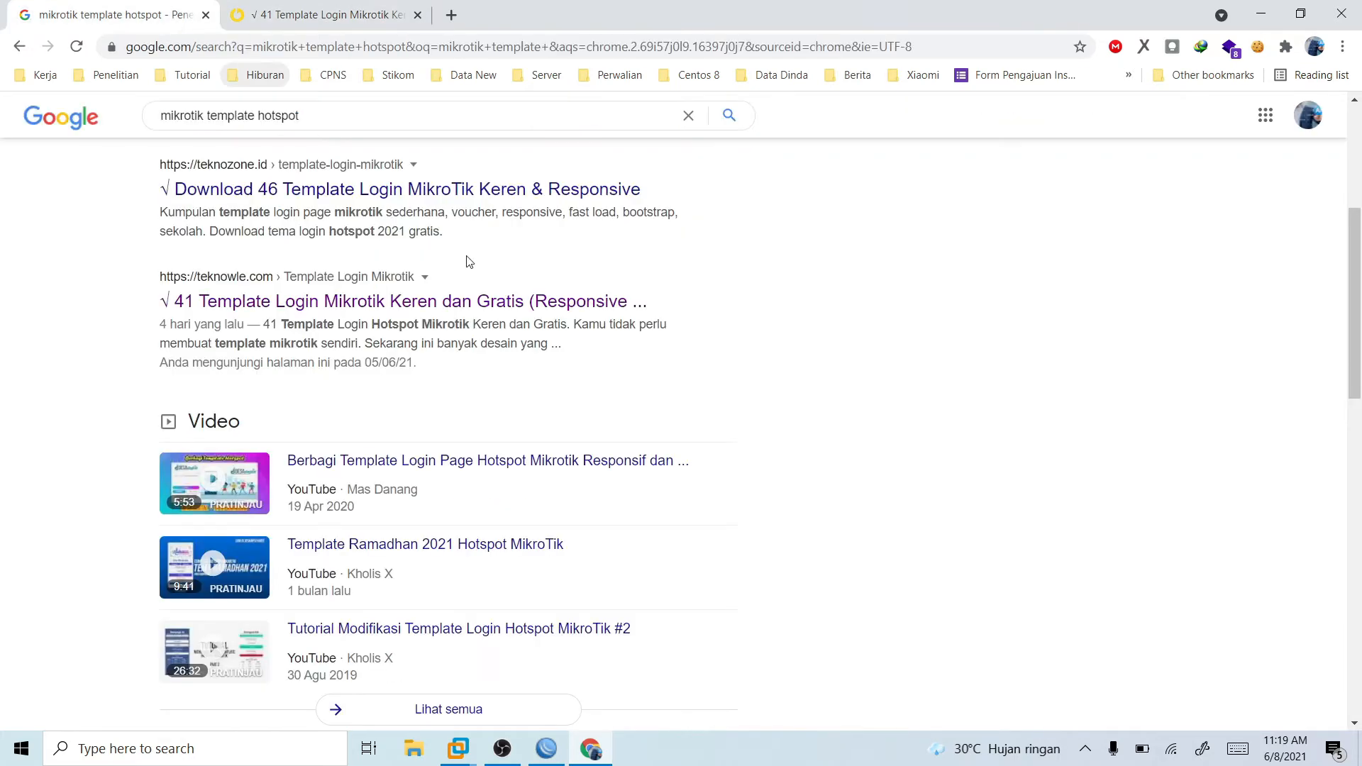
pyautogui.middleClick(452, 306)
pyautogui.scroll(5, 451, 306)
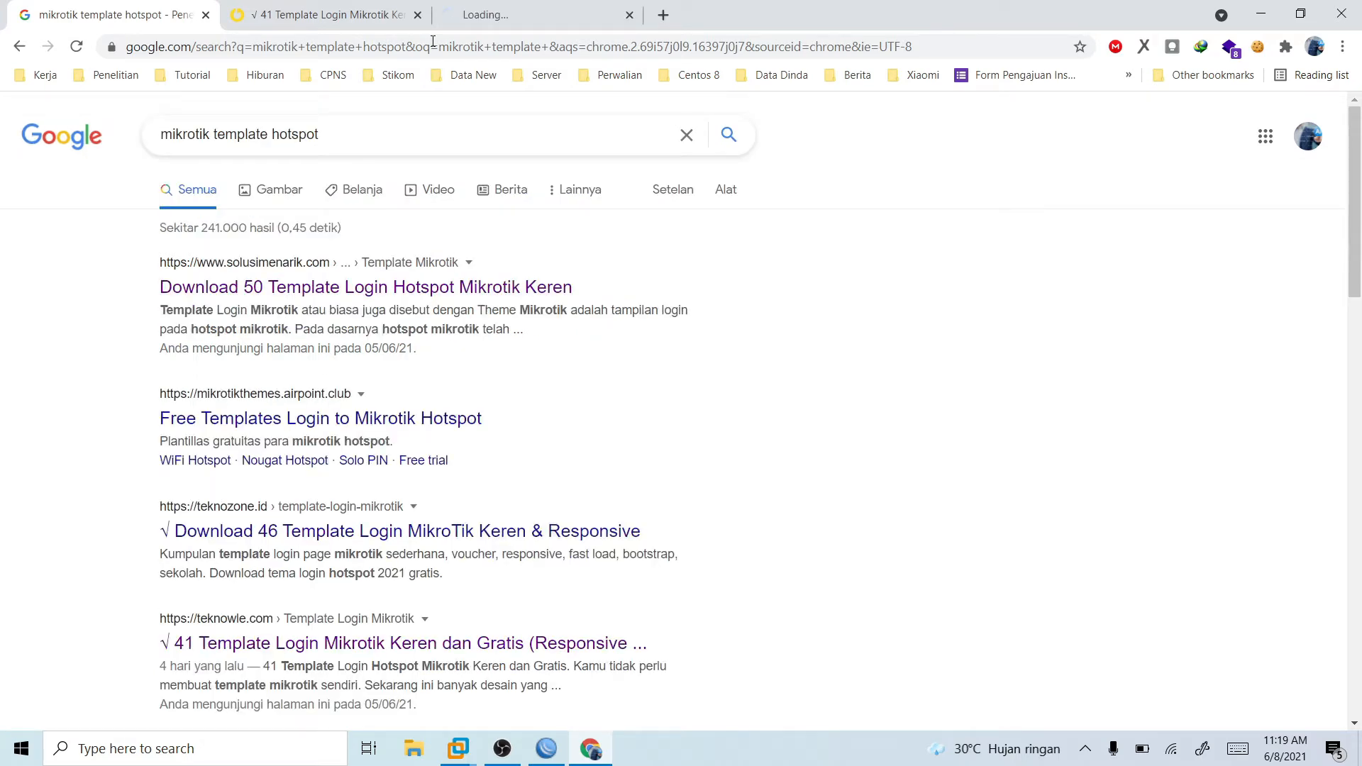
pyautogui.click(418, 14)
pyautogui.click(384, 15)
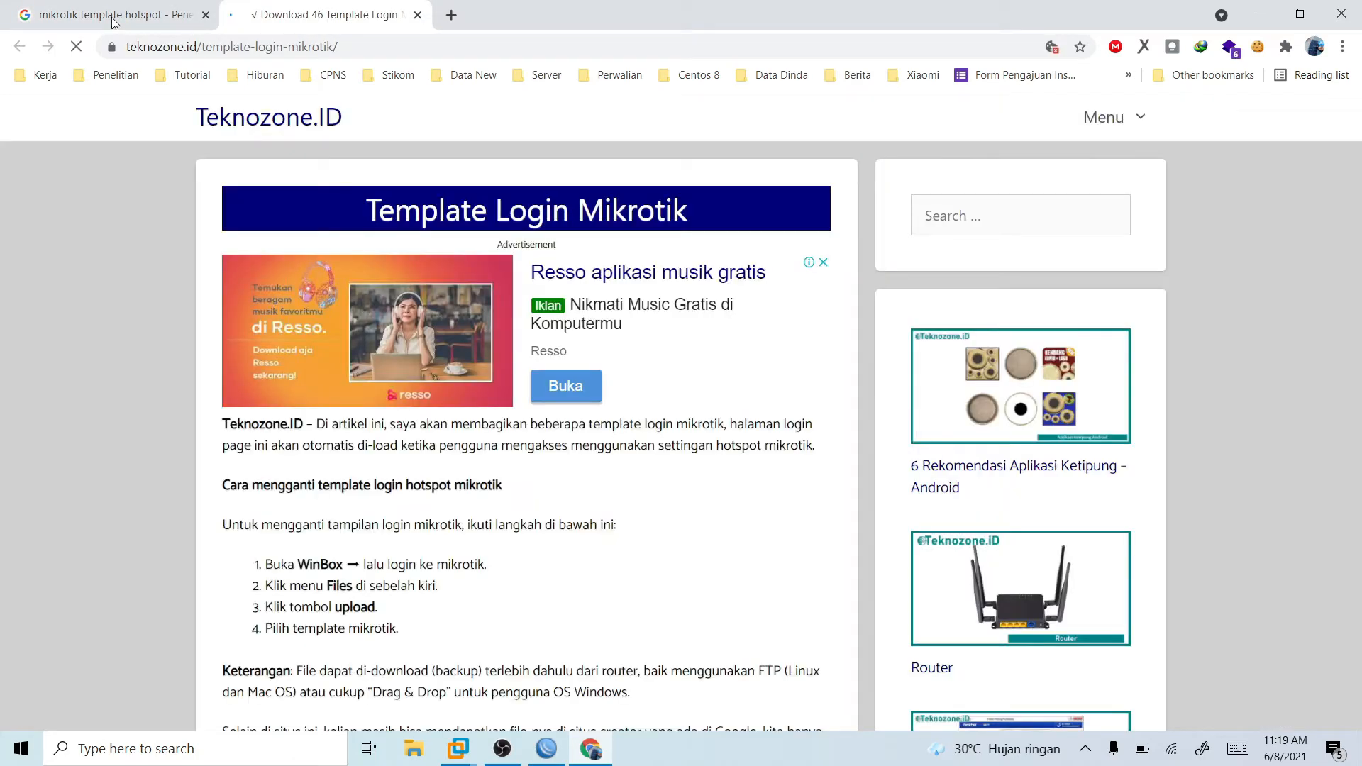
# - Search Google for "template login page mikrotik voucher" and open the Laksa19 MIKHMON result in a new tab
pyautogui.click(115, 15)
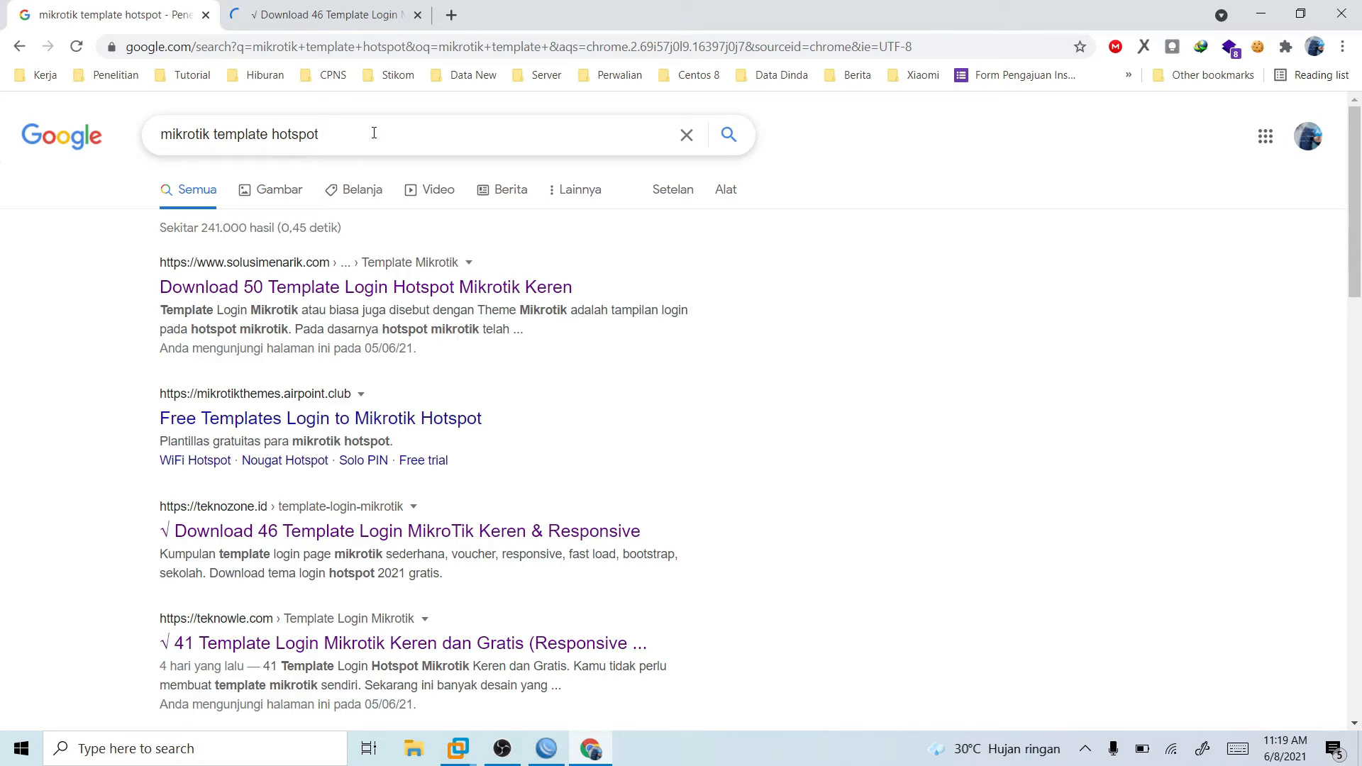
pyautogui.click(374, 133)
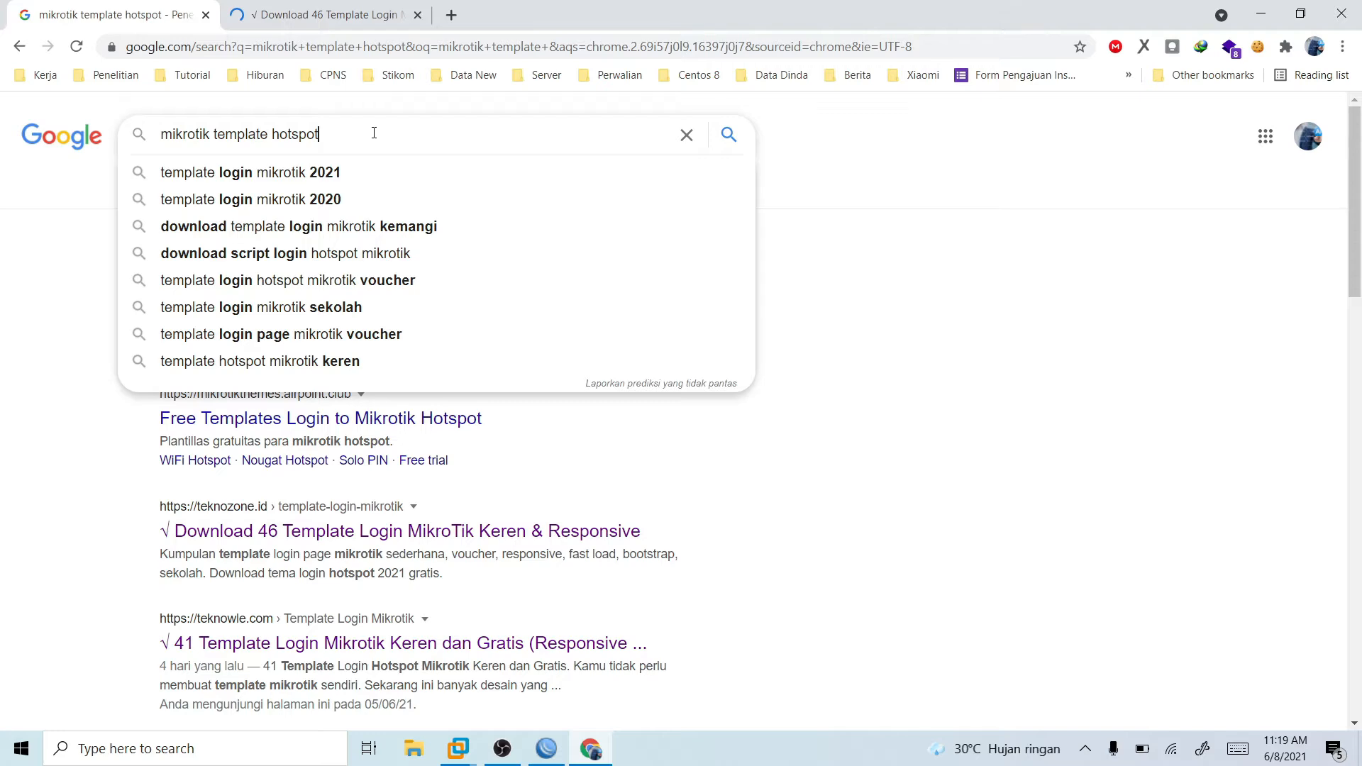
pyautogui.click(426, 334)
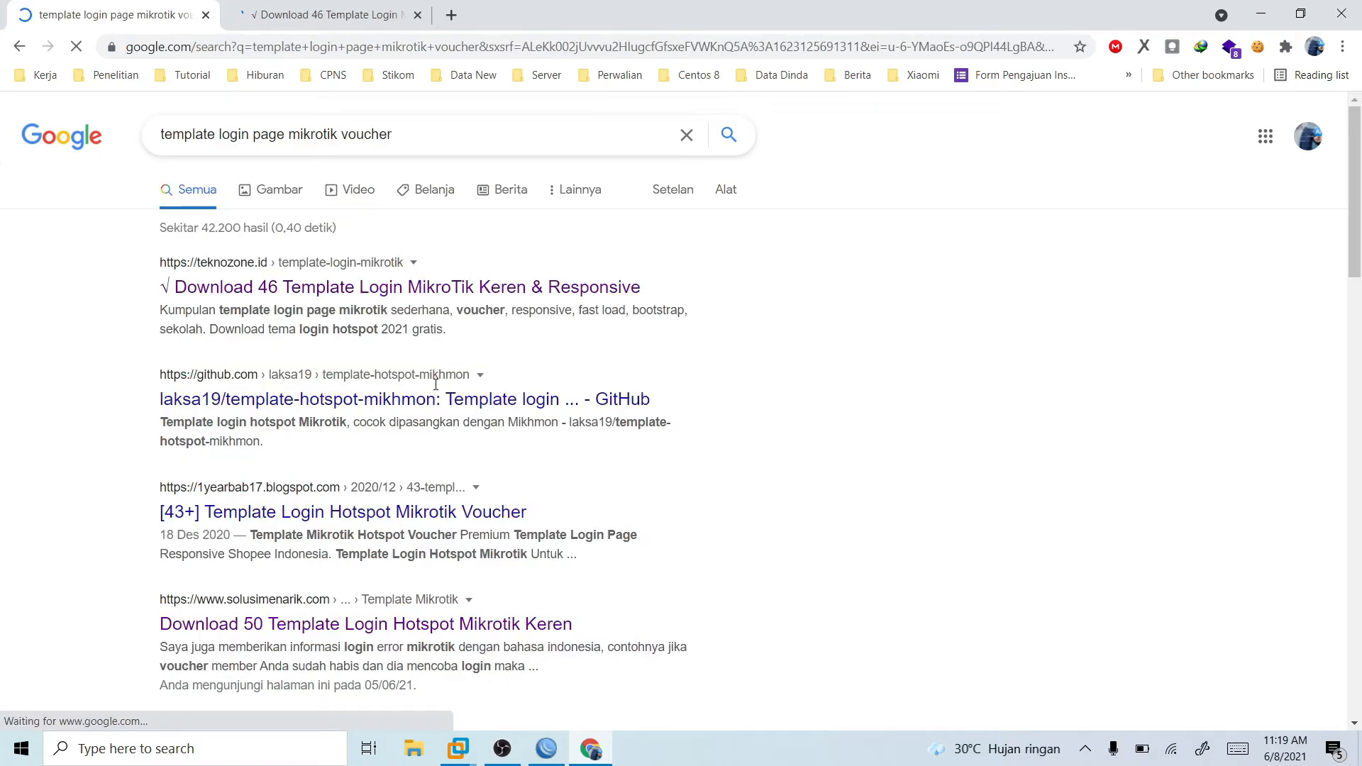
pyautogui.scroll(-8, 436, 384)
pyautogui.scroll(-8, 385, 469)
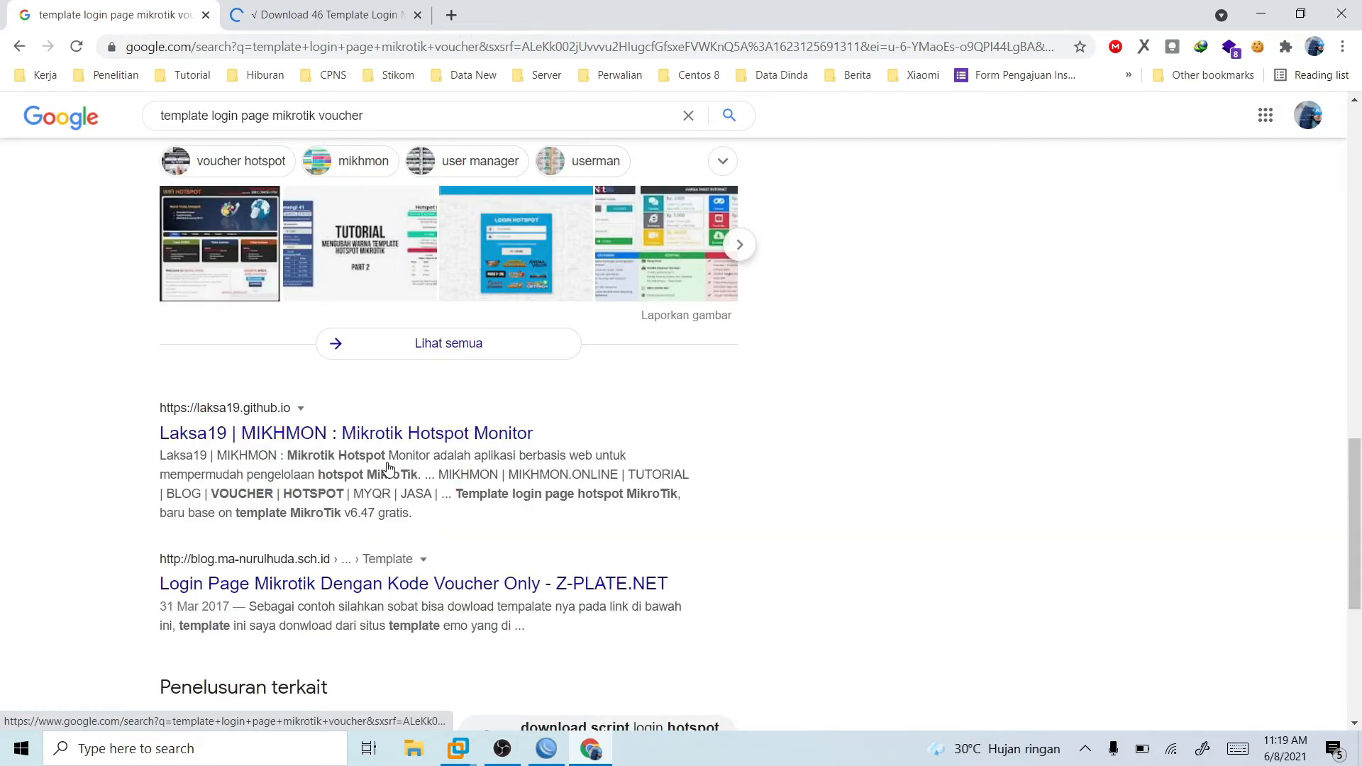
pyautogui.scroll(-3, 388, 468)
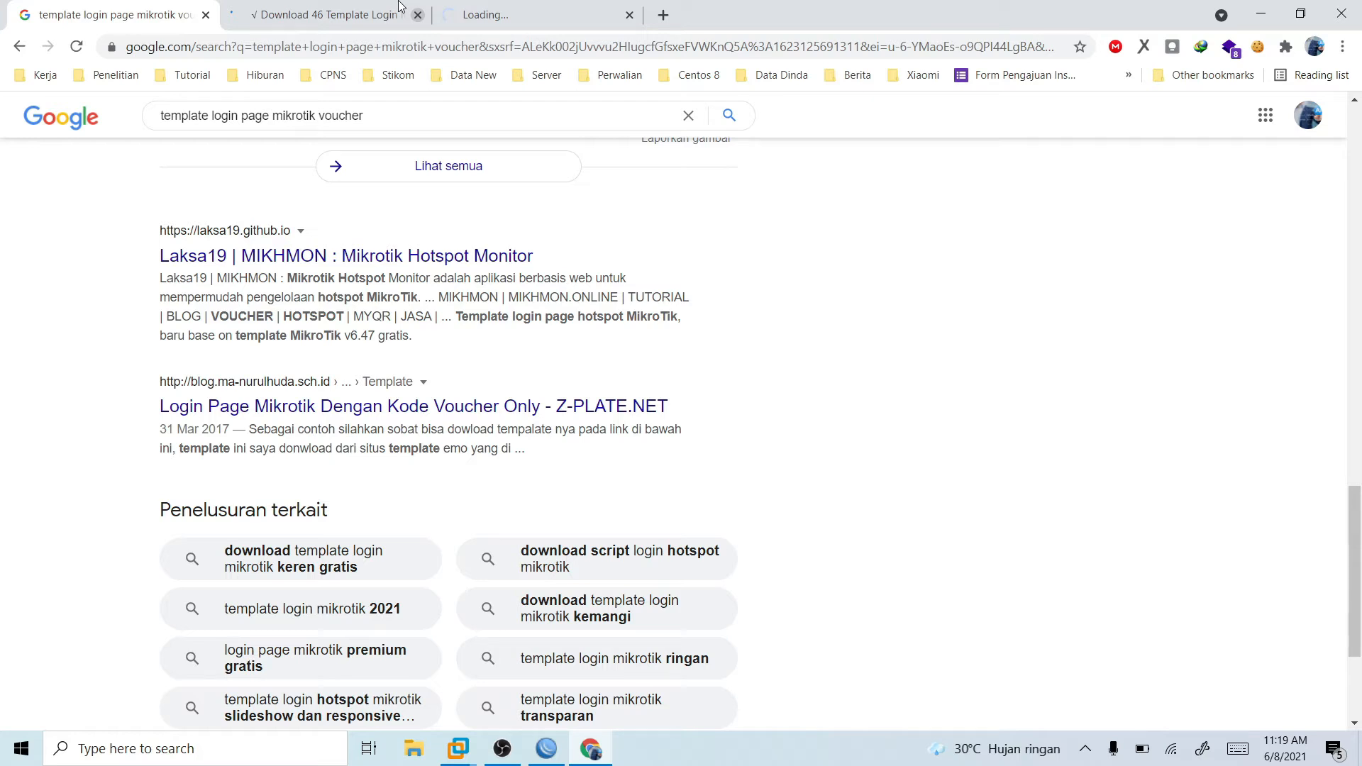
# - Look through the login template previews on the Teknozone page
pyautogui.click(400, 9)
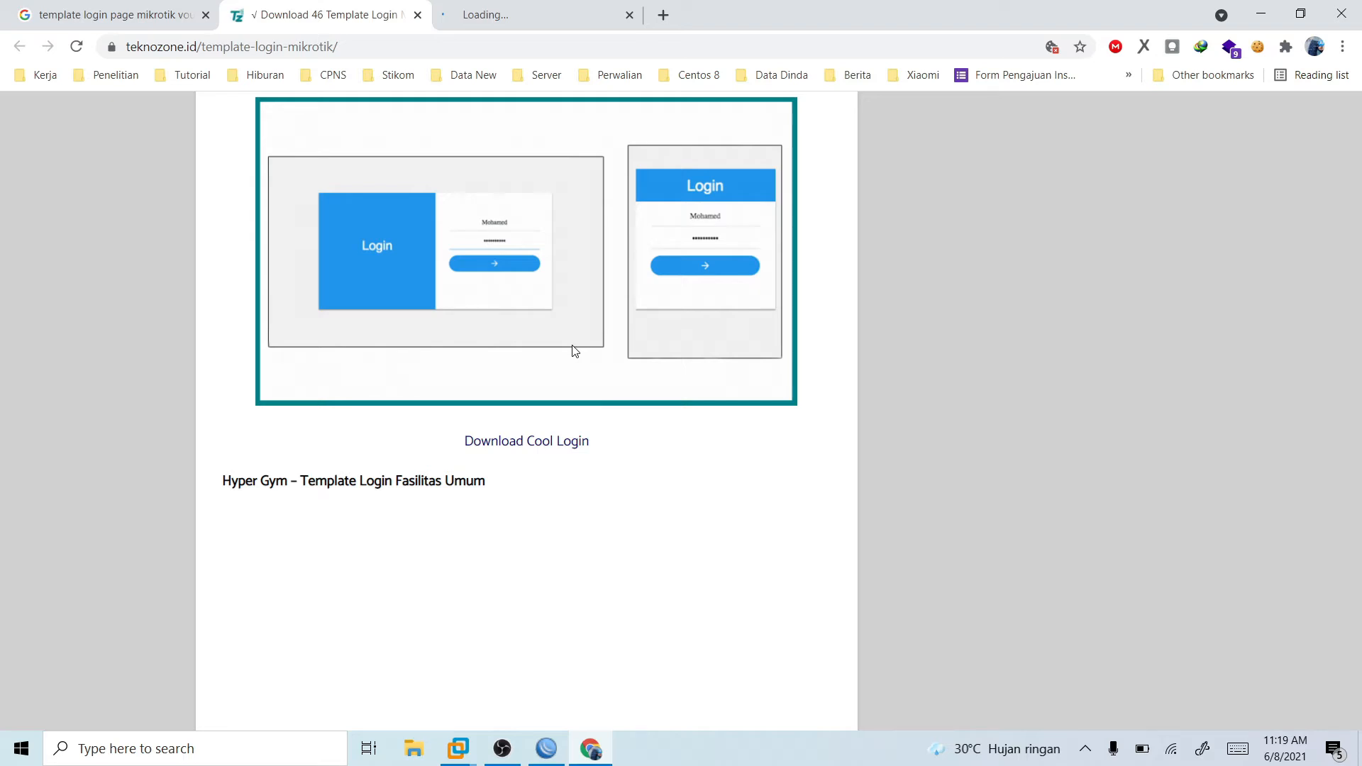
pyautogui.scroll(-10, 574, 351)
pyautogui.scroll(-1, 575, 357)
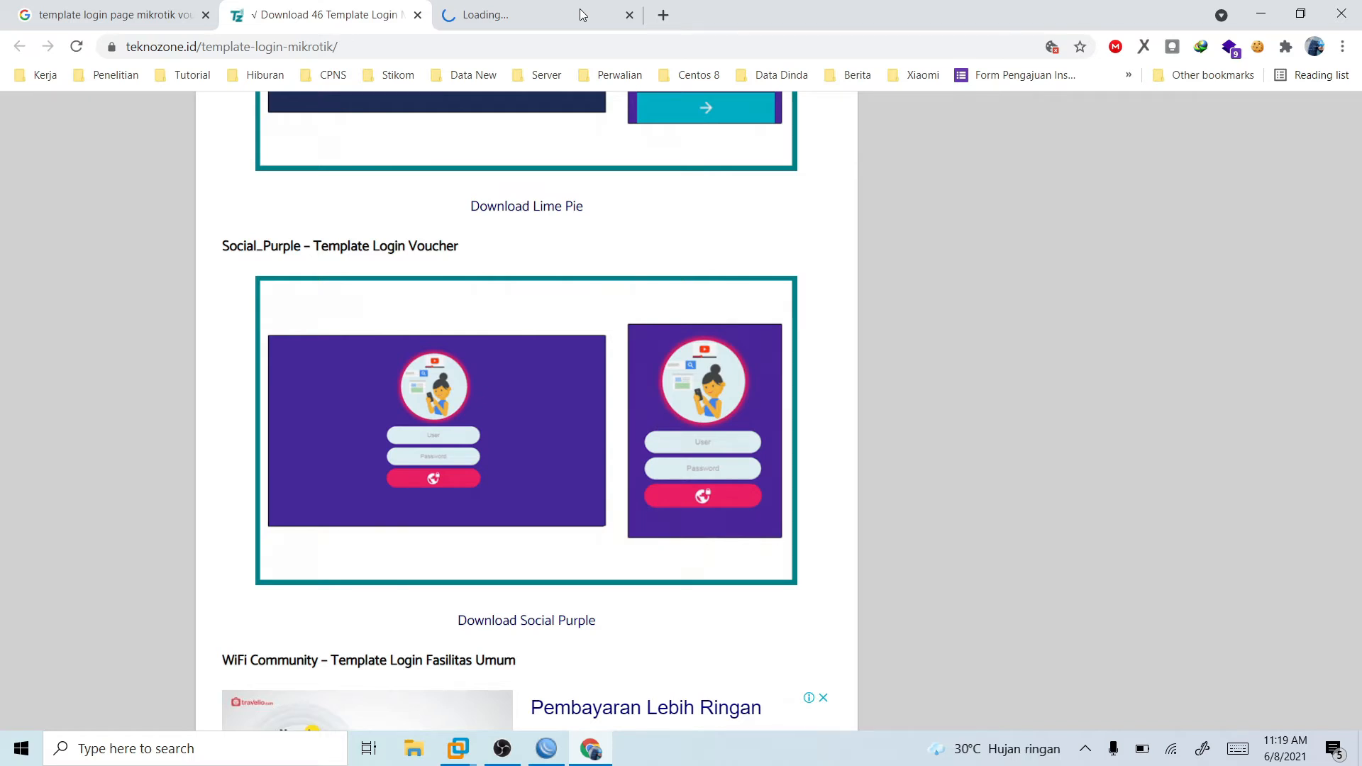
# - Review the hotspot templates on the Laksa19 MIKHMON page and open the full description of its free login page template collection
pyautogui.click(580, 8)
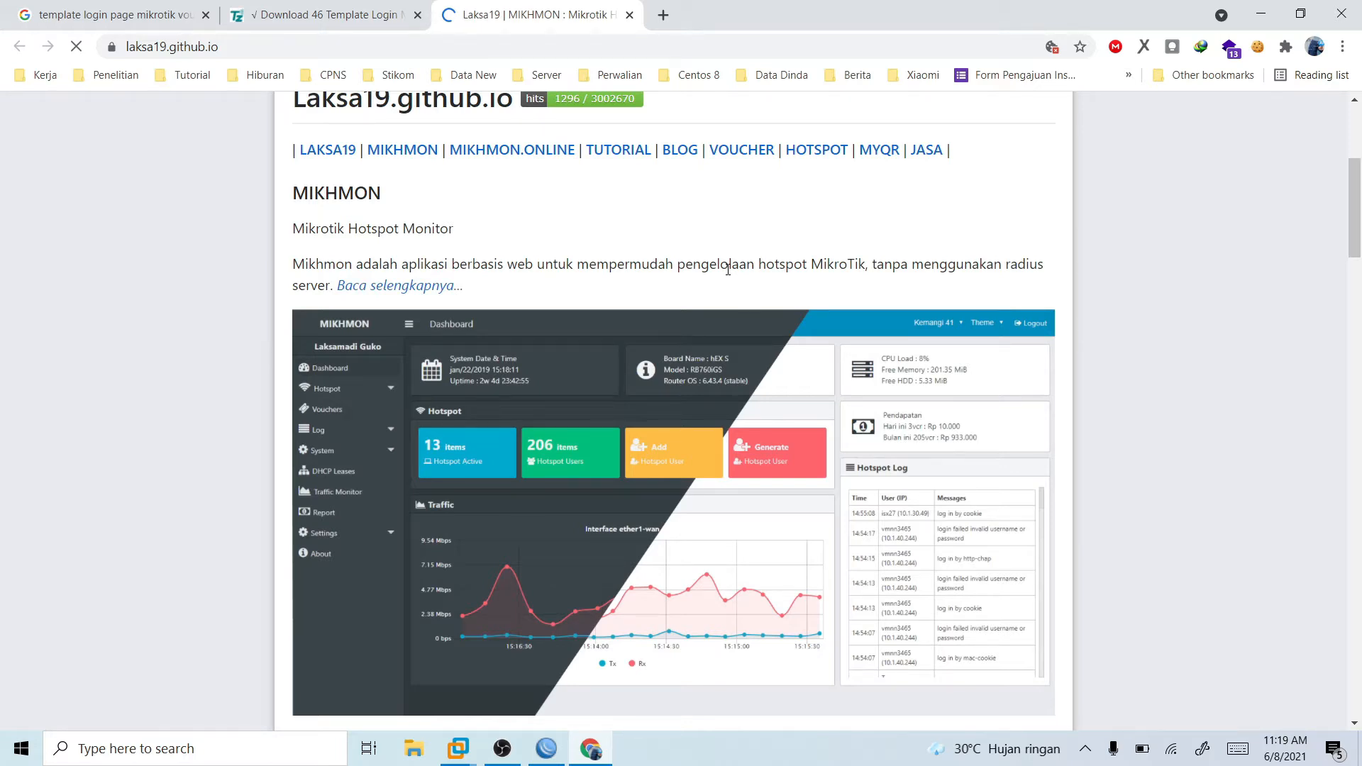
pyautogui.scroll(-5, 728, 270)
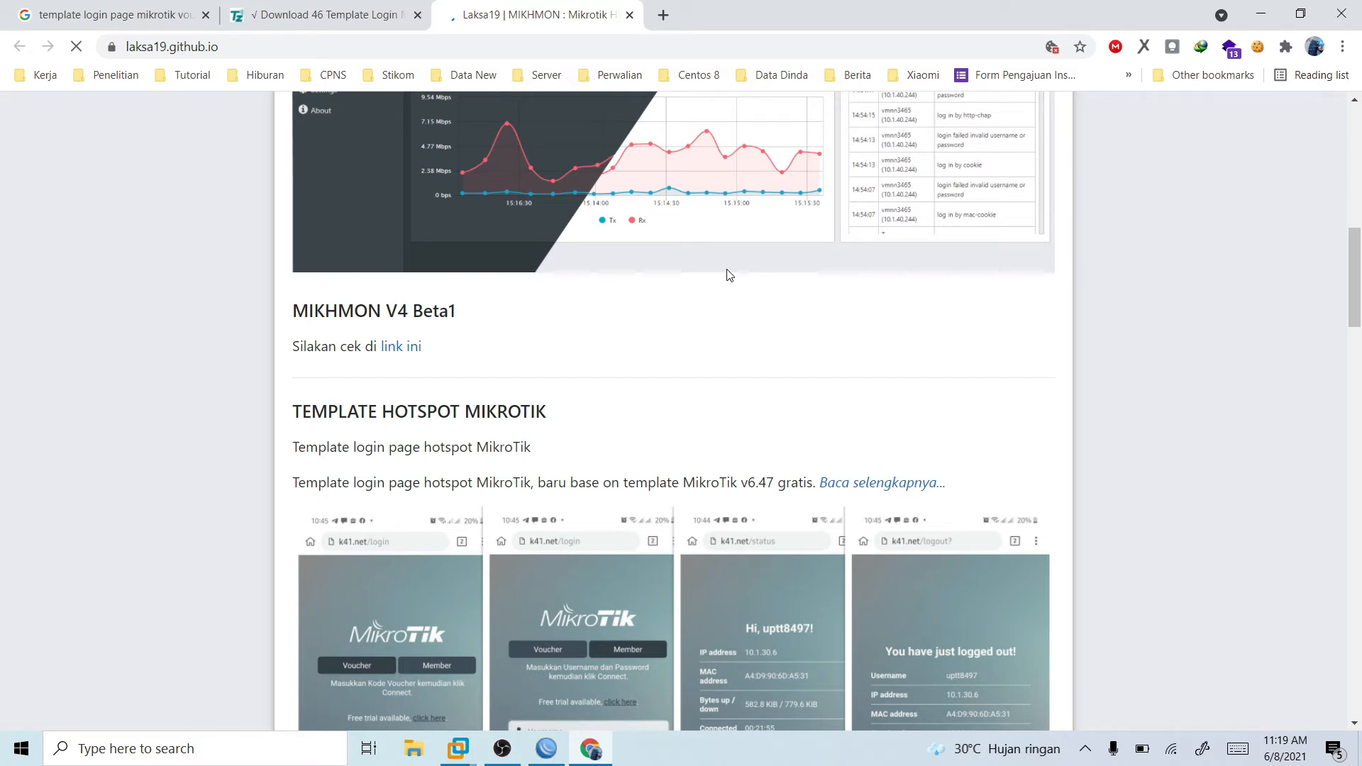
pyautogui.scroll(-2, 474, 332)
pyautogui.scroll(-2, 474, 332)
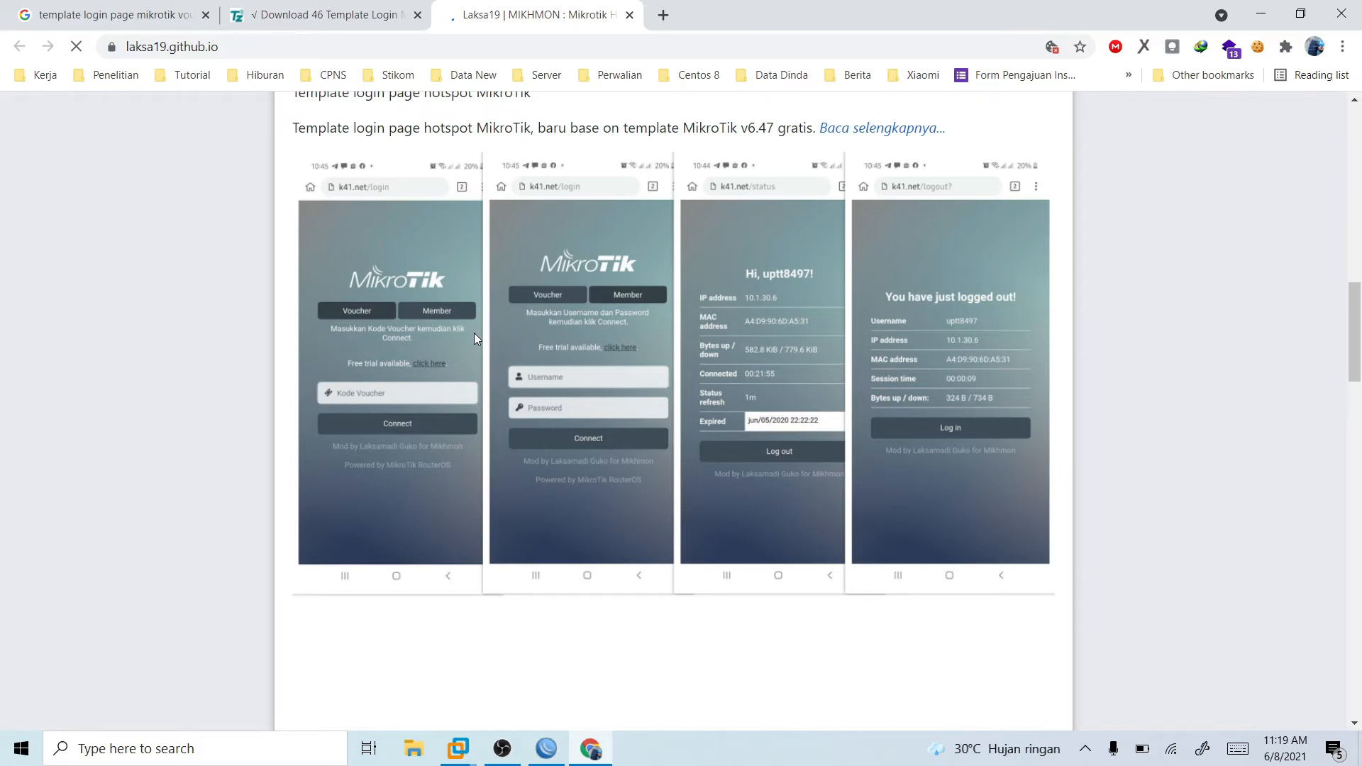
pyautogui.scroll(-5, 474, 334)
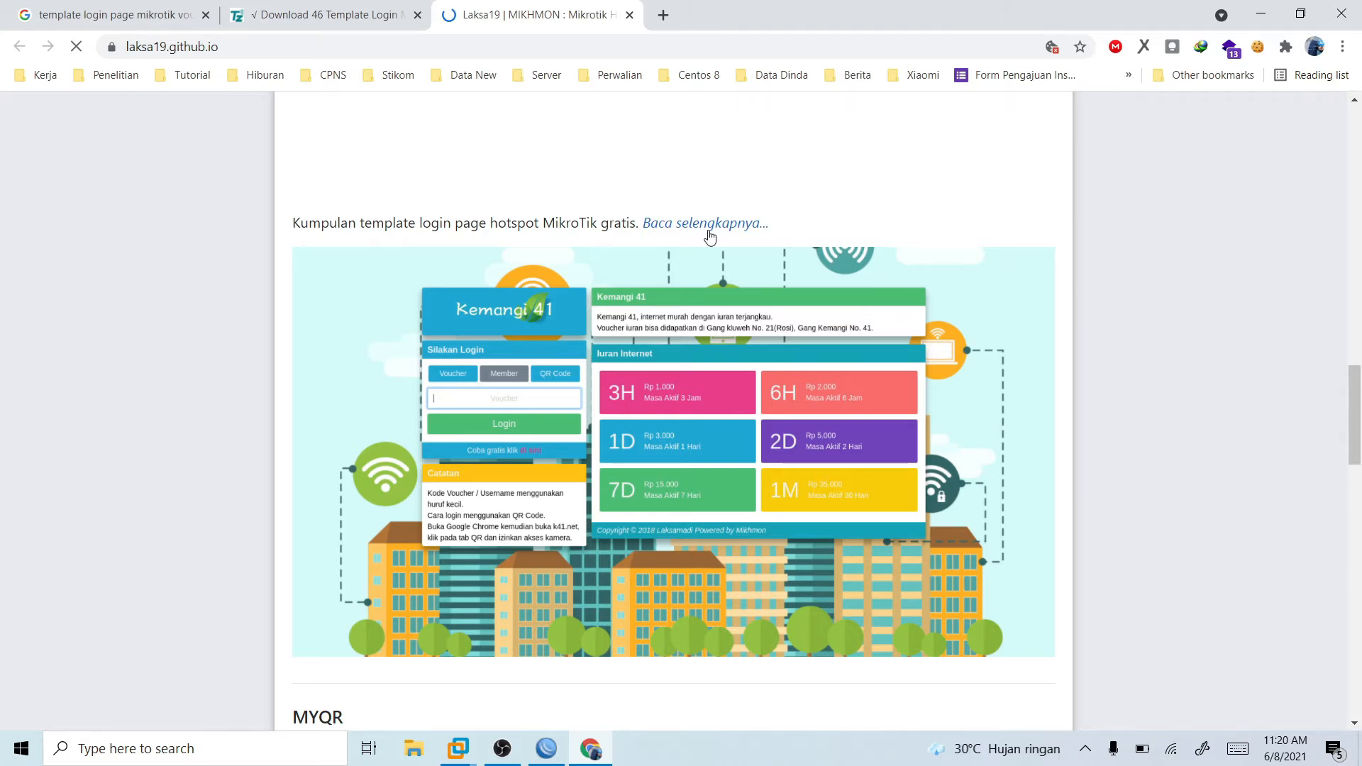
pyautogui.click(709, 229)
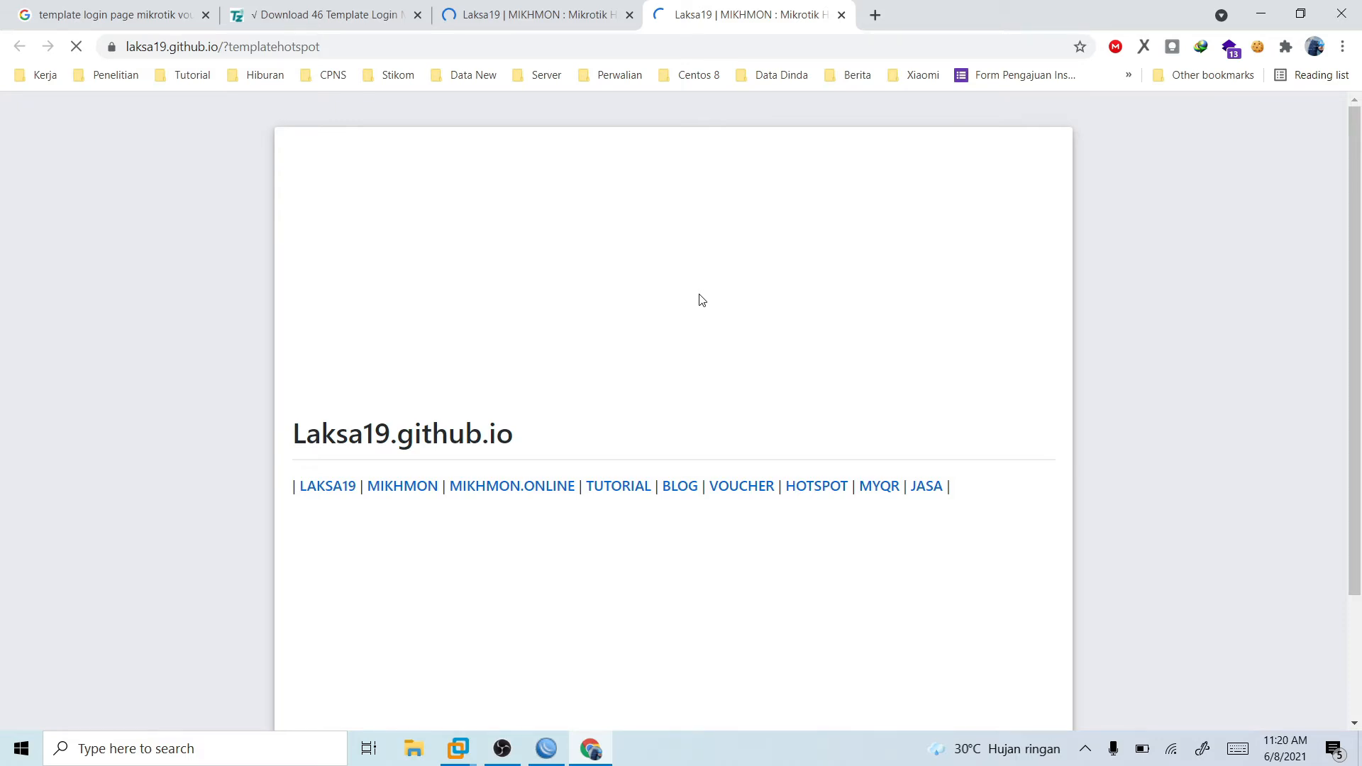
pyautogui.scroll(-6, 332, 430)
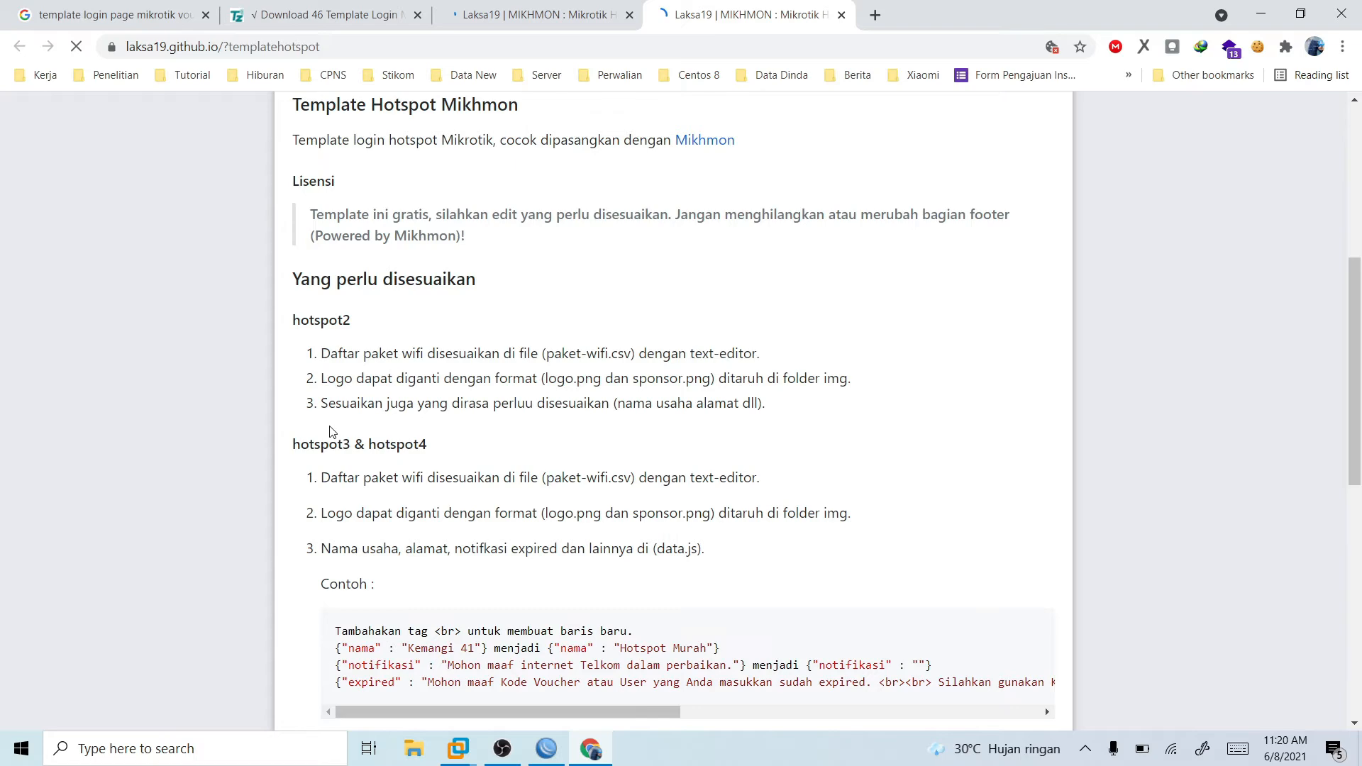
# - Download the Mikhmon template archive template-hotspot-mikhmon-master.zip to D:\Mikrotik and extract it there
pyautogui.scroll(-5, 395, 321)
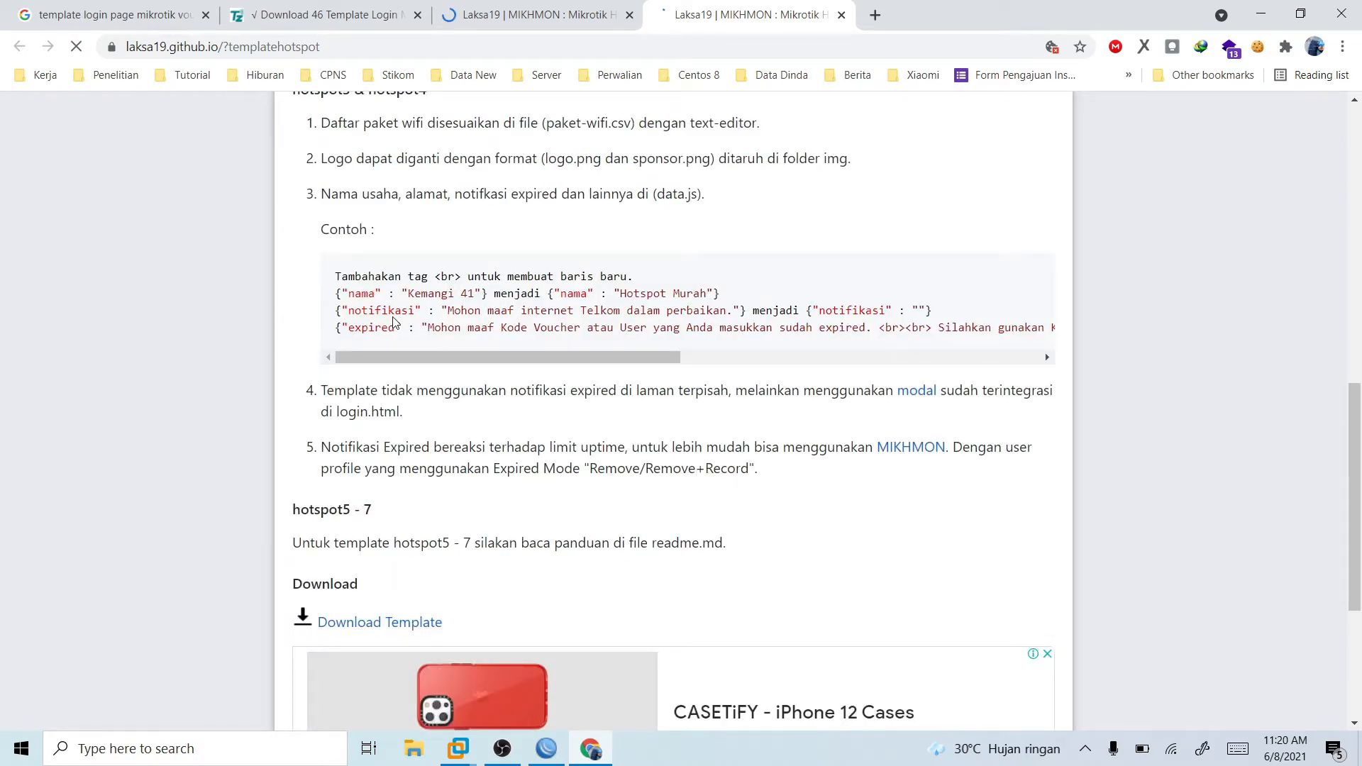
pyautogui.scroll(-4, 698, 271)
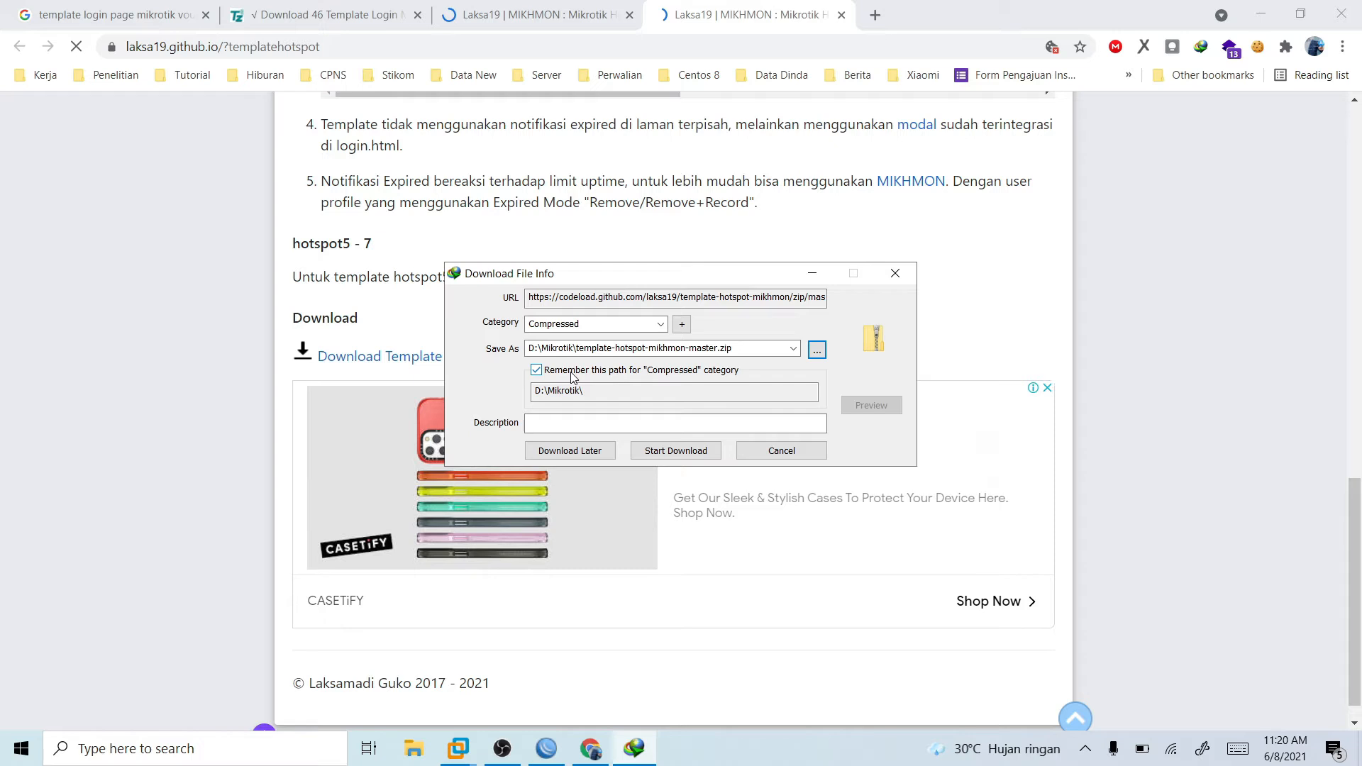
pyautogui.click(682, 451)
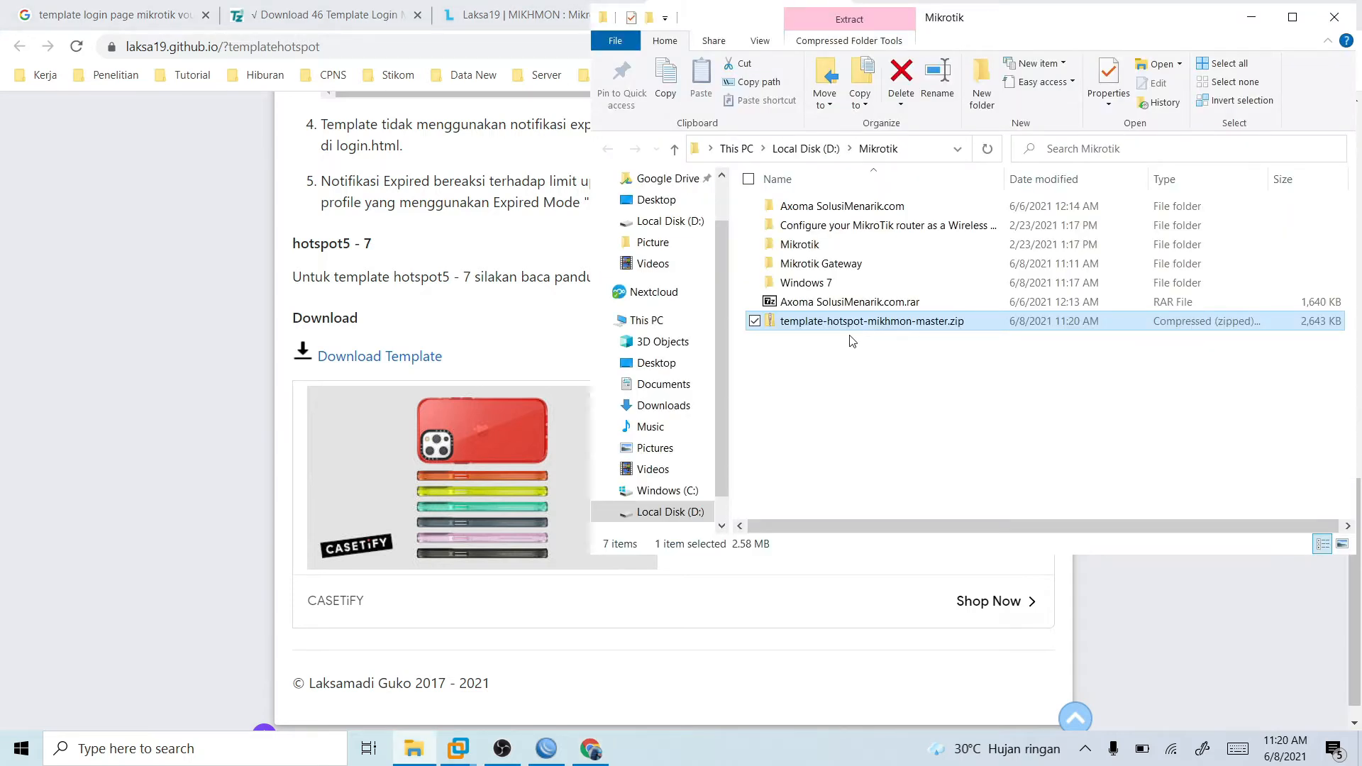
pyautogui.doubleClick(859, 322)
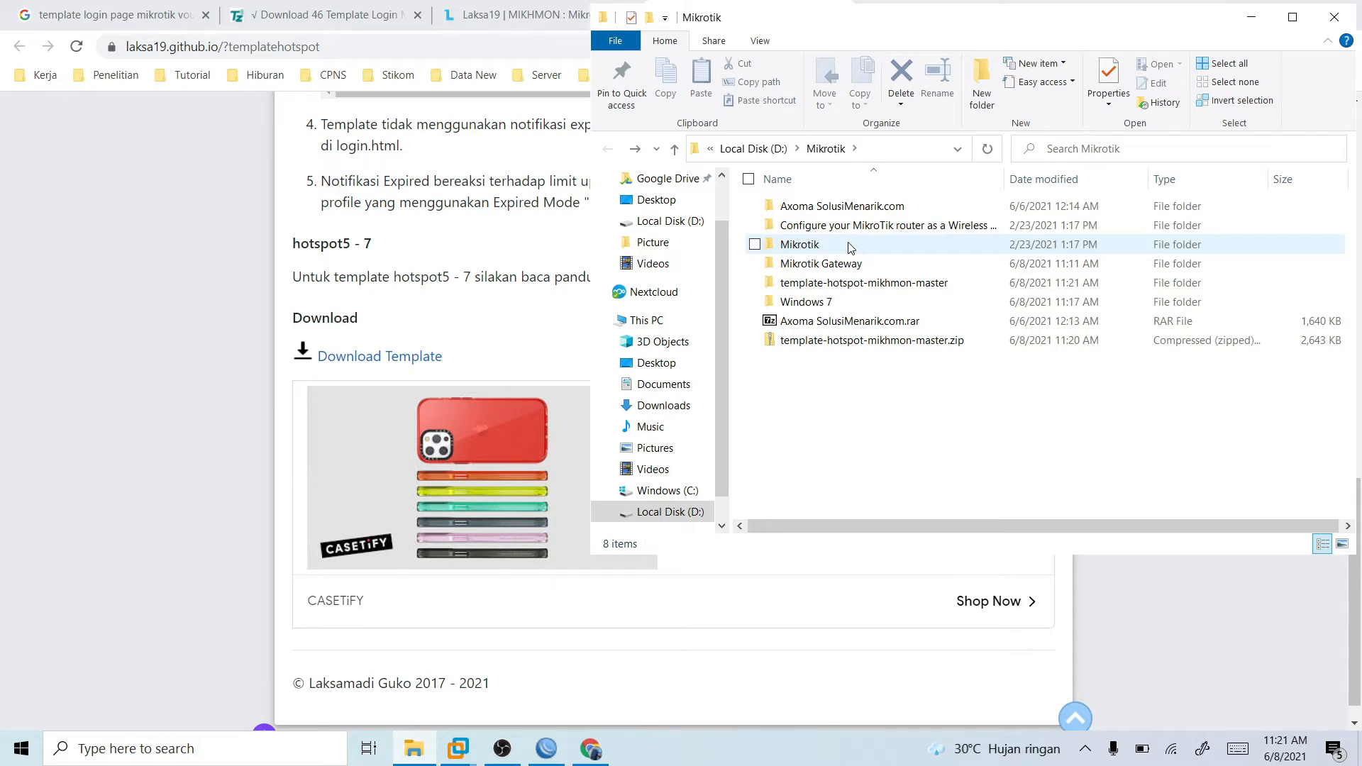
# - Rename the extracted template-hotspot-mikhmon-master folder to templatehotspot
pyautogui.rightClick(862, 285)
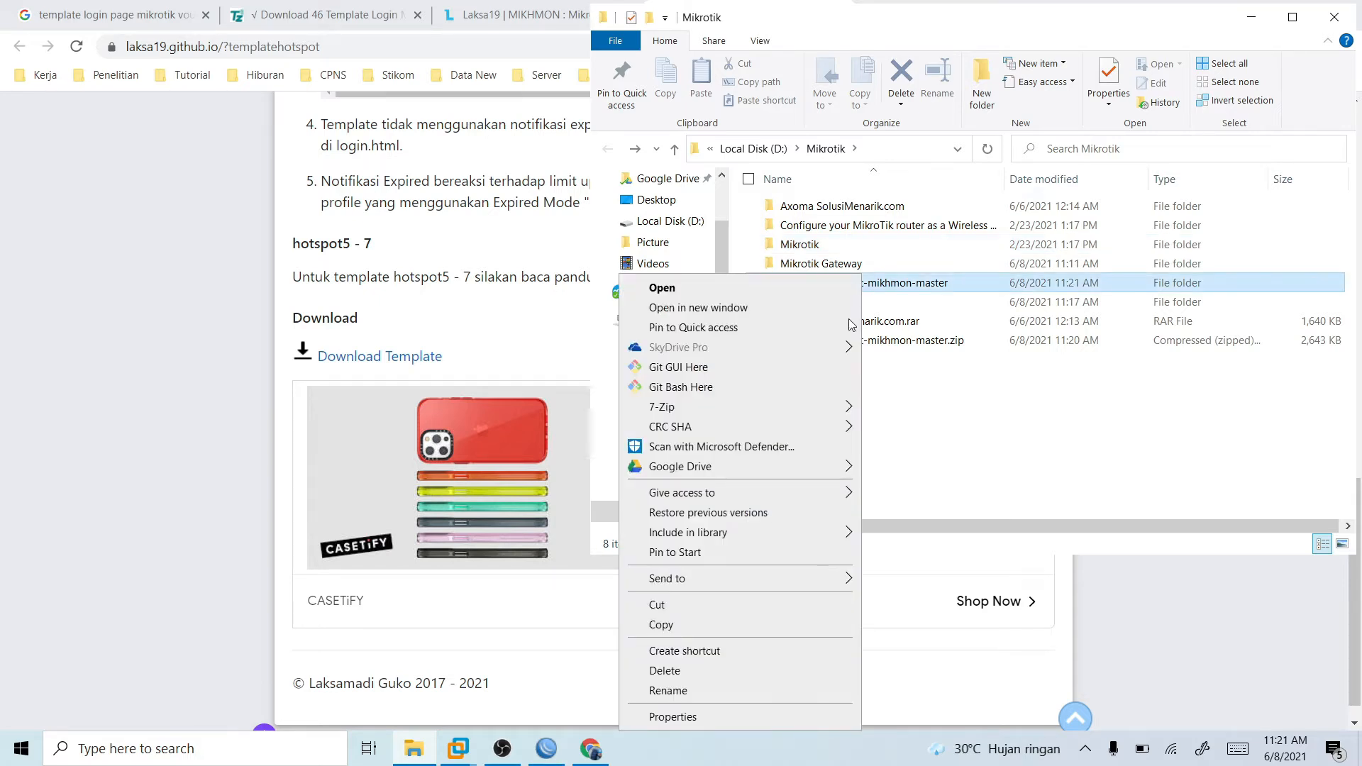
pyautogui.press('m')
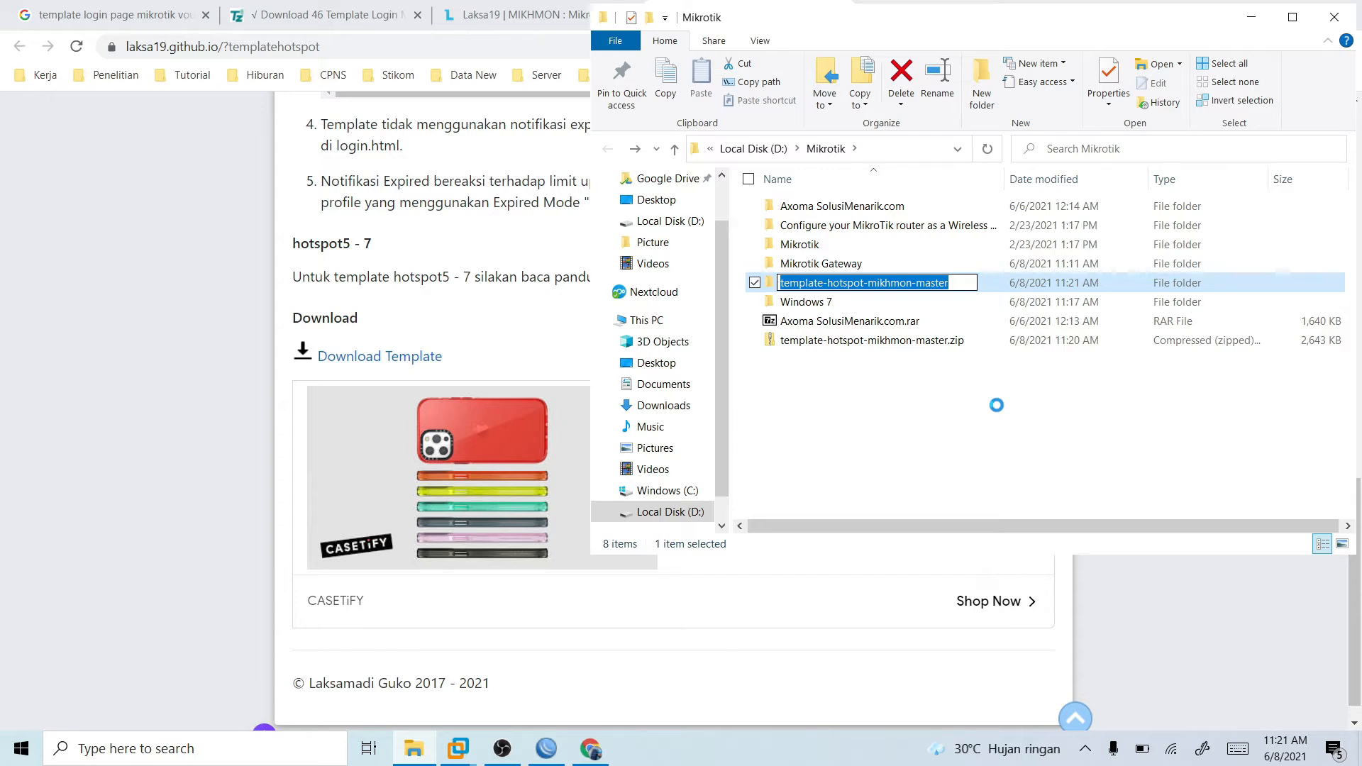
pyautogui.press('BackSpace')
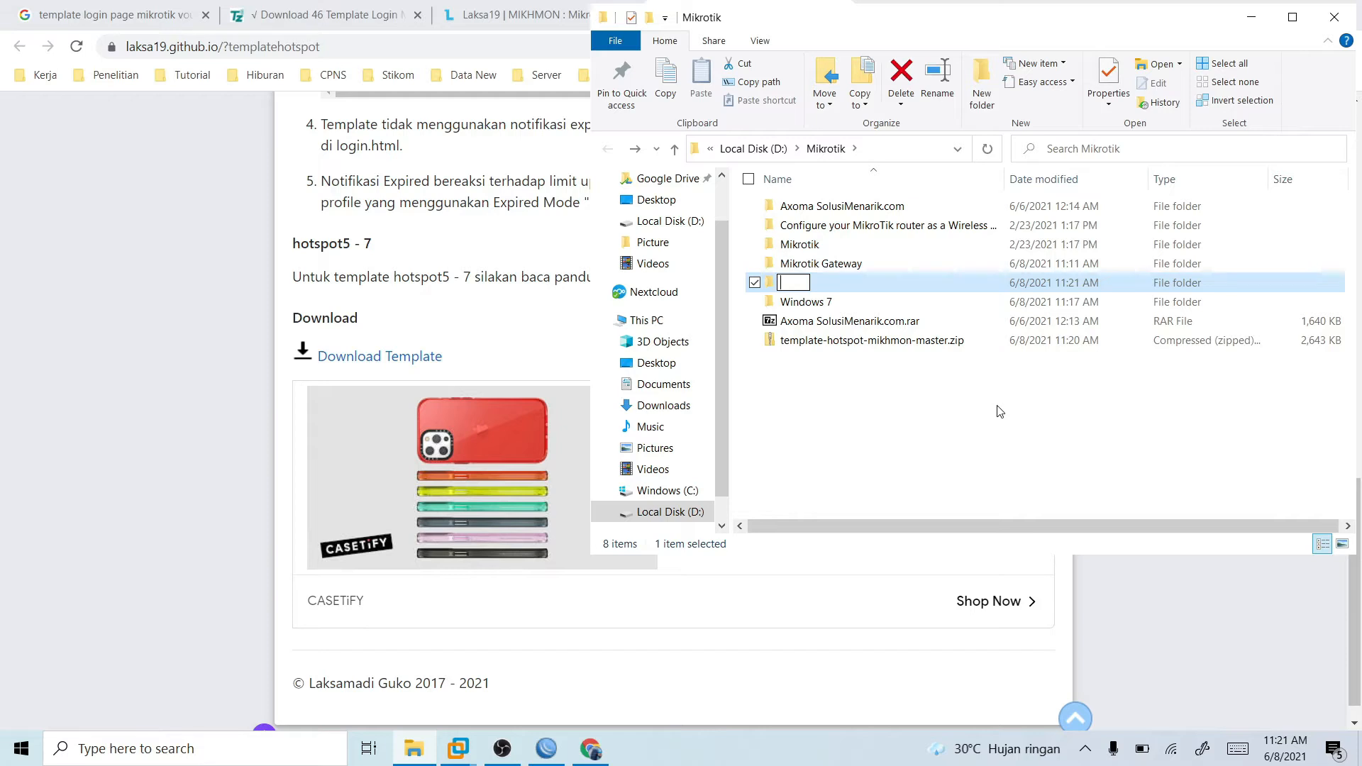
pyautogui.write('templatehot')
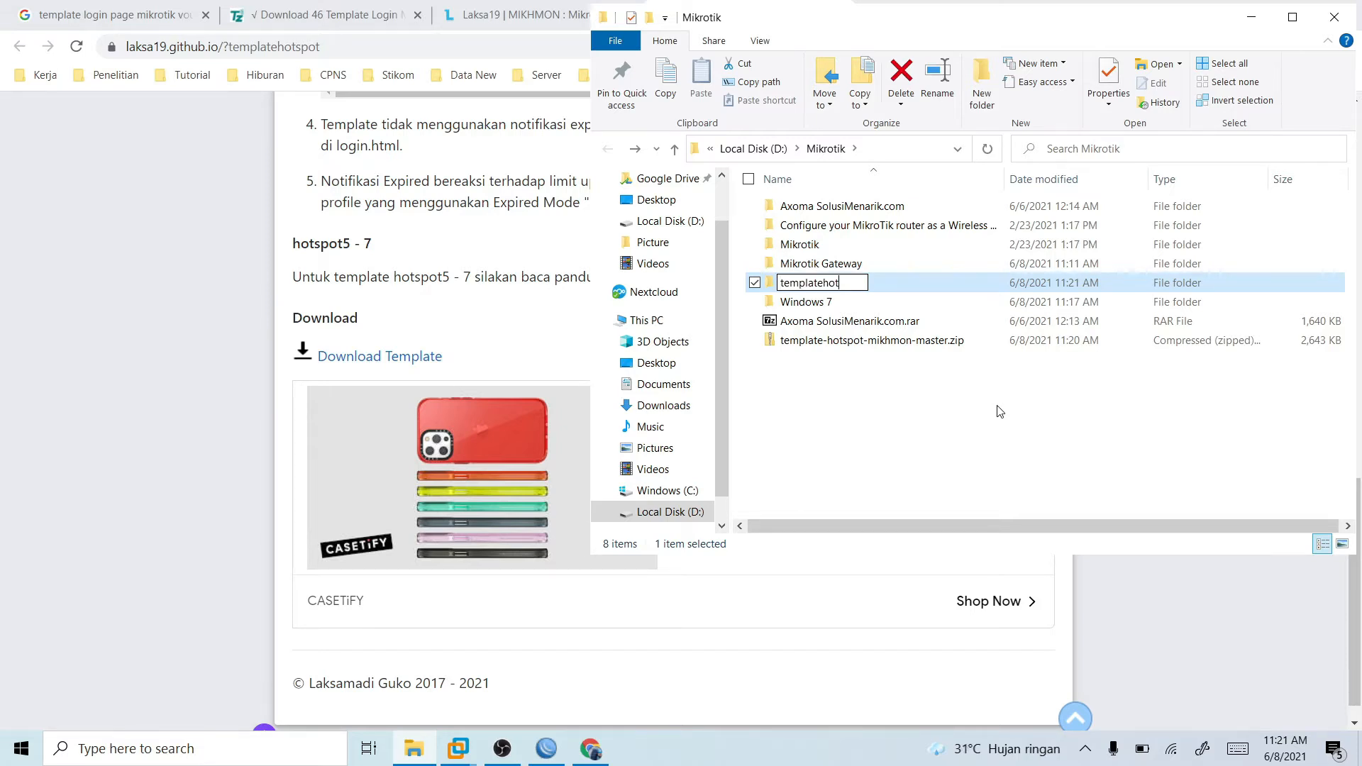
pyautogui.write('spot')
pyautogui.press('Return')
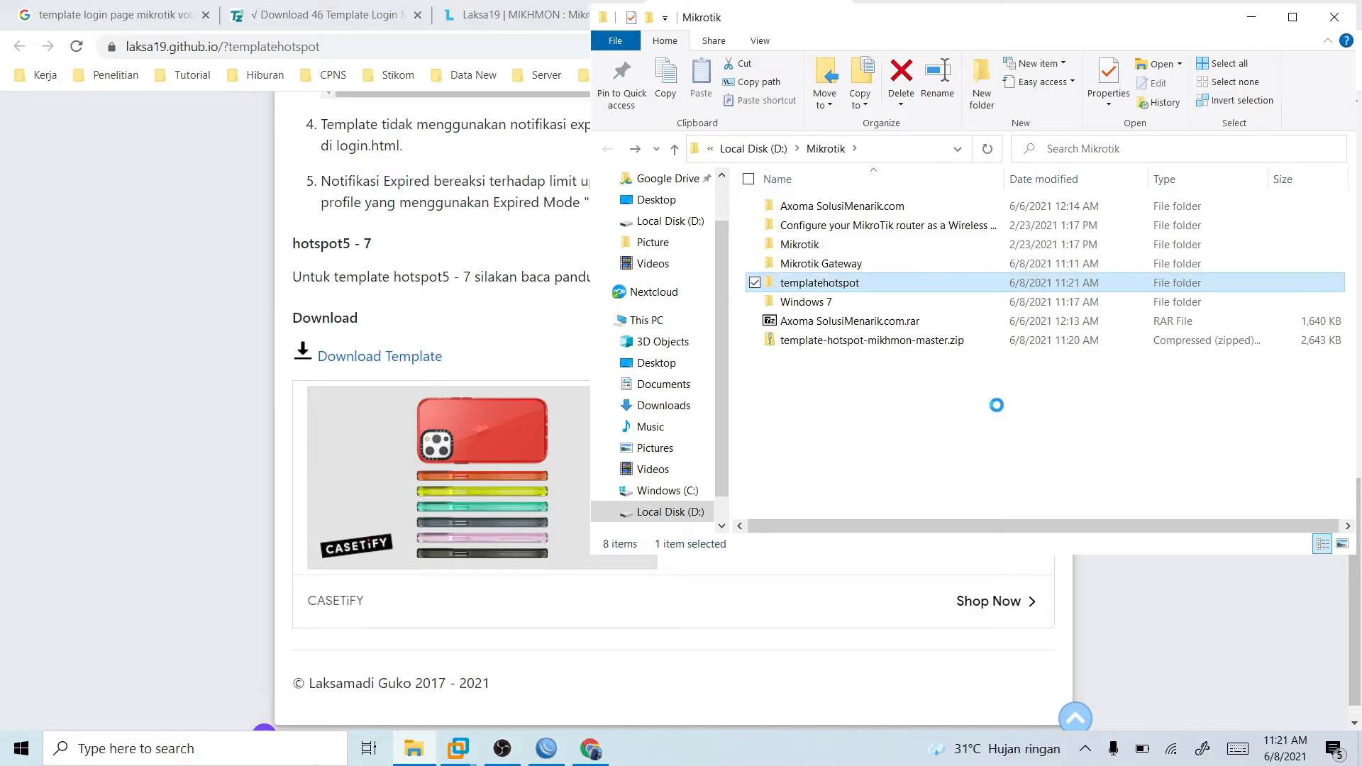
# - Open the templatehotspot folder and examine the files inside its hotspot3 template folder
pyautogui.doubleClick(889, 282)
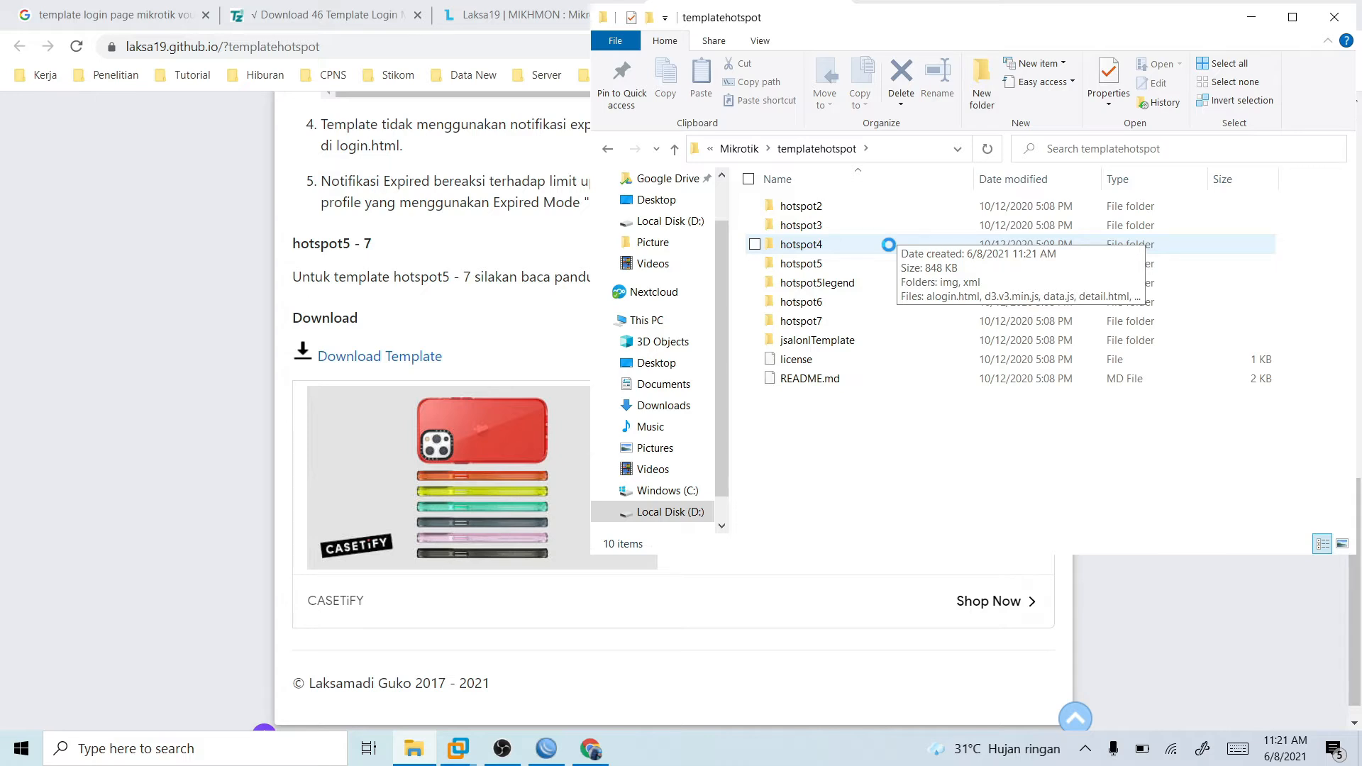
pyautogui.doubleClick(909, 208)
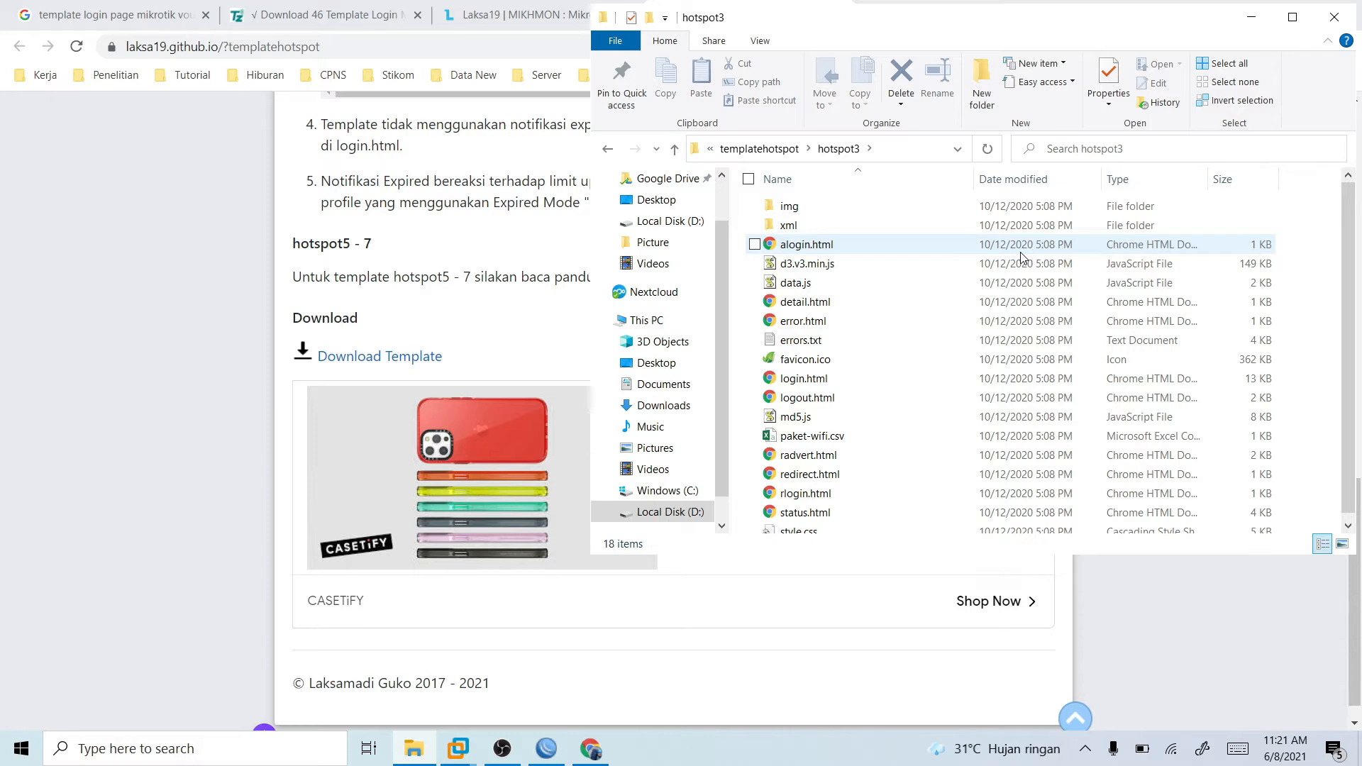
pyautogui.press('BackSpace')
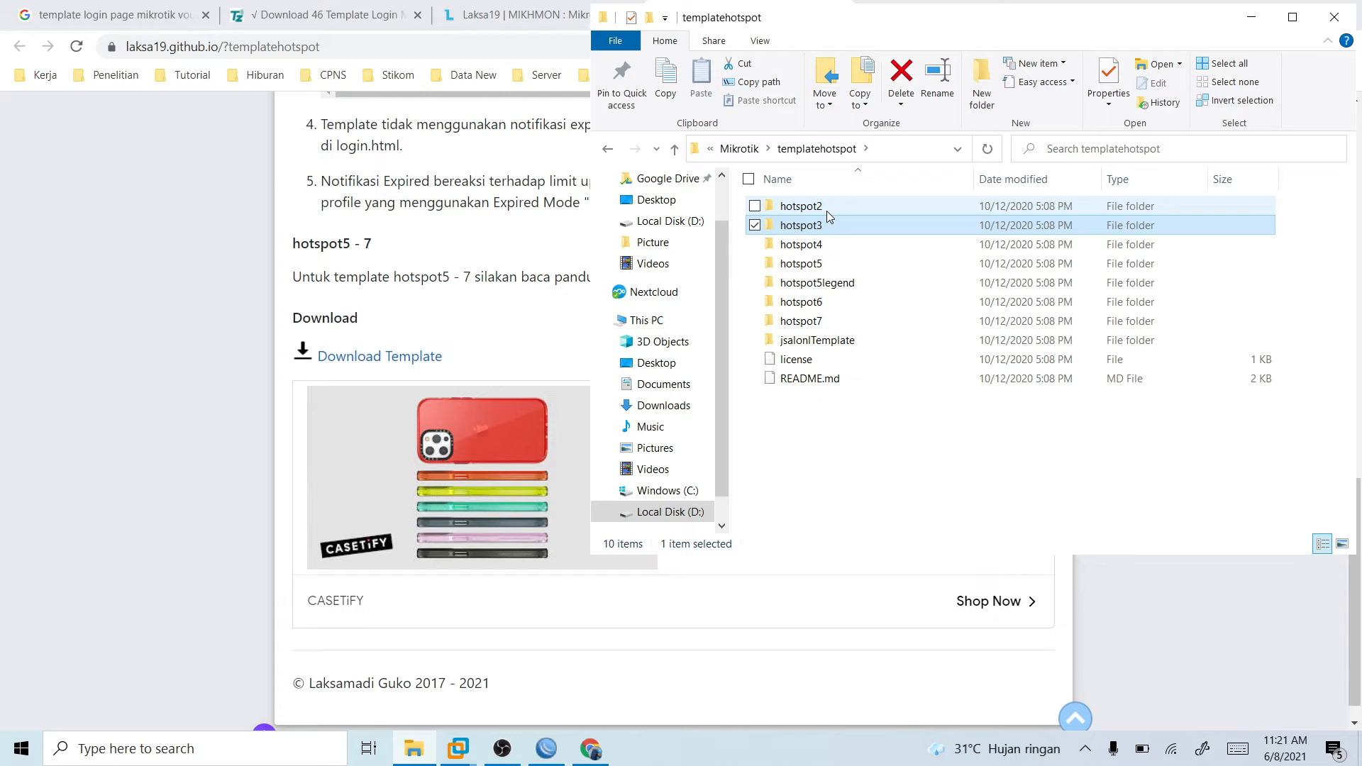
pyautogui.click(547, 749)
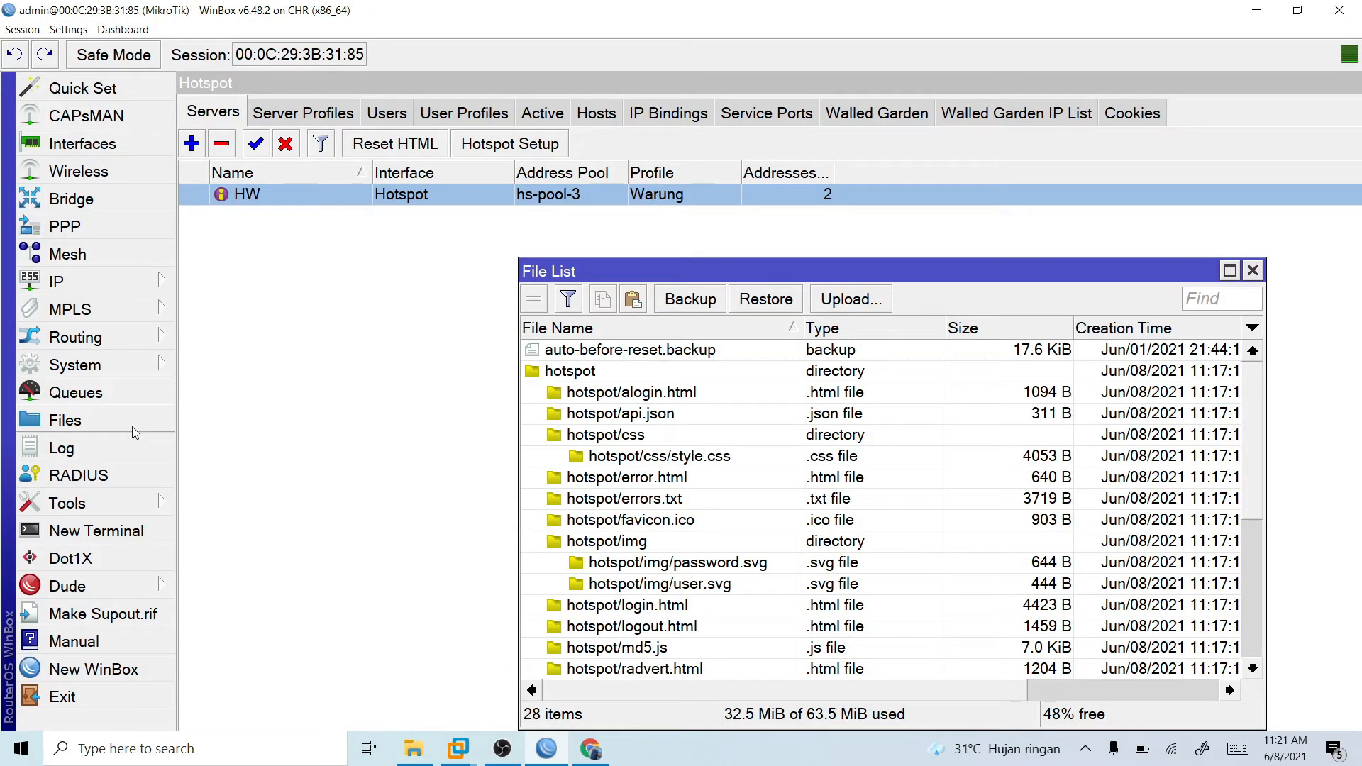
pyautogui.click(132, 427)
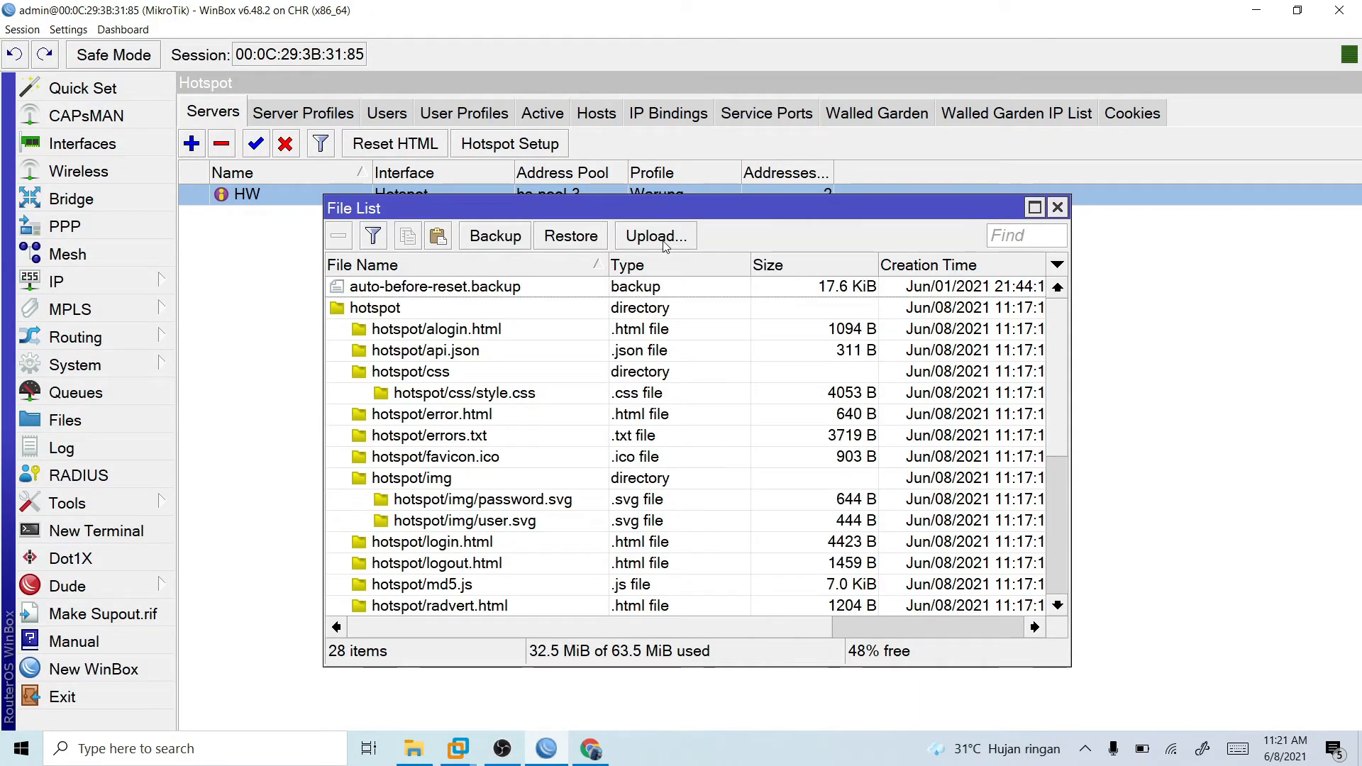
pyautogui.click(656, 237)
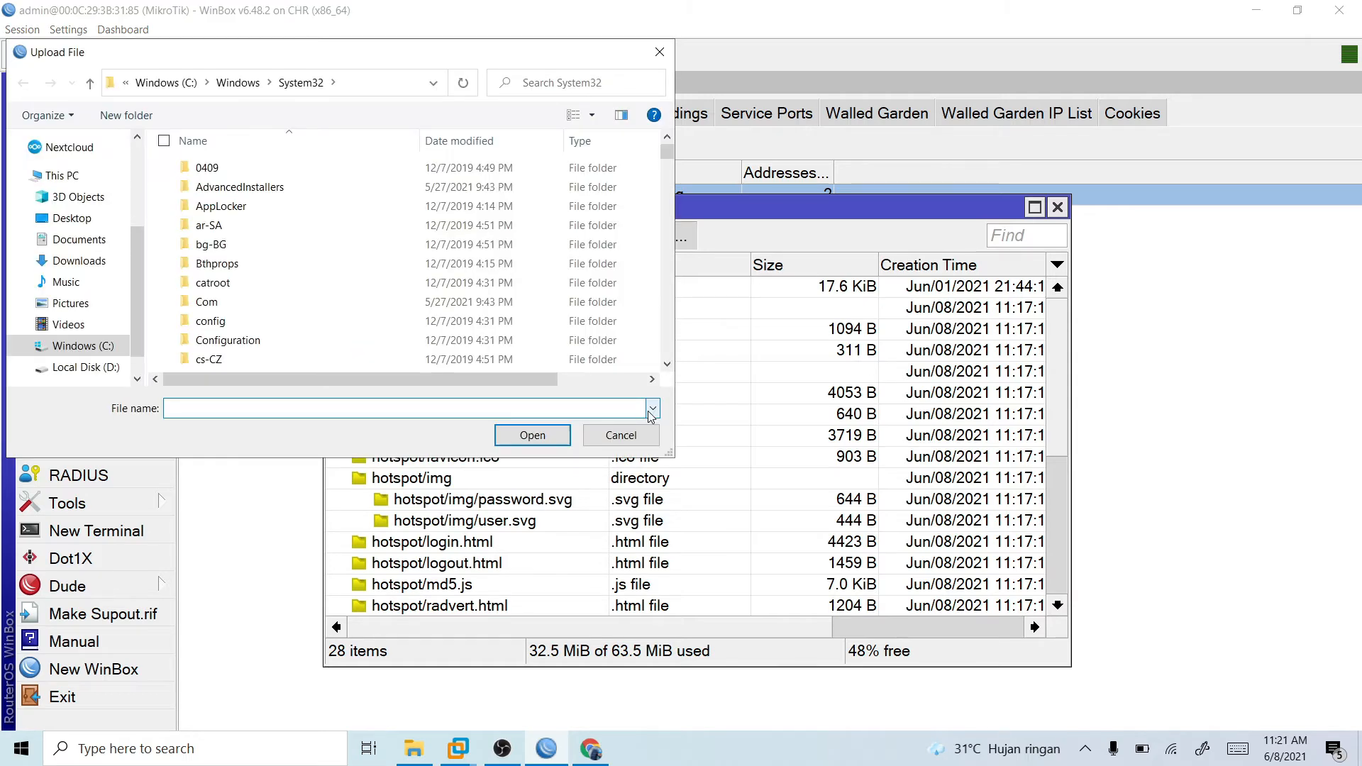
pyautogui.press('Escape')
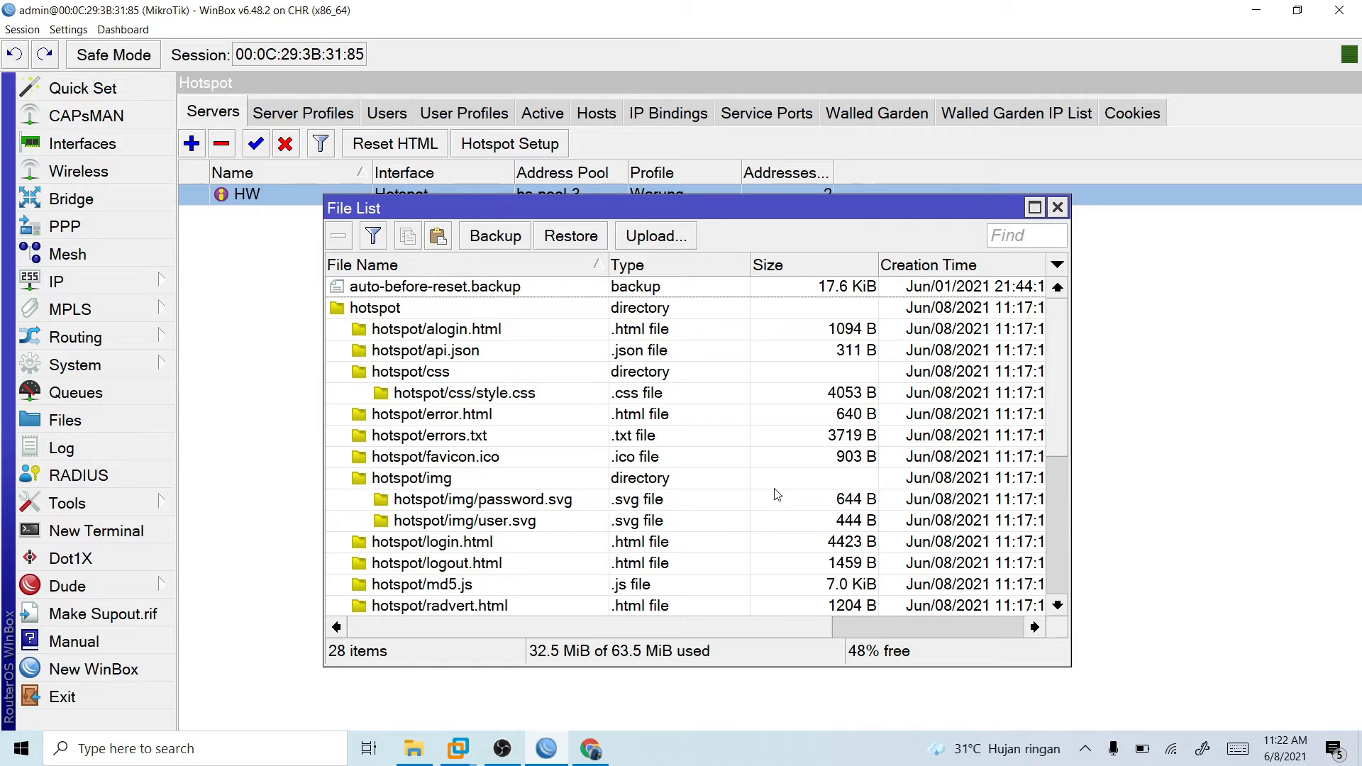
pyautogui.click(1254, 13)
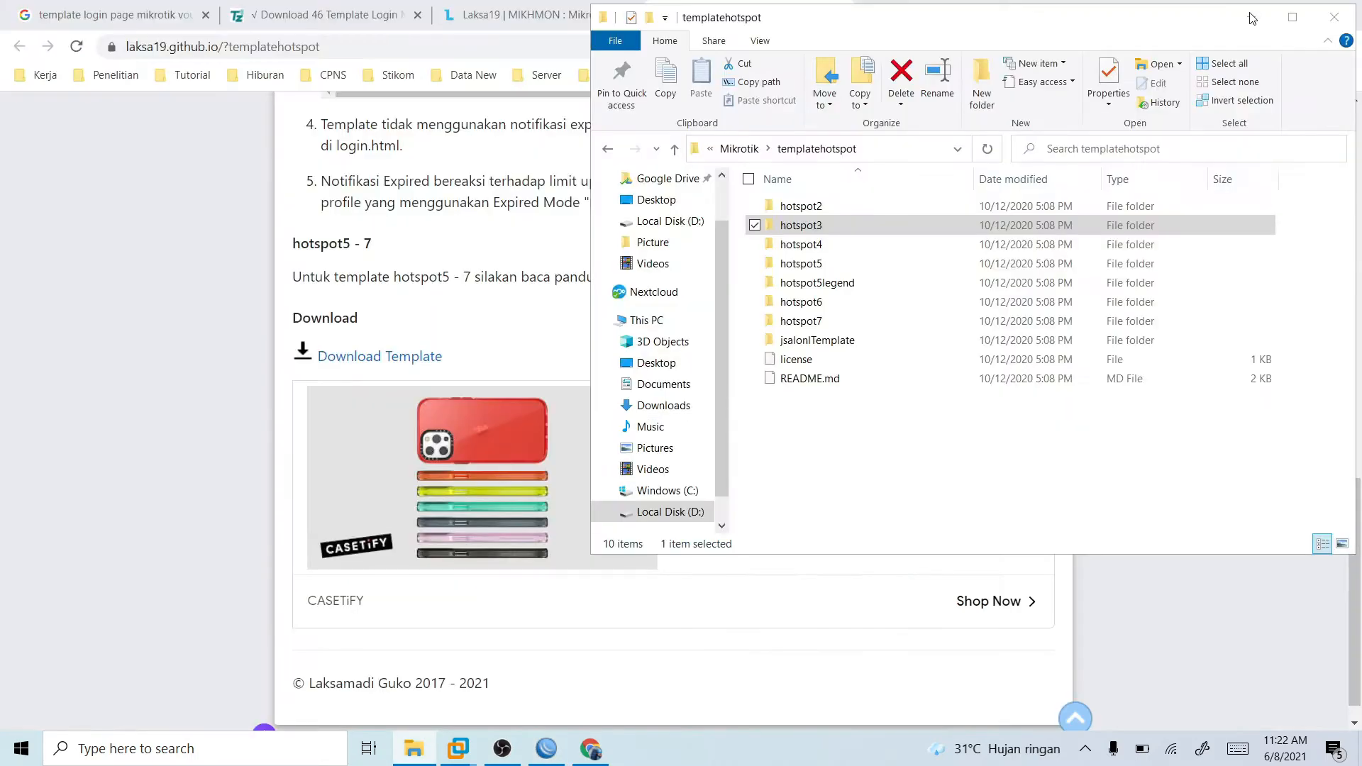
pyautogui.click(1254, 14)
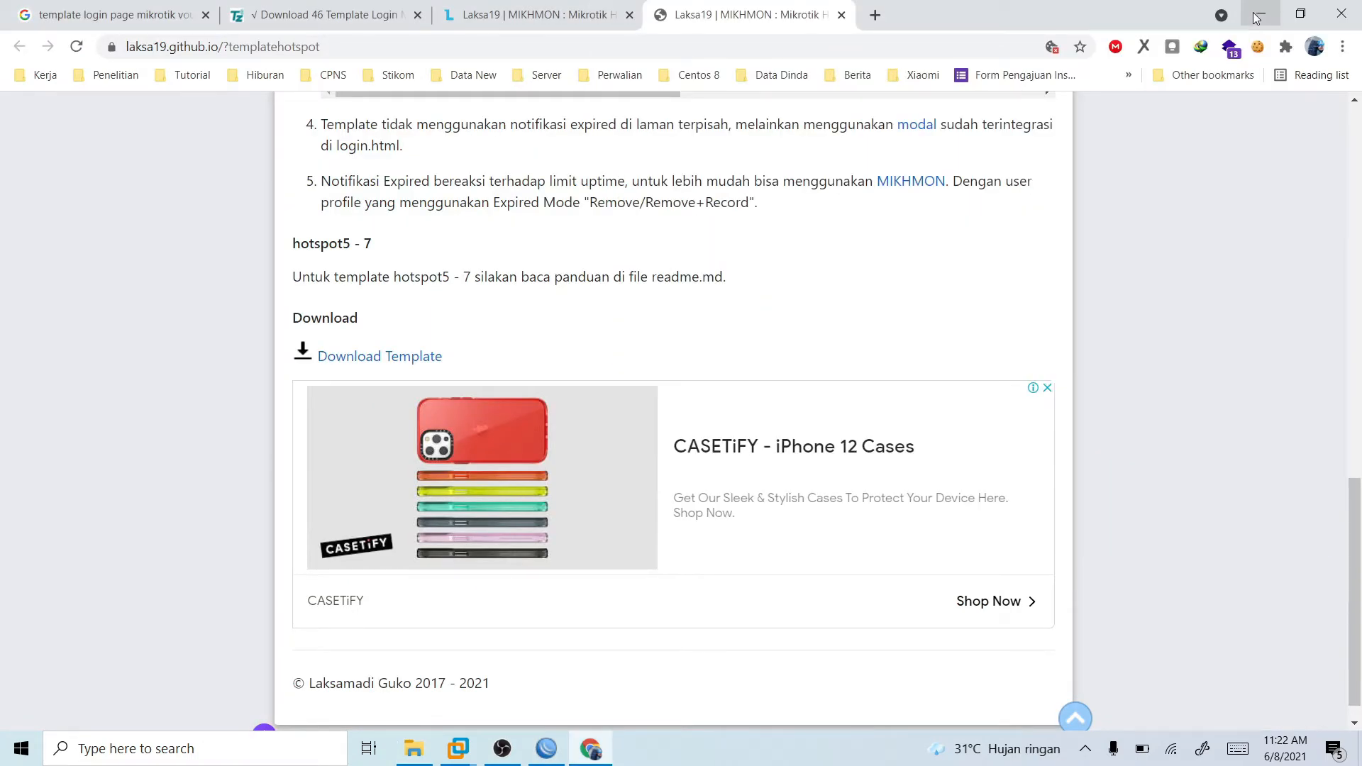
pyautogui.click(1255, 15)
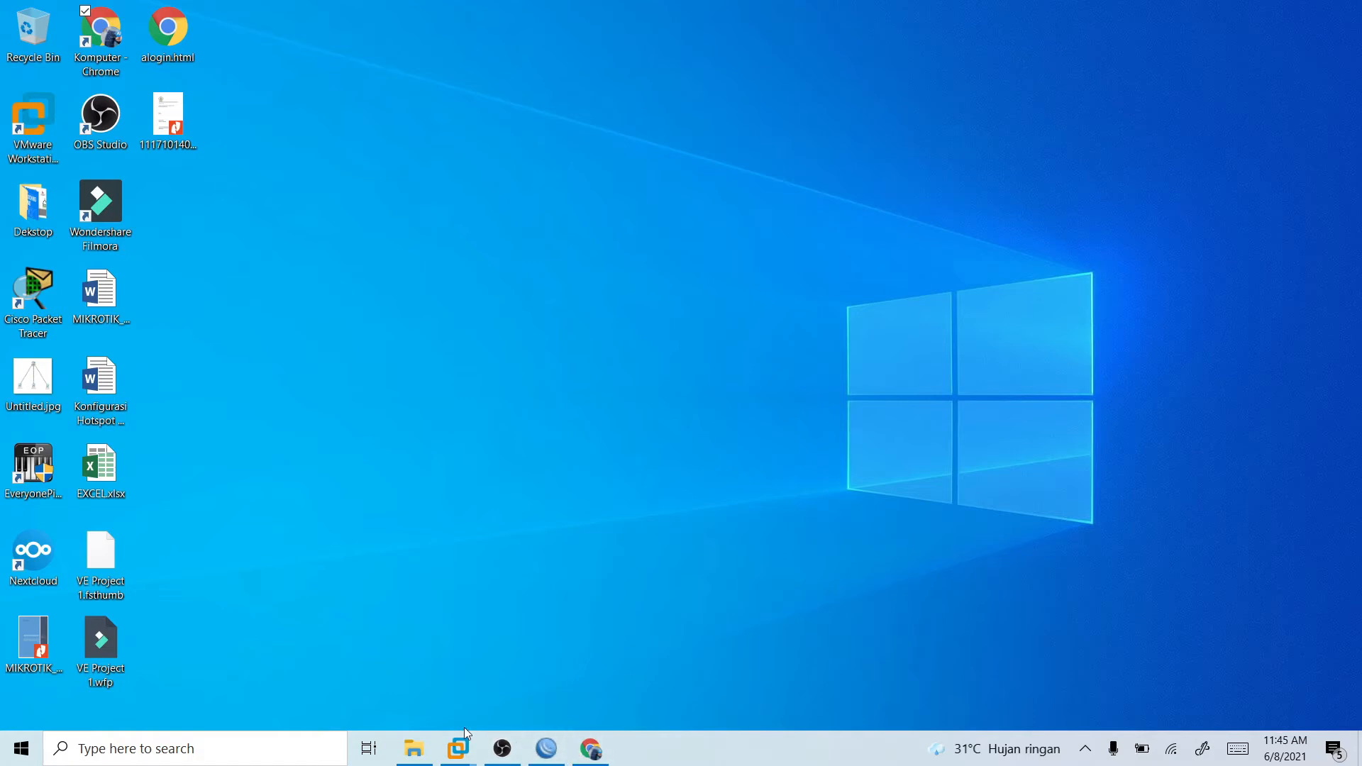
# - In File Explorer, rename the hotspot2 template folder inside templatehotspot to hotspot
pyautogui.click(411, 751)
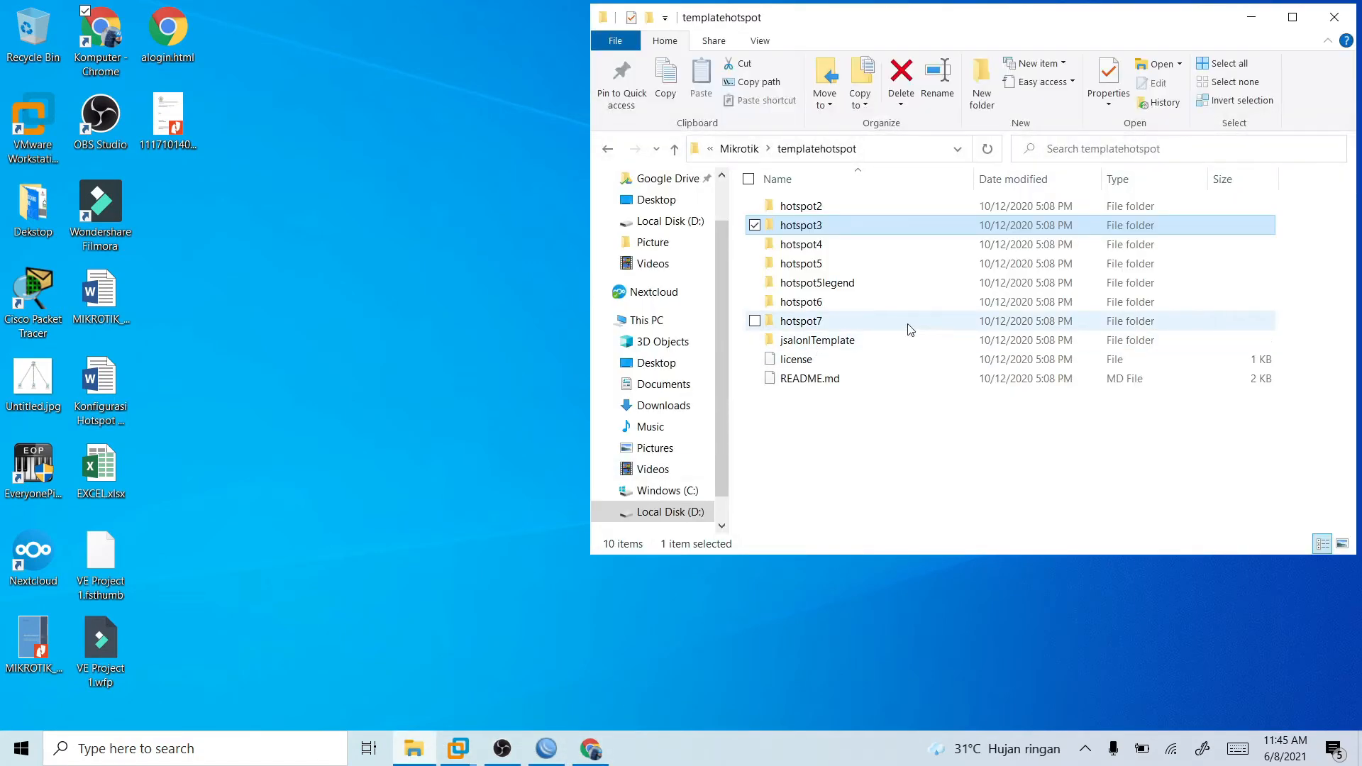
pyautogui.click(885, 453)
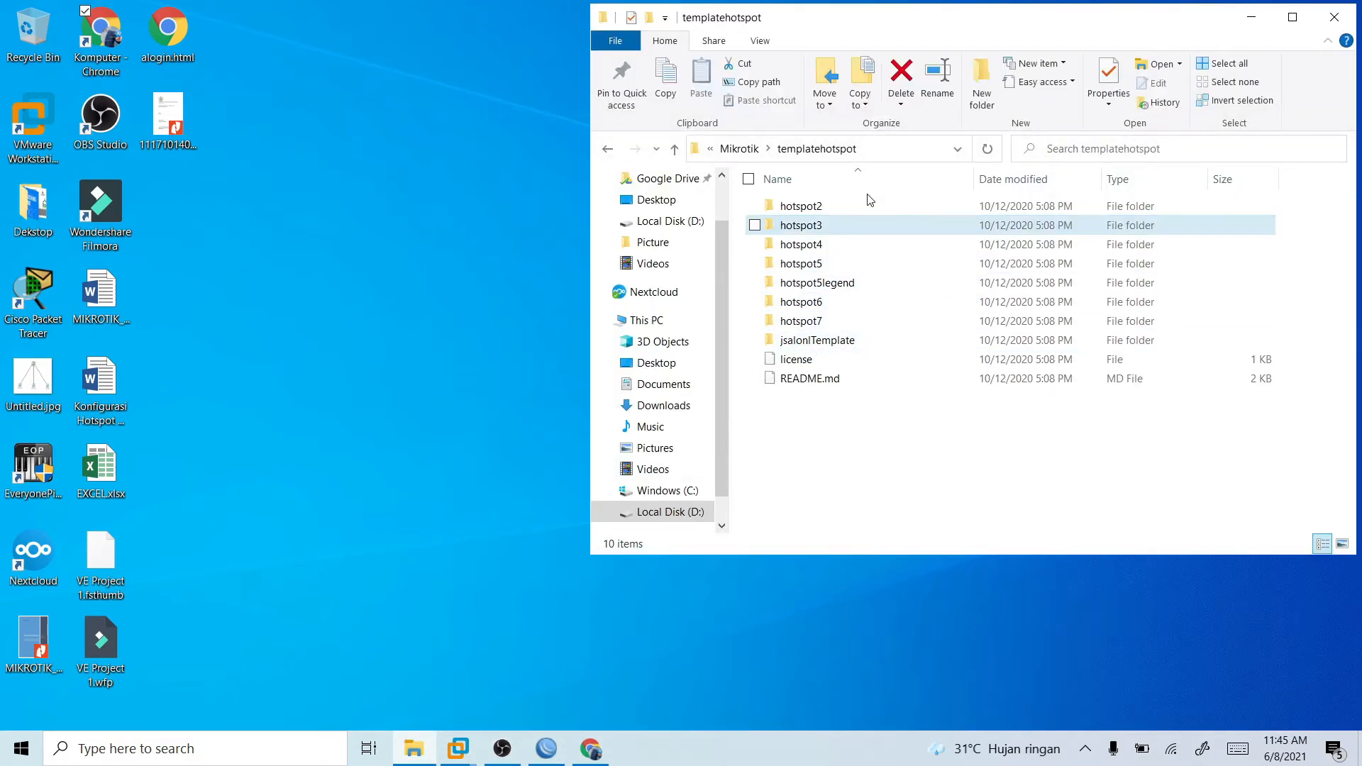
pyautogui.click(831, 208)
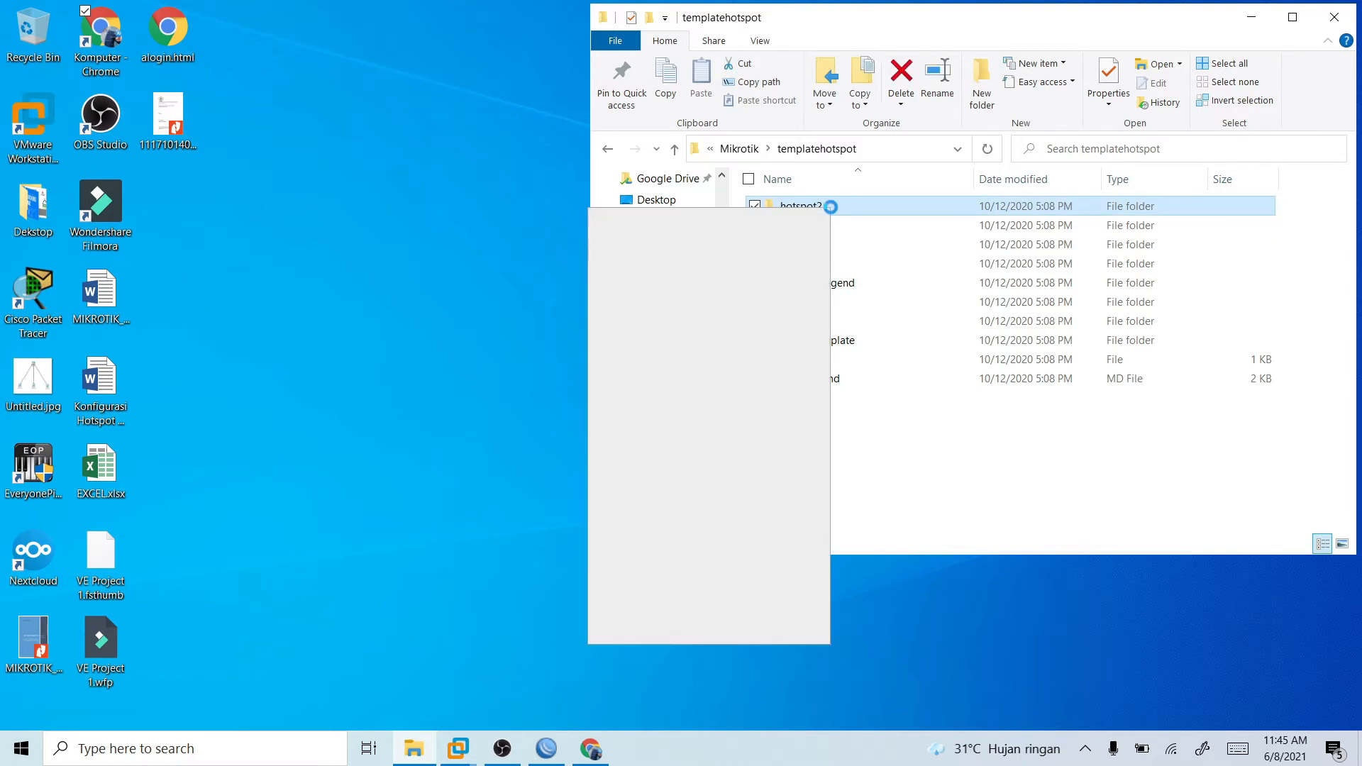
pyautogui.click(977, 444)
pyautogui.rightClick(836, 208)
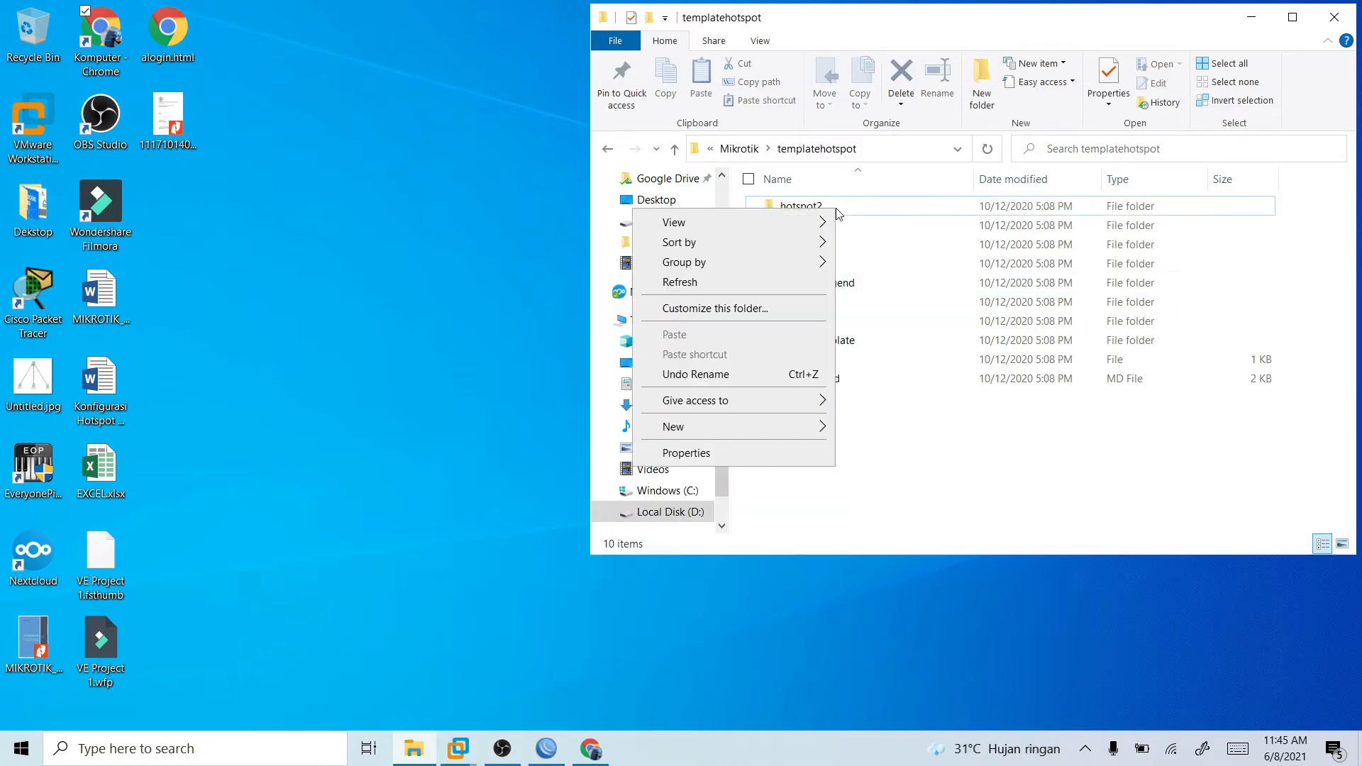
pyautogui.moveTo(728, 436)
pyautogui.rightClick(858, 208)
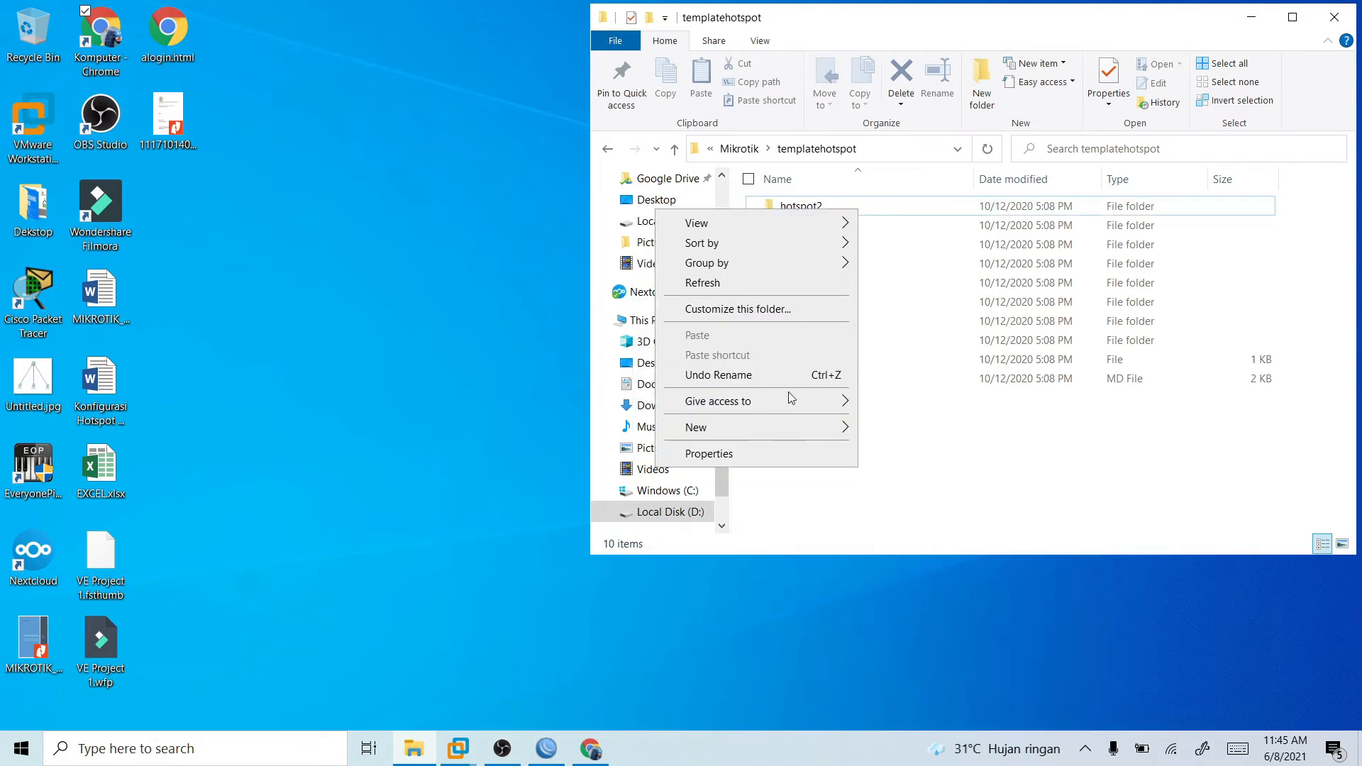
pyautogui.rightClick(810, 207)
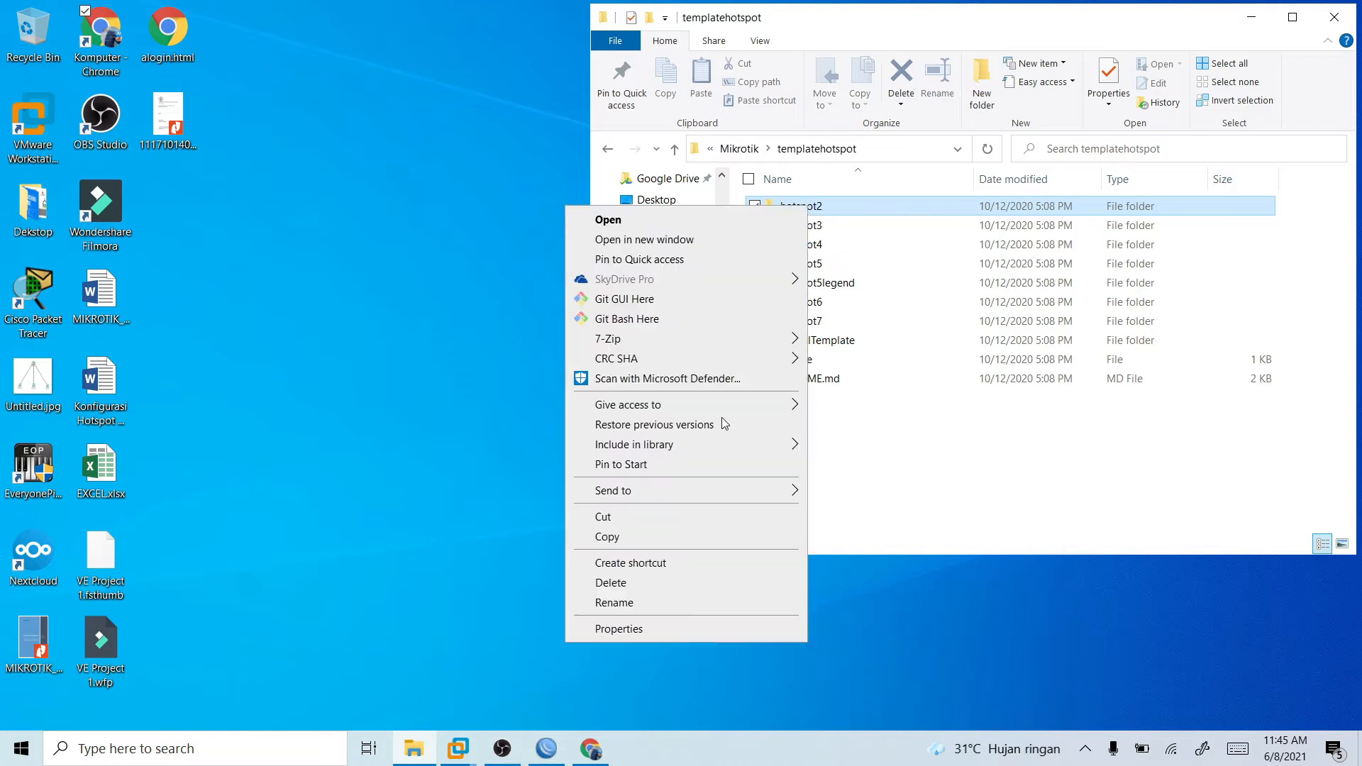
pyautogui.click(615, 603)
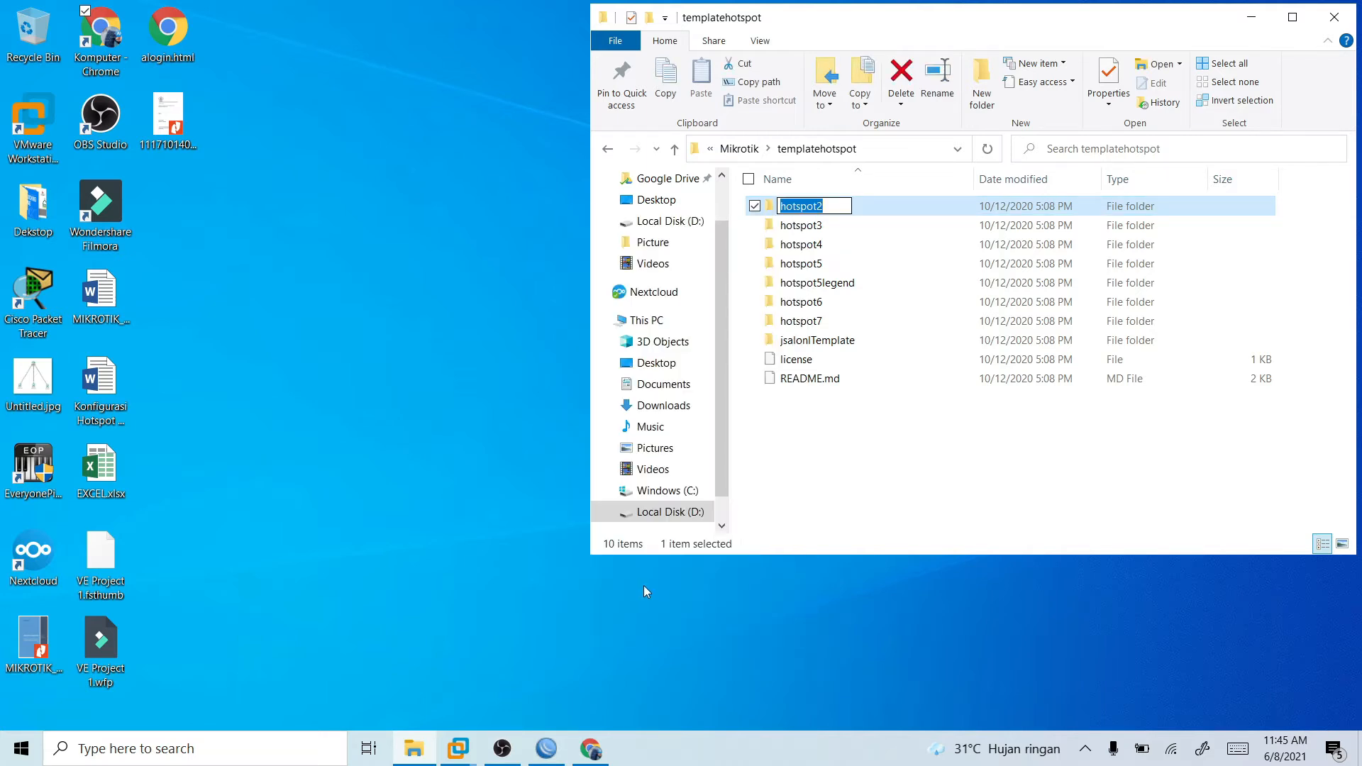
pyautogui.press('Right')
pyautogui.press('BackSpace')
pyautogui.press('Return')
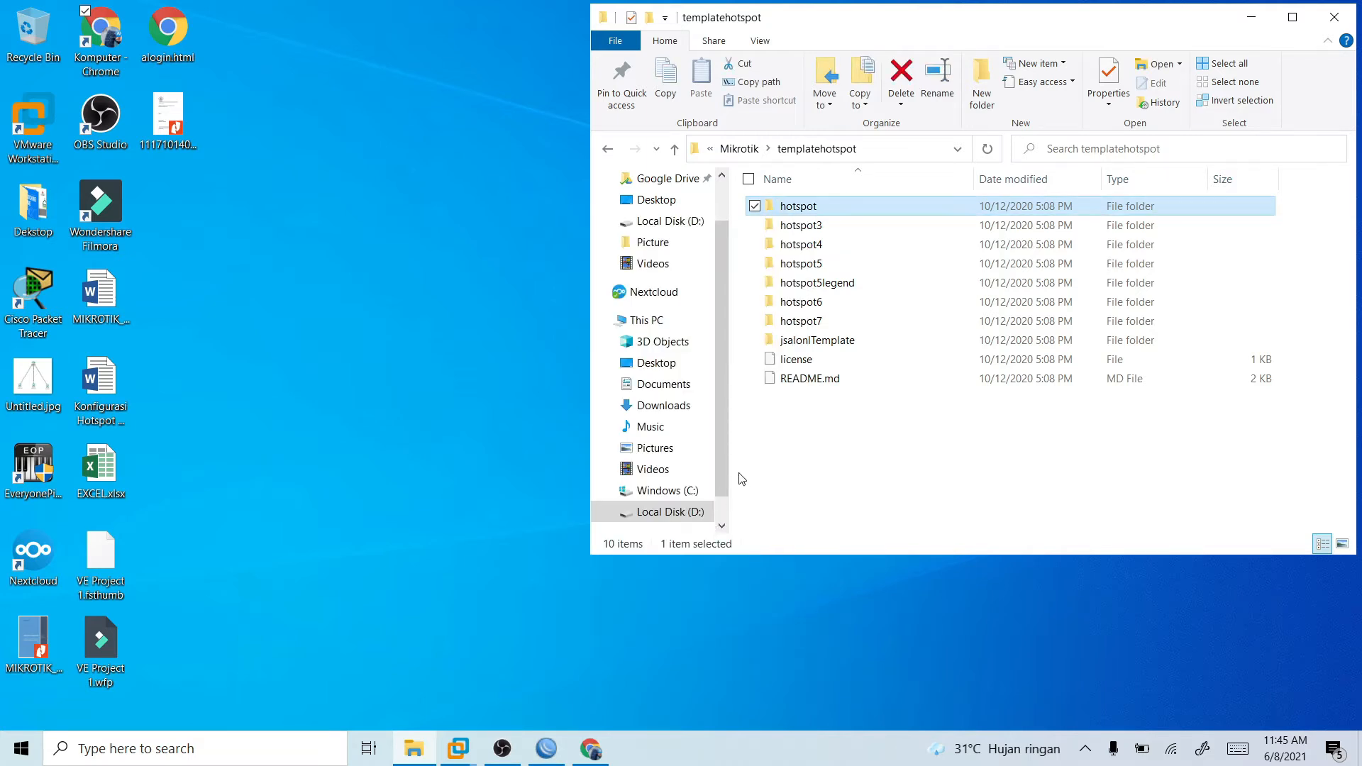
pyautogui.click(962, 484)
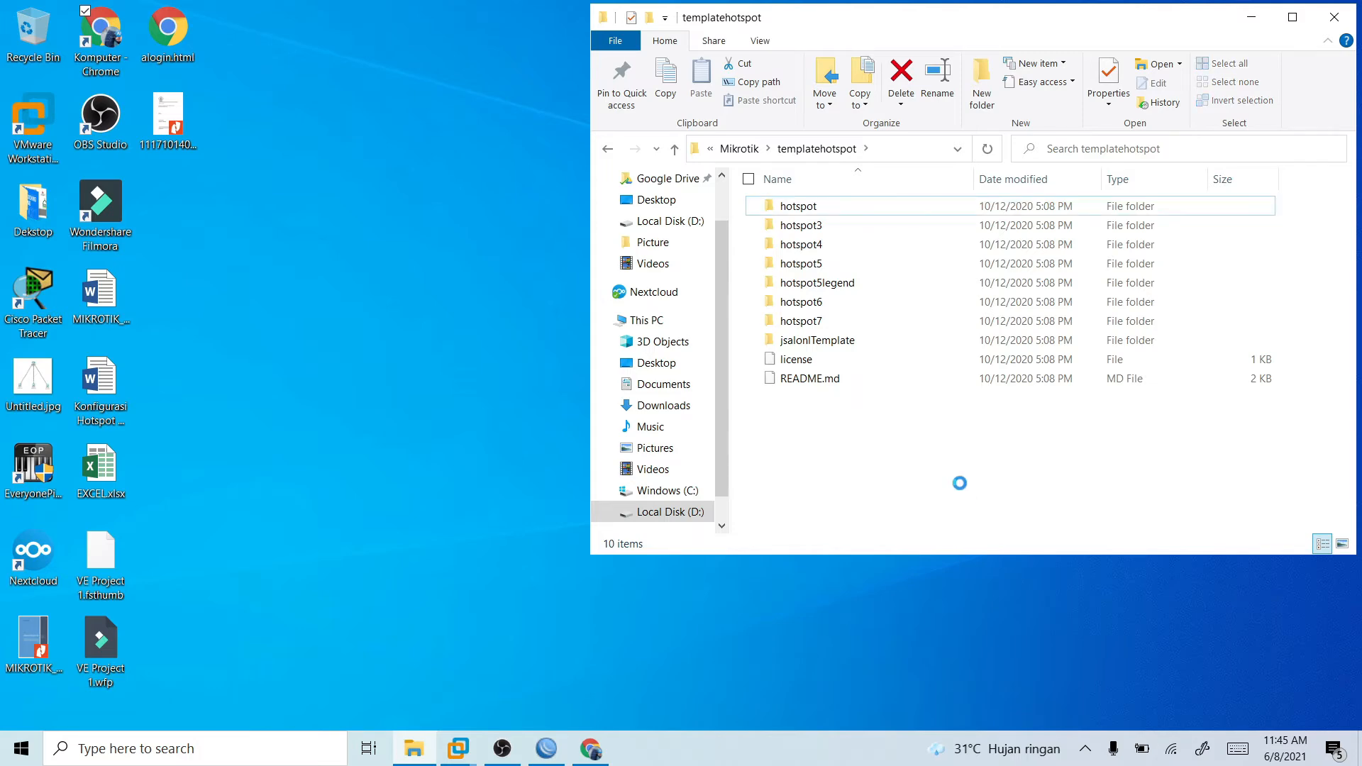
# - Switch to WinBox, review the default hotspot directory in the router's file list and delete it
pyautogui.click(546, 748)
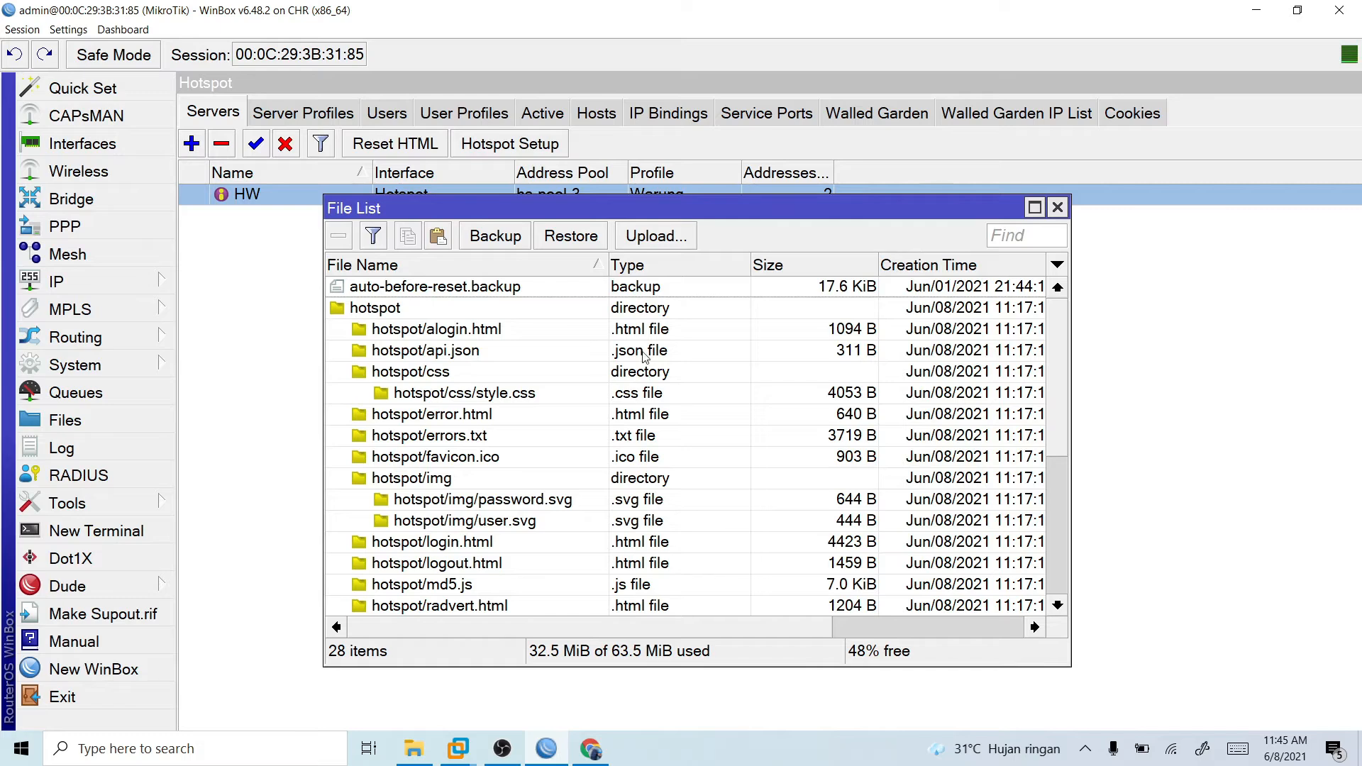
pyautogui.click(360, 317)
pyautogui.scroll(-3, 430, 419)
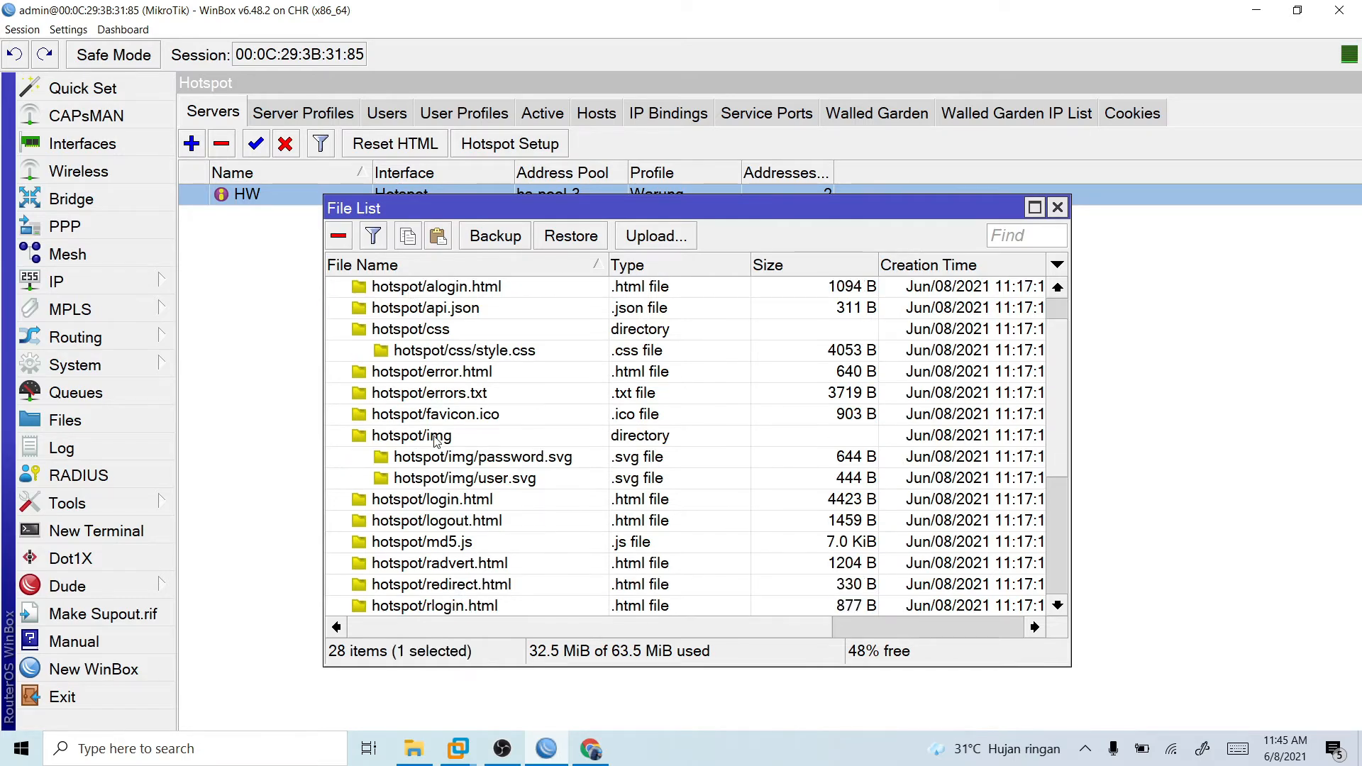
pyautogui.scroll(-2, 434, 469)
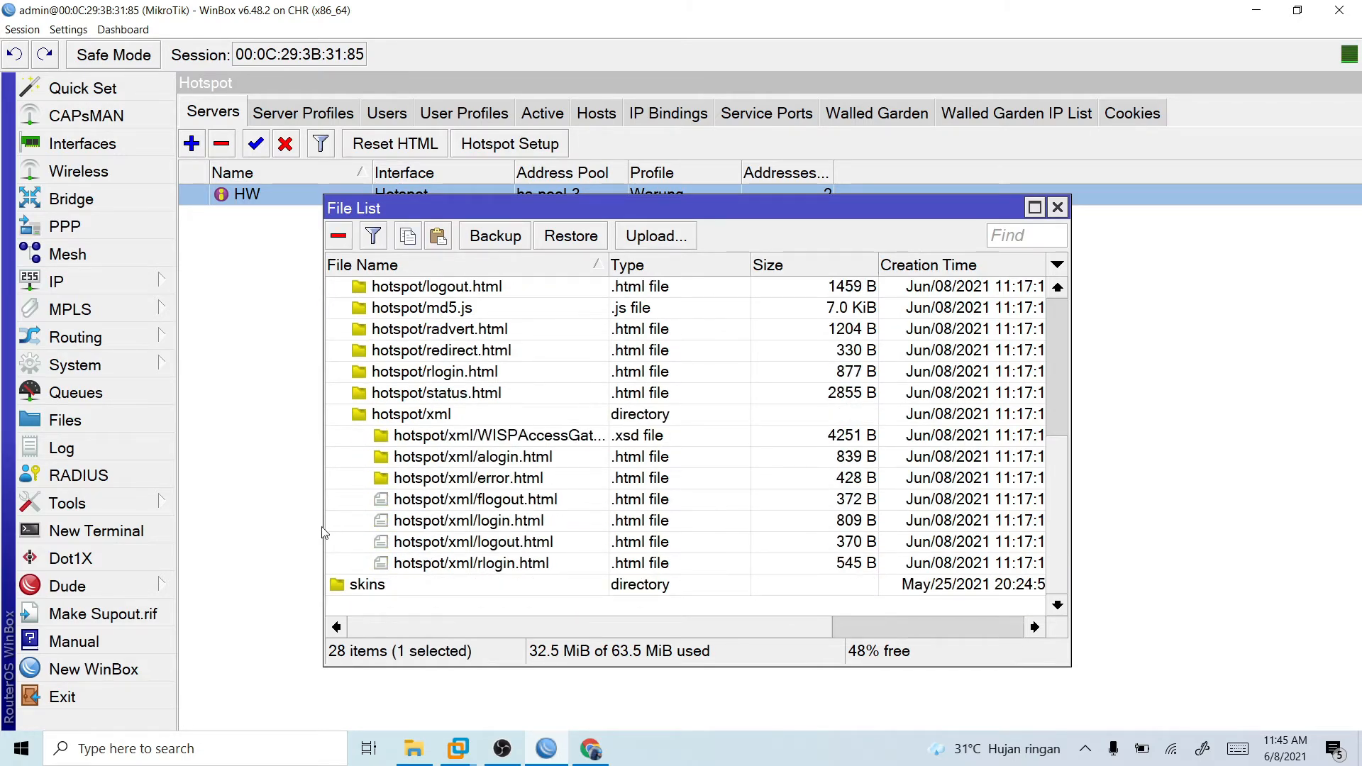
pyautogui.scroll(4, 553, 472)
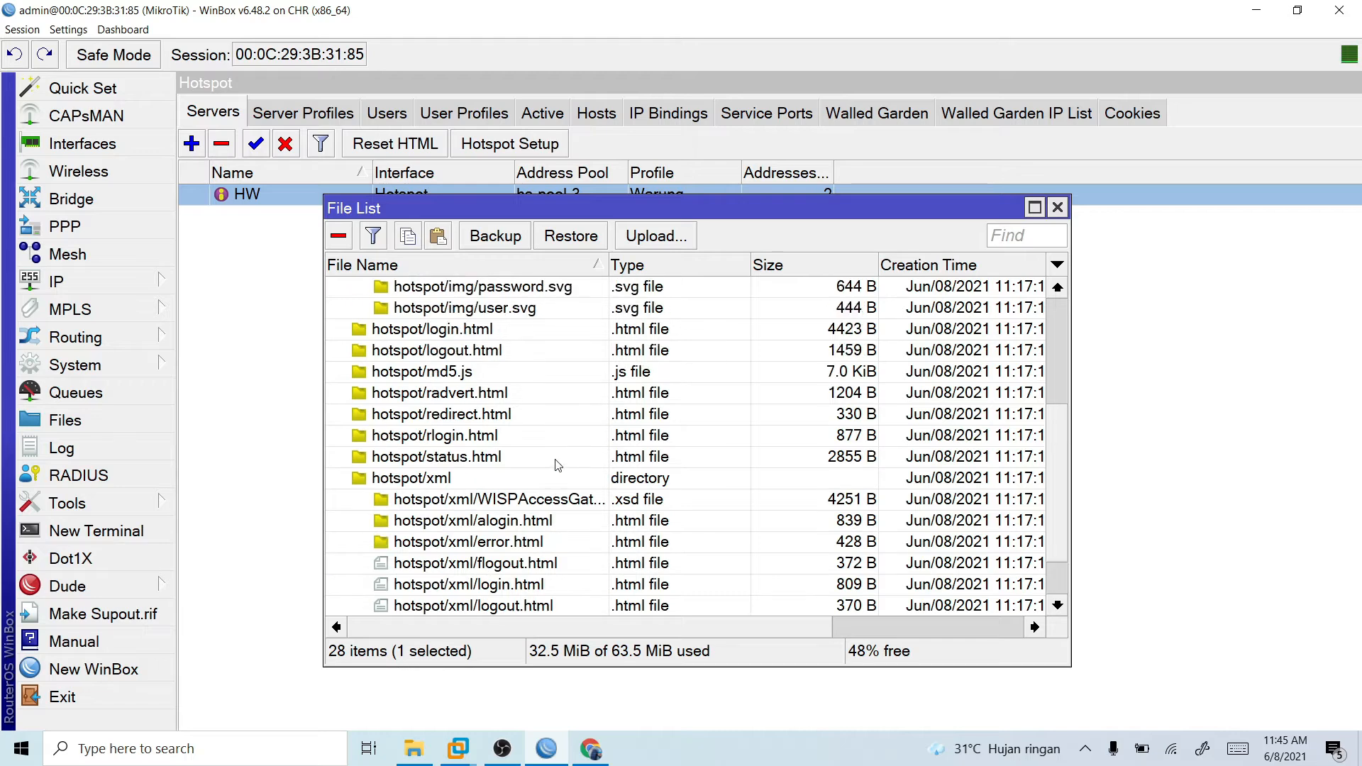
pyautogui.scroll(1, 561, 462)
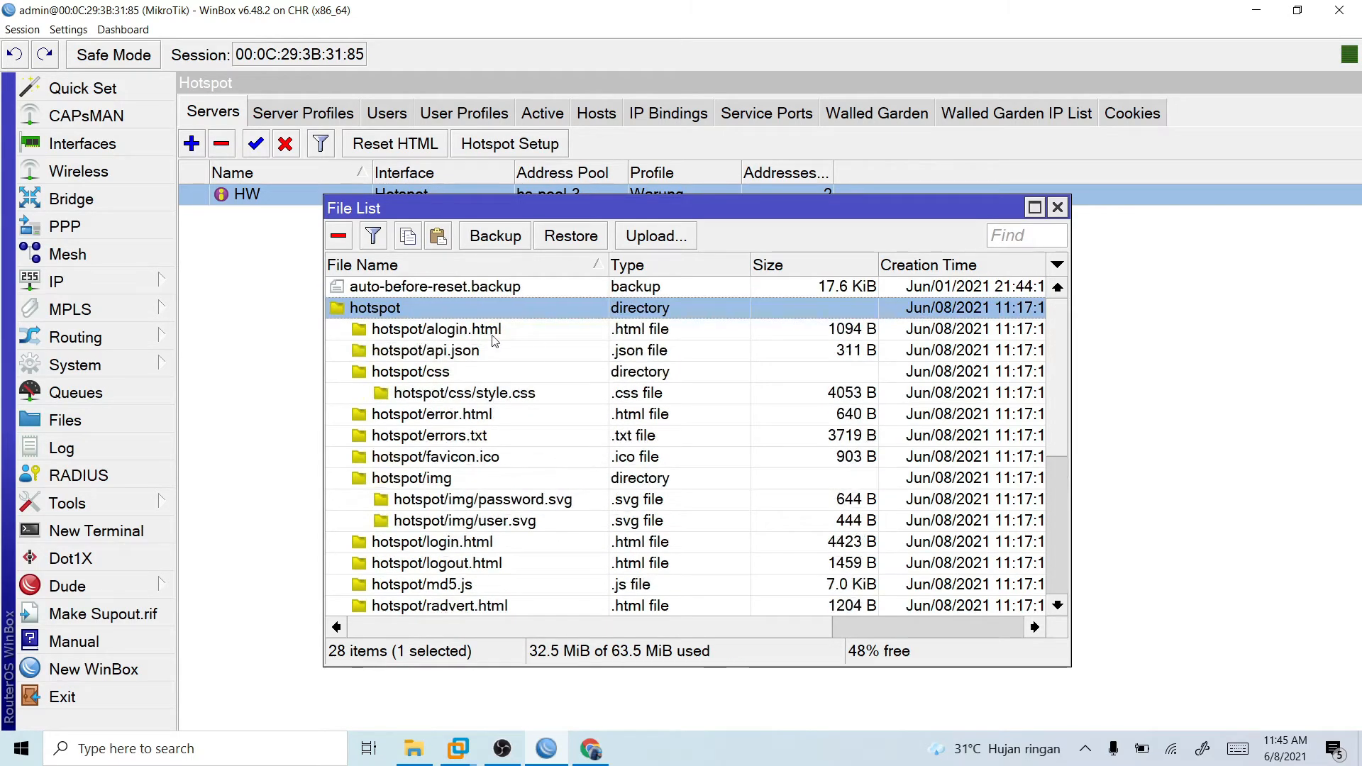
pyautogui.rightClick(385, 316)
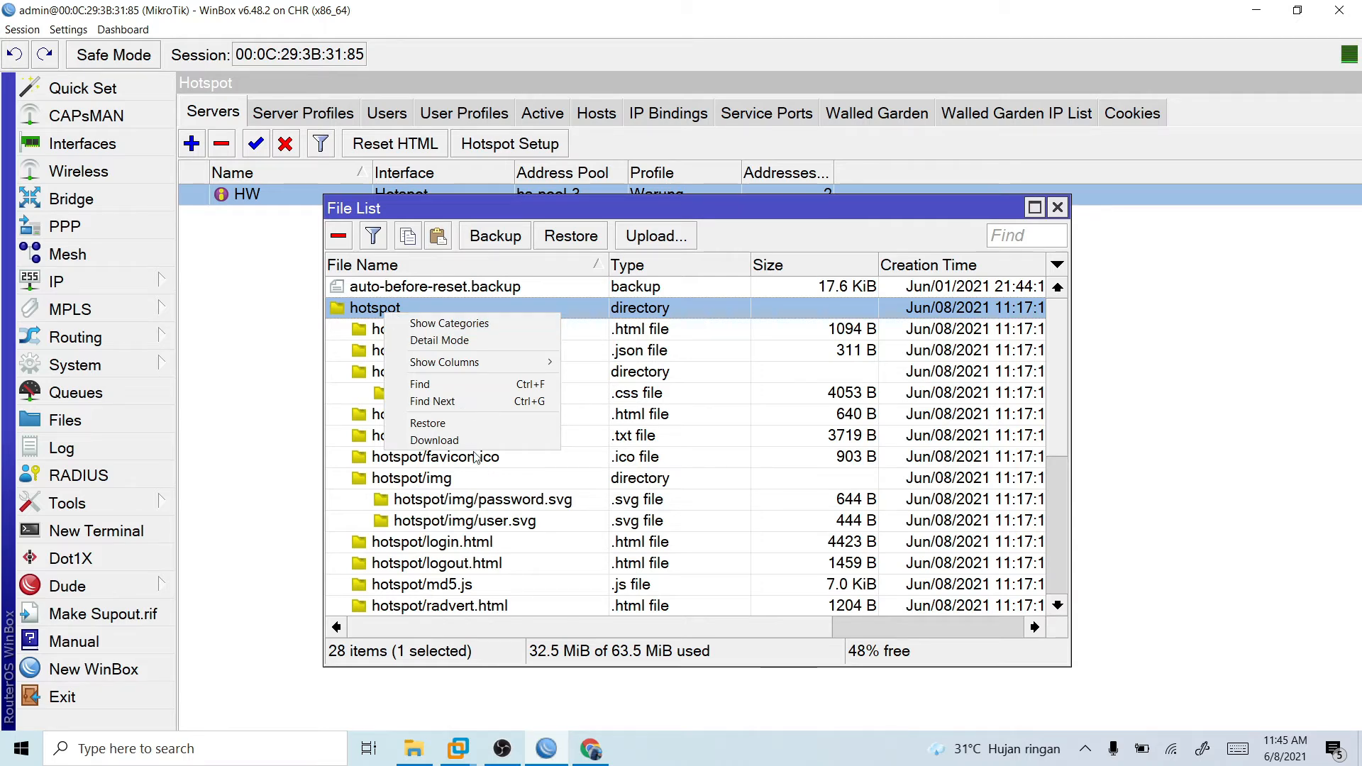
pyautogui.click(338, 244)
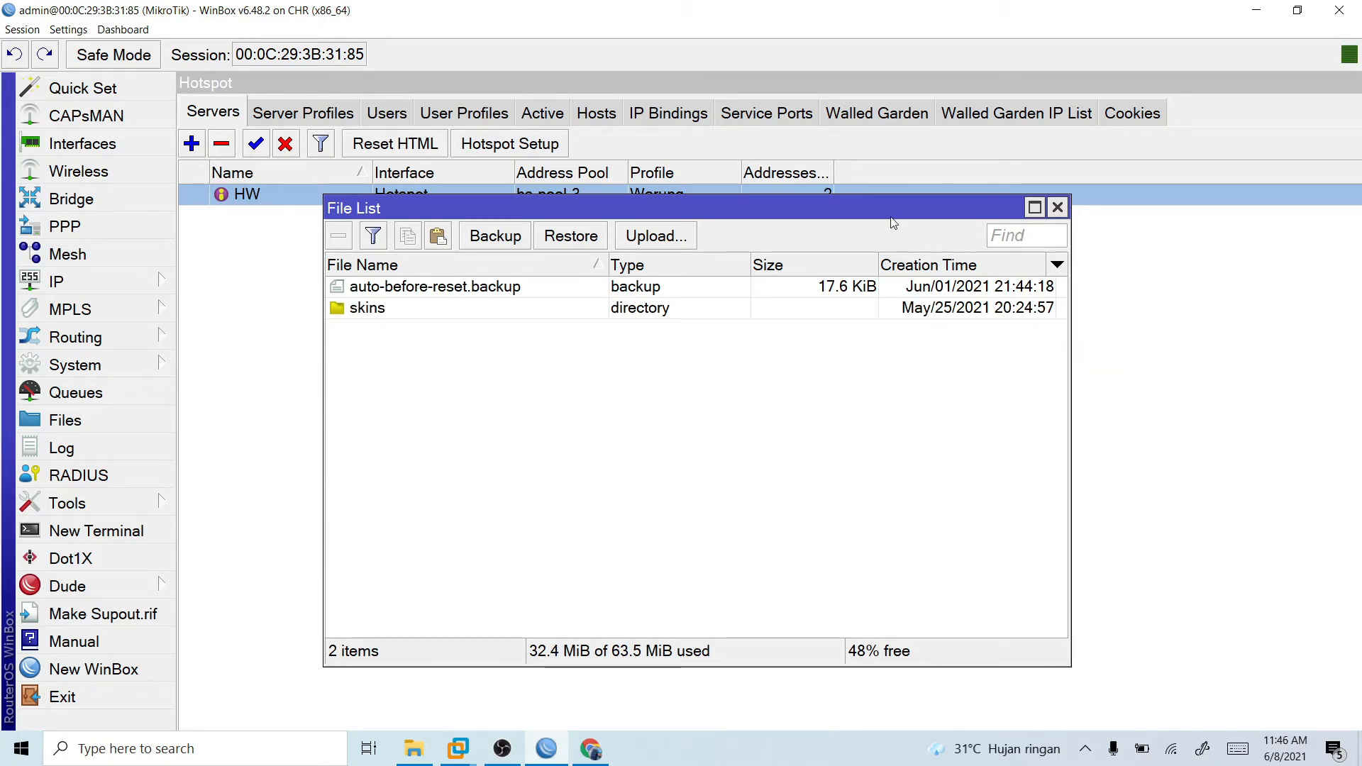
# - Launch WinSCP, dismiss the update notice and log in to the saved mikrotikku site at 192.168.100.2 over SFTP
pyautogui.moveTo(893, 223); pyautogui.dragTo(936, 244)
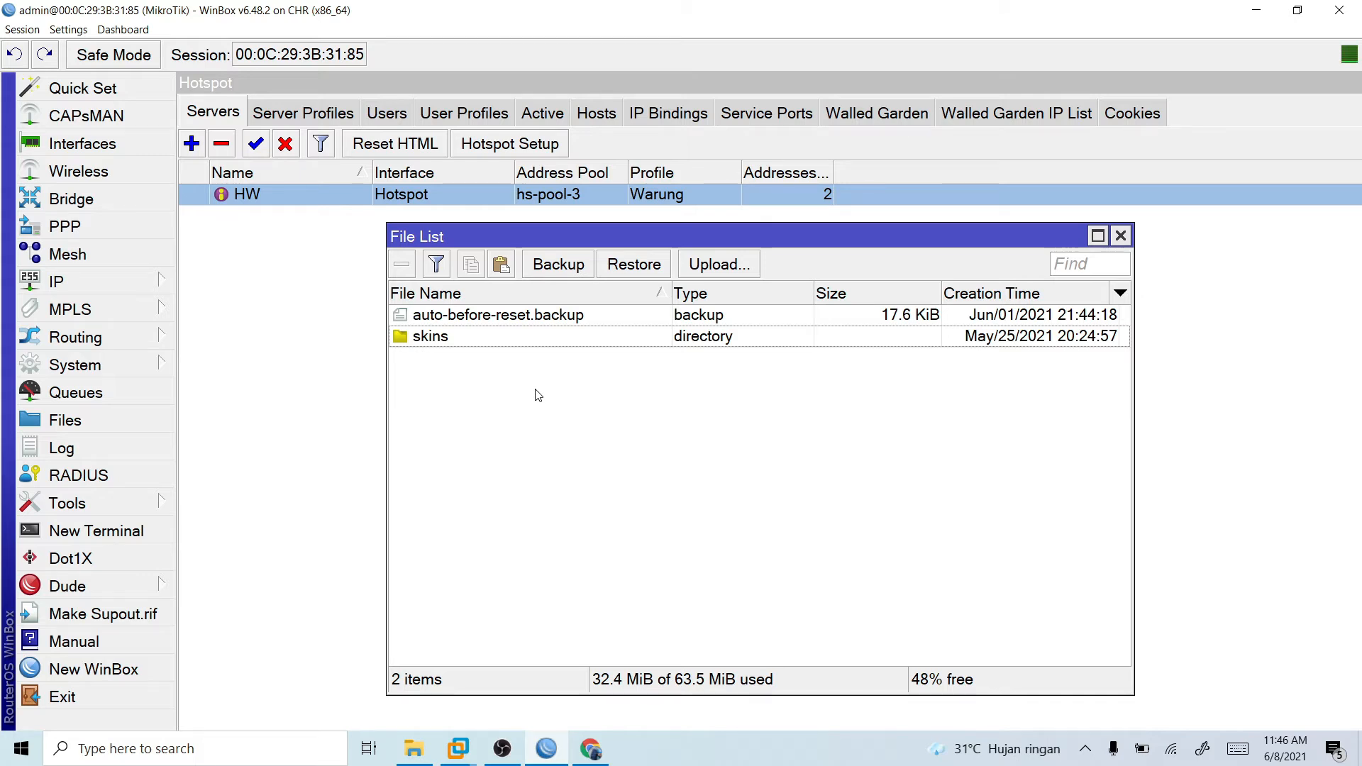
pyautogui.click(171, 751)
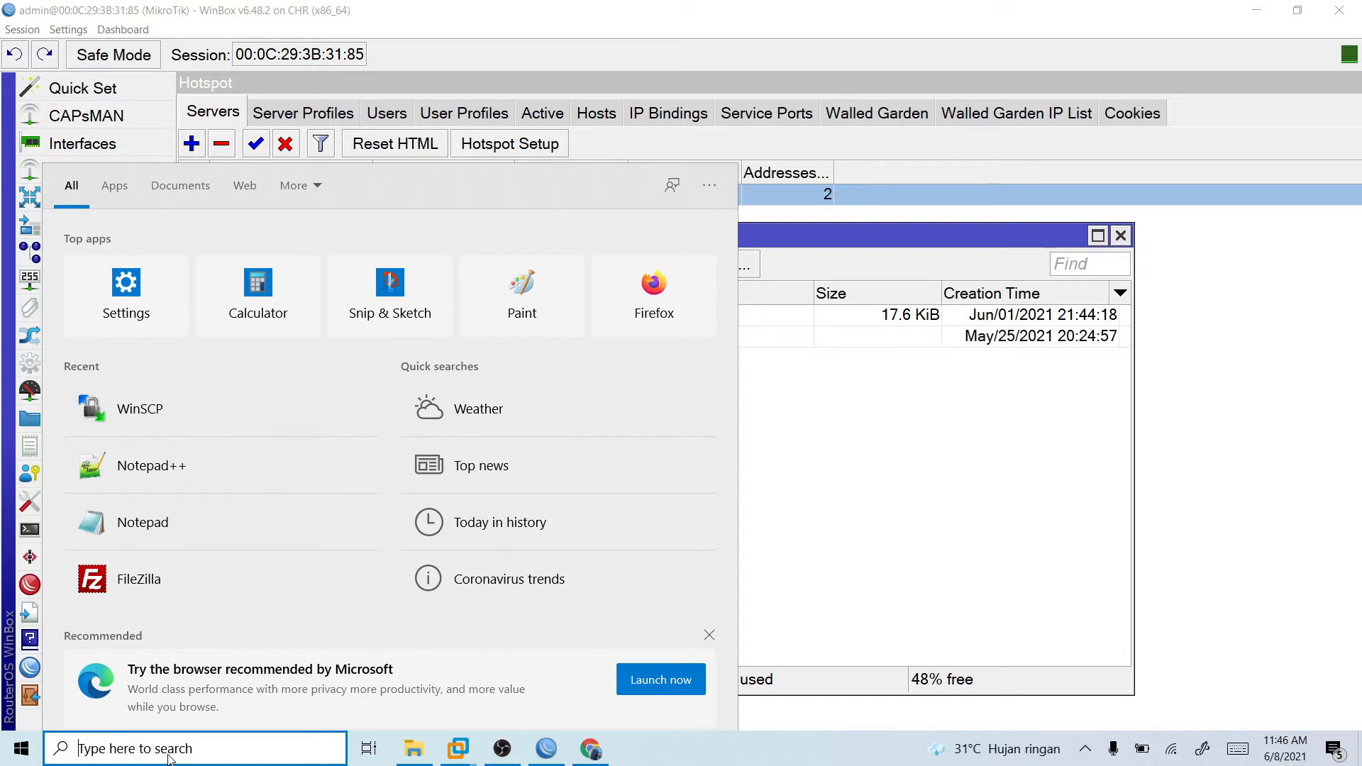
pyautogui.click(158, 409)
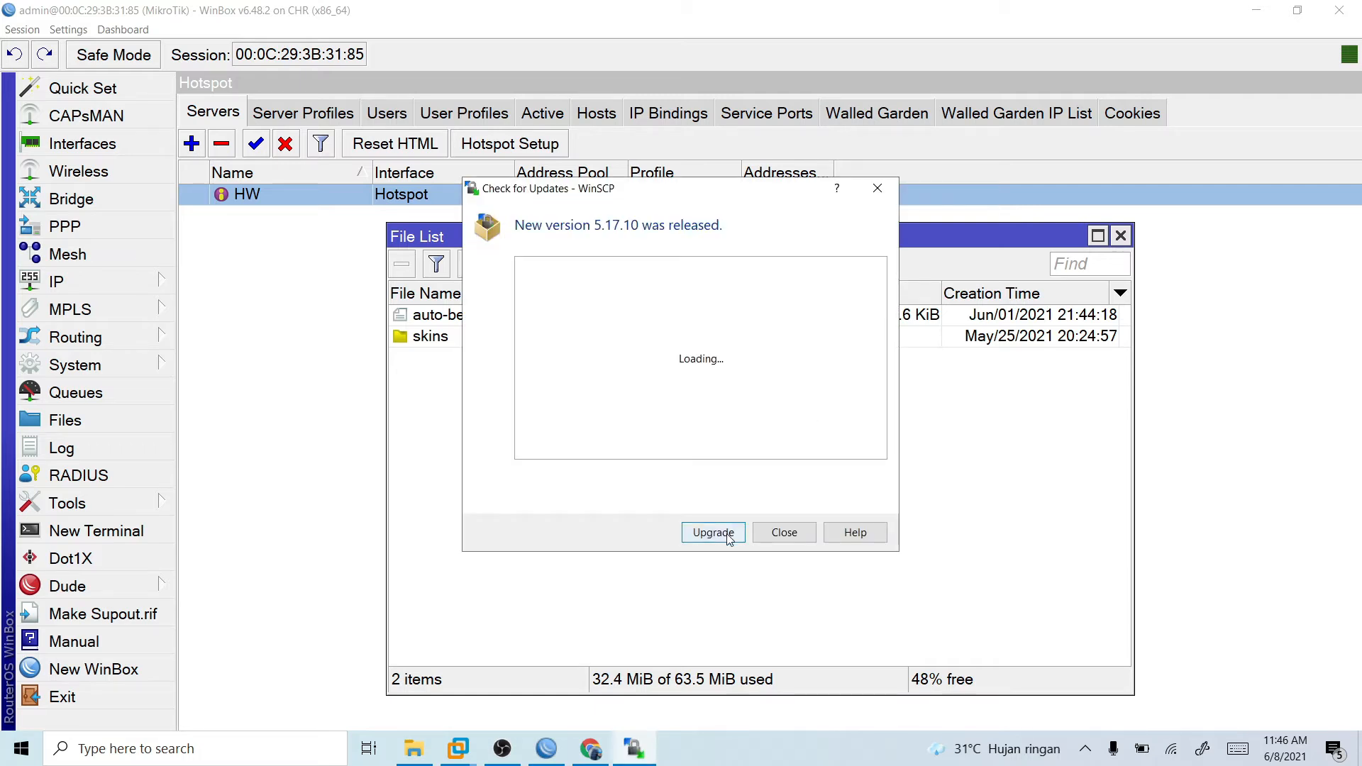
pyautogui.click(786, 532)
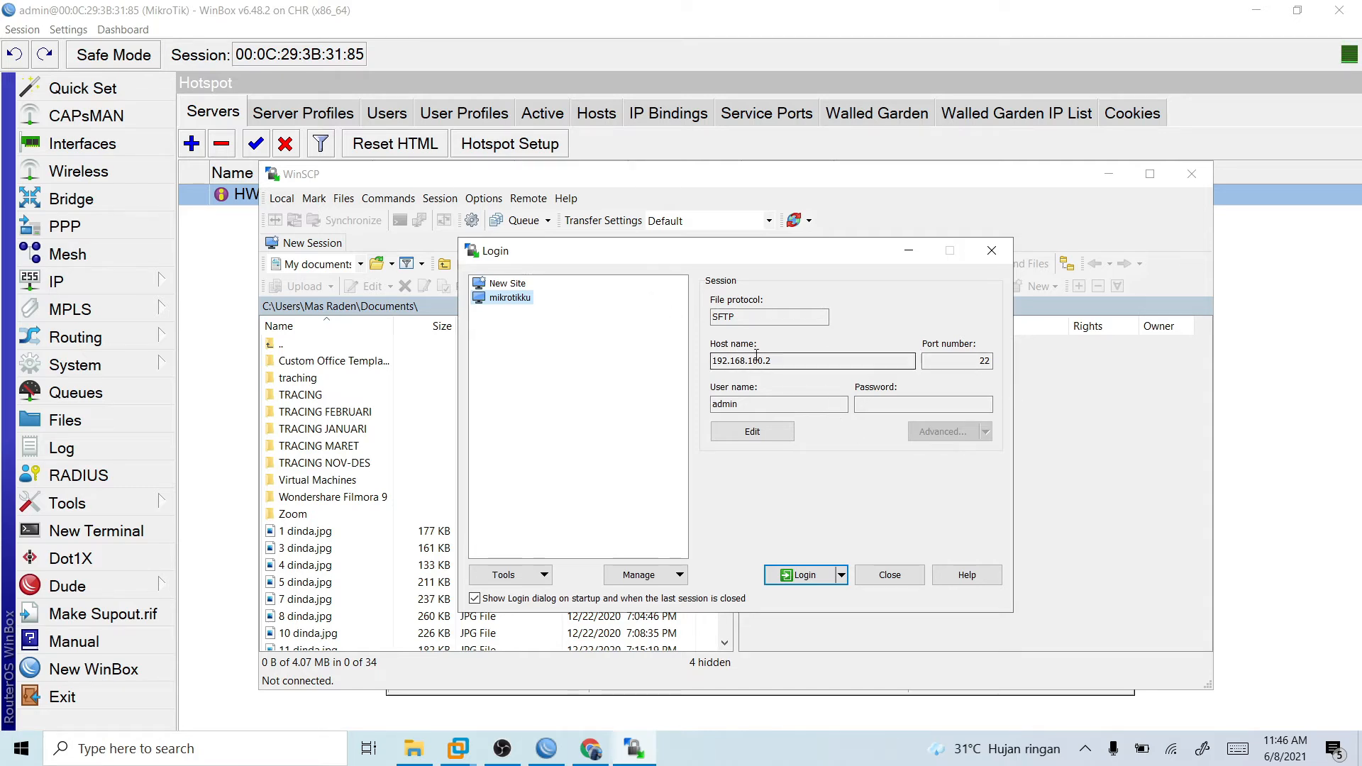
pyautogui.moveTo(713, 361); pyautogui.dragTo(785, 363)
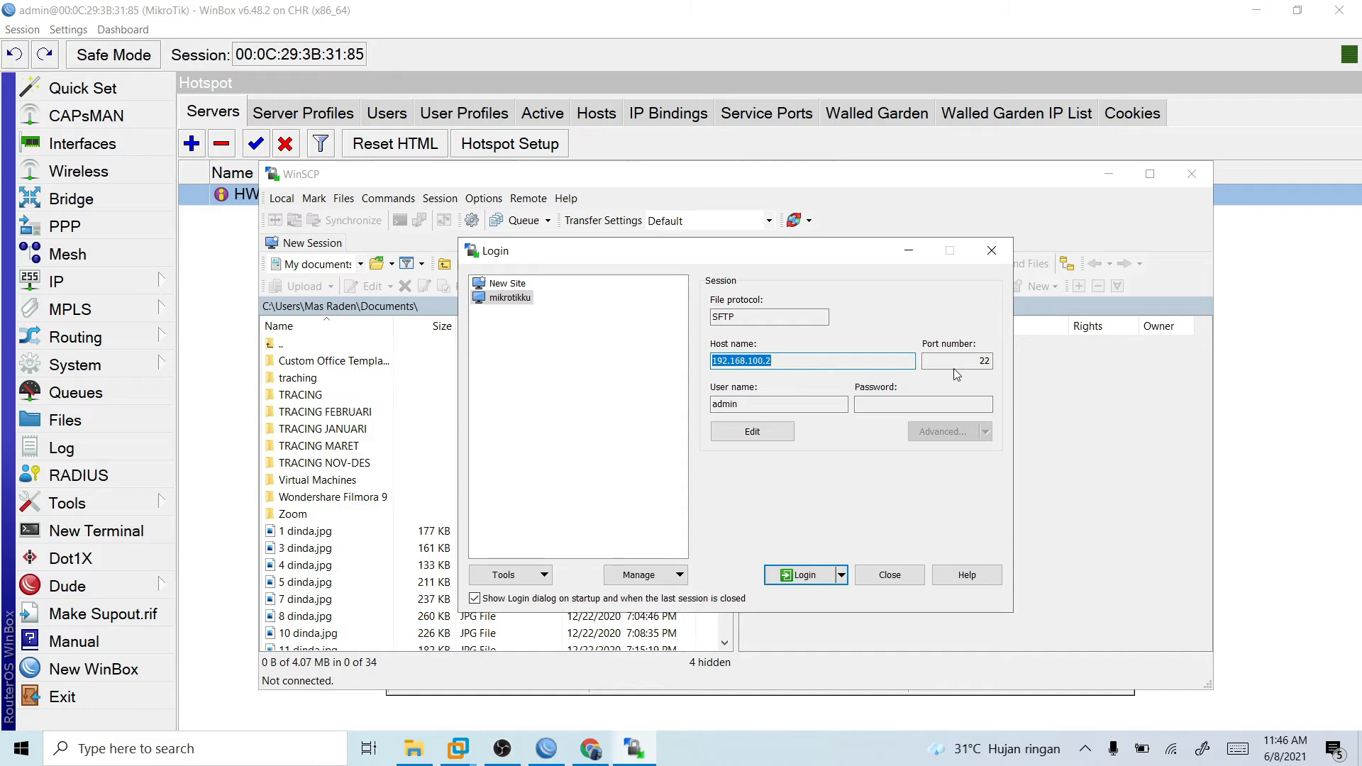
pyautogui.click(823, 574)
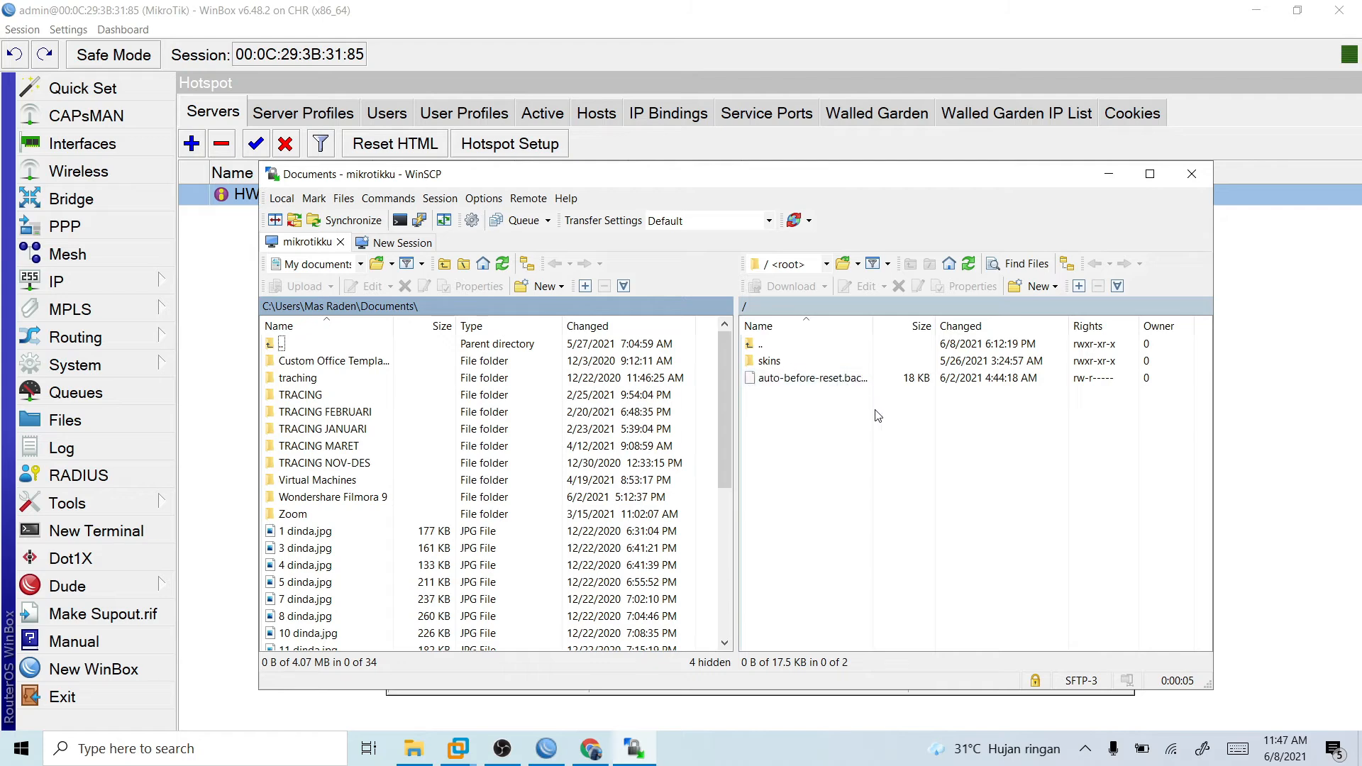
# - Switch to WinBox and examine the firewall's connections, address lists and service ports
pyautogui.click(546, 749)
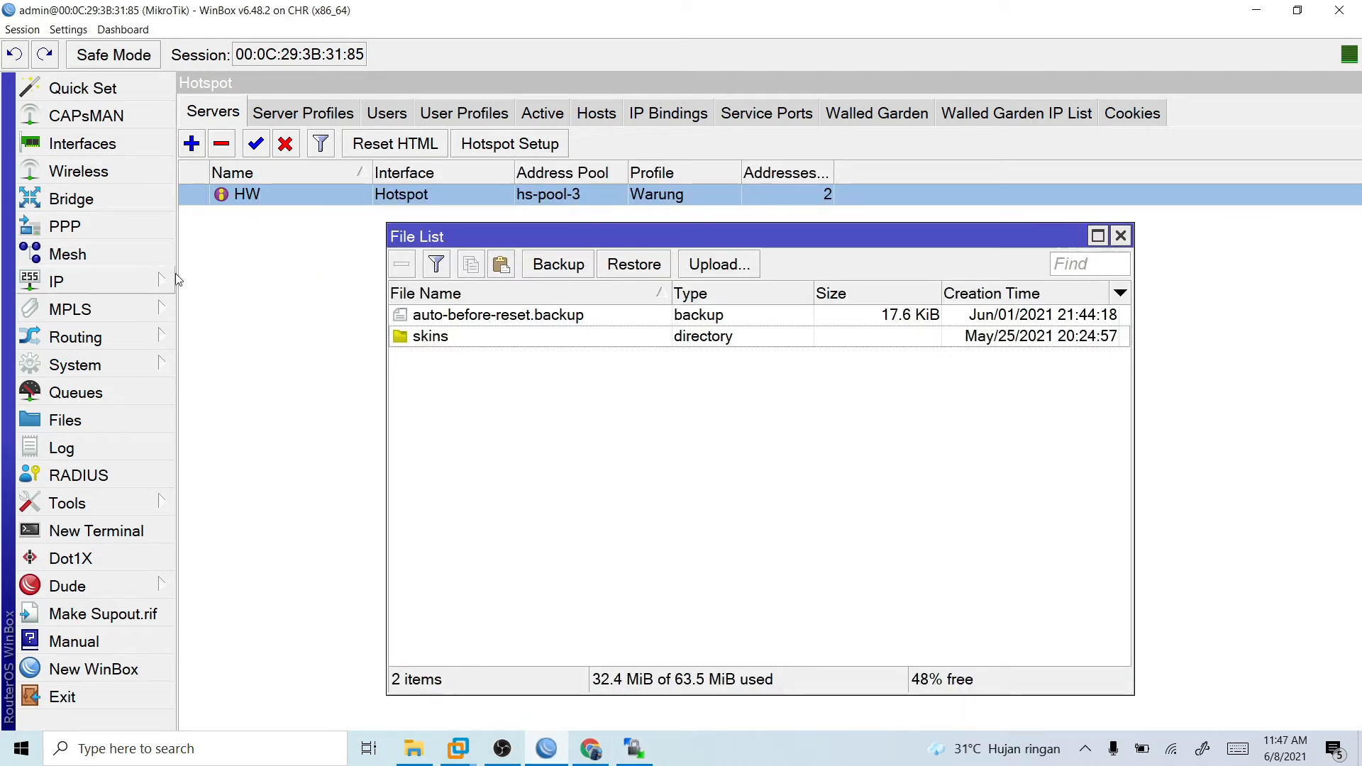
pyautogui.click(109, 283)
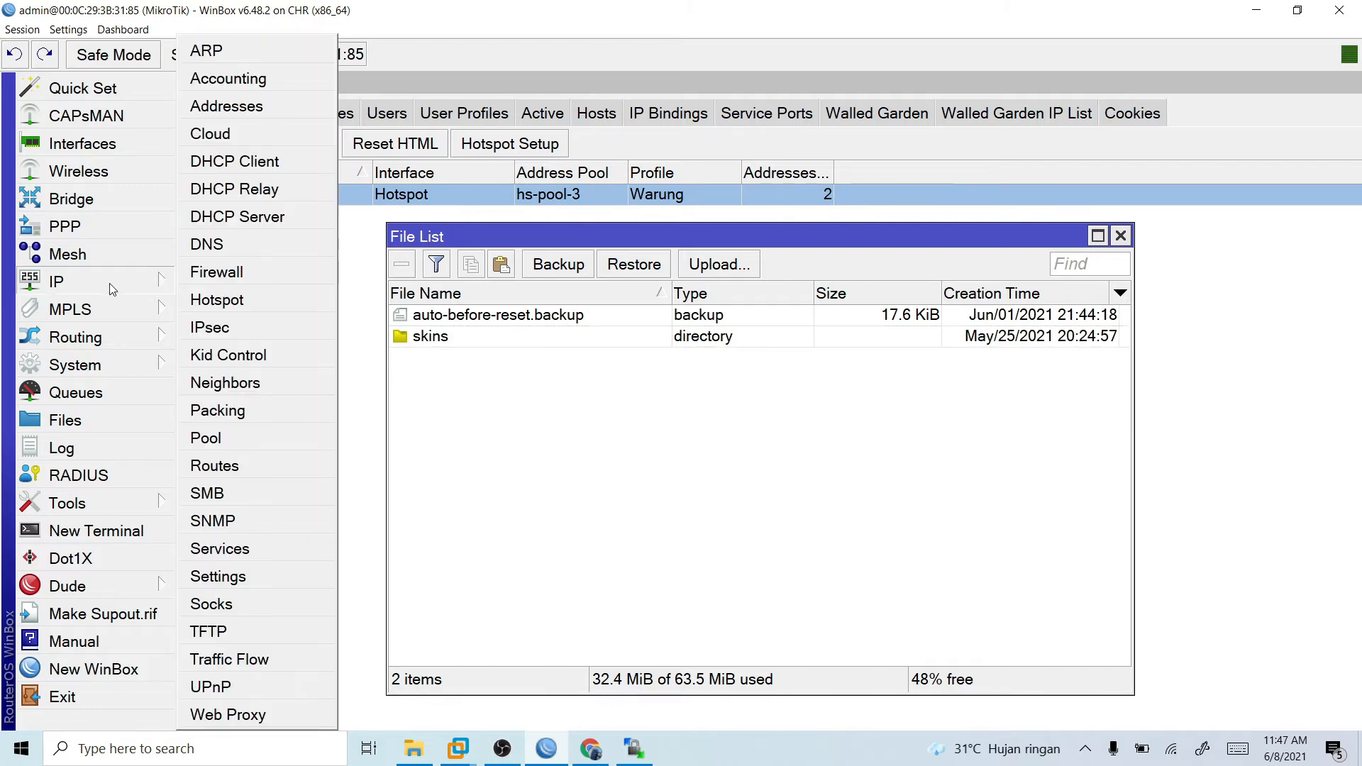
pyautogui.click(271, 278)
pyautogui.click(603, 183)
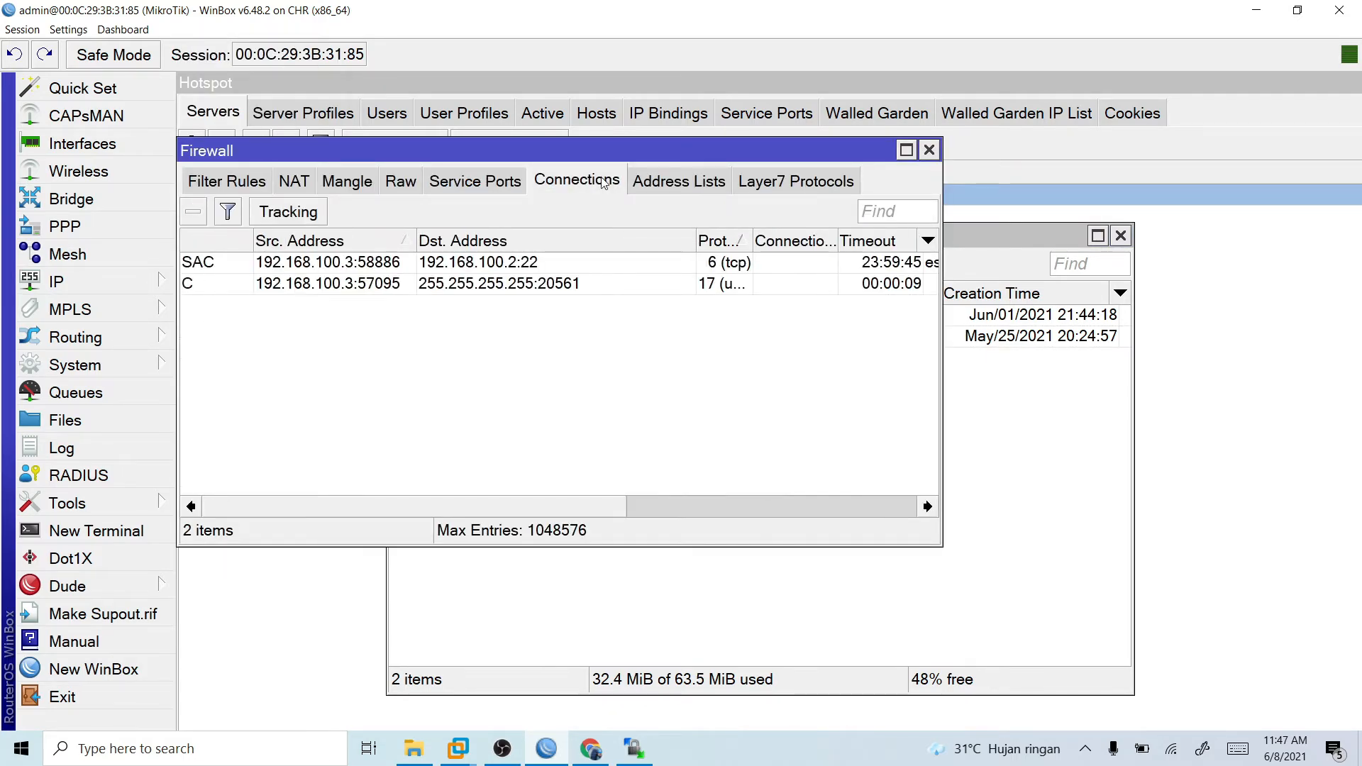
pyautogui.click(645, 183)
pyautogui.click(497, 187)
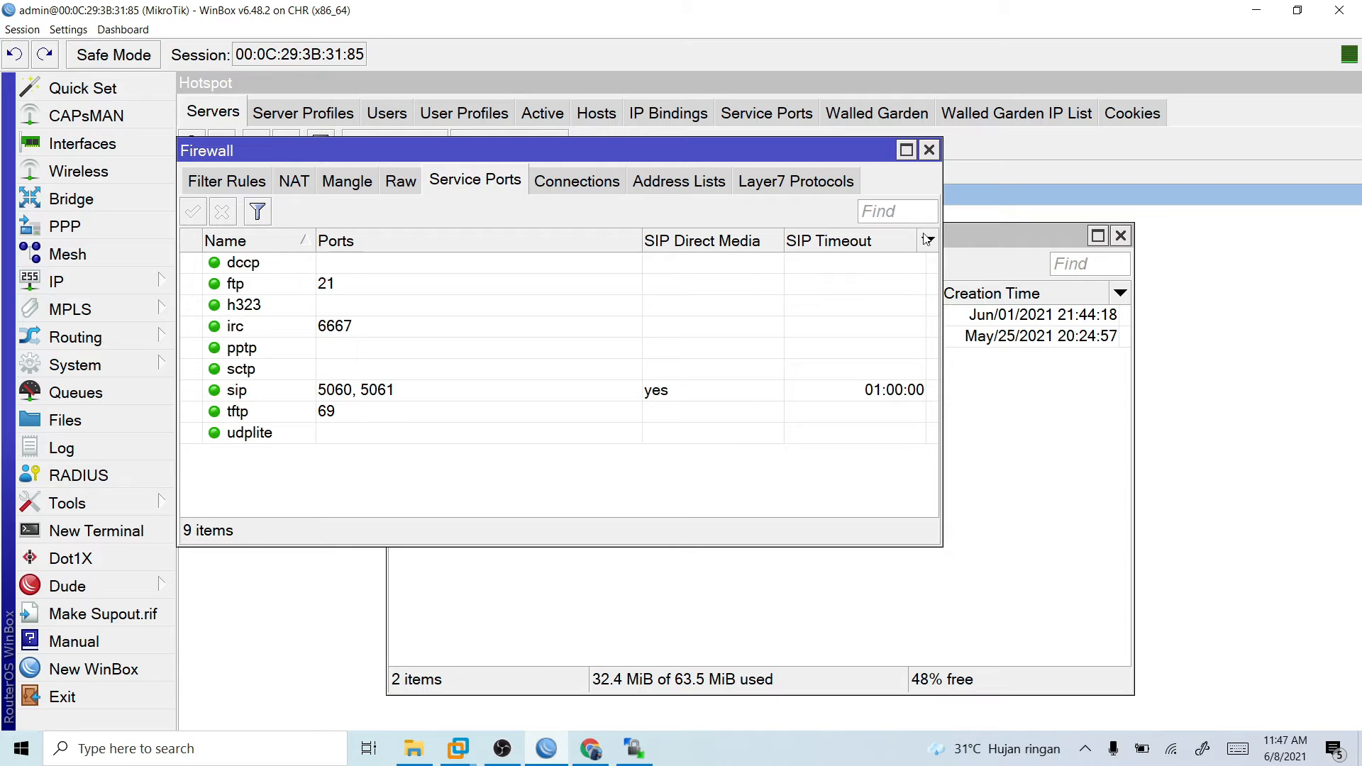
pyautogui.click(928, 150)
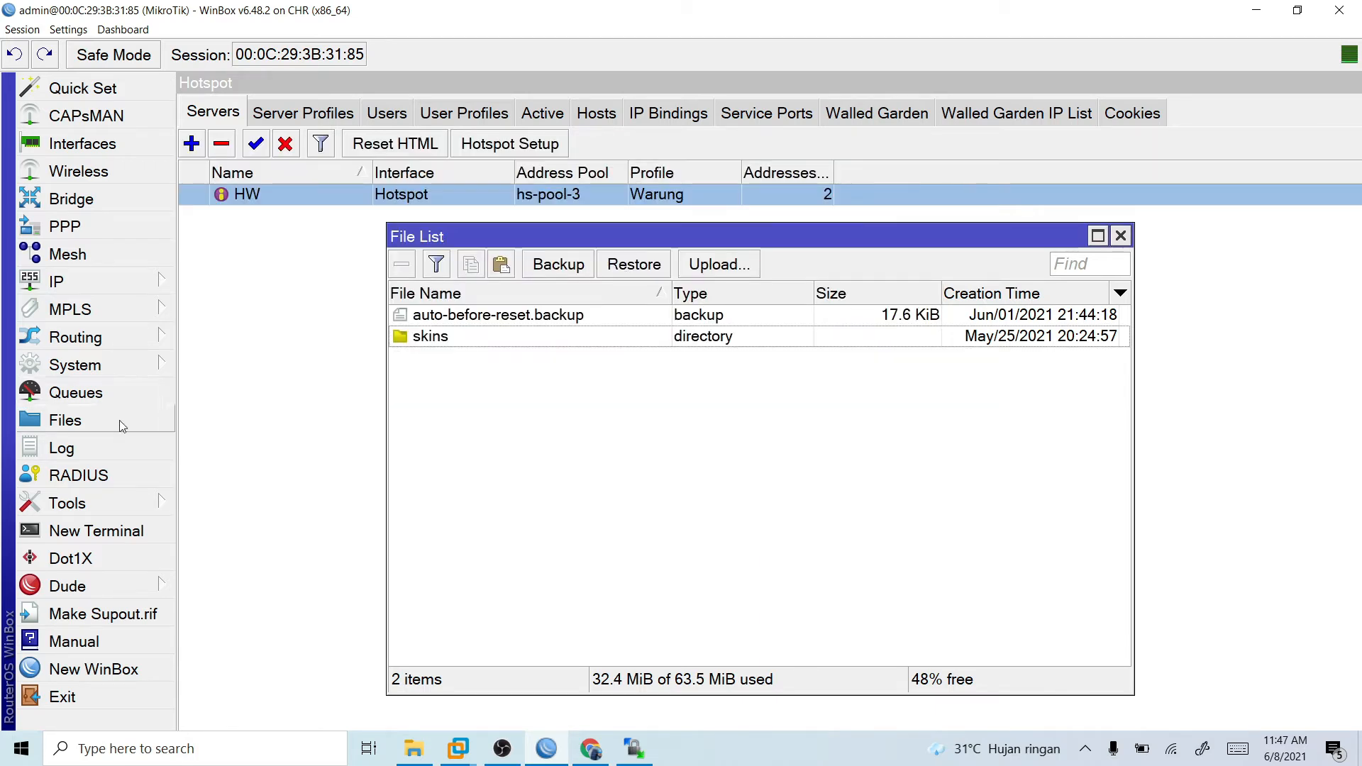
# - Review the router's system users, the policies of the full group, the SSH keys and the active users
pyautogui.click(137, 365)
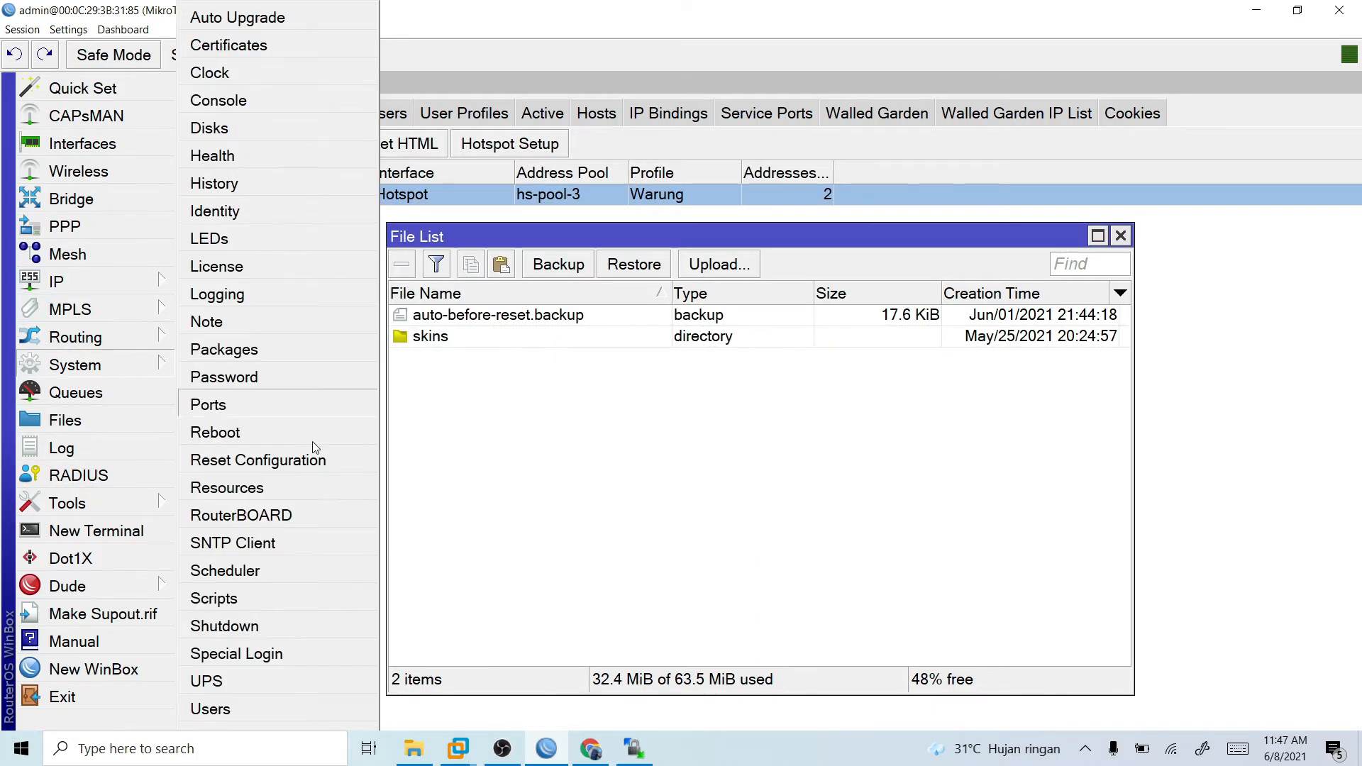
pyautogui.click(248, 709)
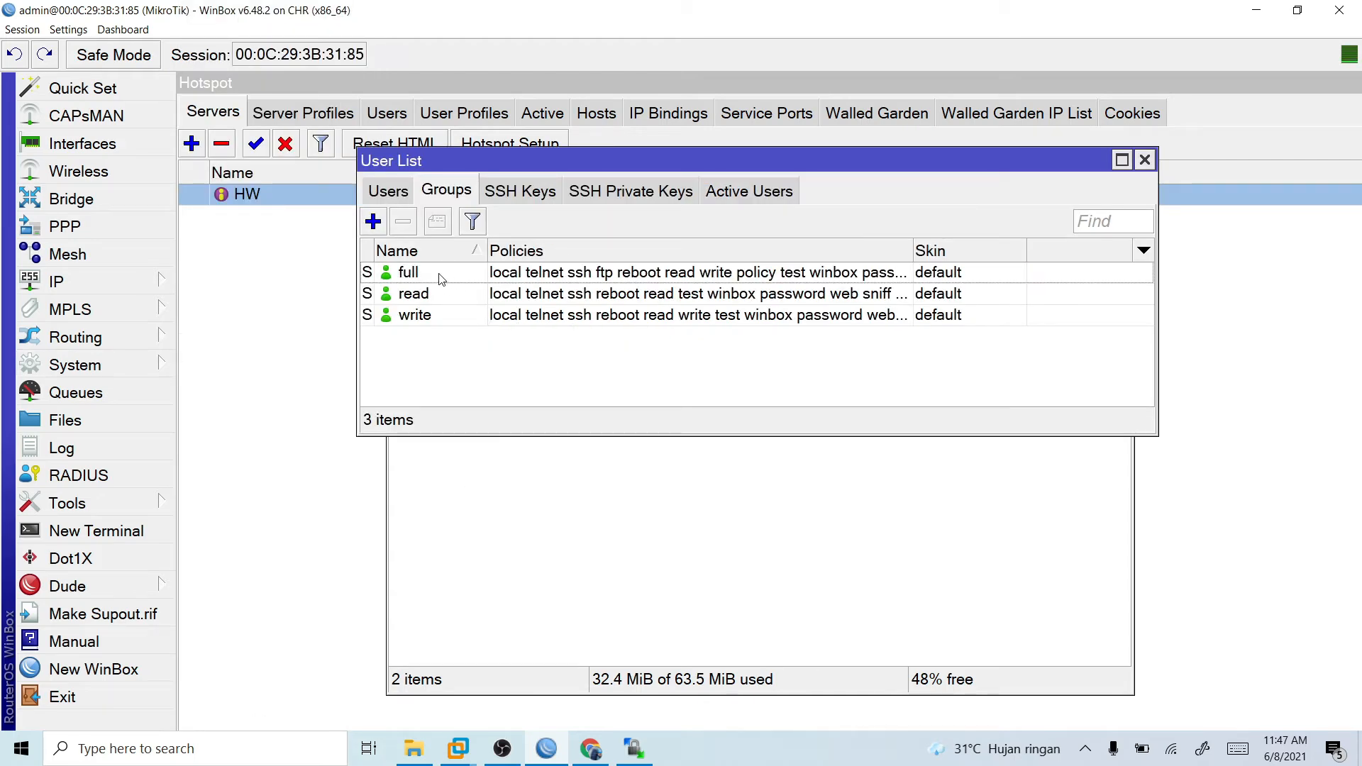
pyautogui.click(396, 196)
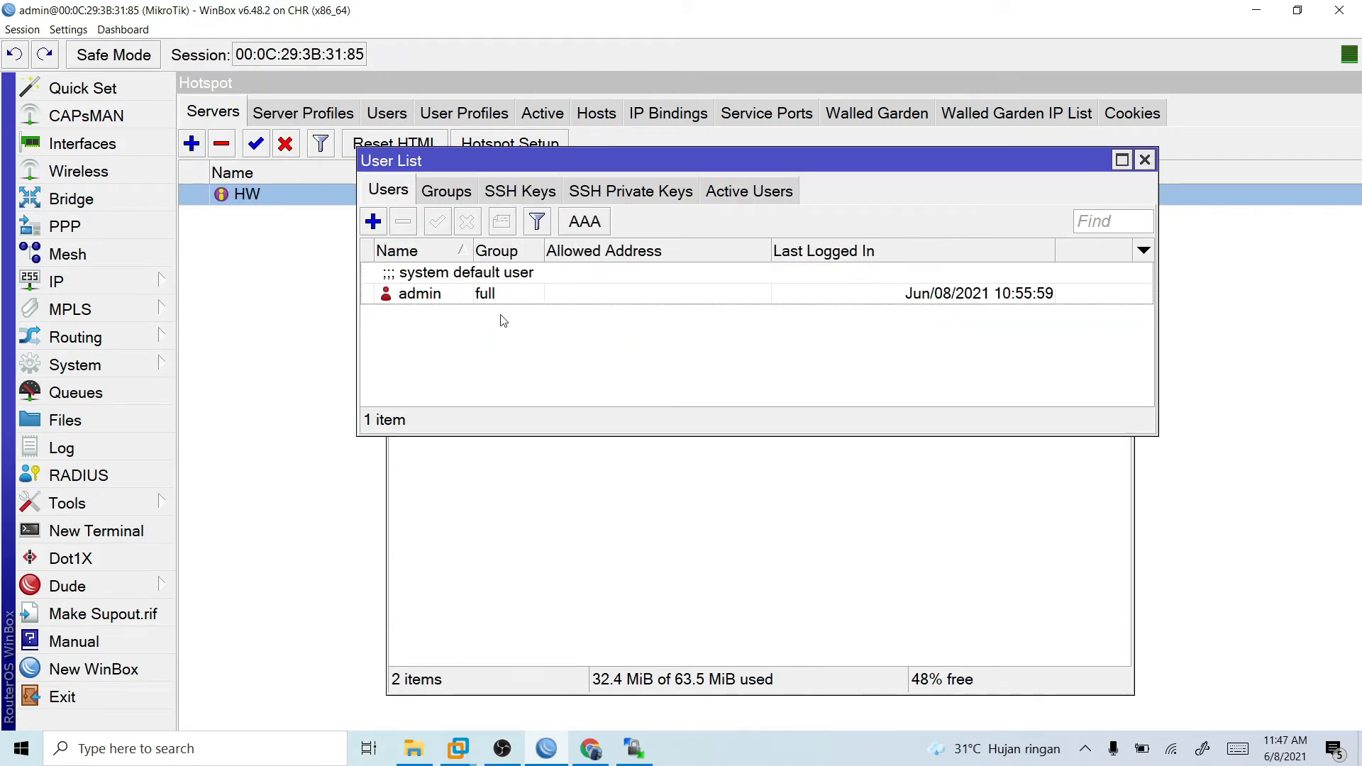
pyautogui.click(450, 196)
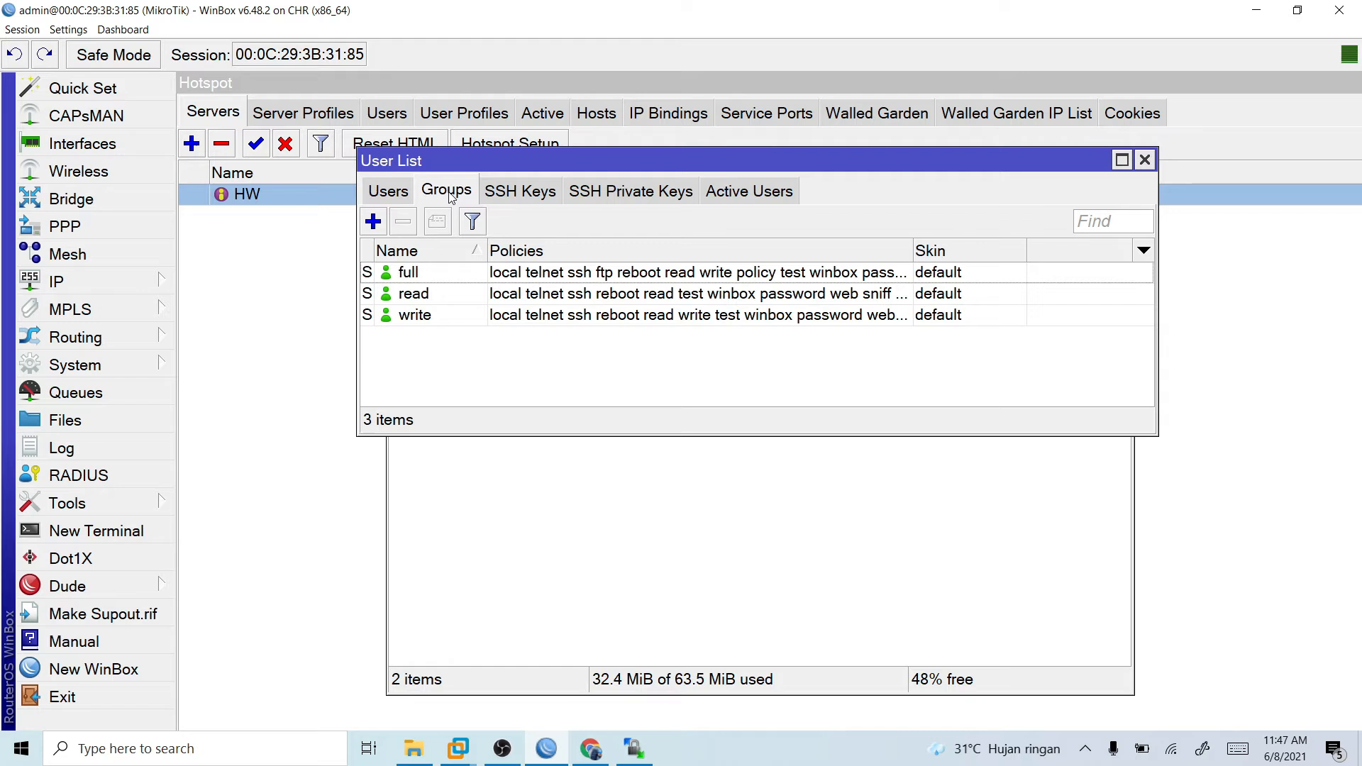
pyautogui.doubleClick(454, 274)
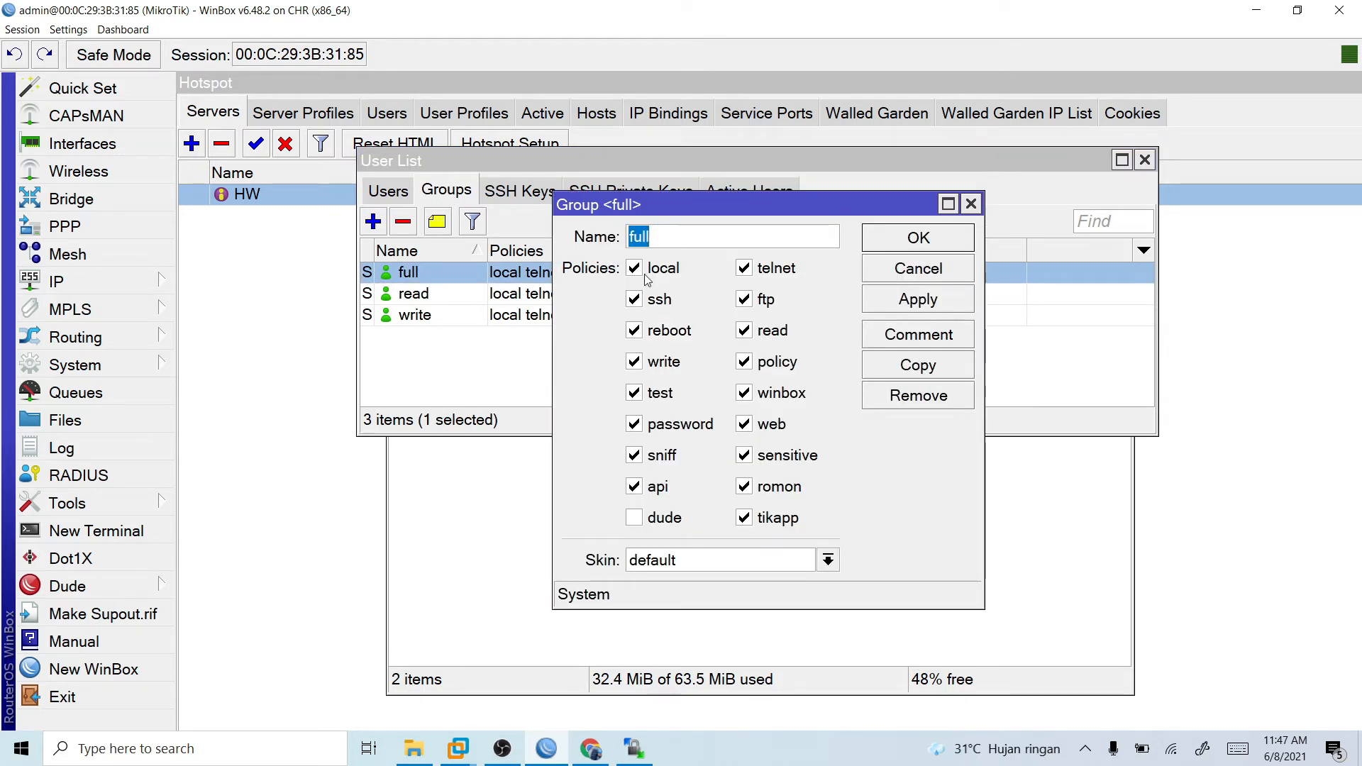
pyautogui.moveTo(644, 274)
pyautogui.click(971, 204)
pyautogui.click(556, 193)
pyautogui.click(586, 190)
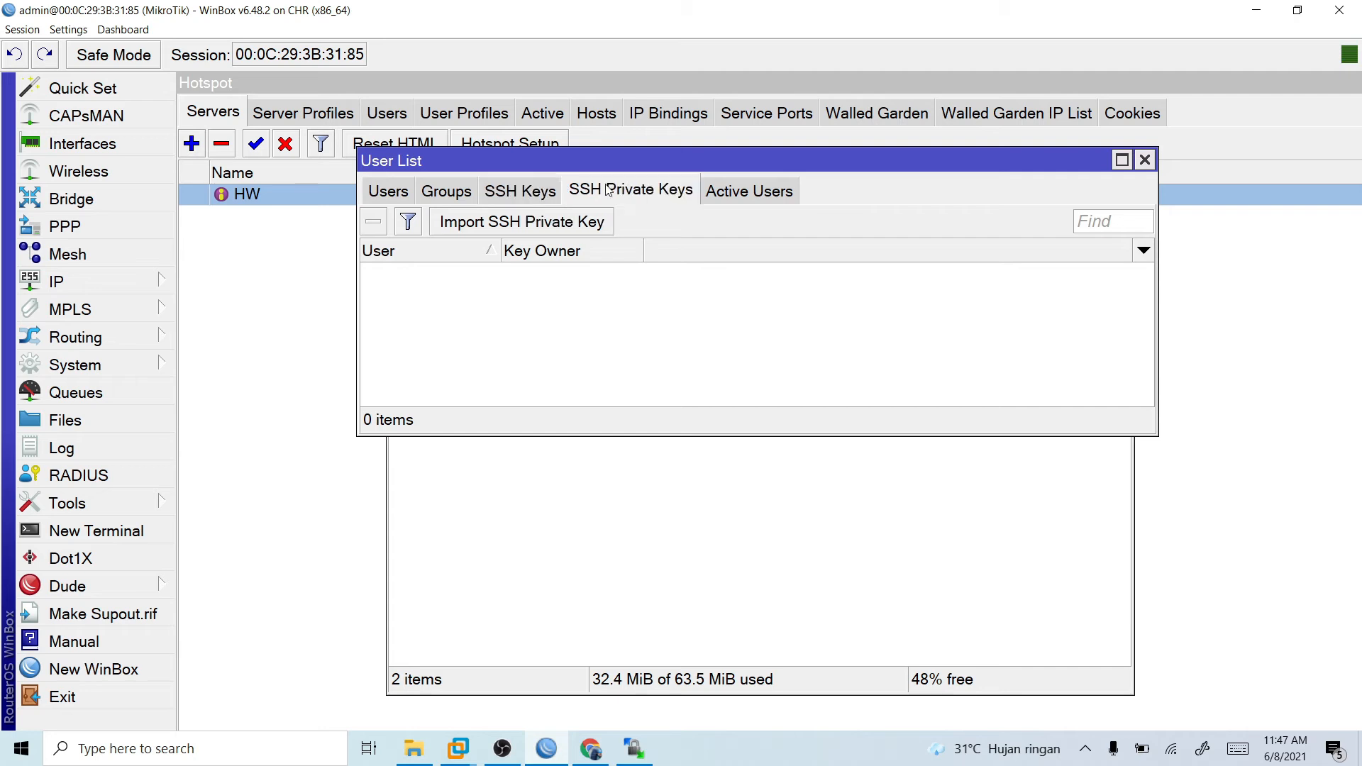
pyautogui.click(769, 188)
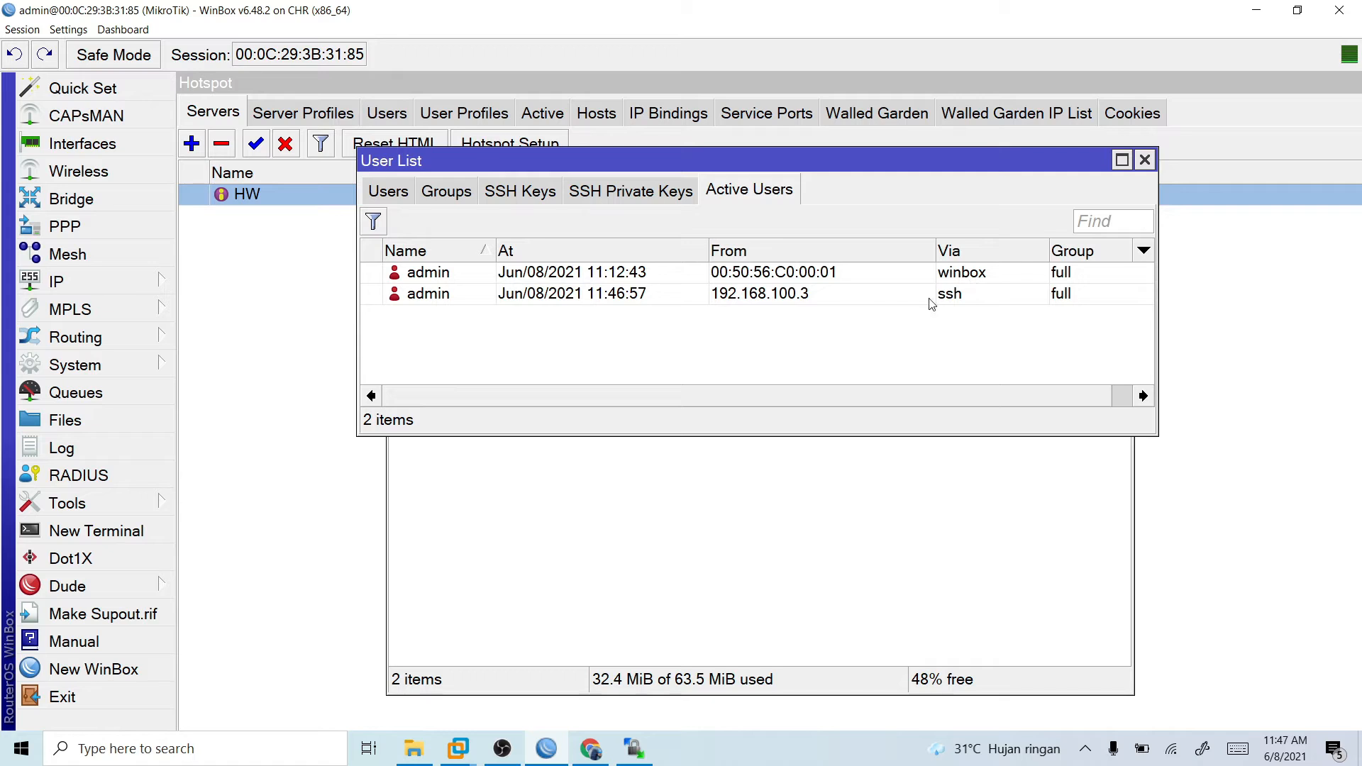
pyautogui.click(1144, 160)
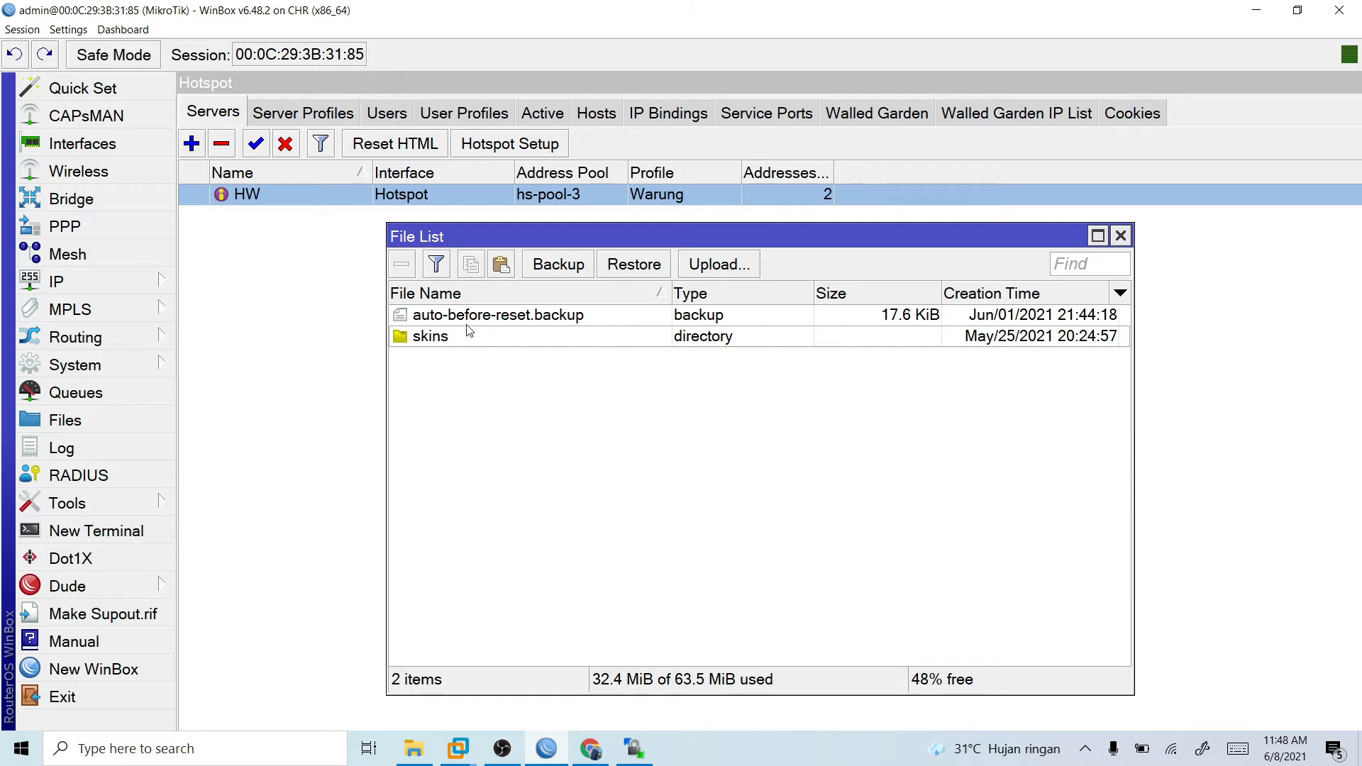
# - Copy the hotspot folder from templatehotspot in File Explorer to the router's root directory in WinSCP and check the files inside it
pyautogui.click(634, 748)
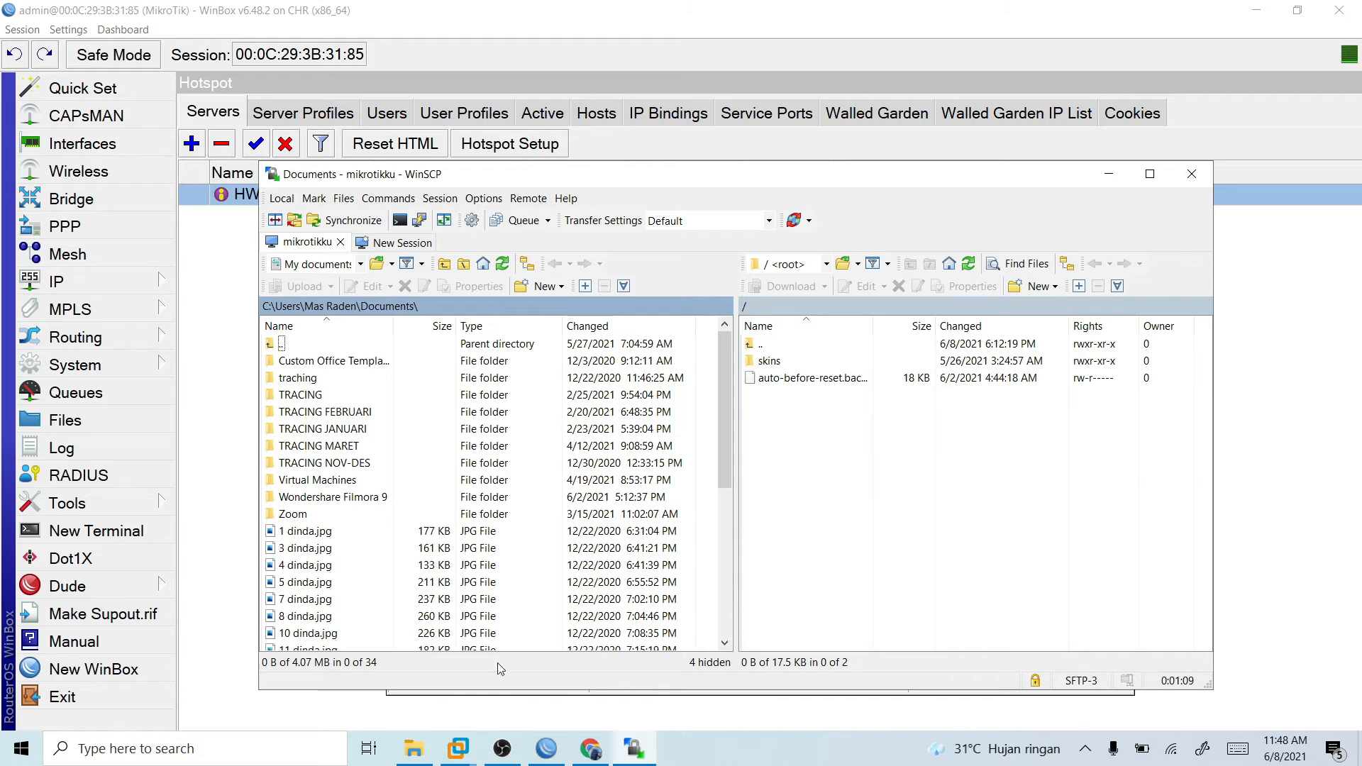
pyautogui.click(414, 749)
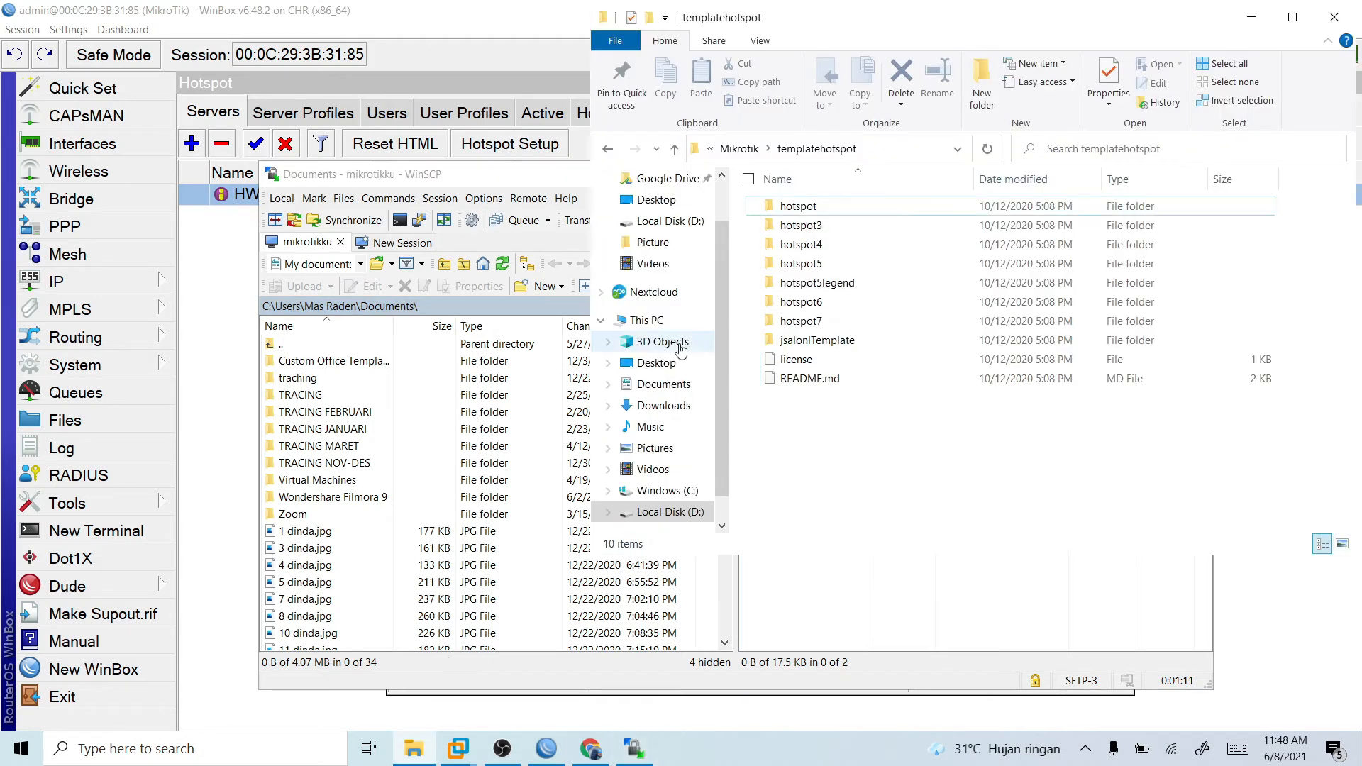
pyautogui.moveTo(976, 16); pyautogui.dragTo(218, 156)
pyautogui.click(186, 348)
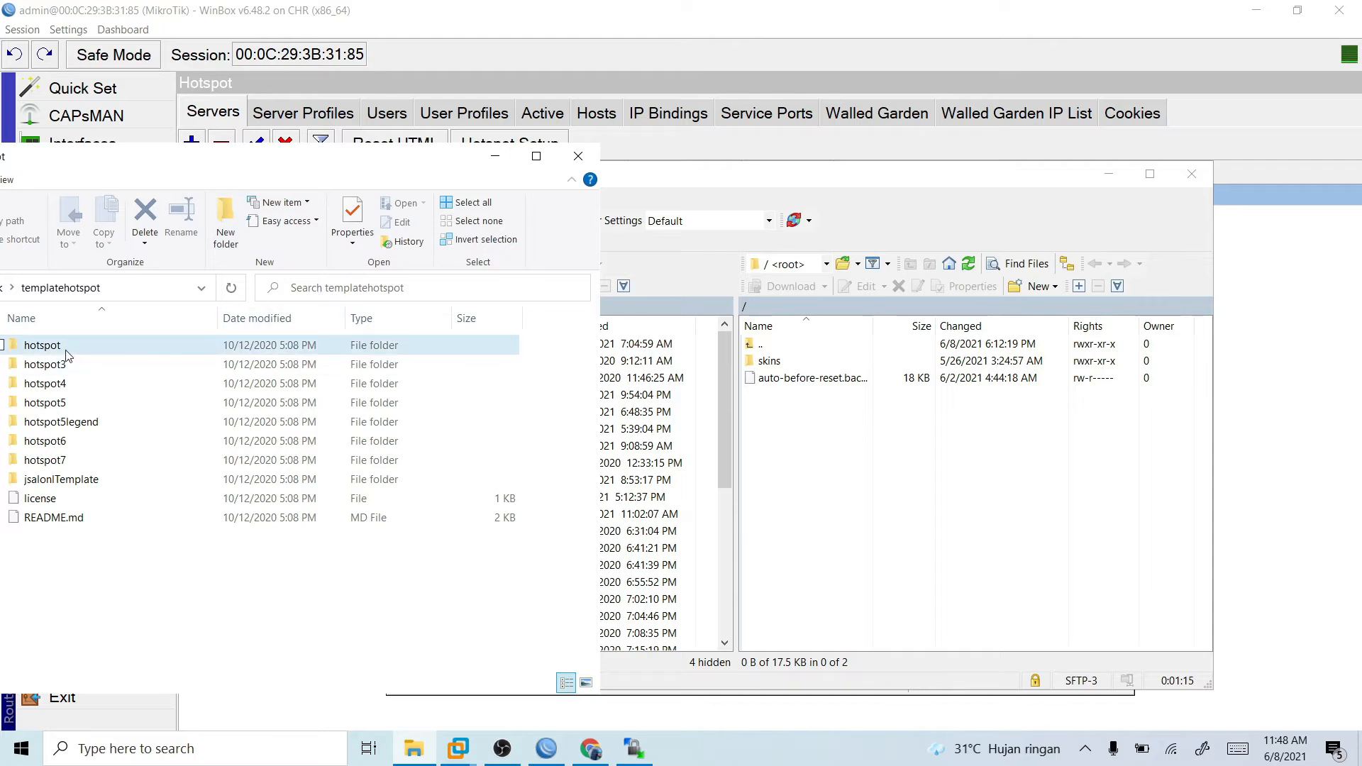
pyautogui.moveTo(159, 363); pyautogui.dragTo(111, 344)
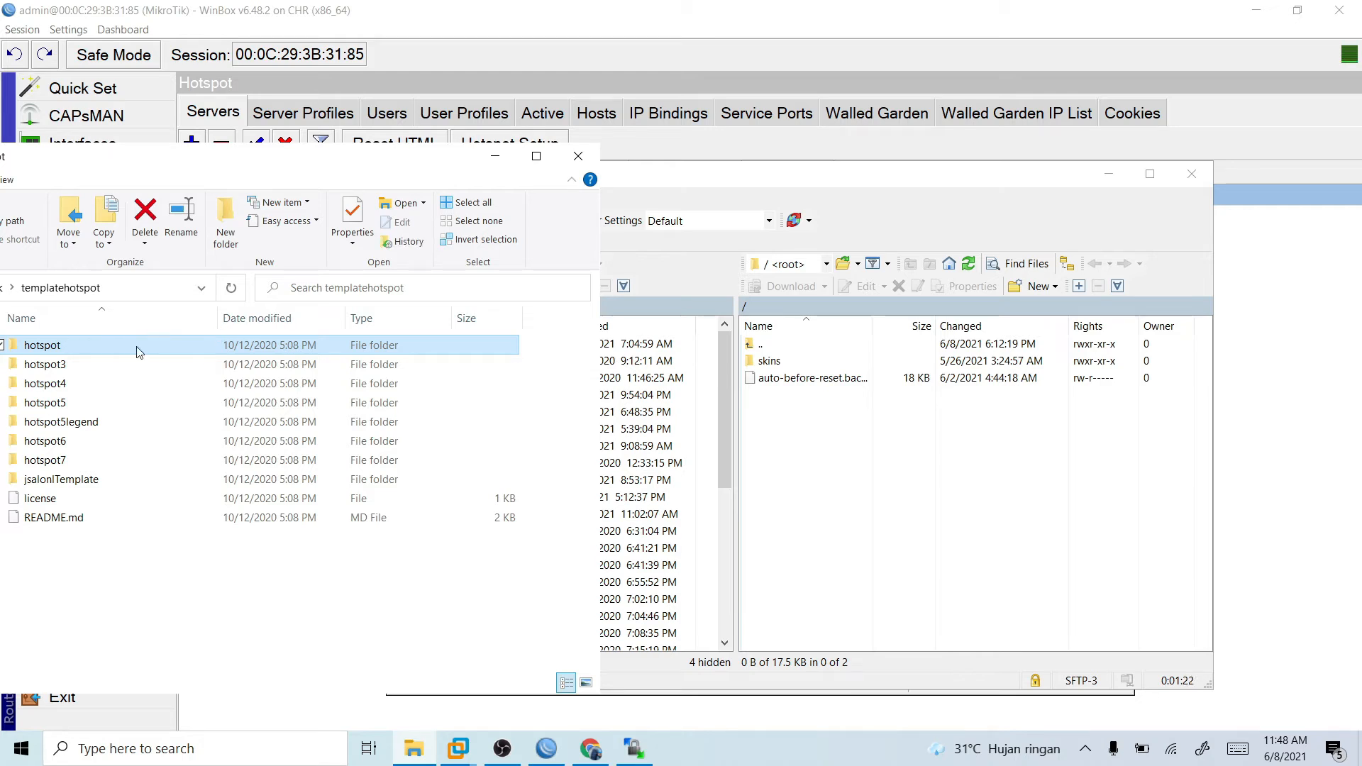
pyautogui.moveTo(139, 352); pyautogui.dragTo(932, 507)
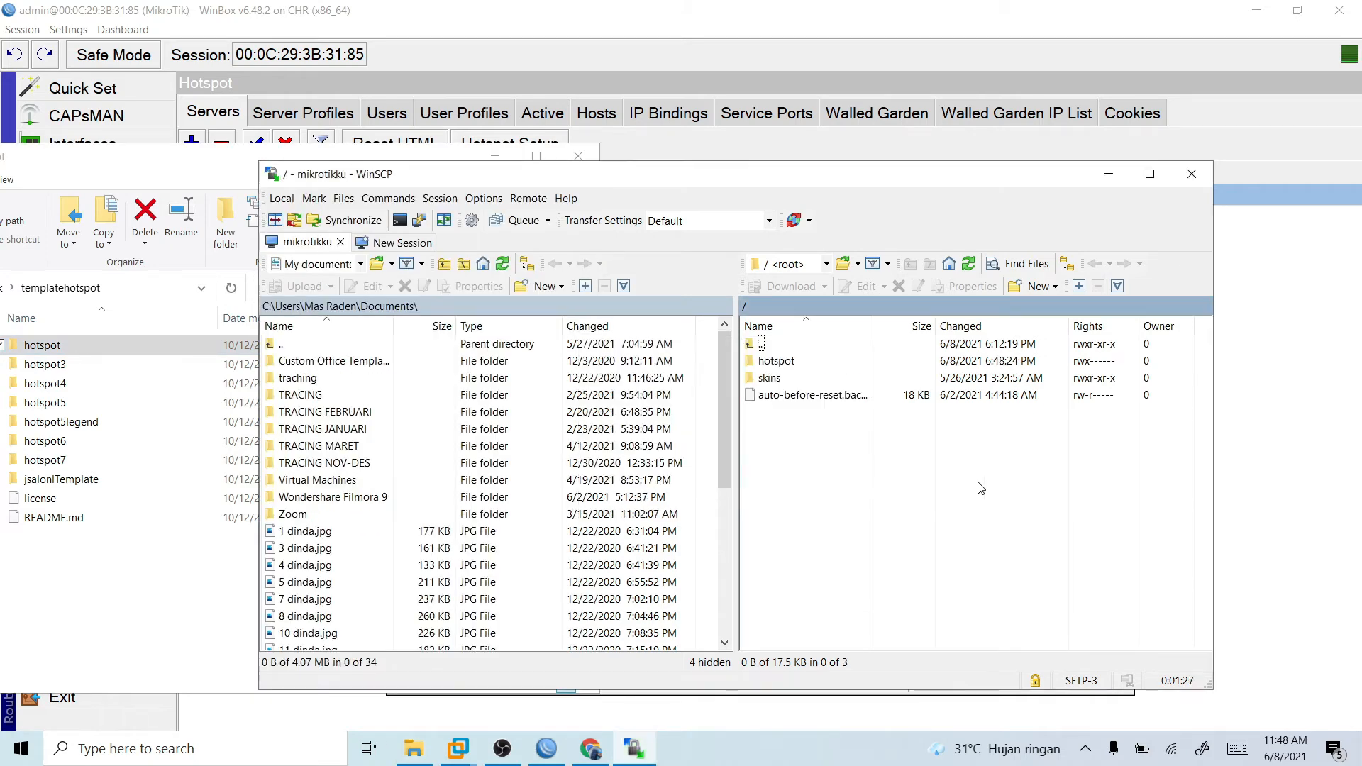
pyautogui.doubleClick(777, 360)
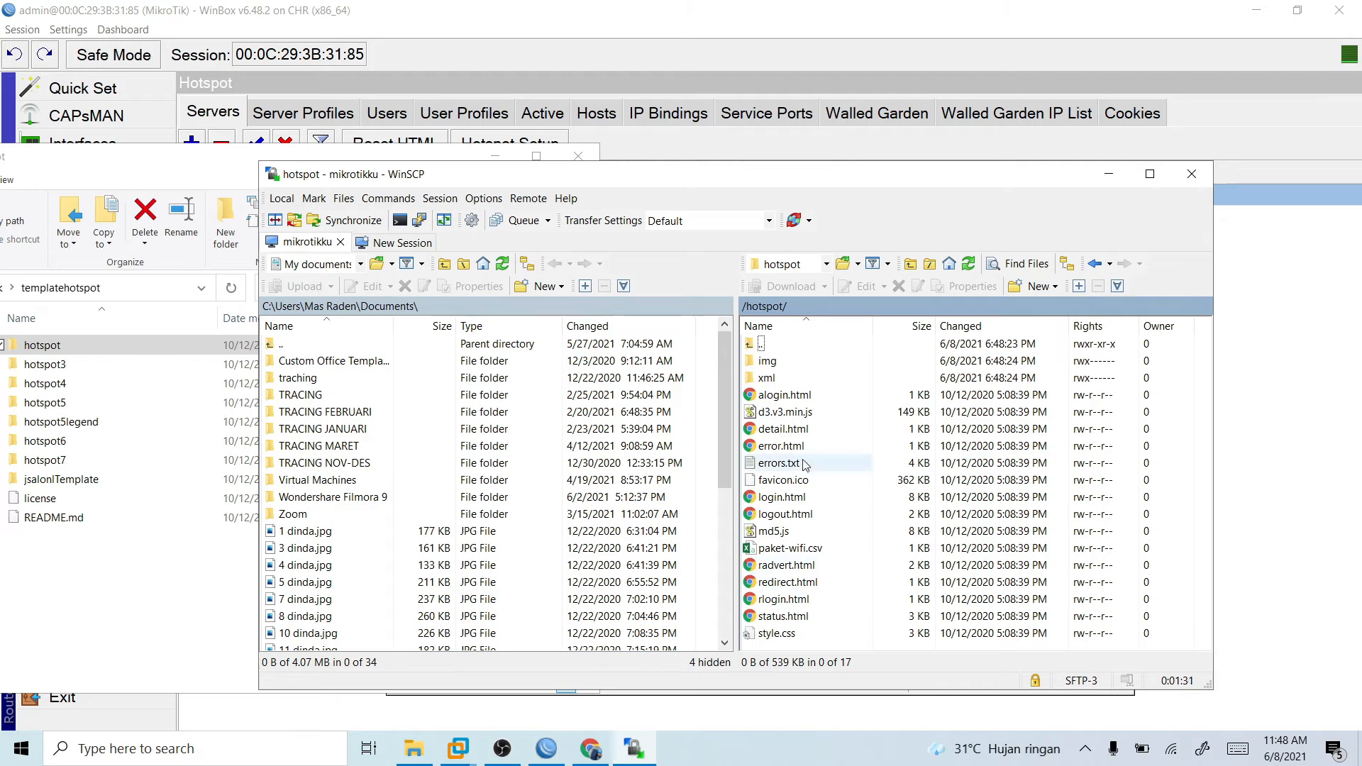
pyautogui.doubleClick(781, 344)
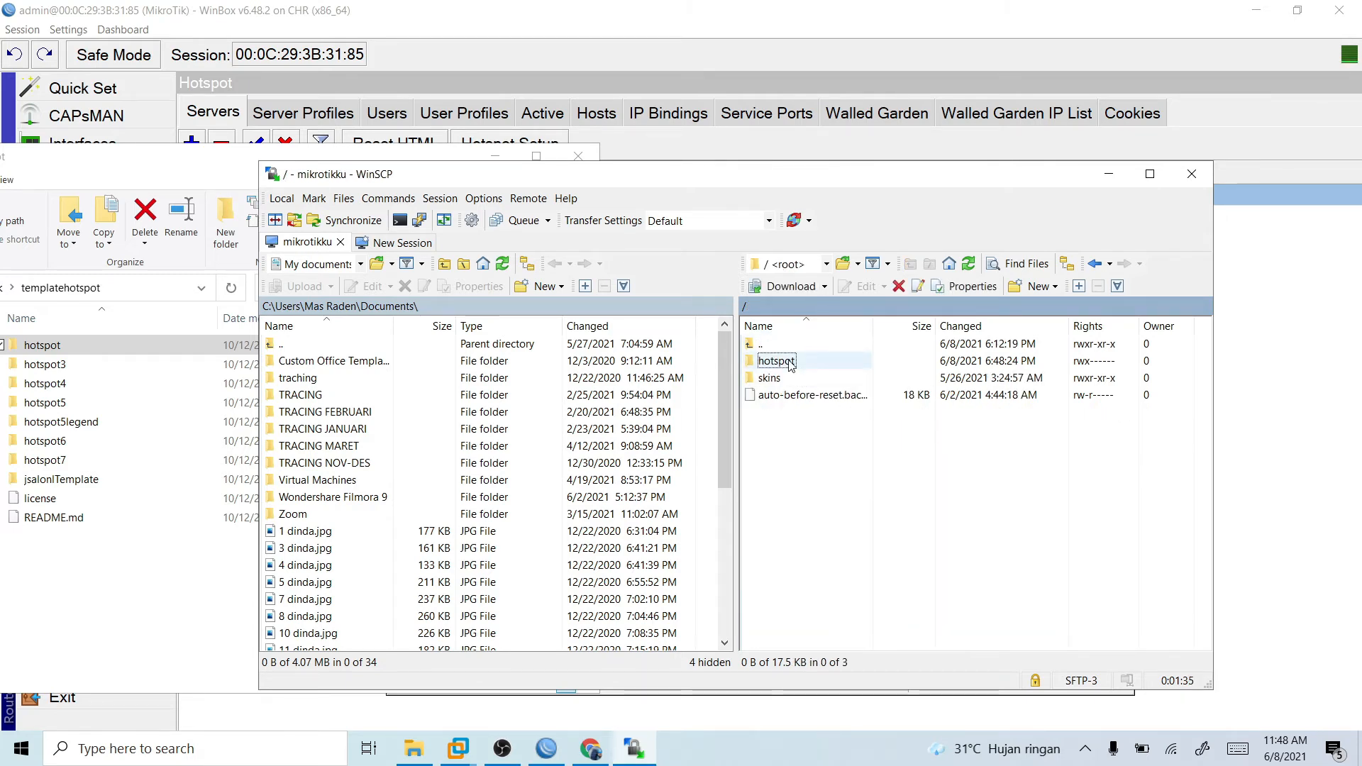
pyautogui.rightClick(778, 377)
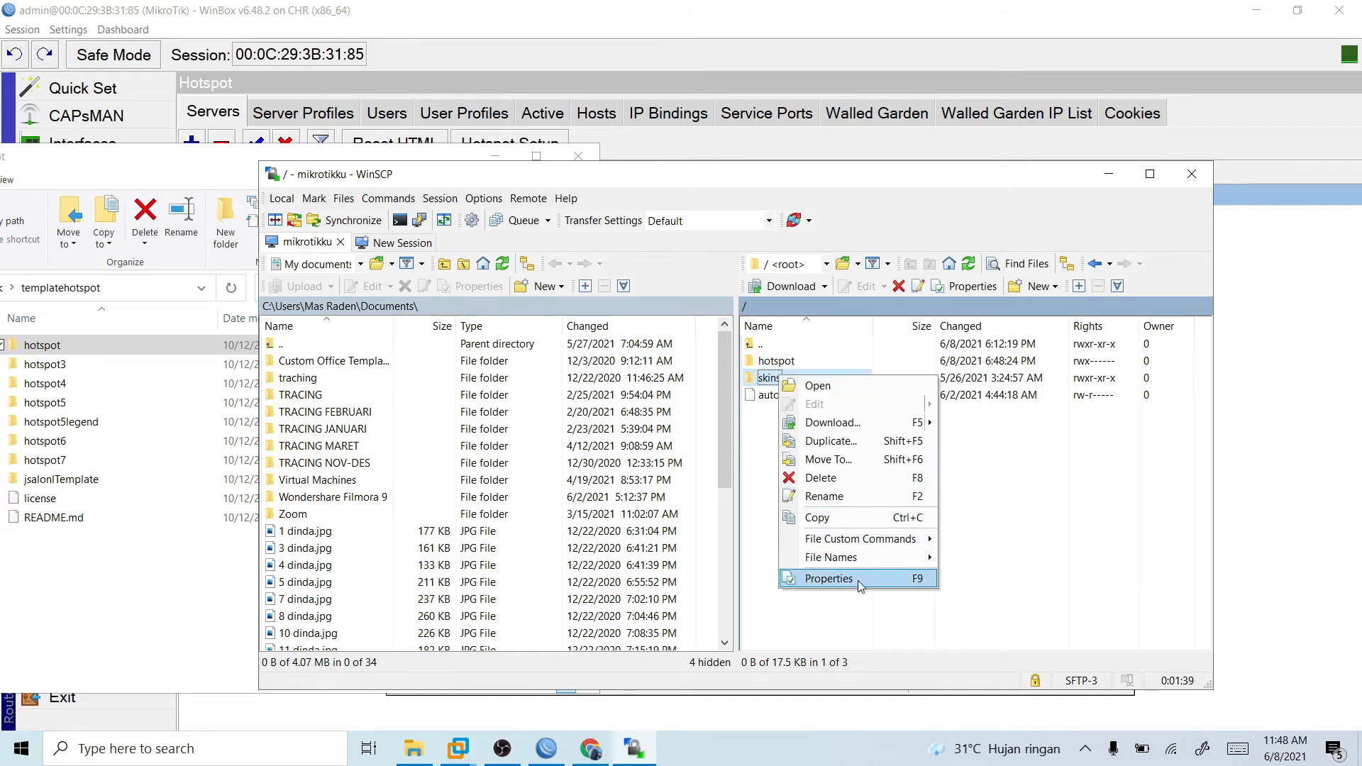
pyautogui.moveTo(883, 545)
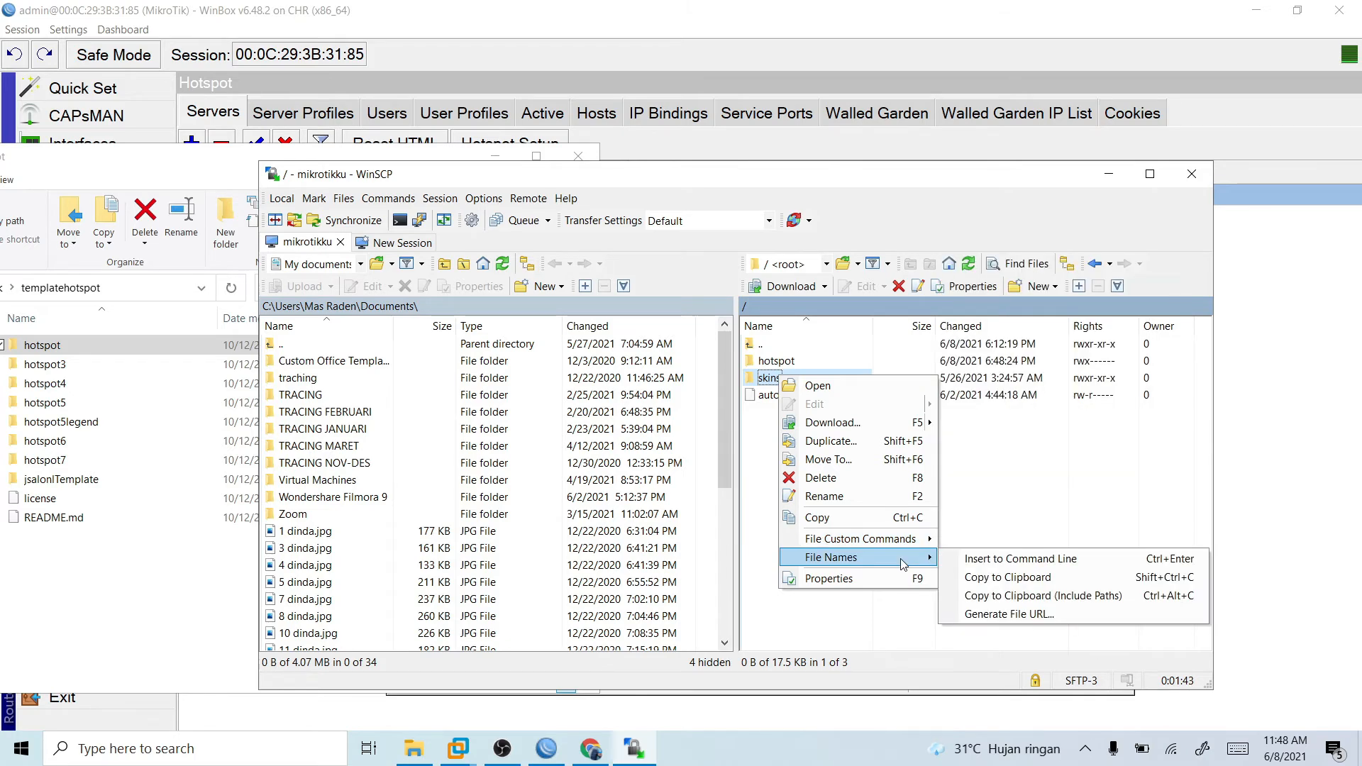
pyautogui.click(1018, 499)
pyautogui.rightClick(1108, 378)
pyautogui.click(1070, 386)
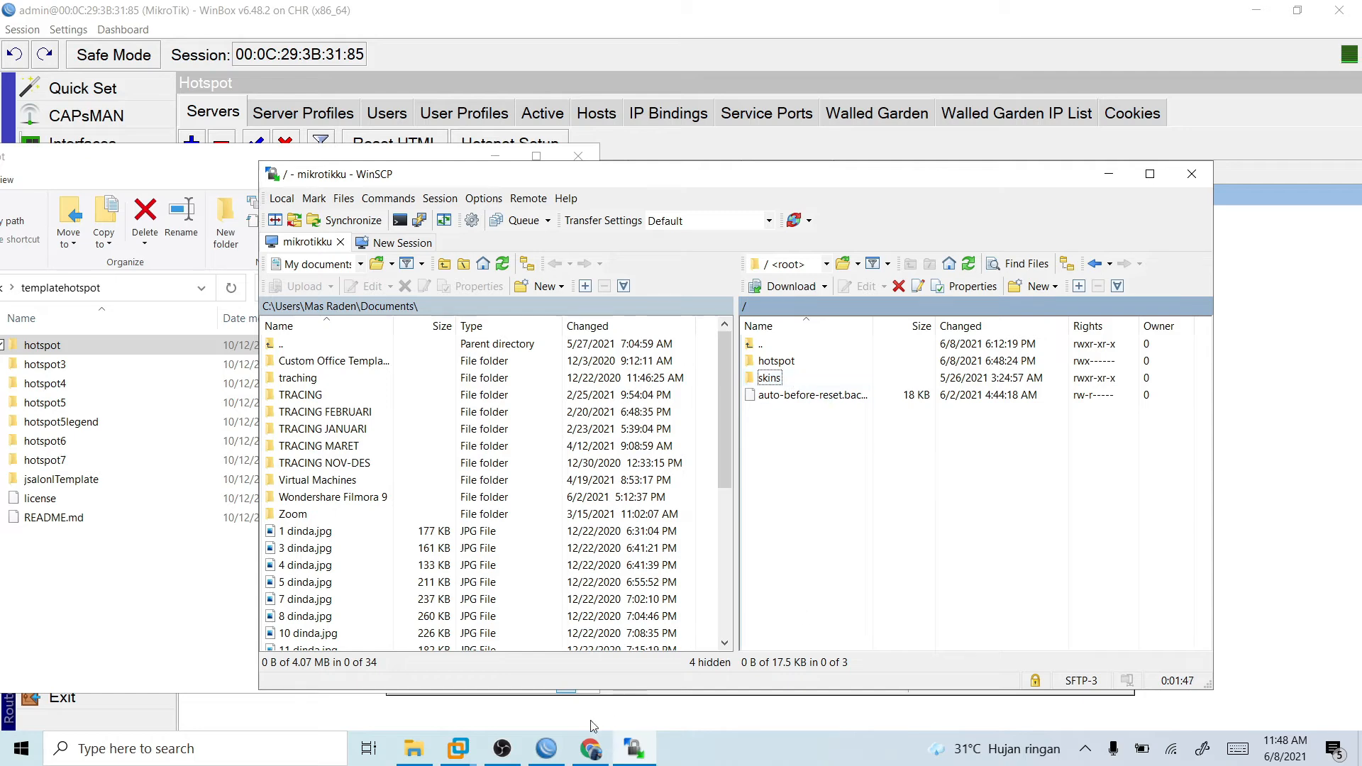
# - Switch to WinBox and examine the uploaded hotspot directory's files in the router's file list
pyautogui.click(550, 749)
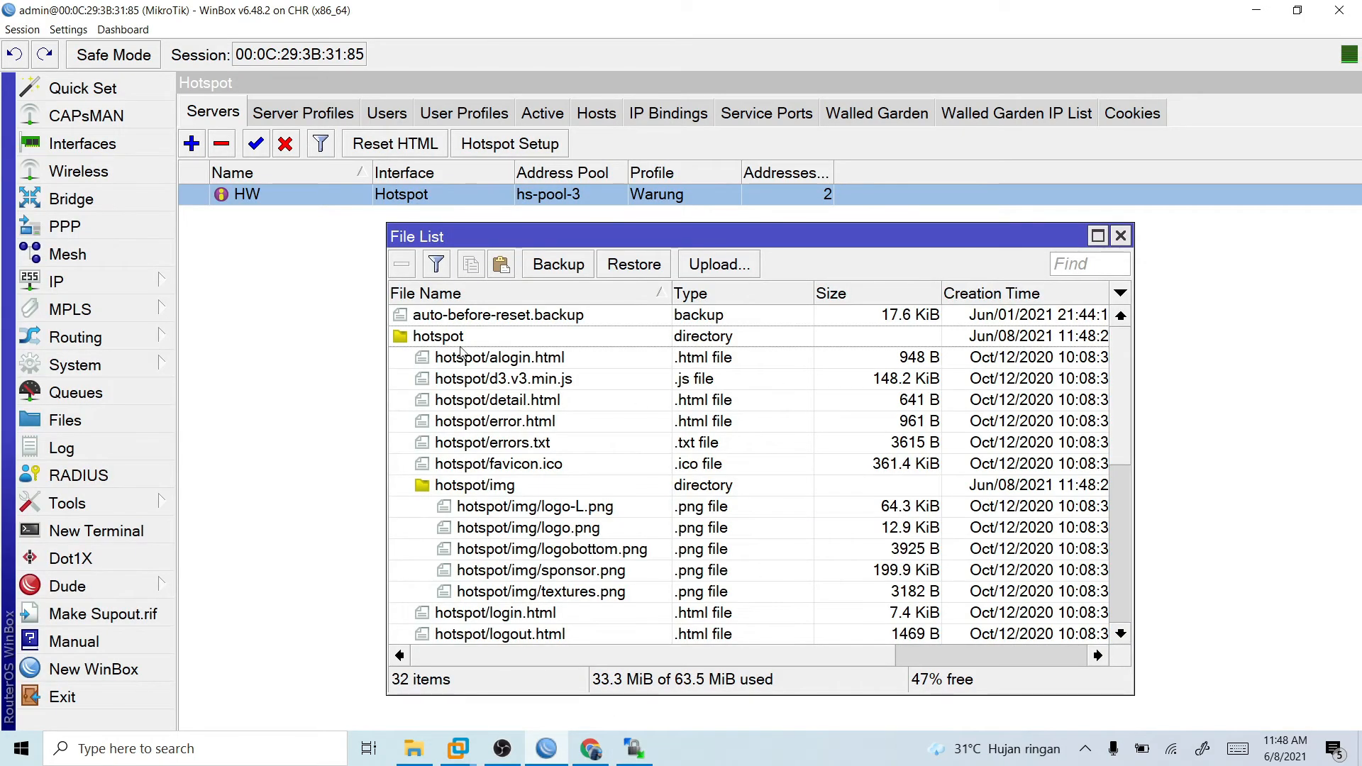
pyautogui.scroll(-4, 526, 456)
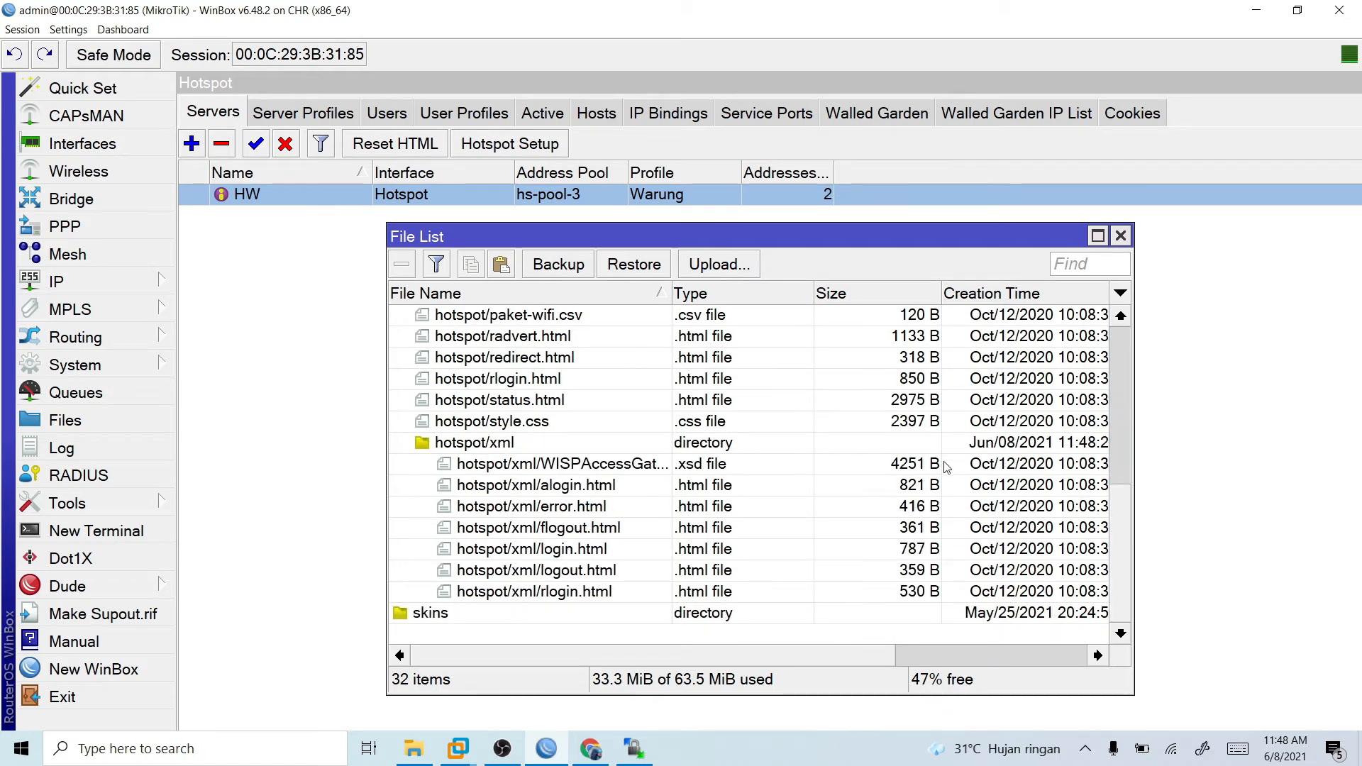
pyautogui.scroll(1, 609, 404)
pyautogui.scroll(2, 609, 405)
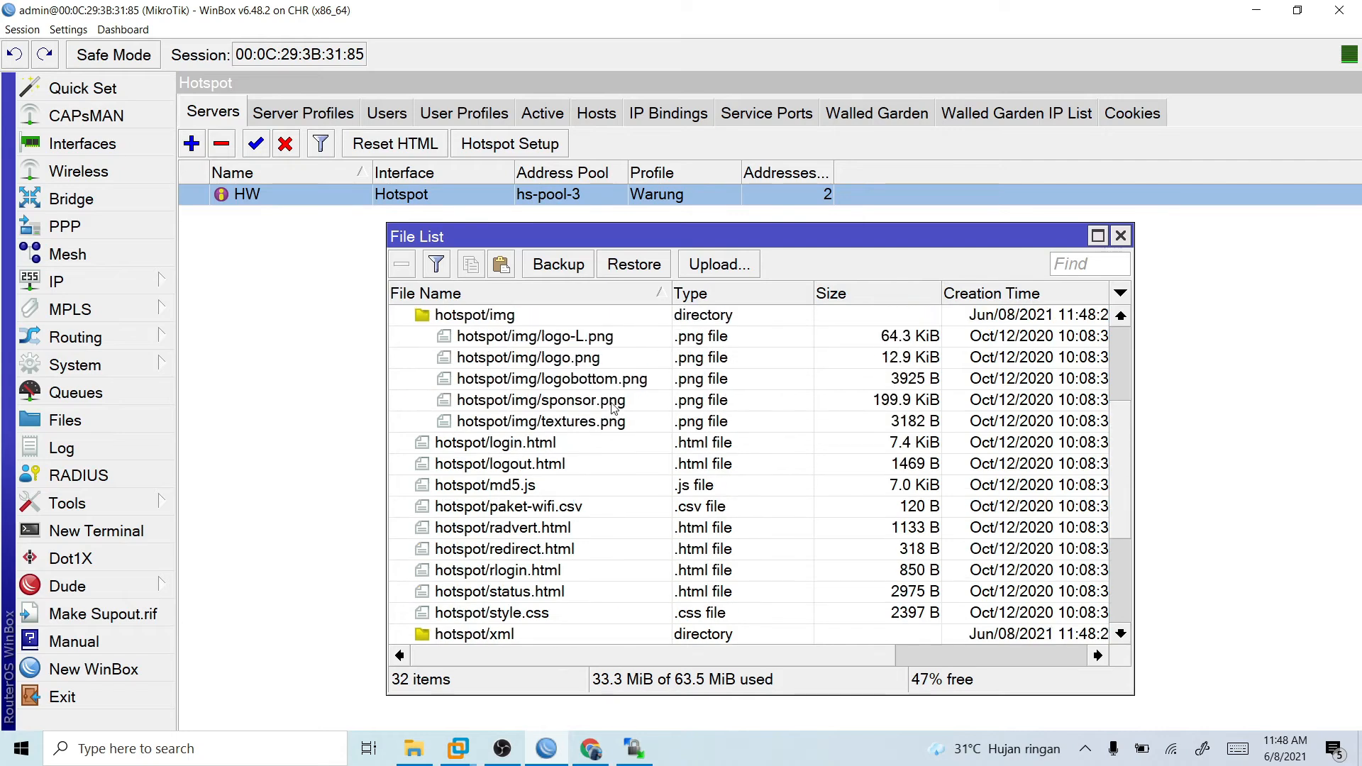
pyautogui.scroll(1, 642, 424)
pyautogui.scroll(2, 642, 424)
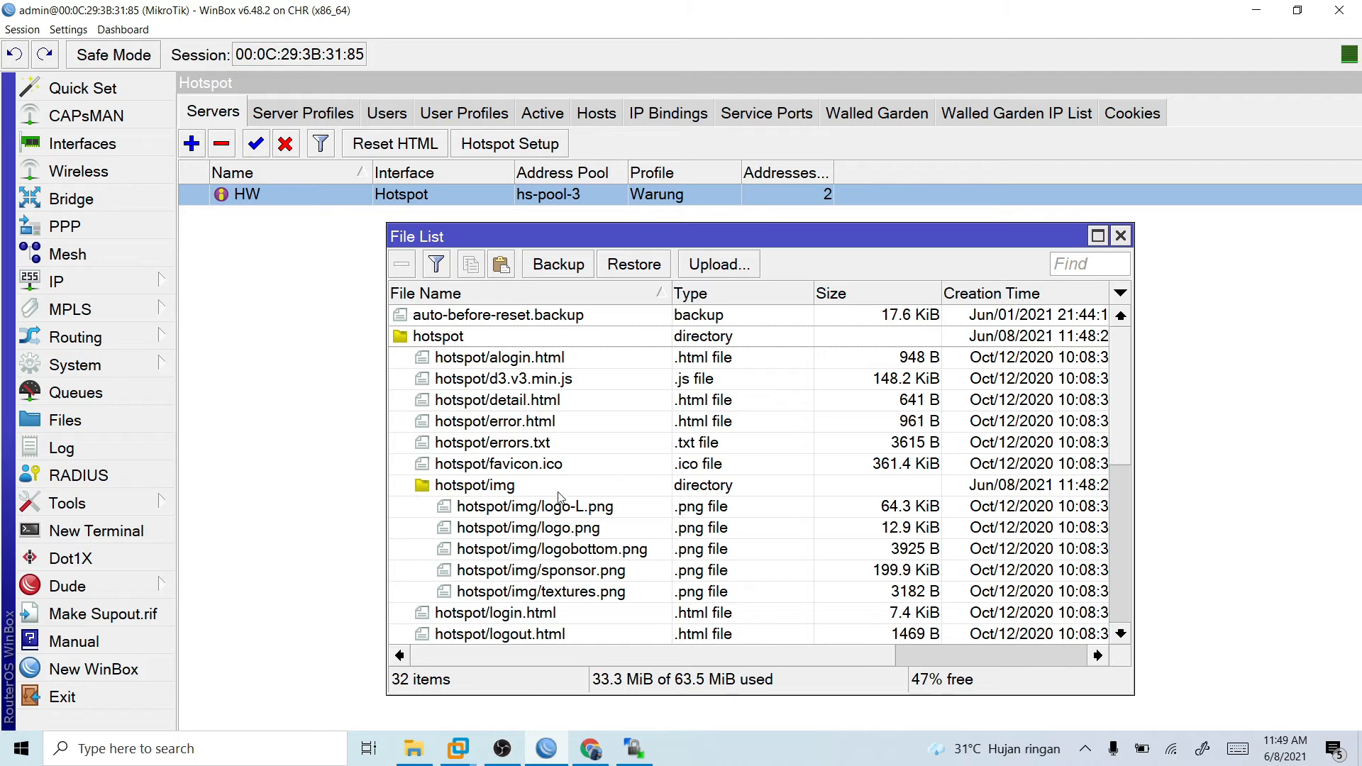
# - Switch to the Windows 7 virtual machine, load 192.168.200.2 in its browser and dismiss the translation prompt on the login page
pyautogui.moveTo(449, 729)
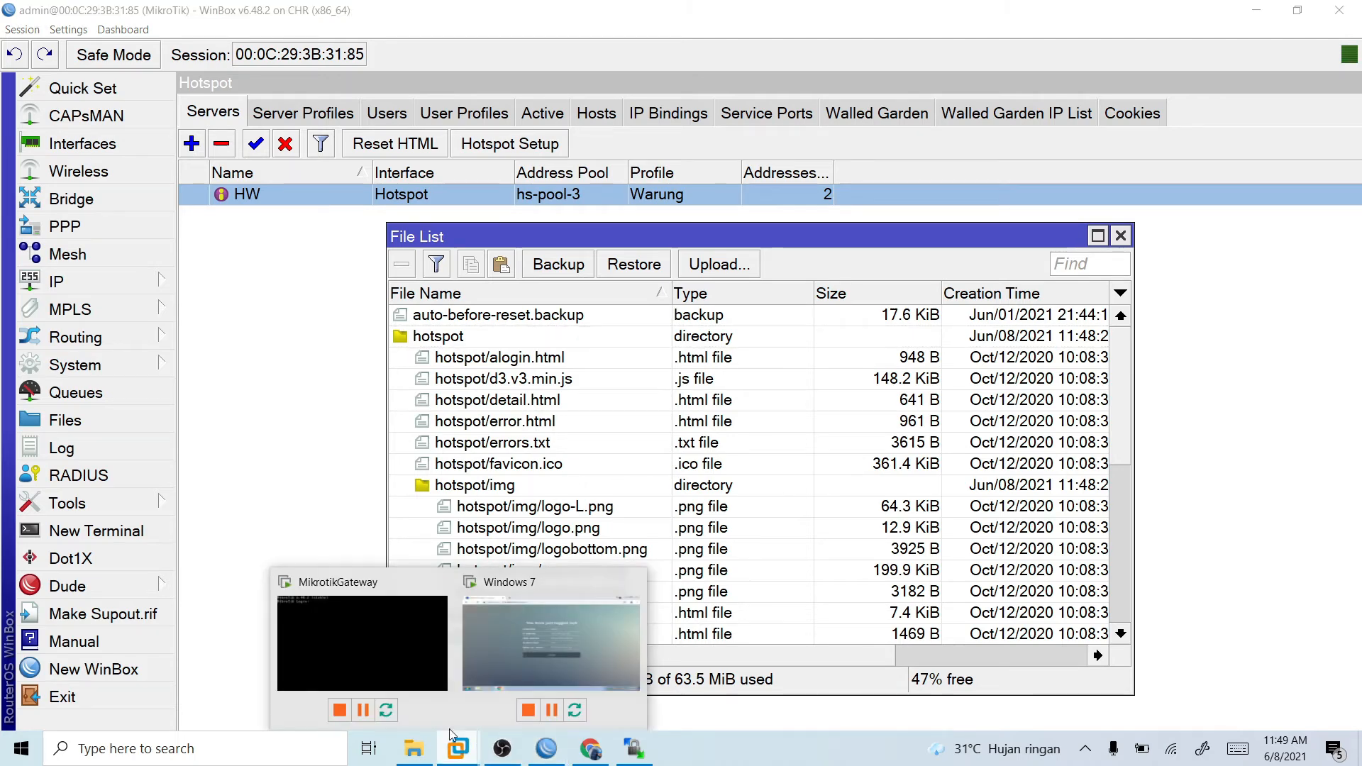
pyautogui.click(533, 586)
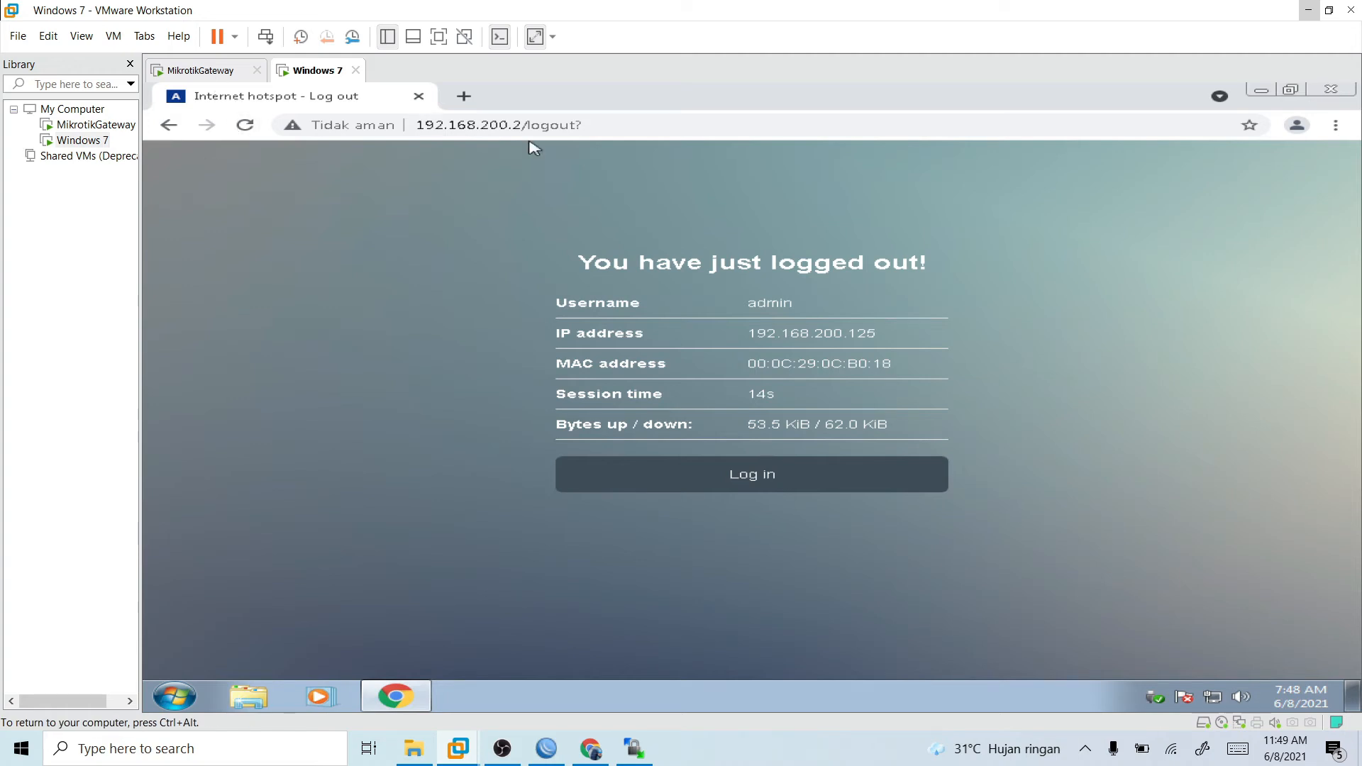
pyautogui.moveTo(523, 130); pyautogui.dragTo(664, 132)
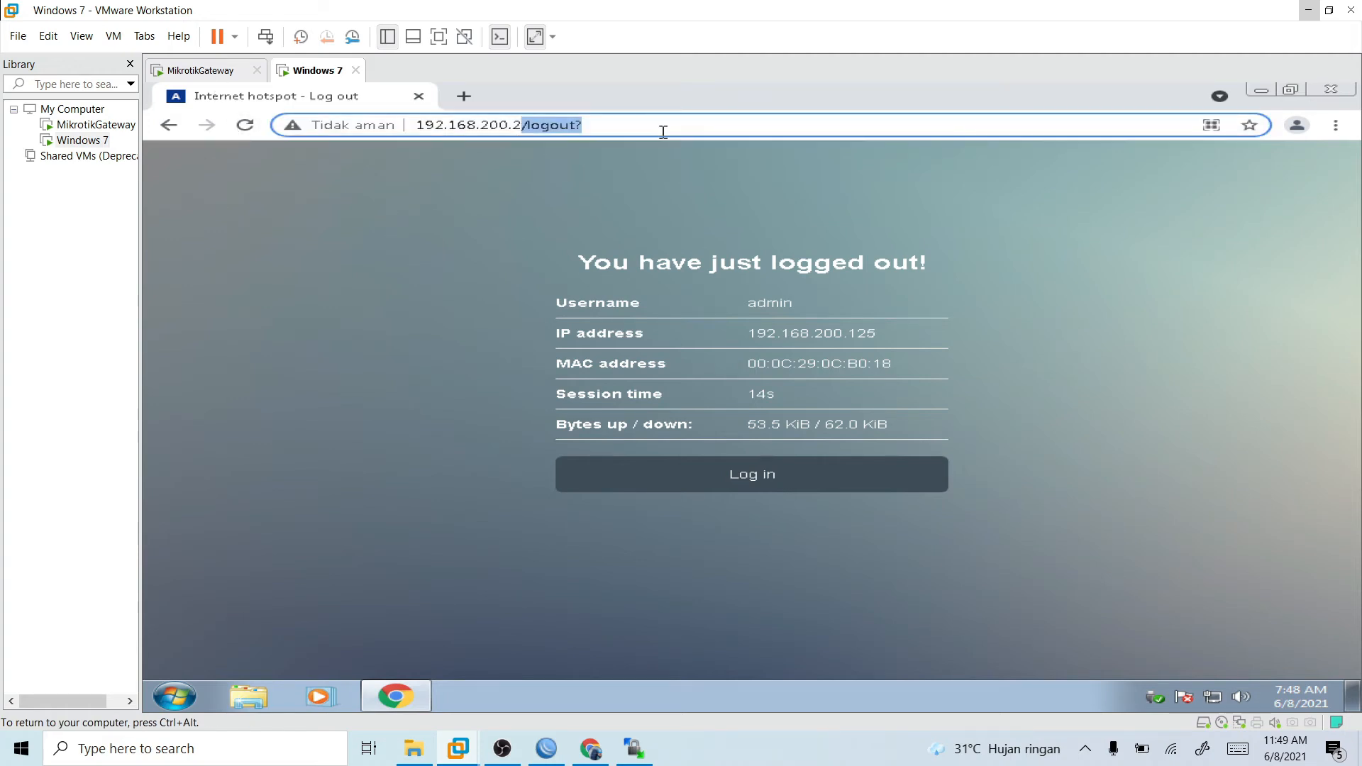
pyautogui.press('BackSpace')
pyautogui.press('Return')
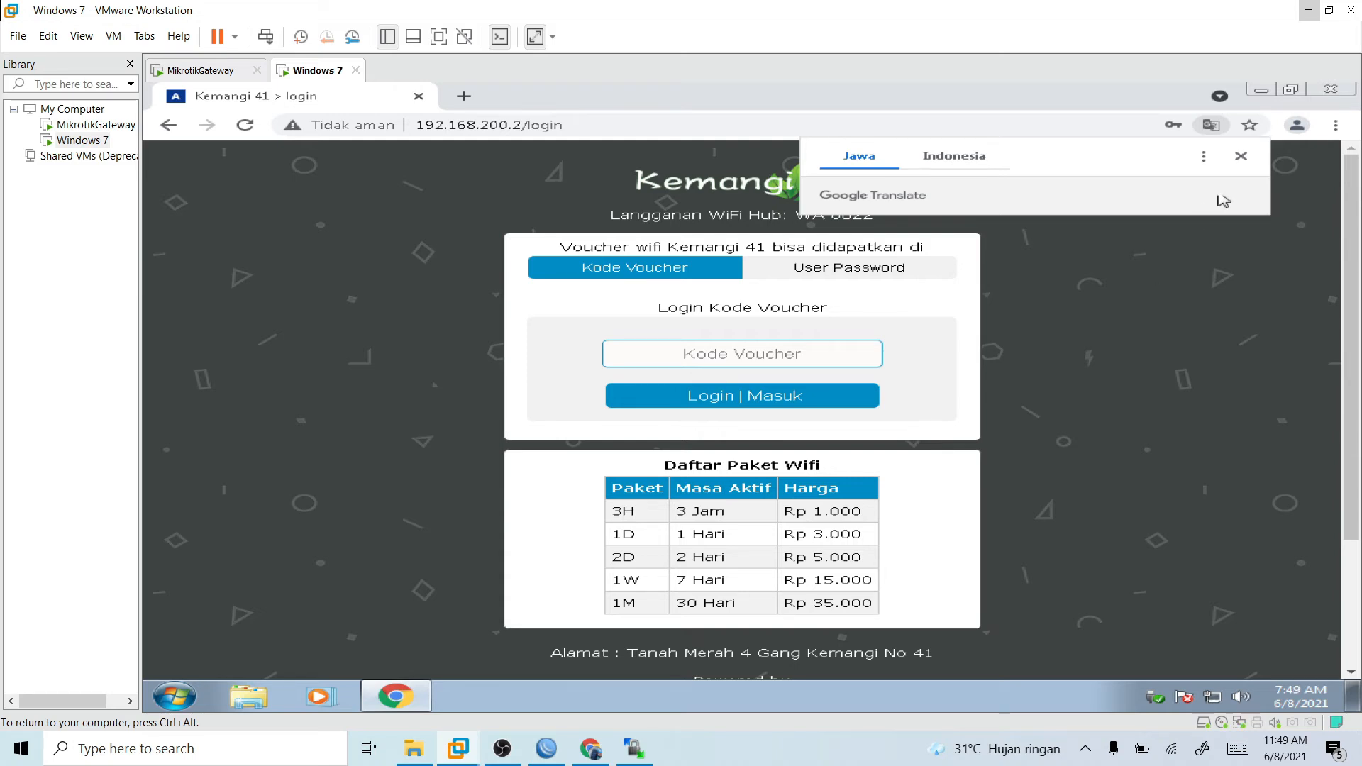
pyautogui.click(1240, 156)
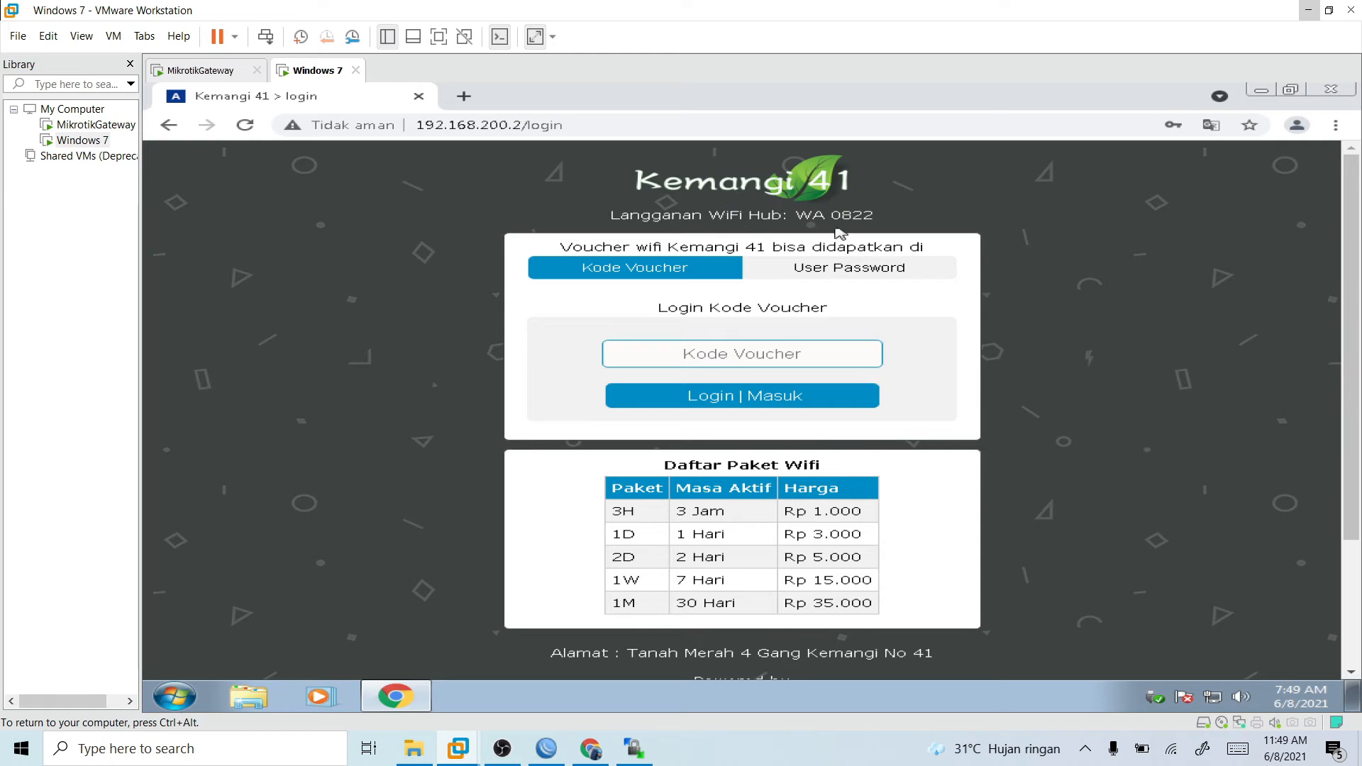
# - Compare the Kode Voucher and User Password forms of the new hotspot login page, ending on User Password
pyautogui.click(837, 273)
pyautogui.click(722, 270)
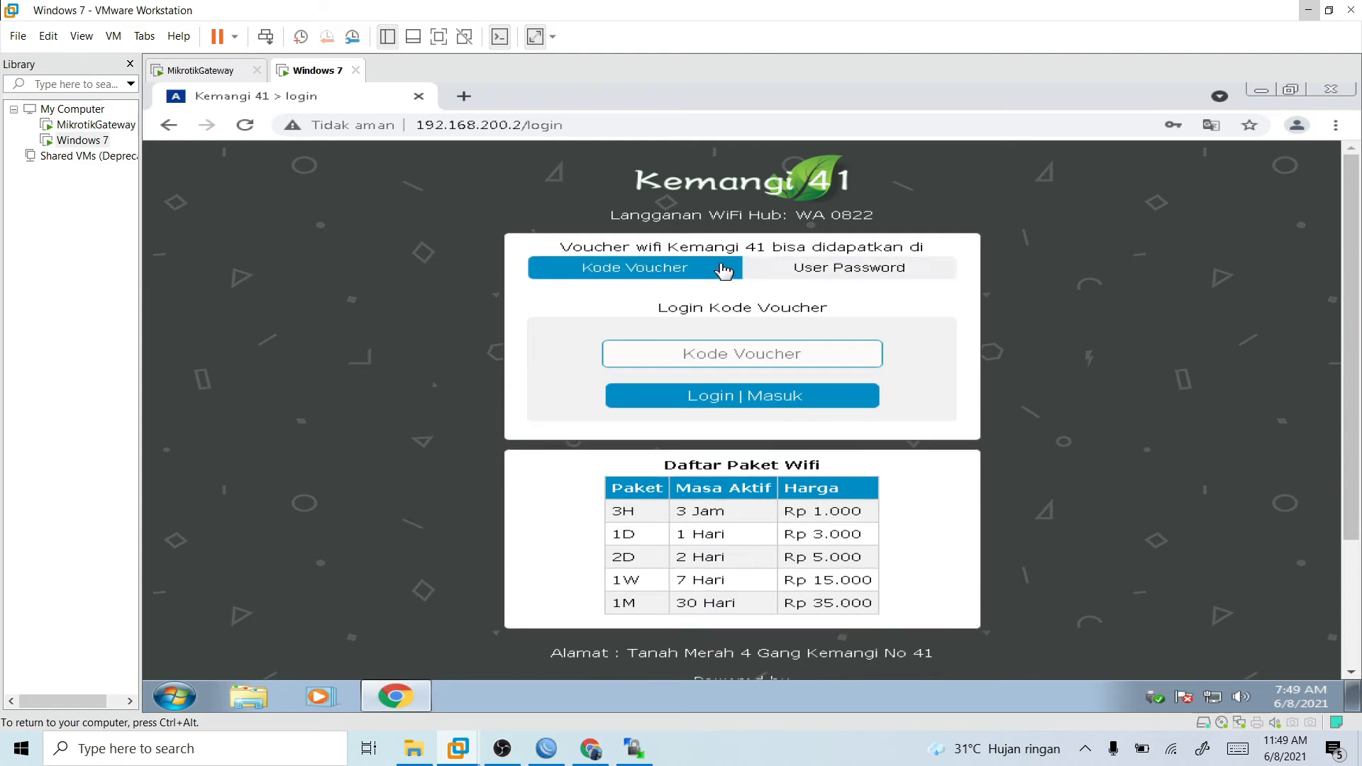
pyautogui.click(770, 268)
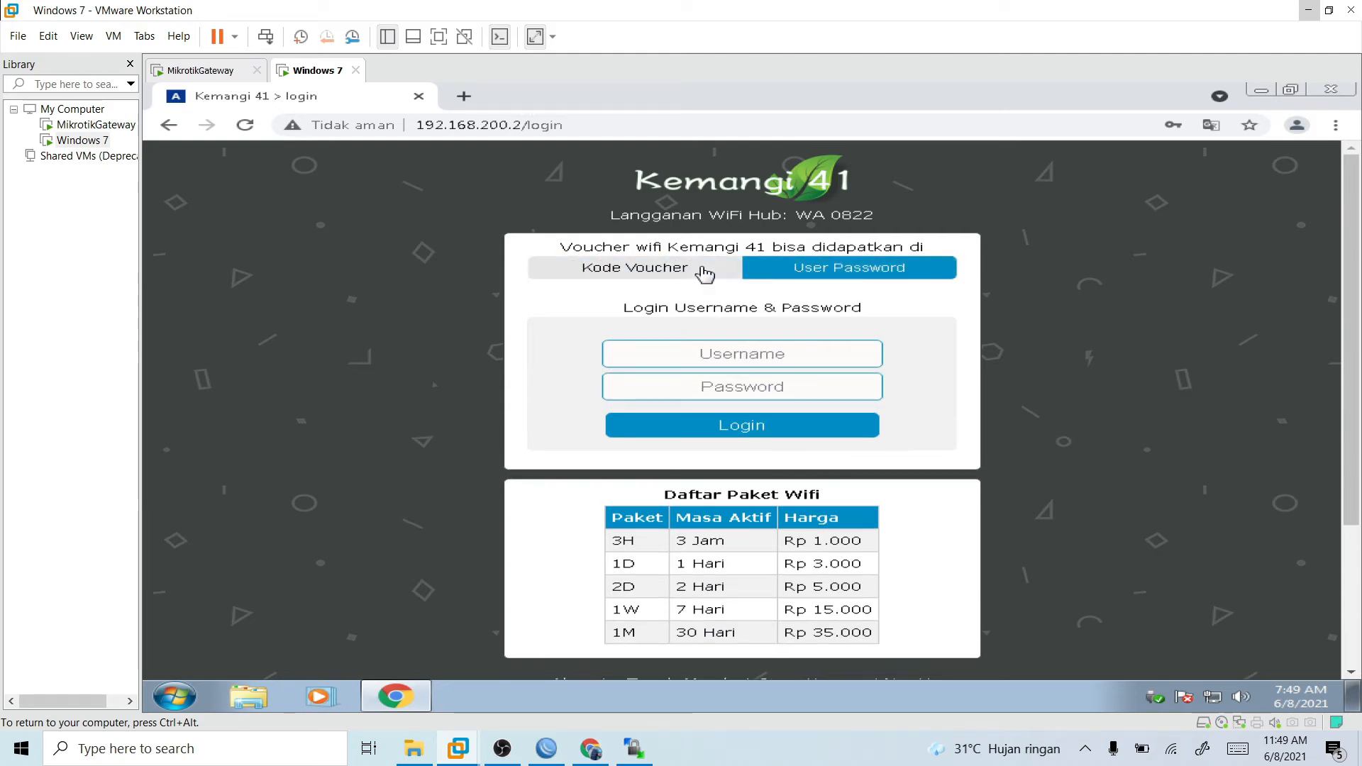
pyautogui.click(688, 270)
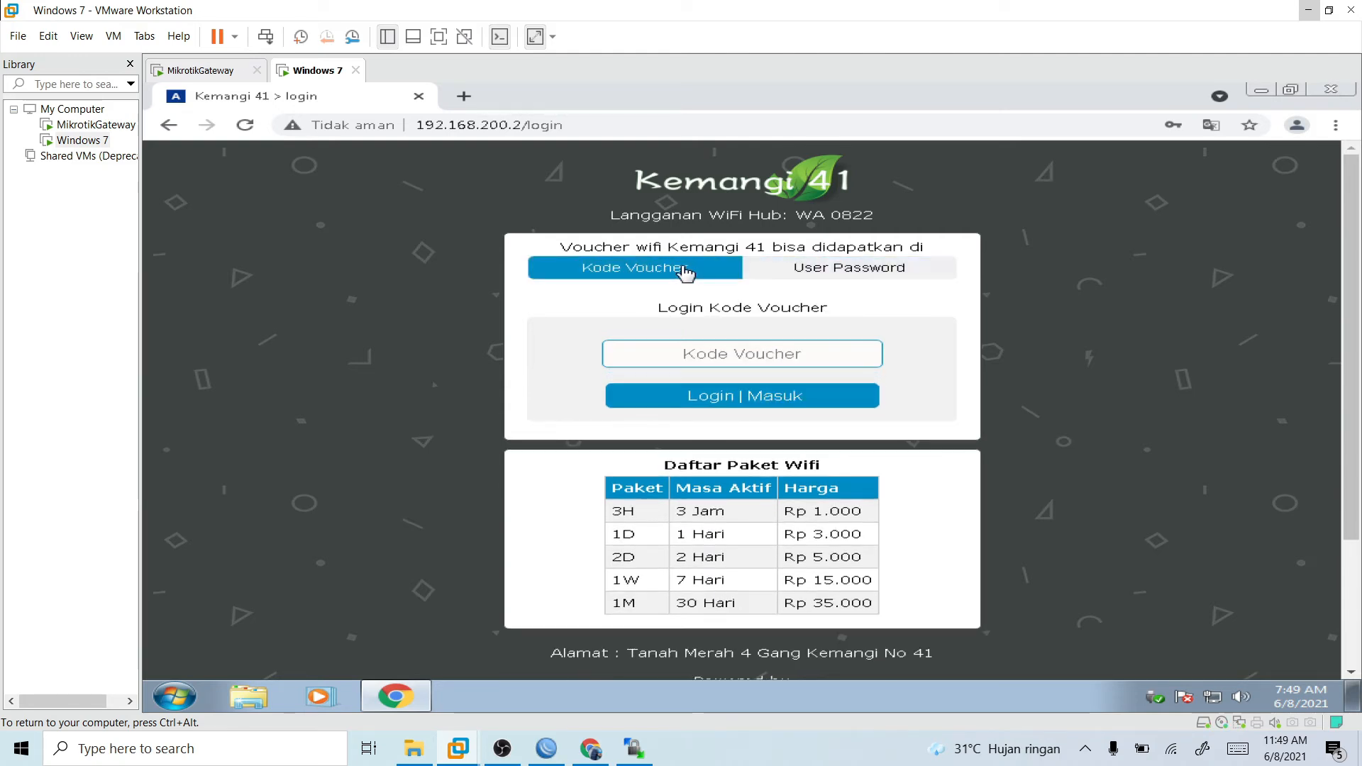
pyautogui.click(780, 275)
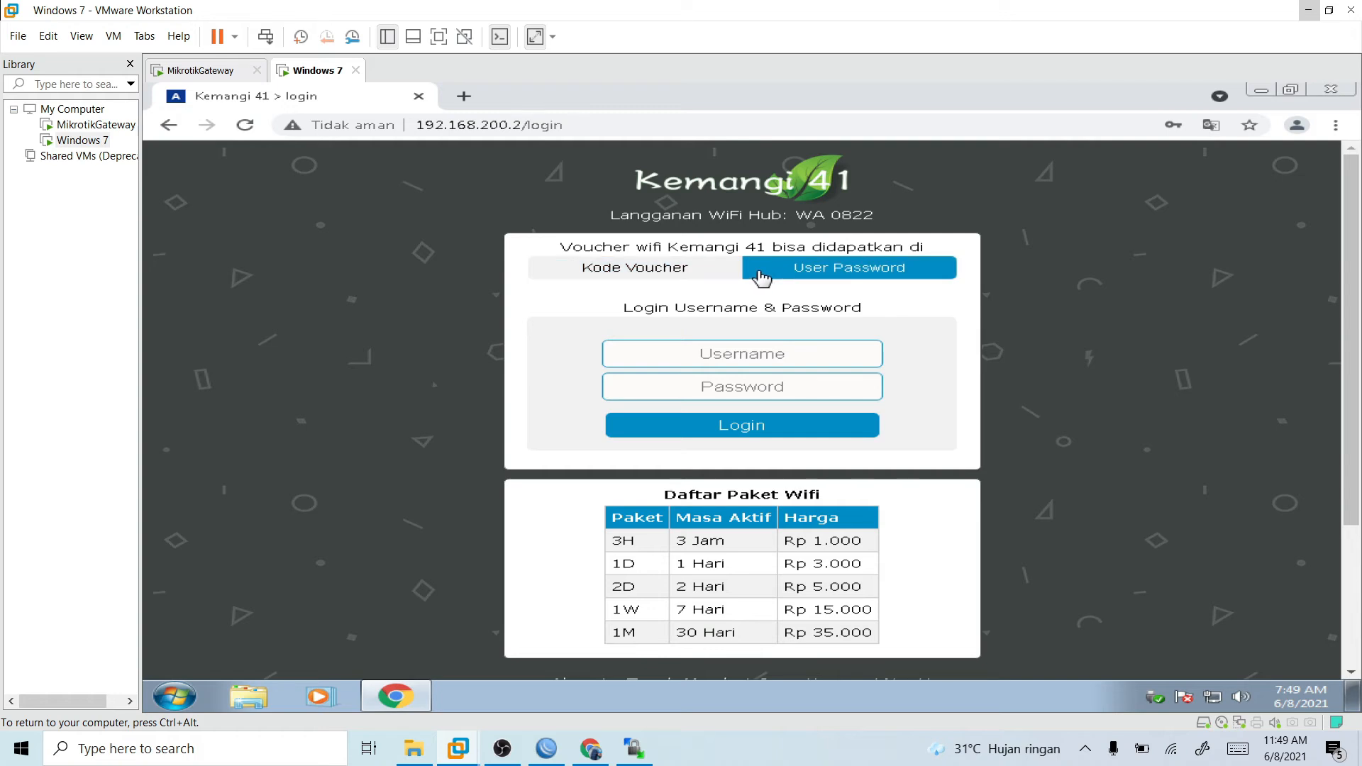
pyautogui.click(679, 268)
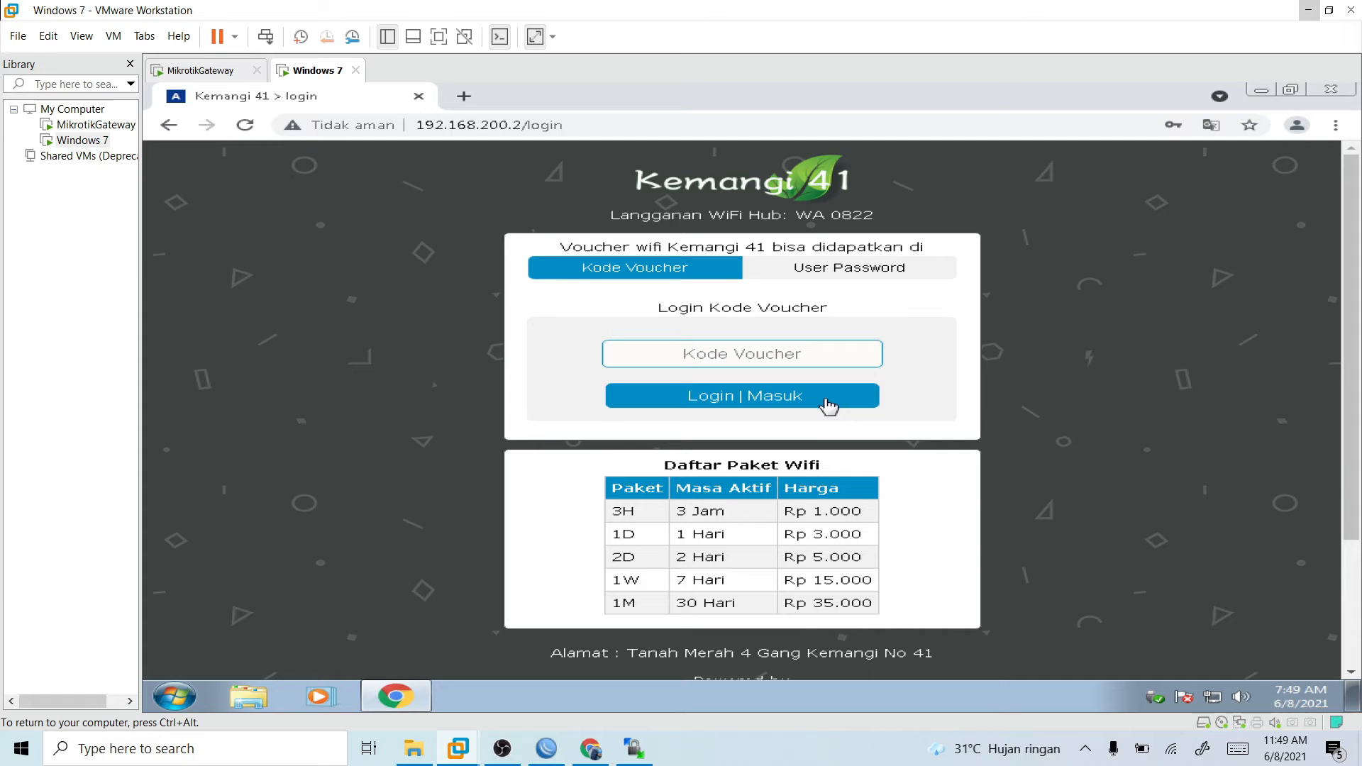
pyautogui.click(826, 275)
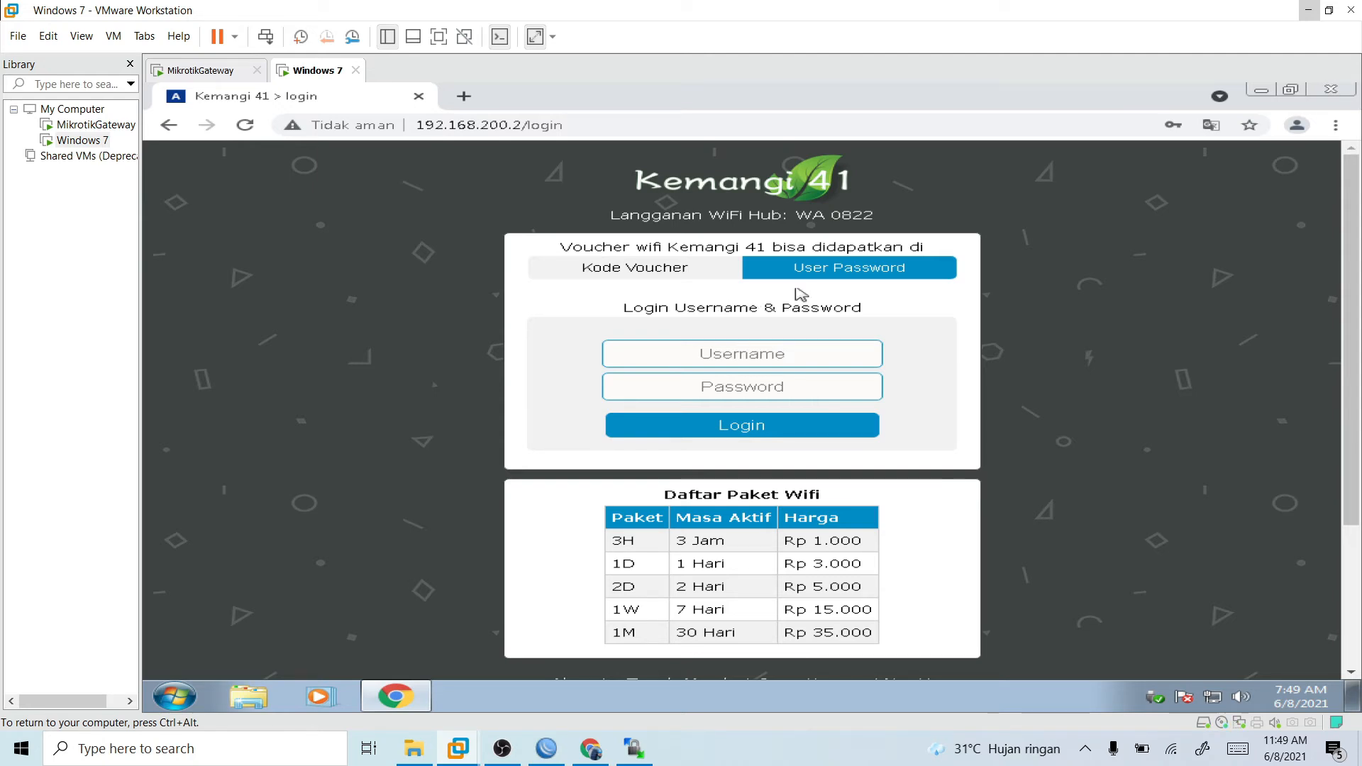
# - Log in to the hotspot by filling the username and password fields with the saved admin credentials
pyautogui.click(753, 349)
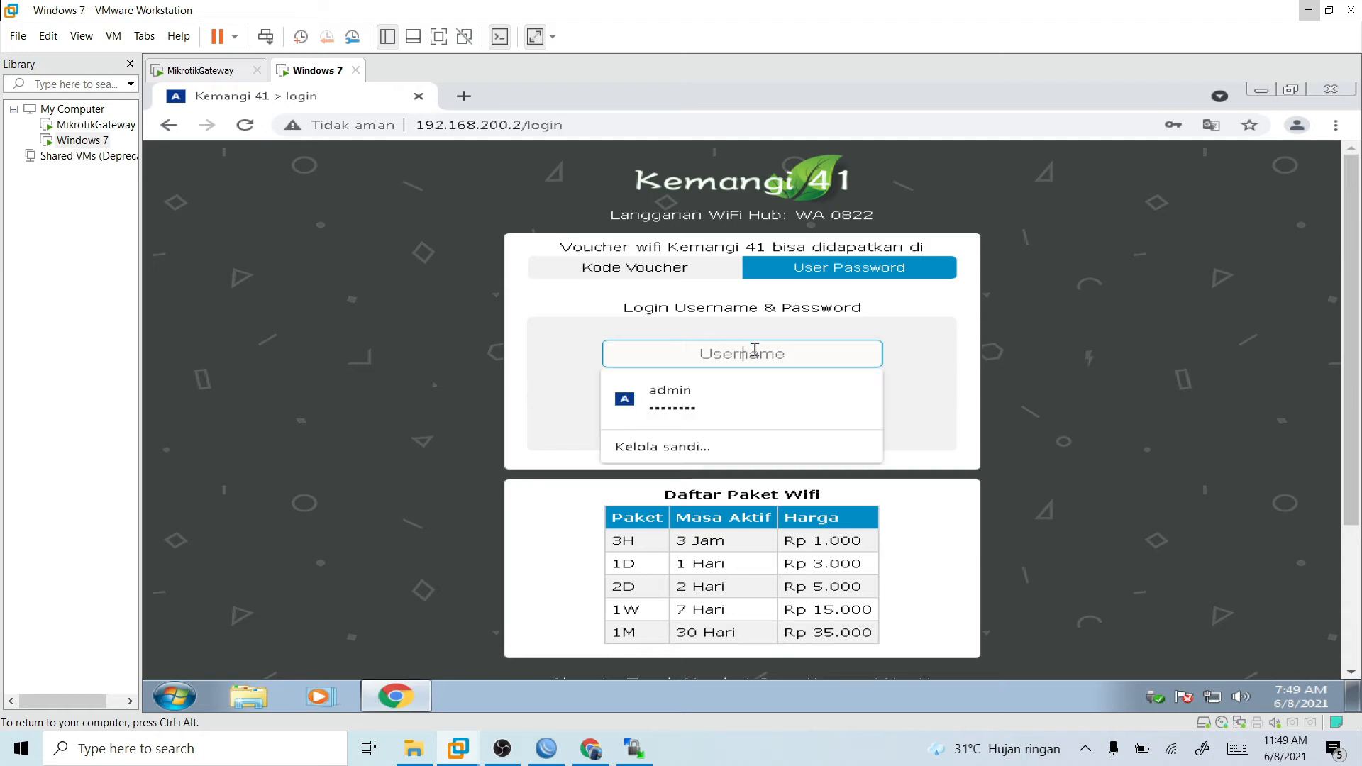
pyautogui.click(765, 380)
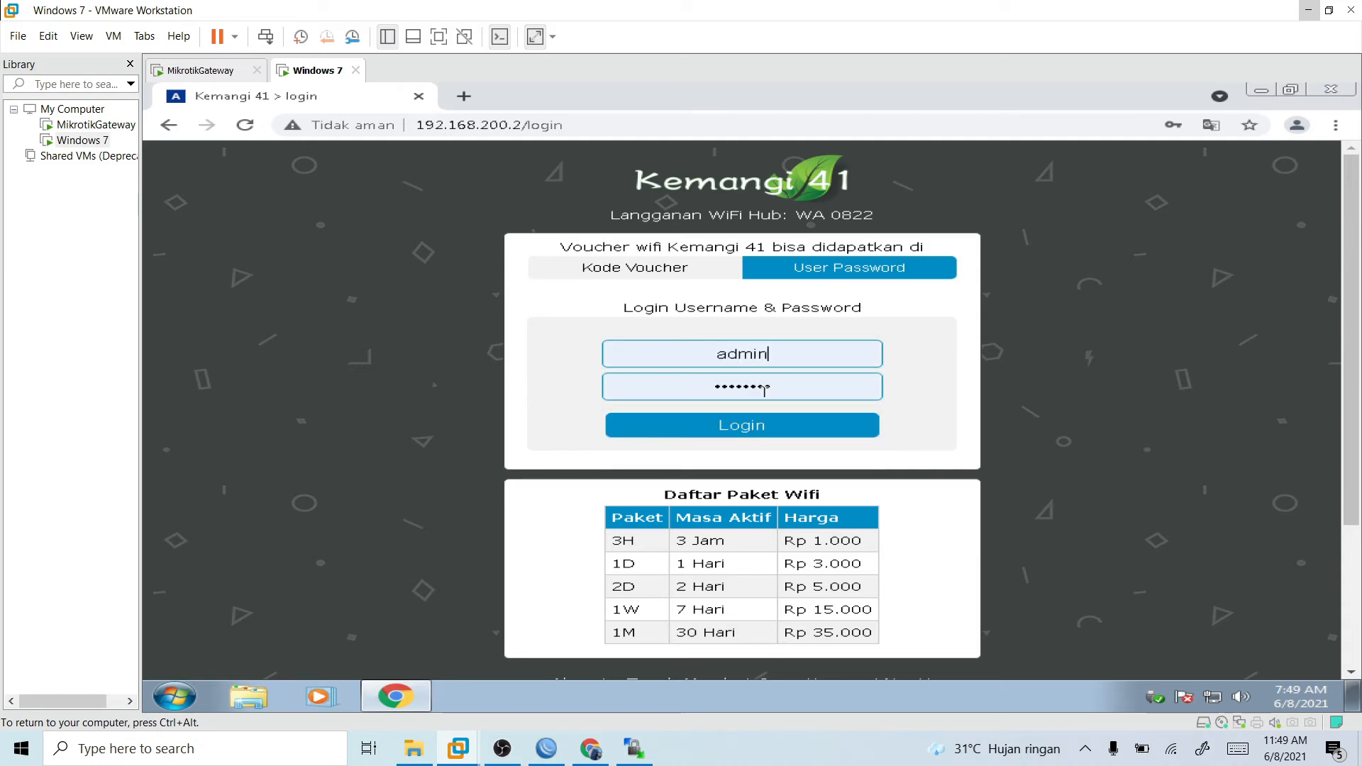
pyautogui.click(766, 418)
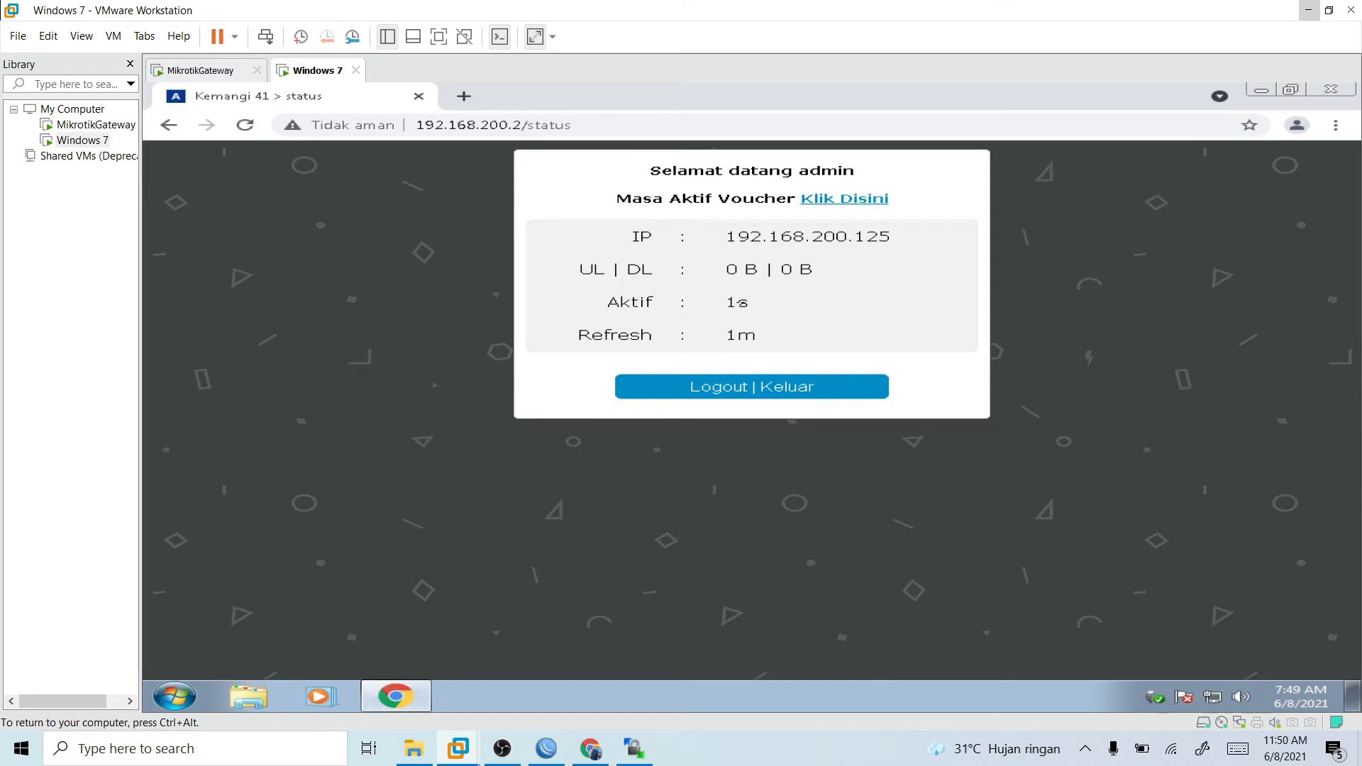
# - Log out of the hotspot, return to the login page and dismiss the translation prompt
pyautogui.click(754, 387)
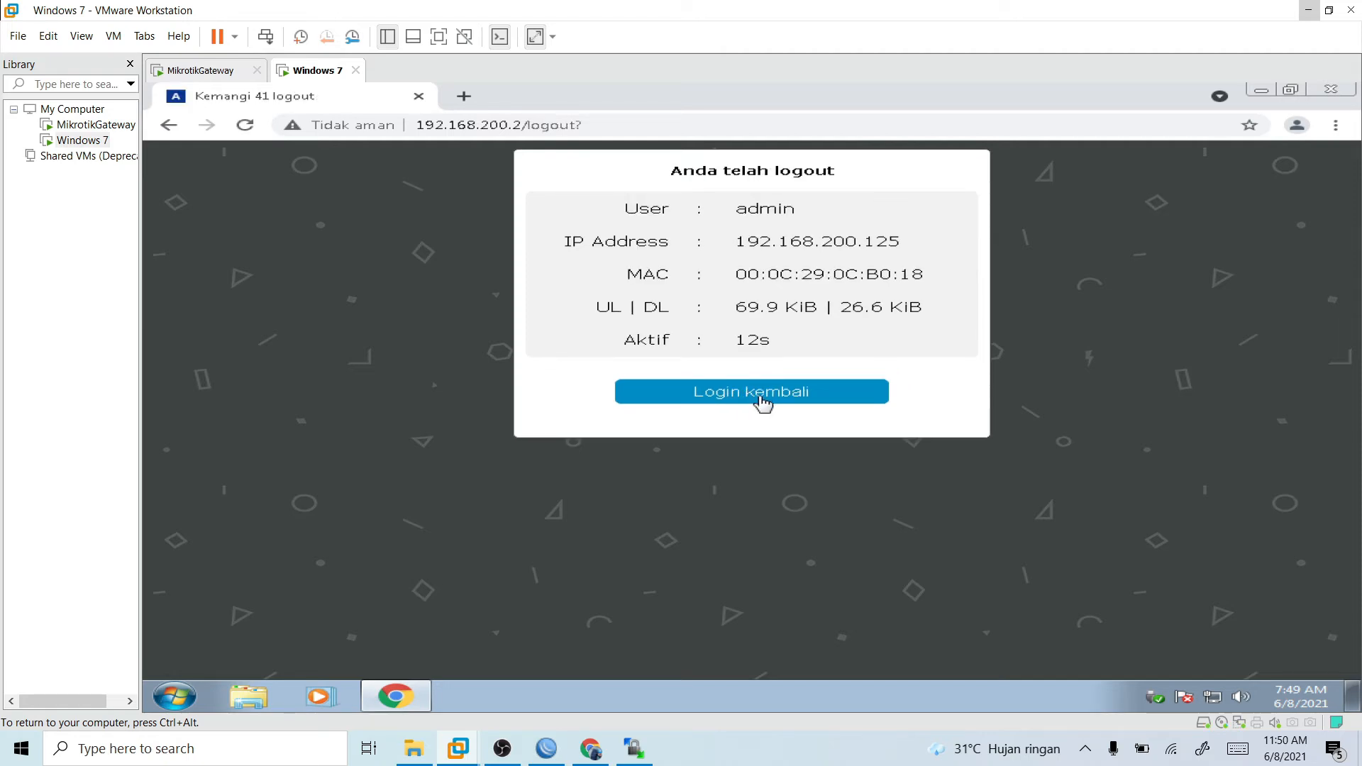
pyautogui.click(763, 402)
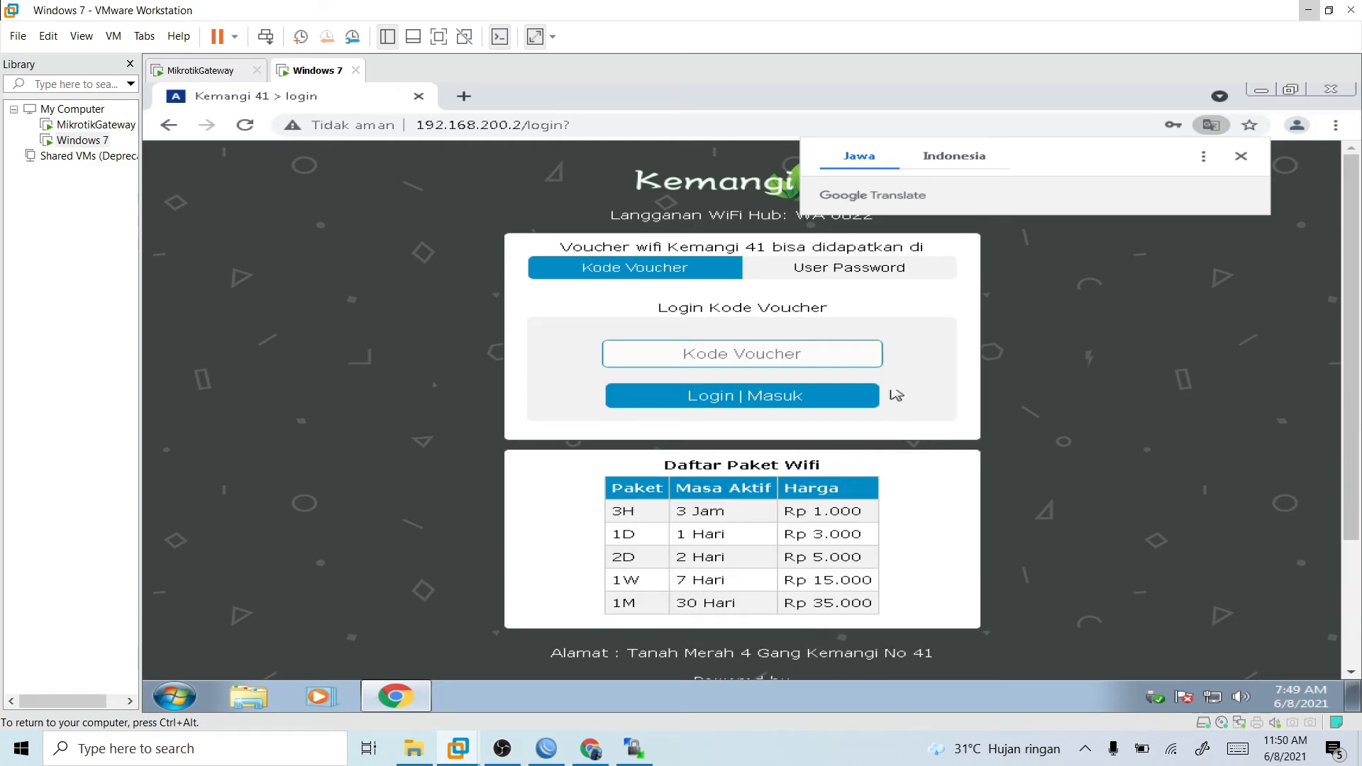
pyautogui.click(1241, 157)
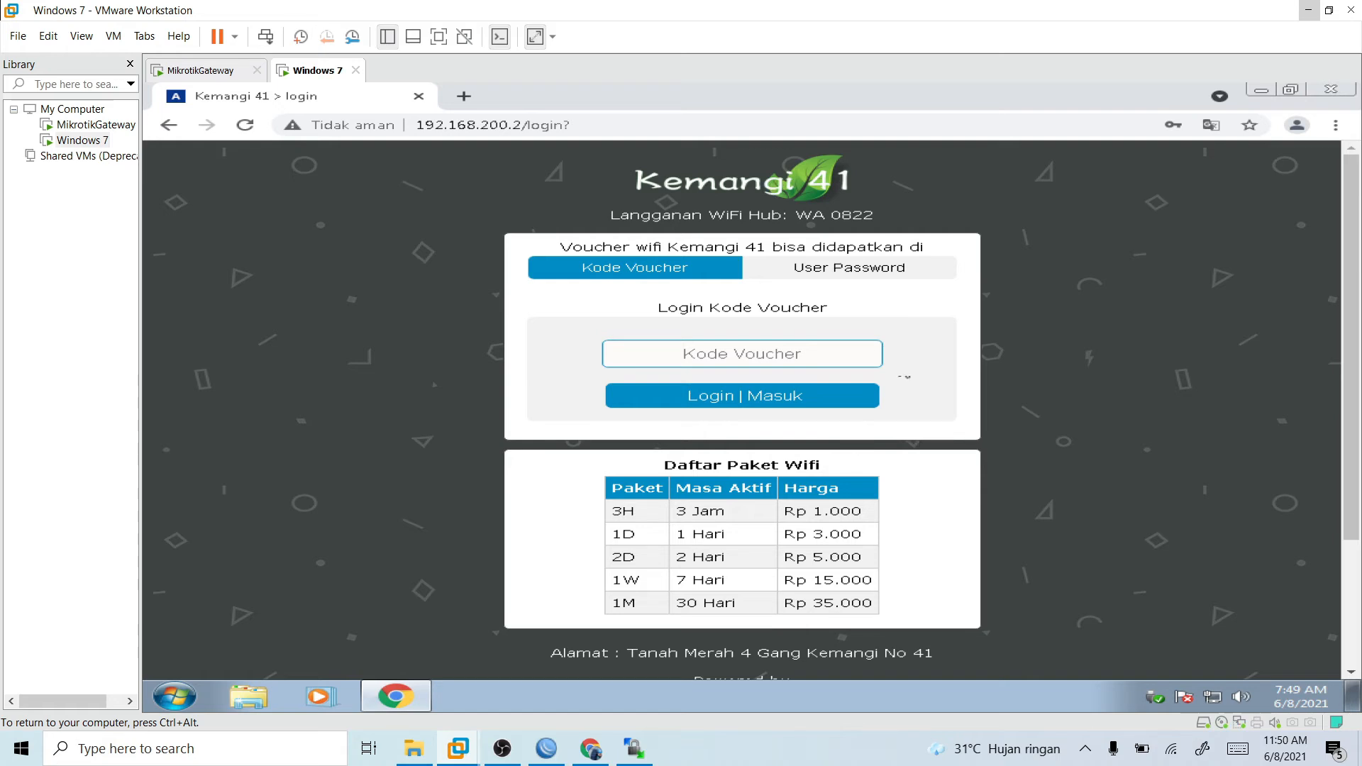
# - Check both login forms again after logging out, ending on Kode Voucher
pyautogui.click(848, 278)
pyautogui.click(721, 268)
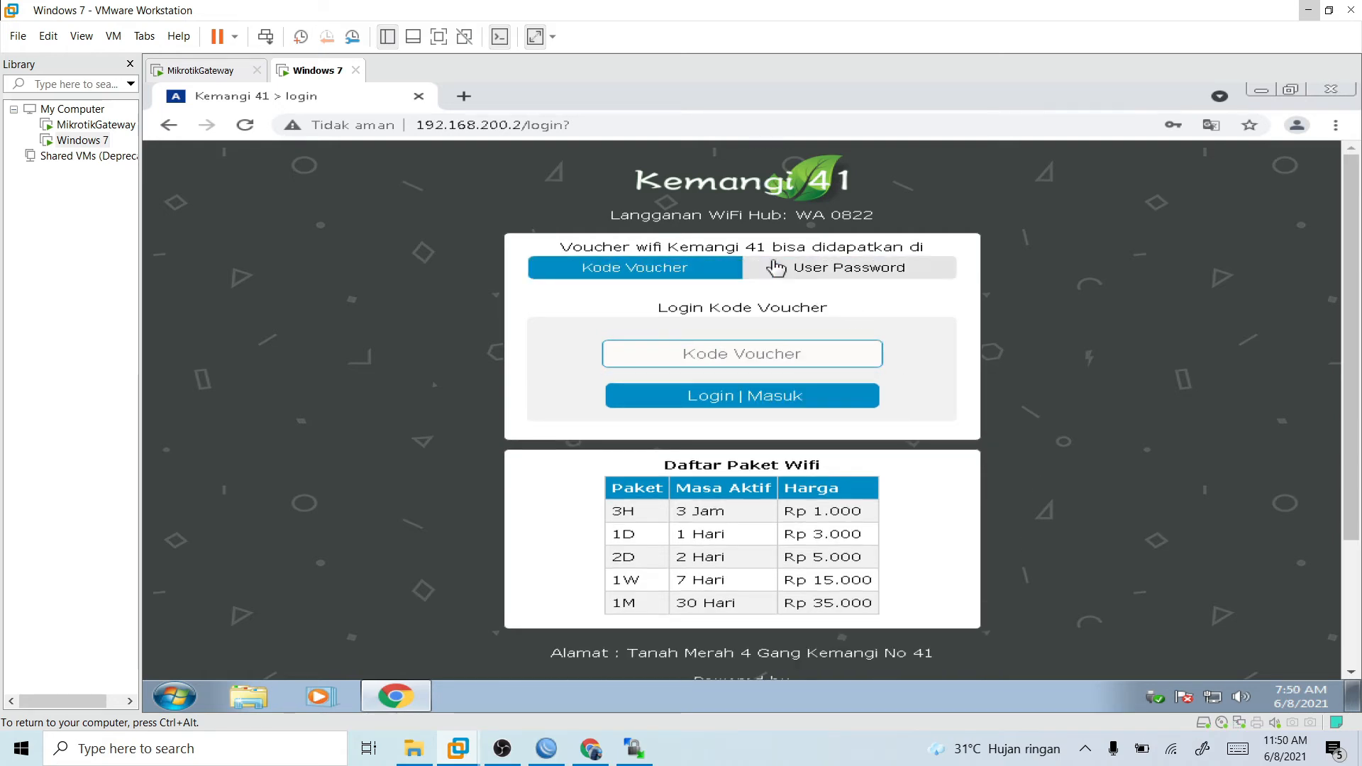
pyautogui.click(778, 269)
pyautogui.click(689, 269)
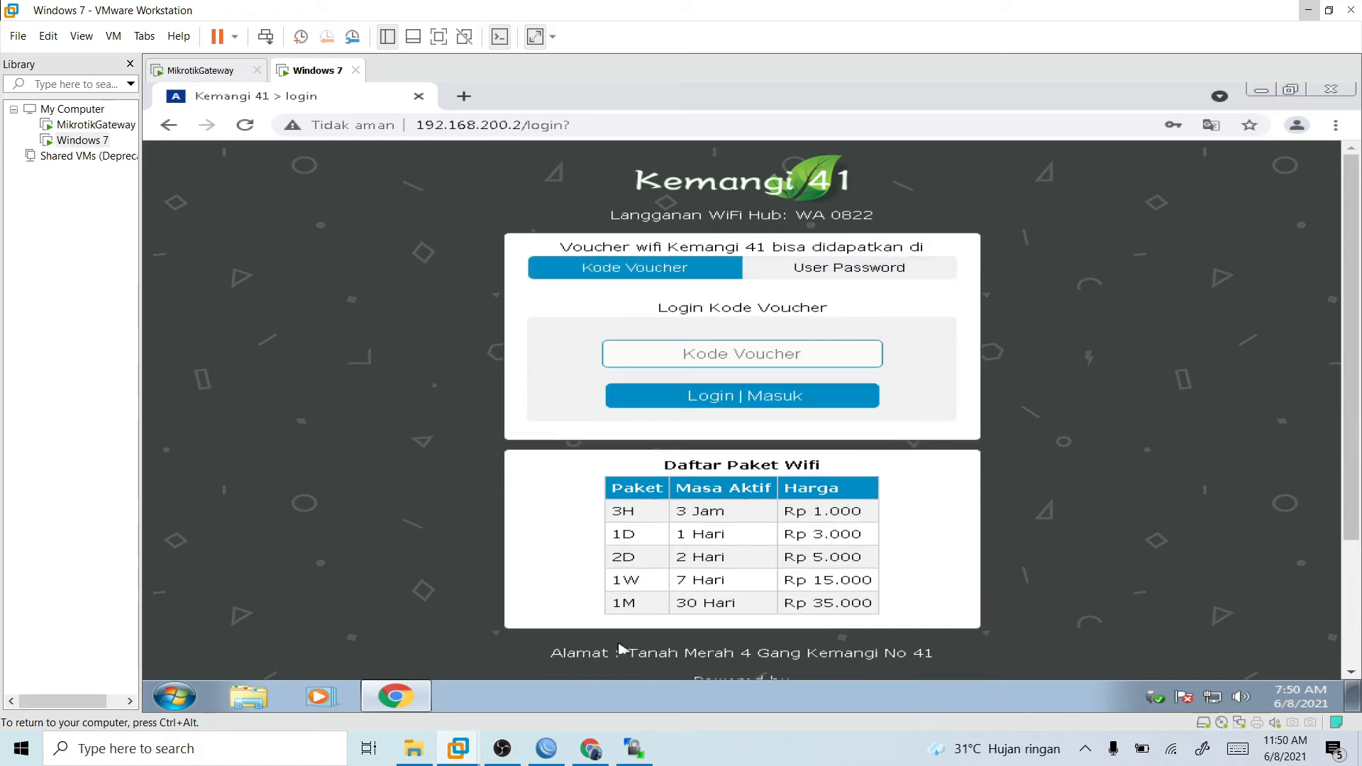
# - Switch to File Explorer and open login.html from the hotspot folder inside templatehotspot for editing in Notepad++
pyautogui.click(413, 748)
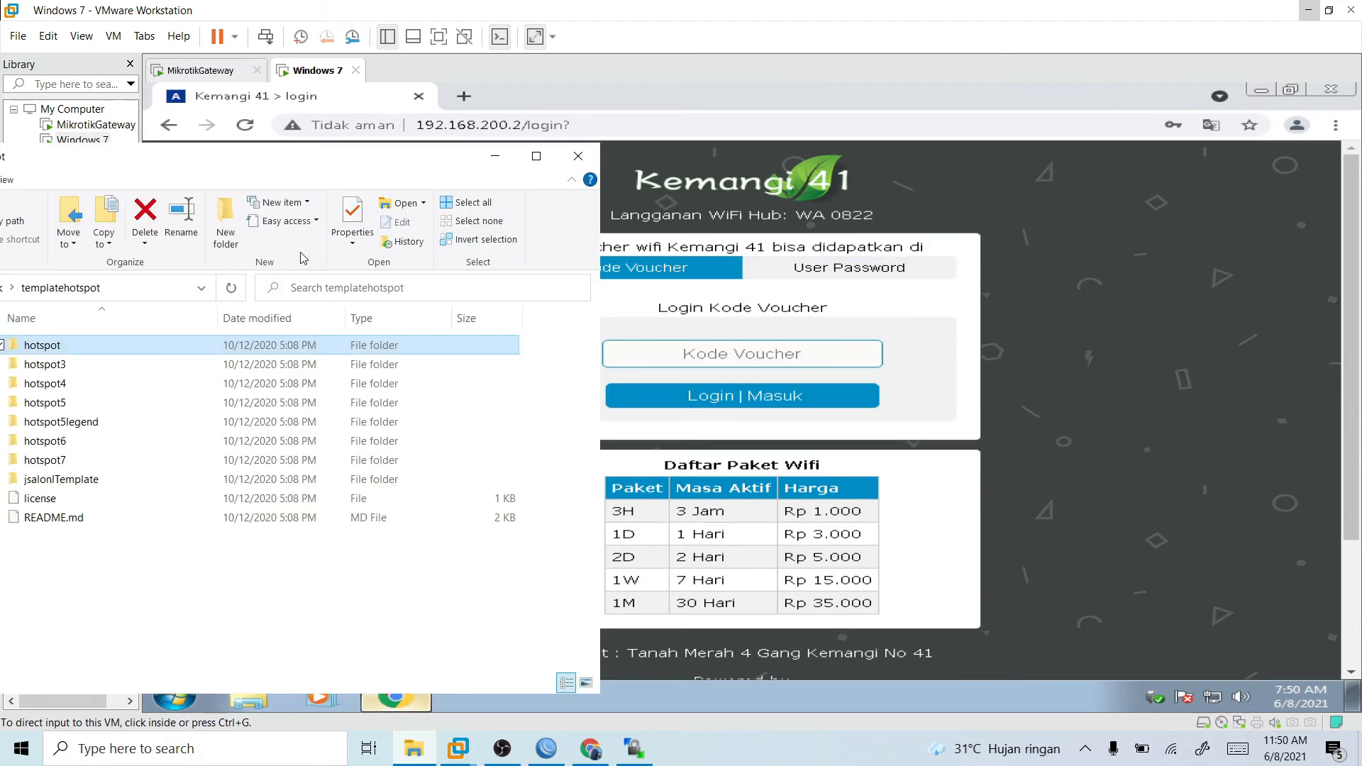
pyautogui.moveTo(309, 163); pyautogui.dragTo(1011, 138)
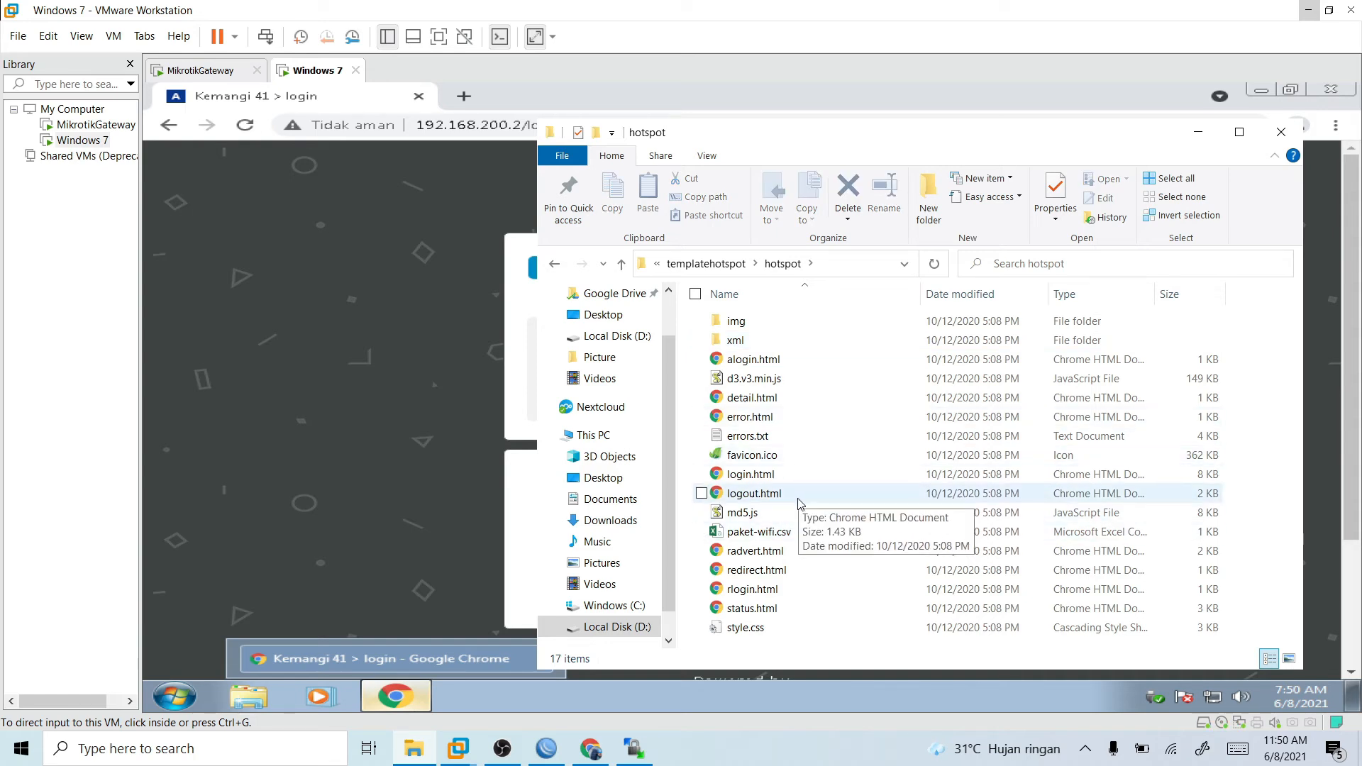
pyautogui.doubleClick(759, 474)
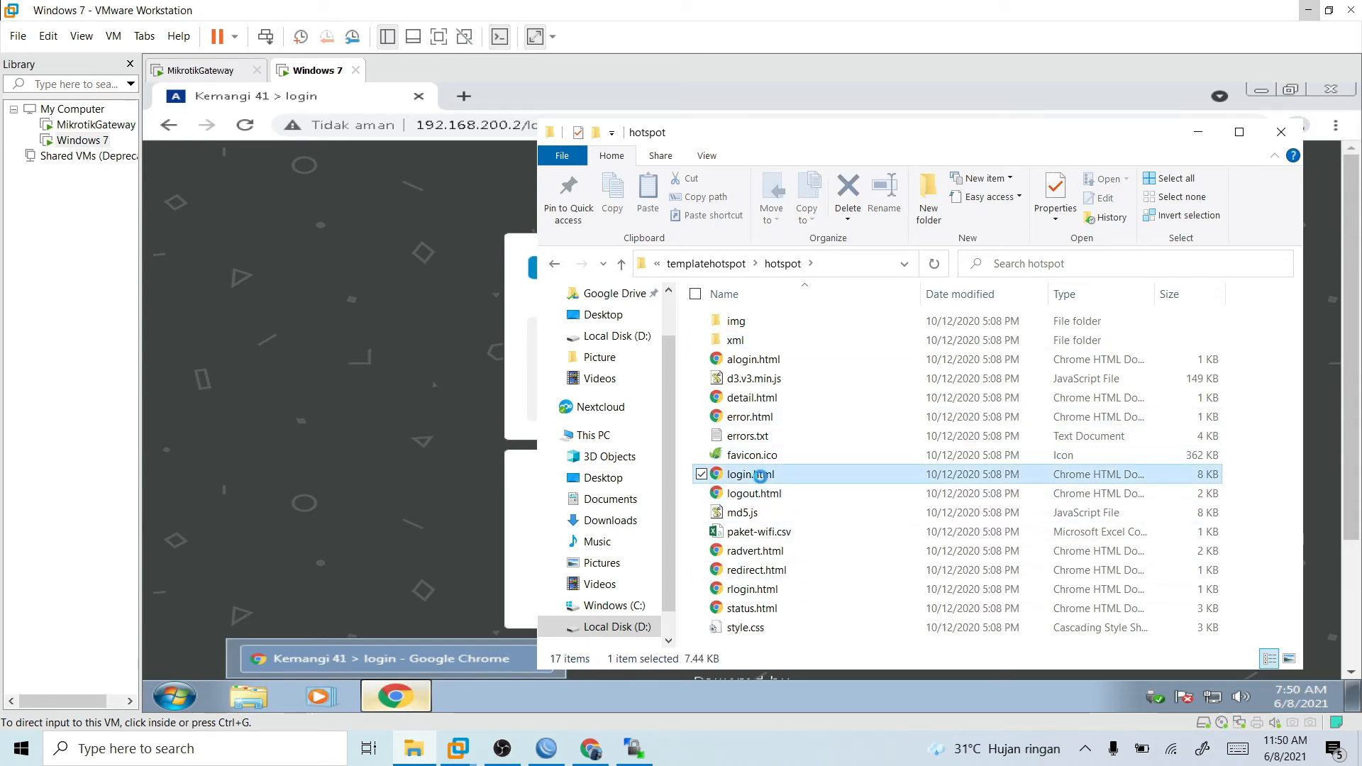
pyautogui.rightClick(759, 474)
pyautogui.press('Escape')
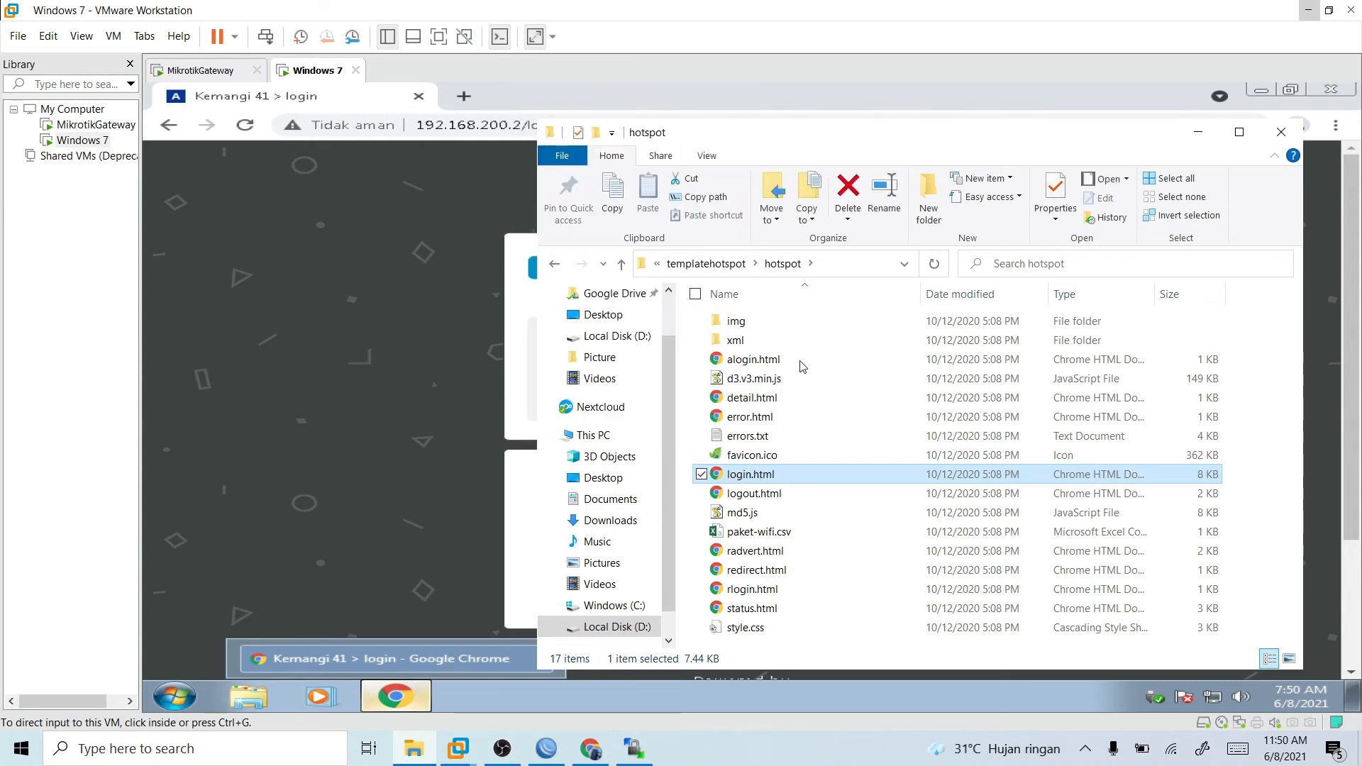
pyautogui.click(802, 363)
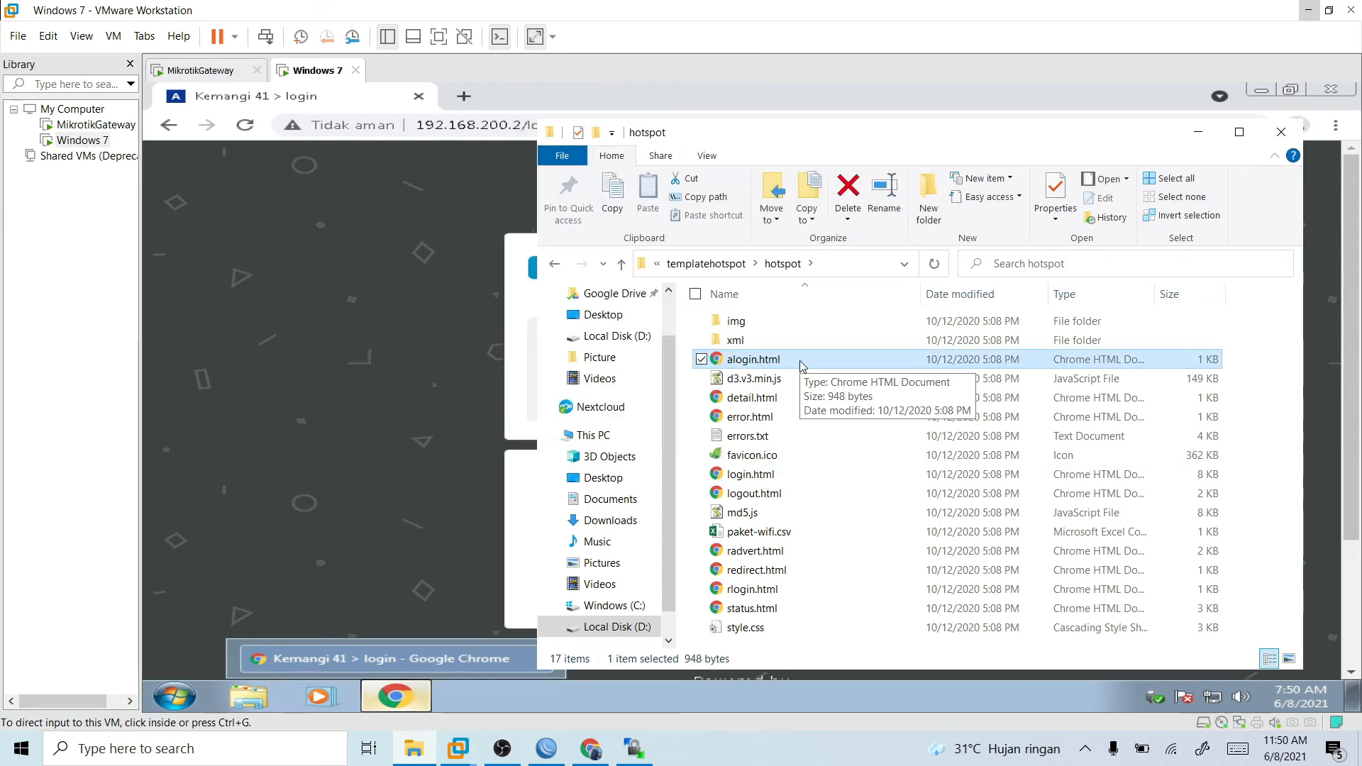
pyautogui.rightClick(783, 479)
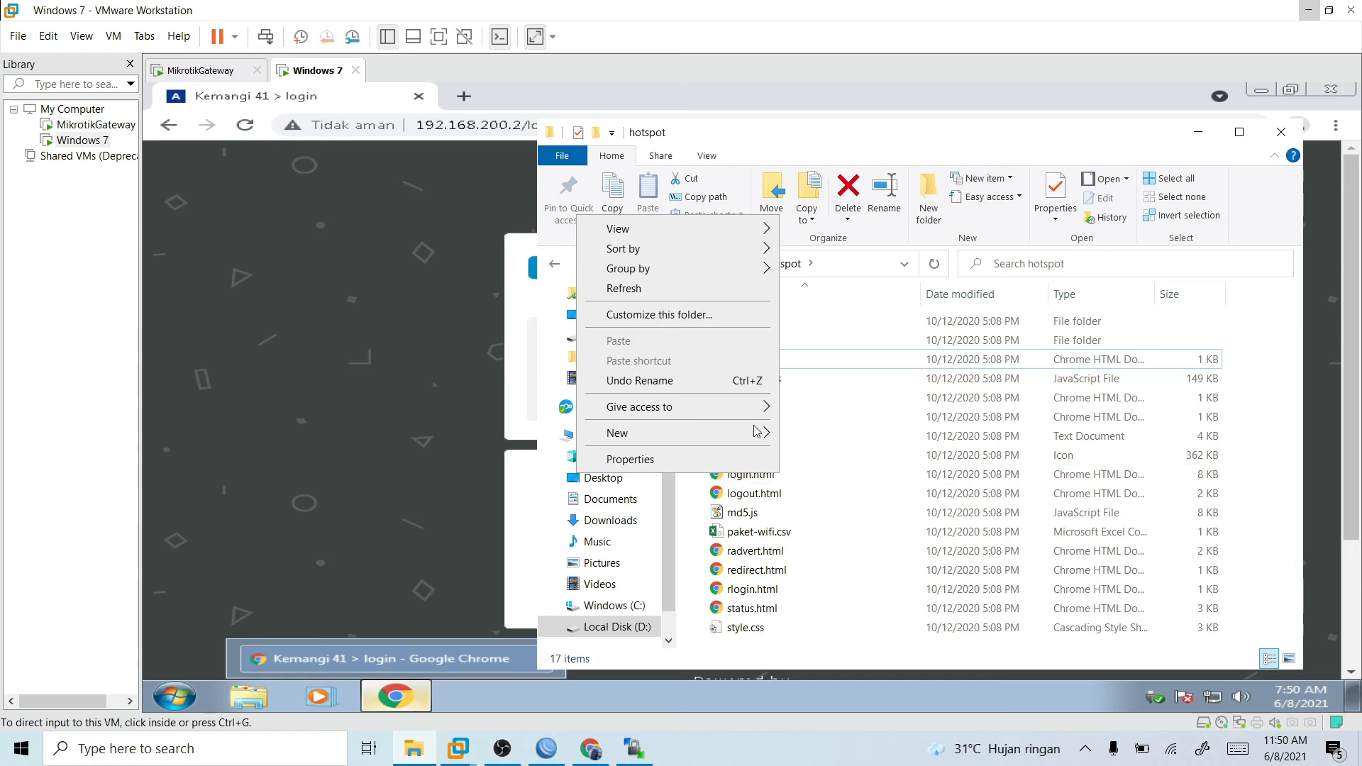
pyautogui.rightClick(799, 470)
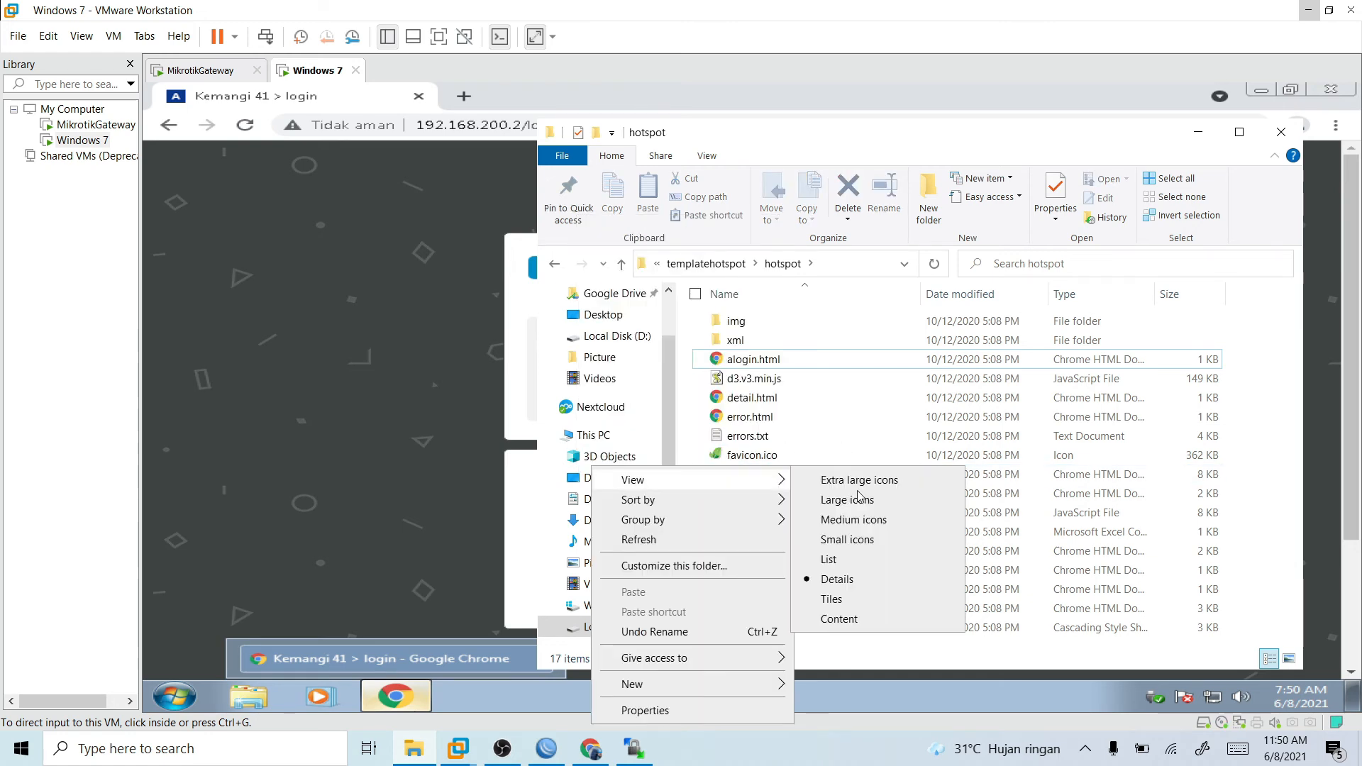
pyautogui.click(1027, 481)
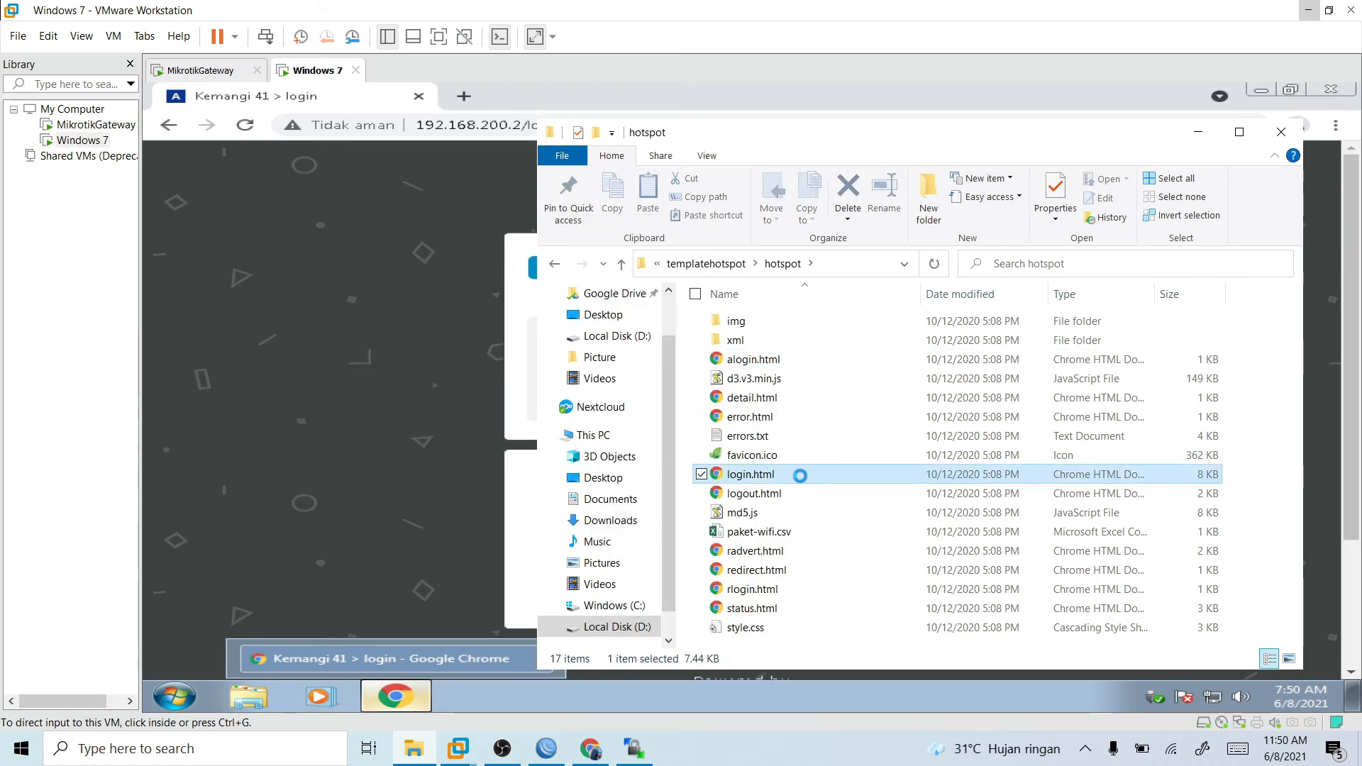
pyautogui.rightClick(803, 482)
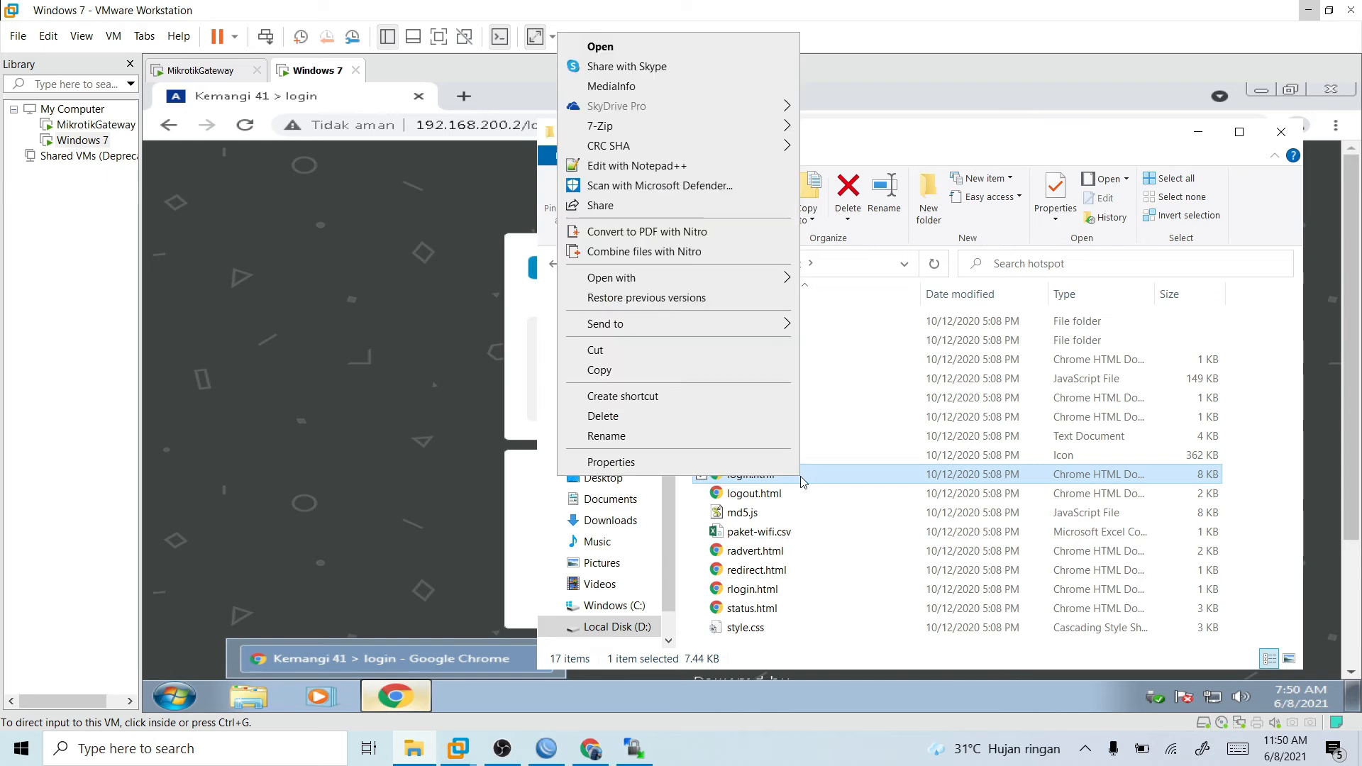
pyautogui.click(696, 174)
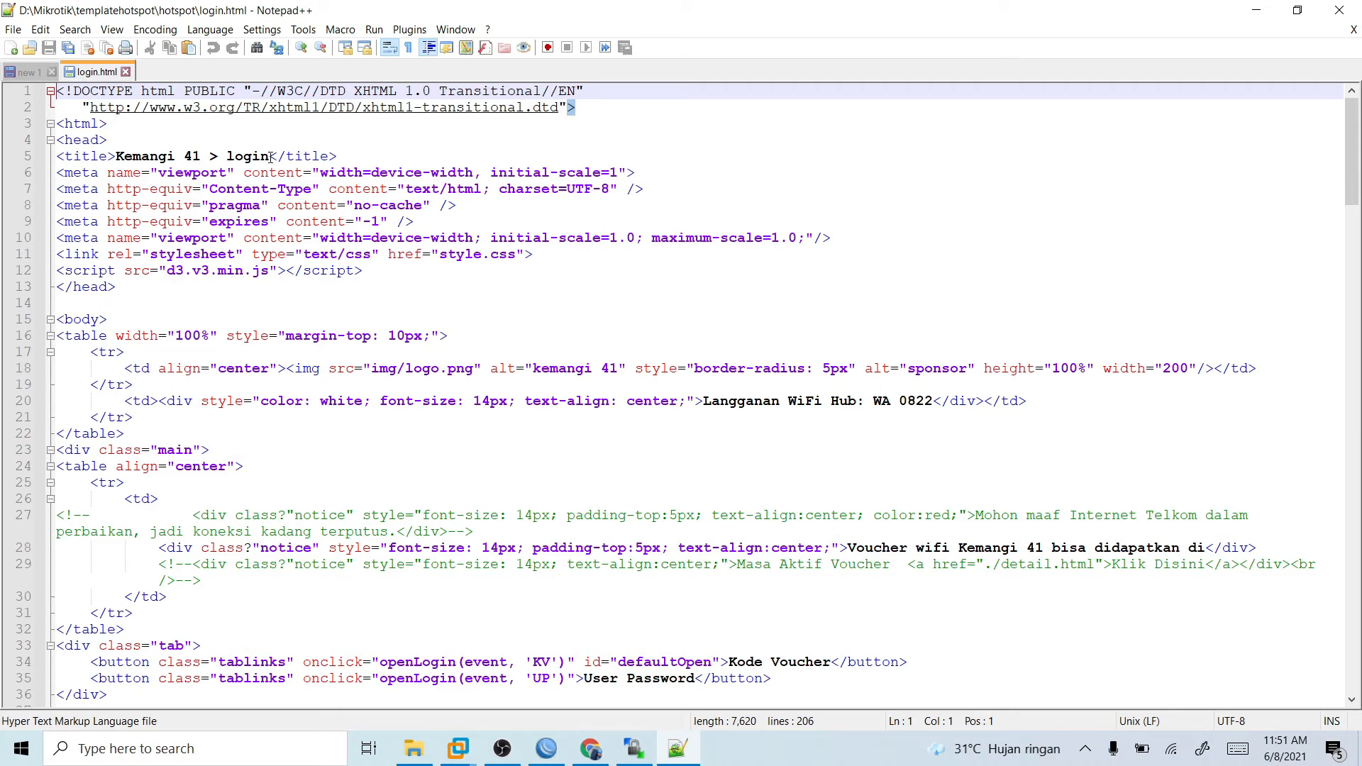
# - Compare the page title in login.html with the login page in the Windows 7 virtual machine, and review the file's body markup
pyautogui.moveTo(227, 157); pyautogui.dragTo(133, 157)
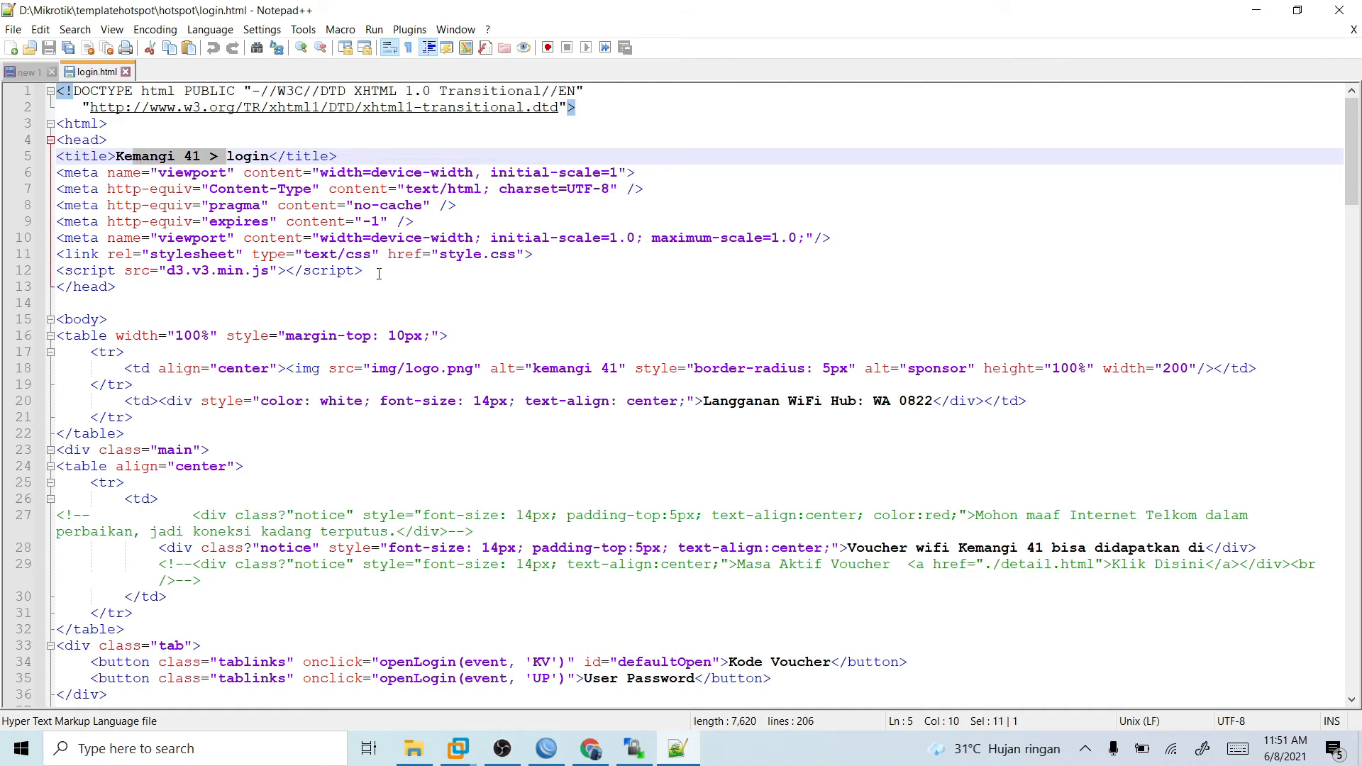
pyautogui.click(460, 749)
pyautogui.click(550, 639)
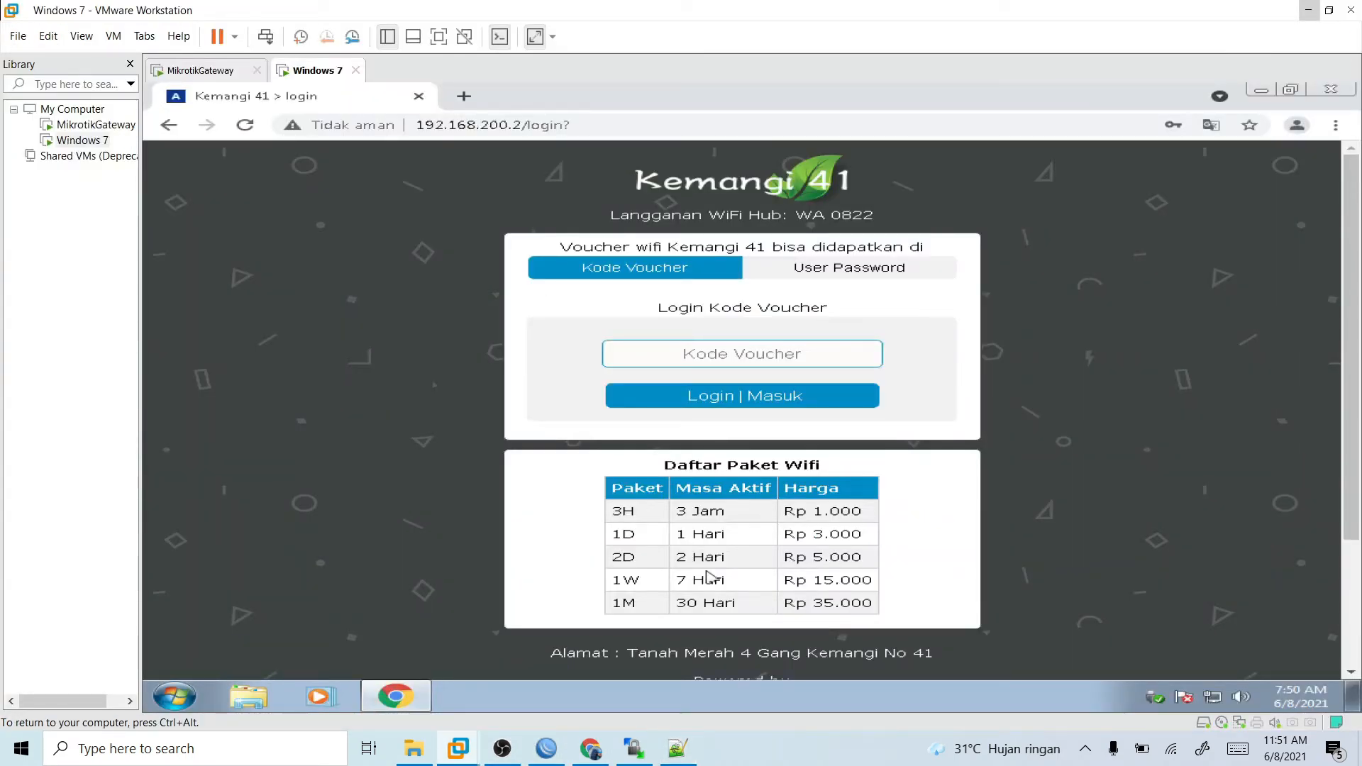
pyautogui.click(678, 748)
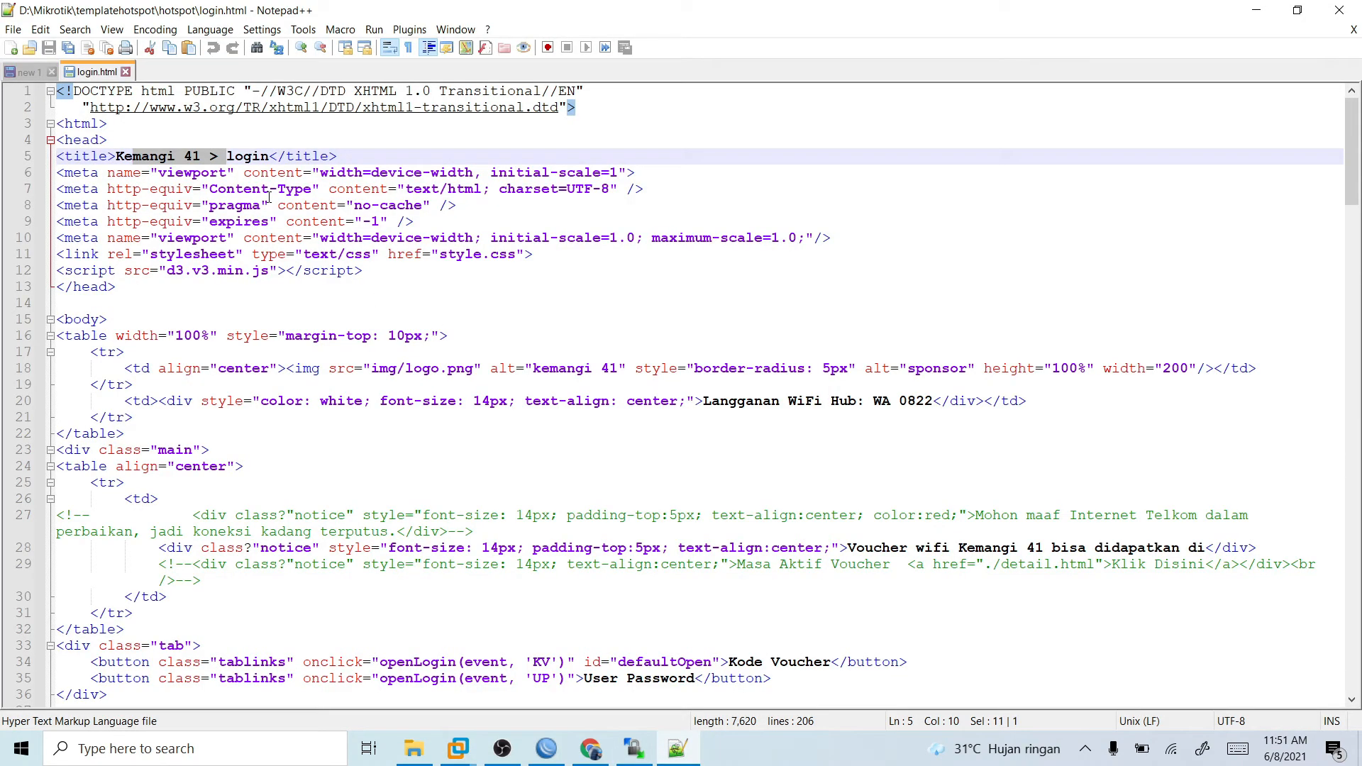
pyautogui.click(668, 756)
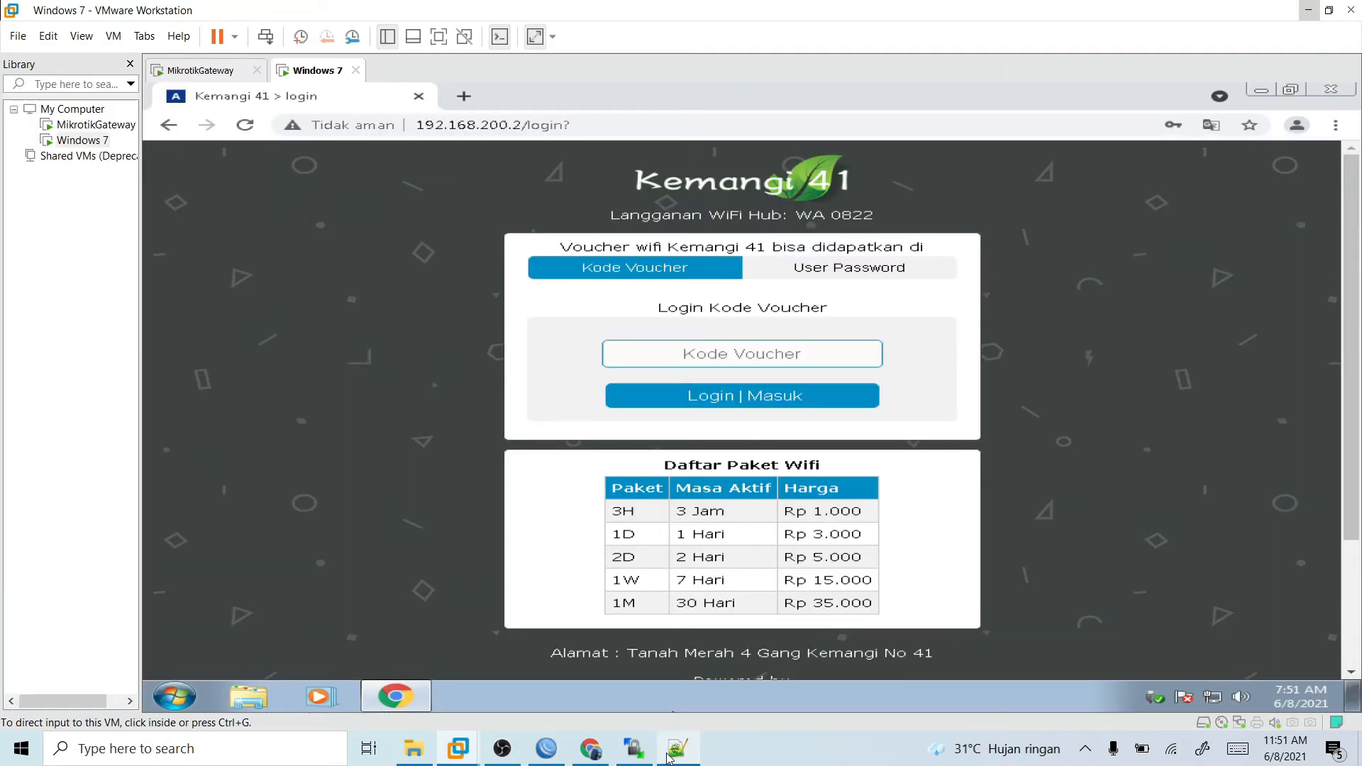
pyautogui.click(669, 756)
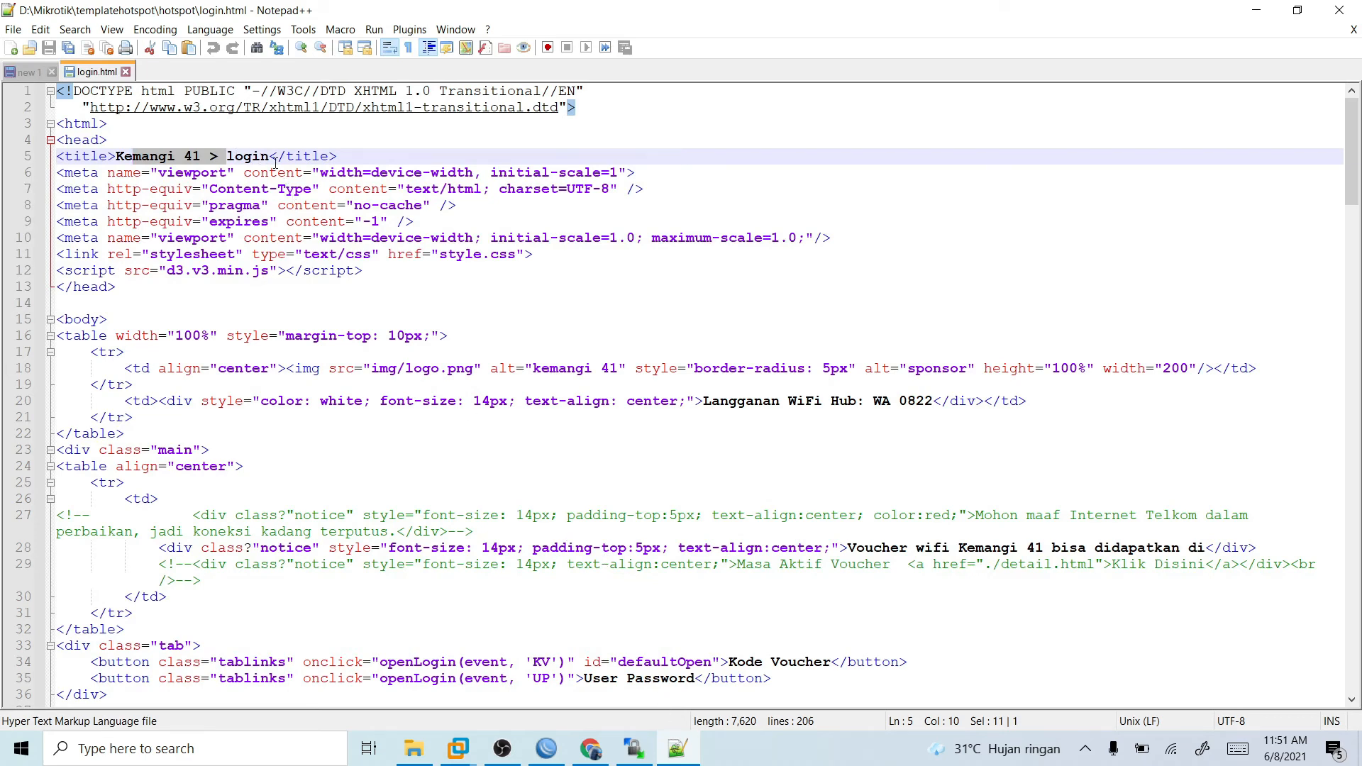
pyautogui.scroll(-4, 618, 548)
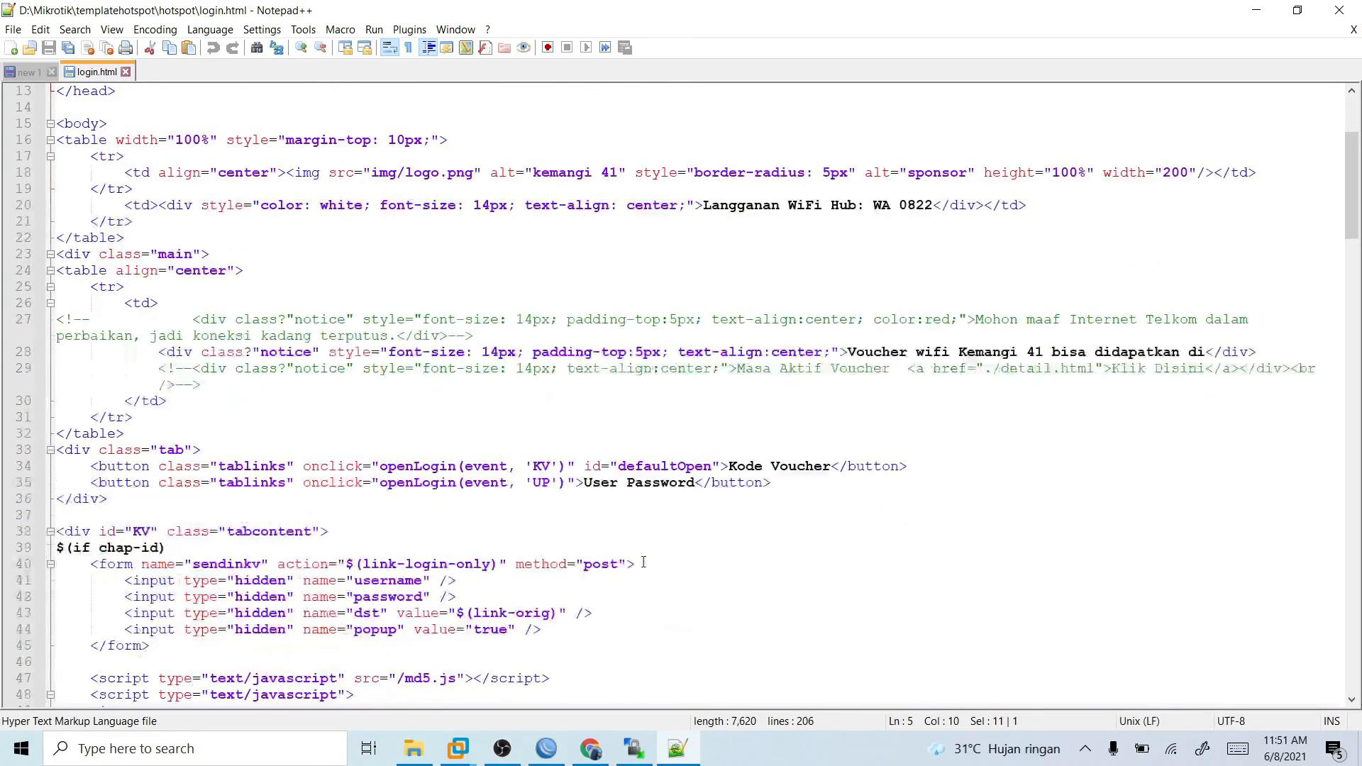
# - Change the page title in login.html to "Selamat Datang Di Warung Kemasan" and save the file
pyautogui.scroll(-6, 642, 561)
pyautogui.scroll(-5, 647, 565)
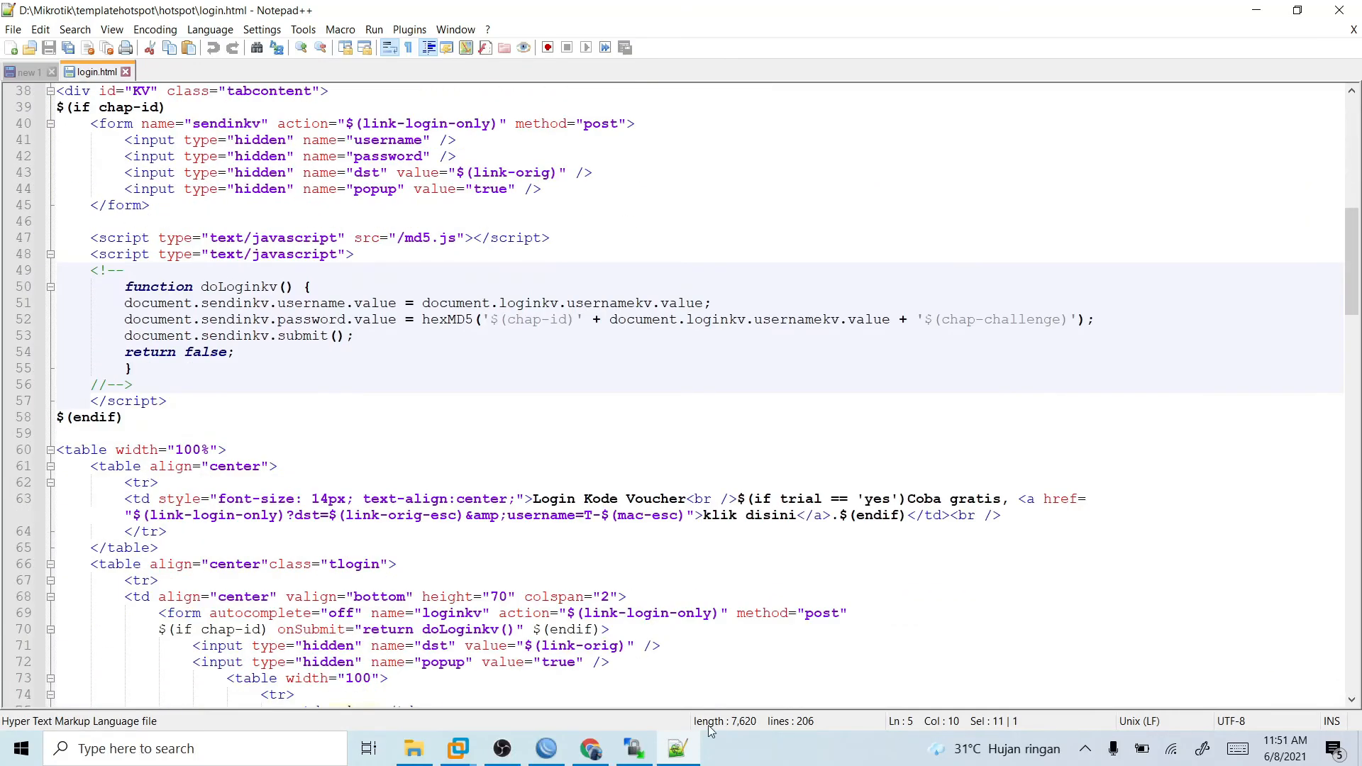
pyautogui.click(688, 750)
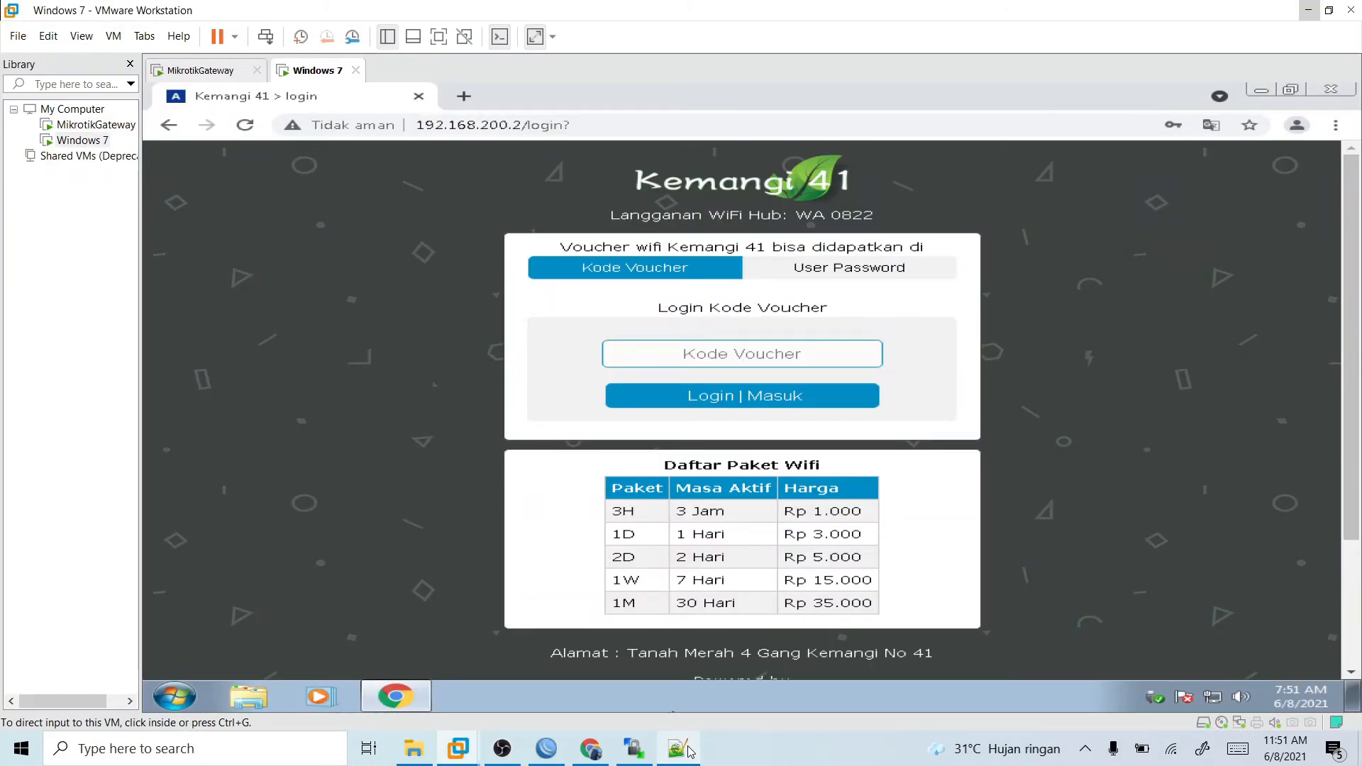
pyautogui.click(688, 750)
pyautogui.scroll(9, 161, 281)
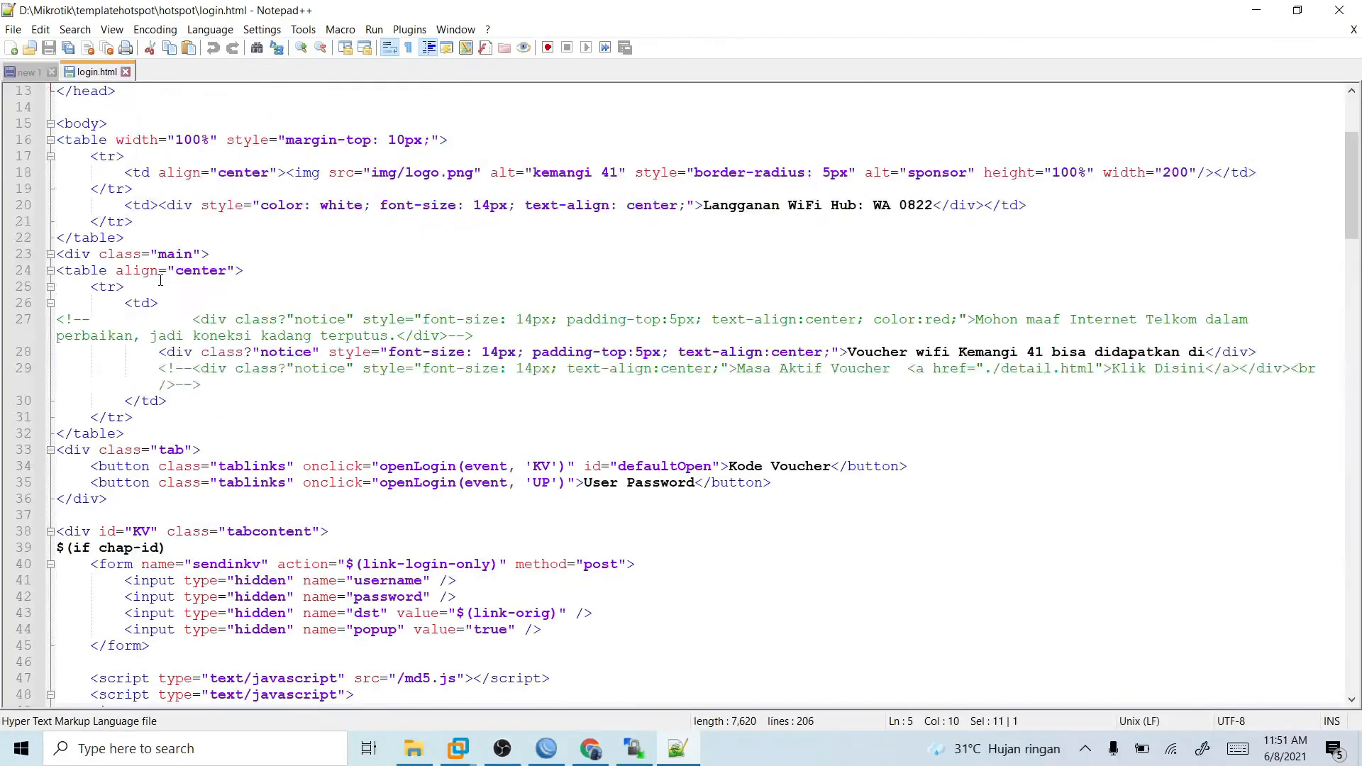
pyautogui.scroll(4, 161, 280)
pyautogui.click(270, 156)
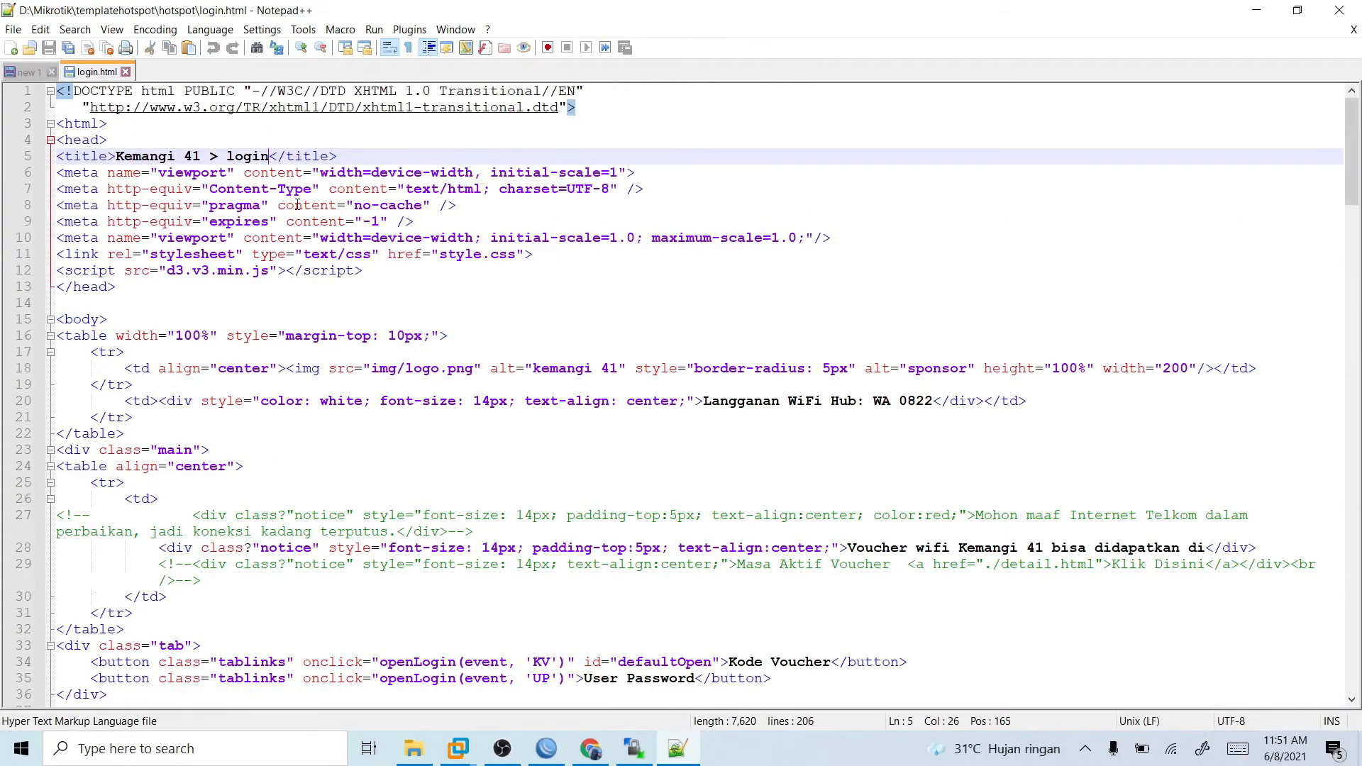
pyautogui.press('BackSpace')
pyautogui.press('BackSpace')
pyautogui.press('BackSpace')
pyautogui.press('BackSpace')
pyautogui.press('BackSpace')
pyautogui.press('BackSpace')
pyautogui.press('BackSpace')
pyautogui.press('BackSpace')
pyautogui.press('BackSpace')
pyautogui.press('BackSpace')
pyautogui.press('BackSpace')
pyautogui.press('BackSpace')
pyautogui.press('BackSpace')
pyautogui.press('BackSpace')
pyautogui.press('BackSpace')
pyautogui.press('BackSpace')
pyautogui.press('BackSpace')
pyautogui.press('BackSpace')
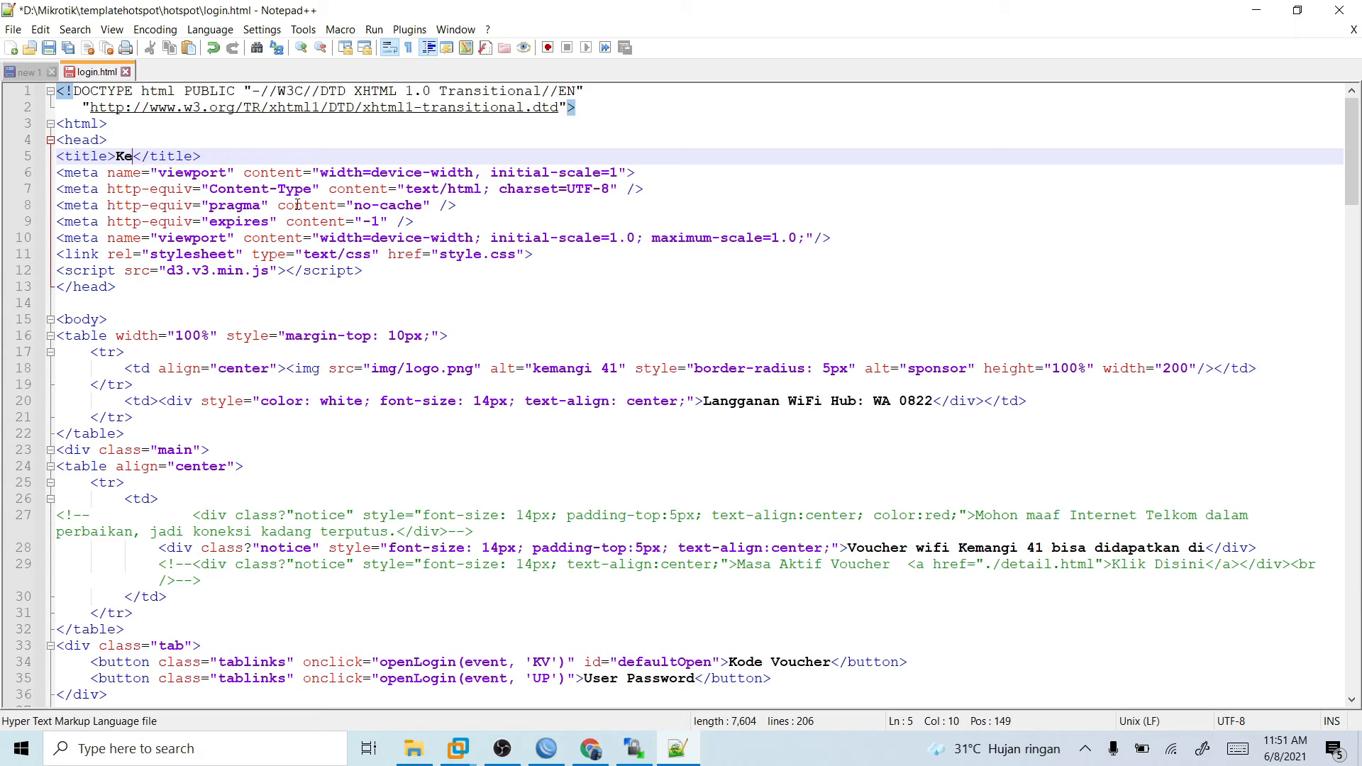
pyautogui.write('W')
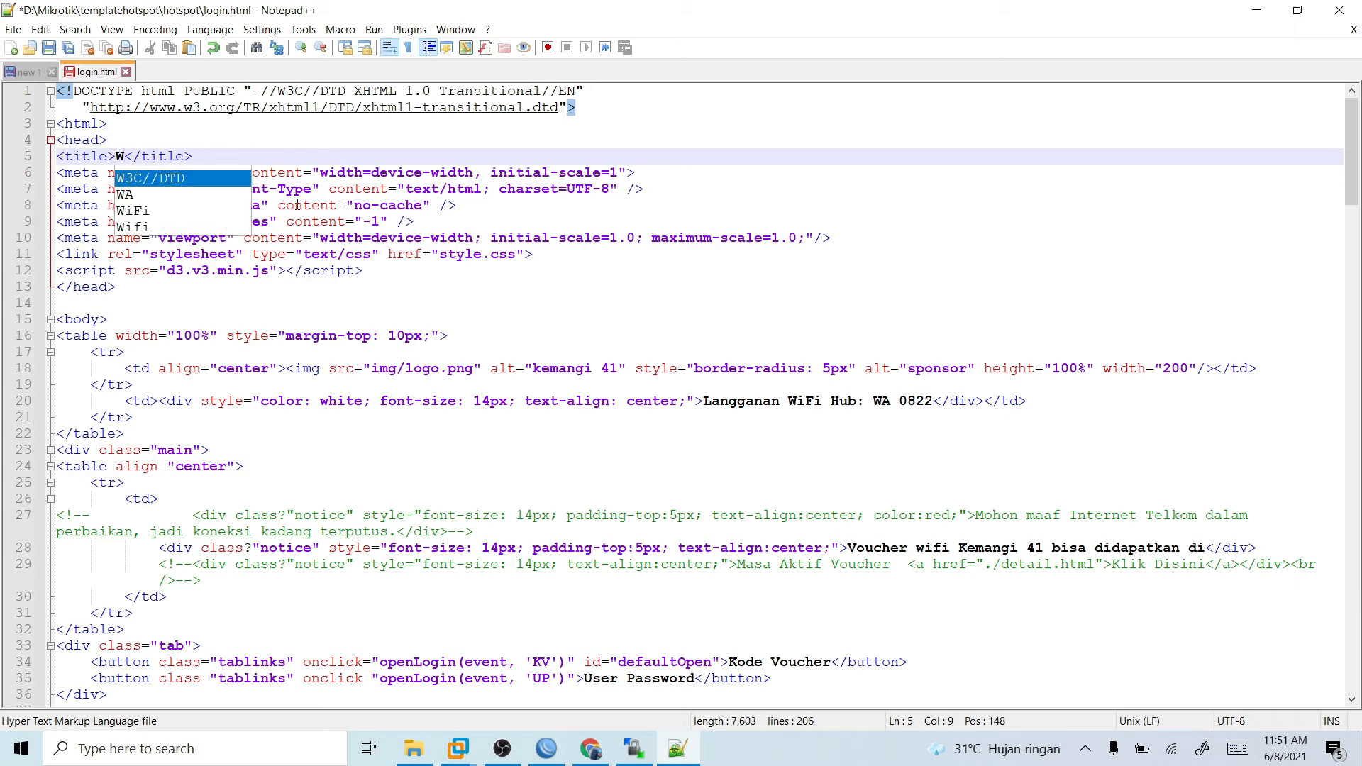
pyautogui.press('BackSpace')
pyautogui.write('Selamat ')
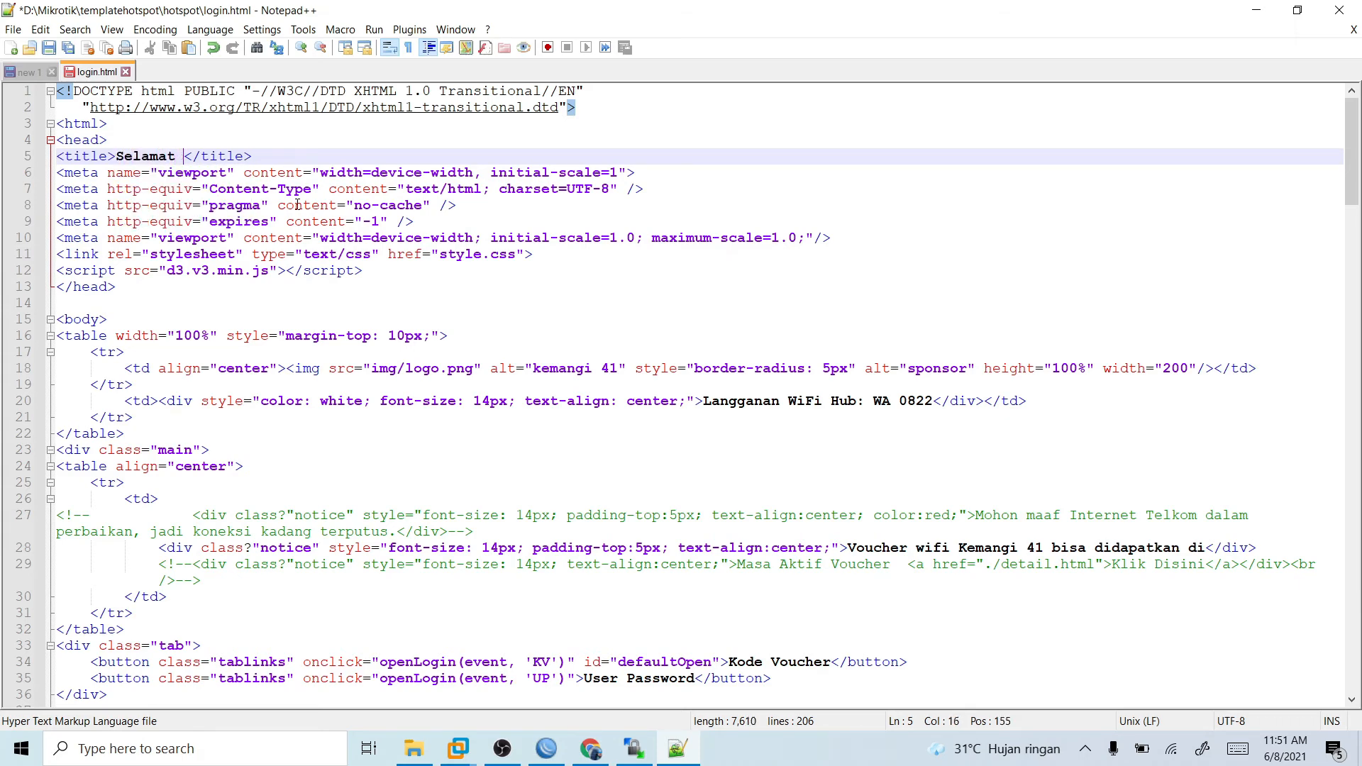
pyautogui.write('Datang ')
pyautogui.write('Di Warung ')
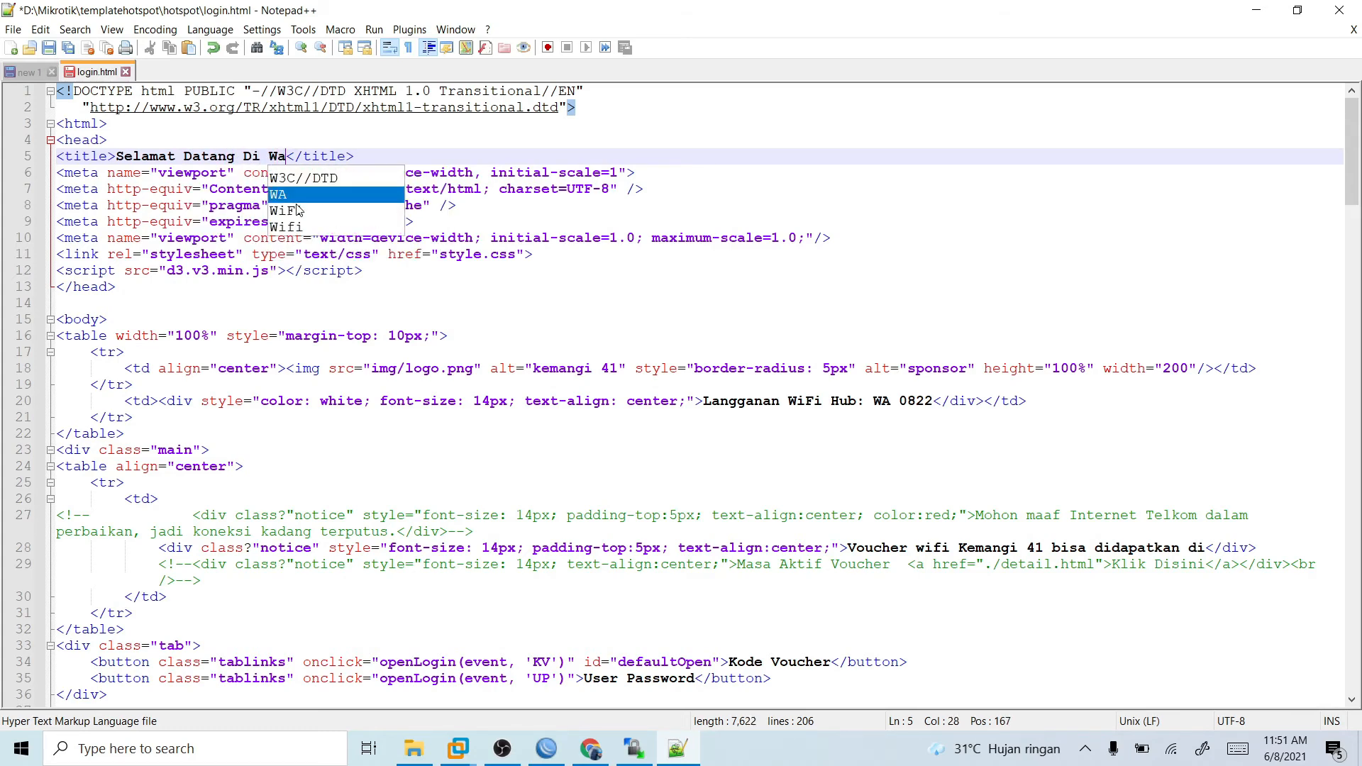
pyautogui.write('Kem')
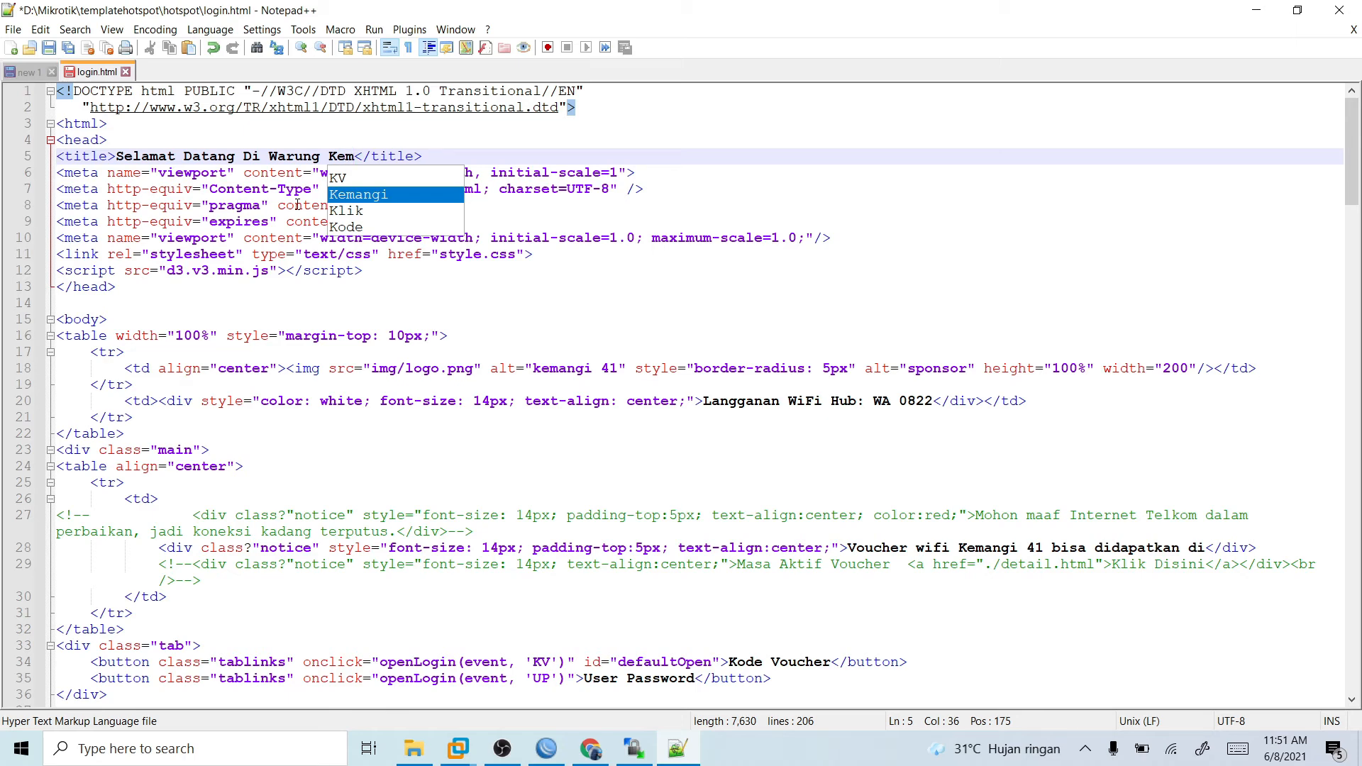
pyautogui.write('asan')
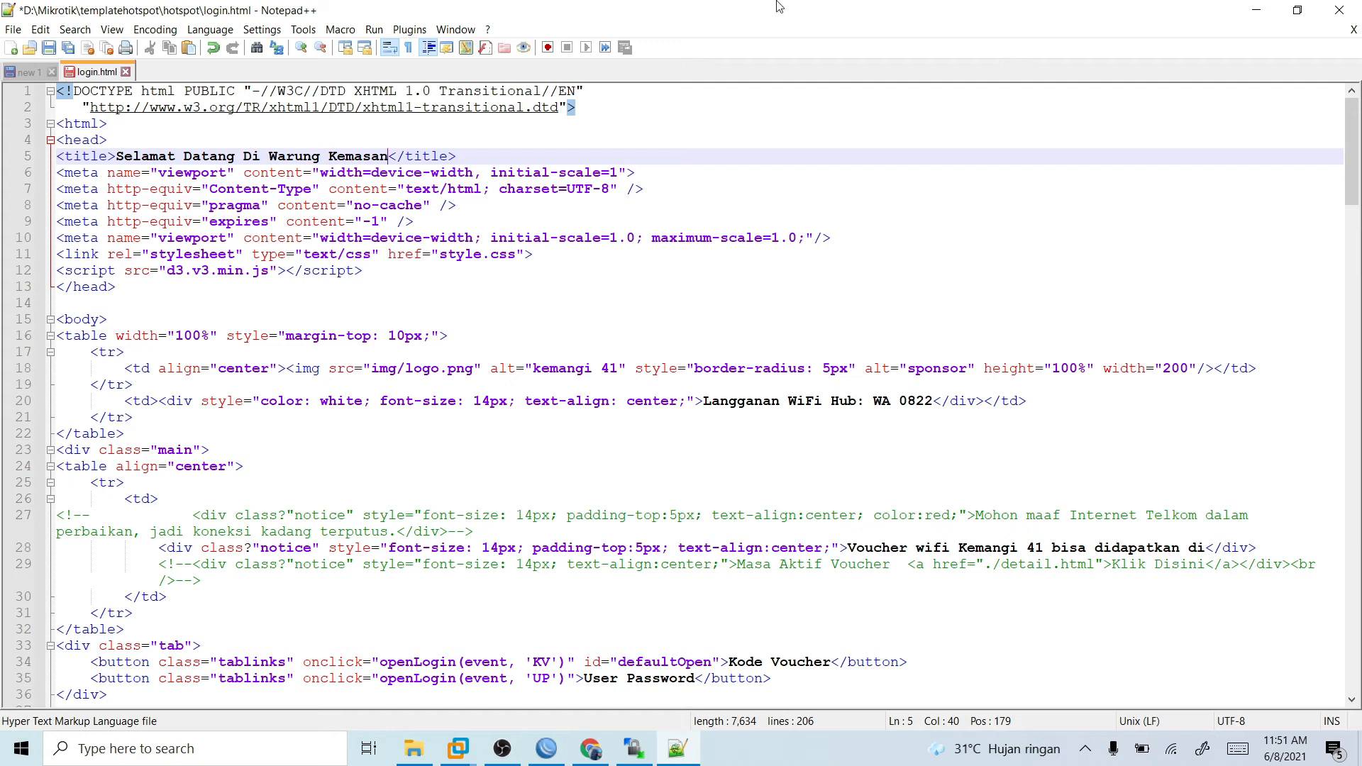
pyautogui.hotkey('ctrl', 's')
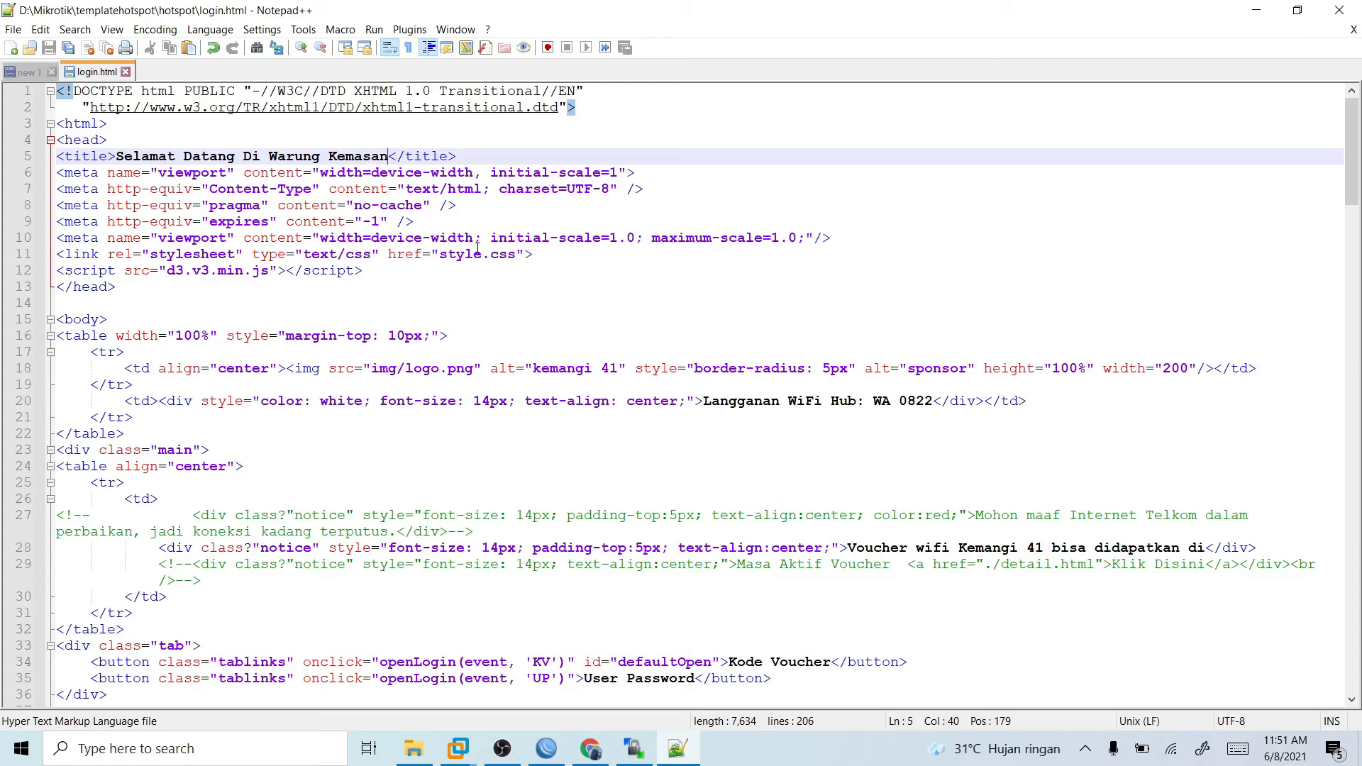
# - Complete the "Langganan WiFi Hub: WA" line in the header table with the contact's full WhatsApp number
pyautogui.scroll(-2, 608, 386)
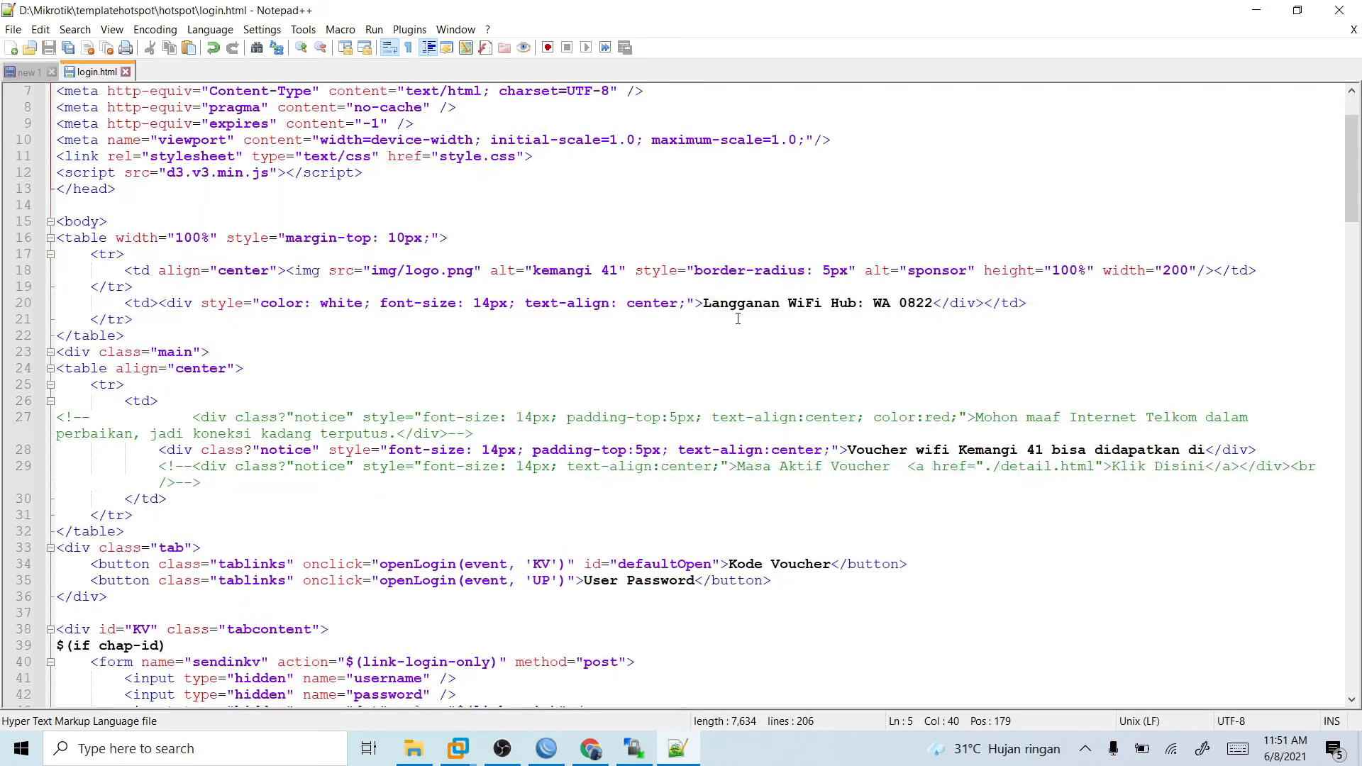
pyautogui.click(932, 304)
pyautogui.press('BackSpace')
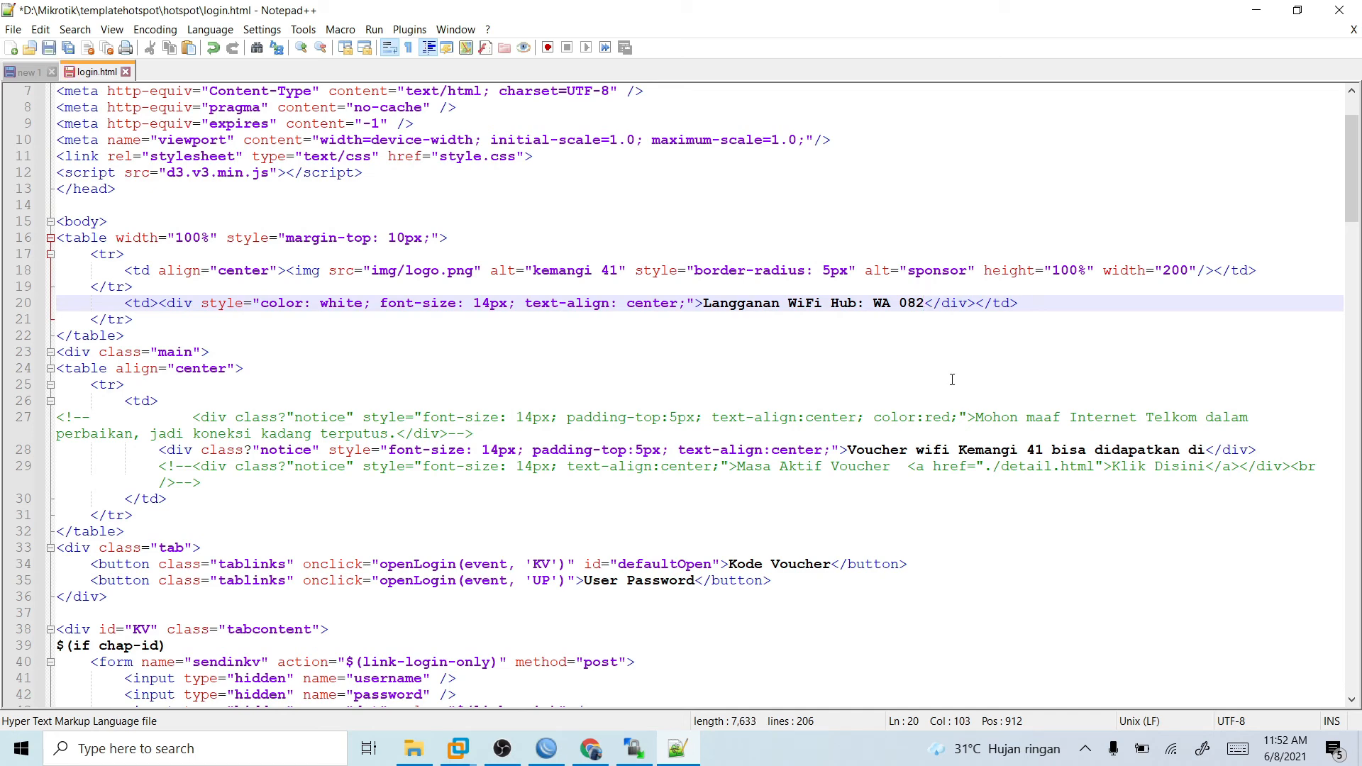
pyautogui.press('BackSpace')
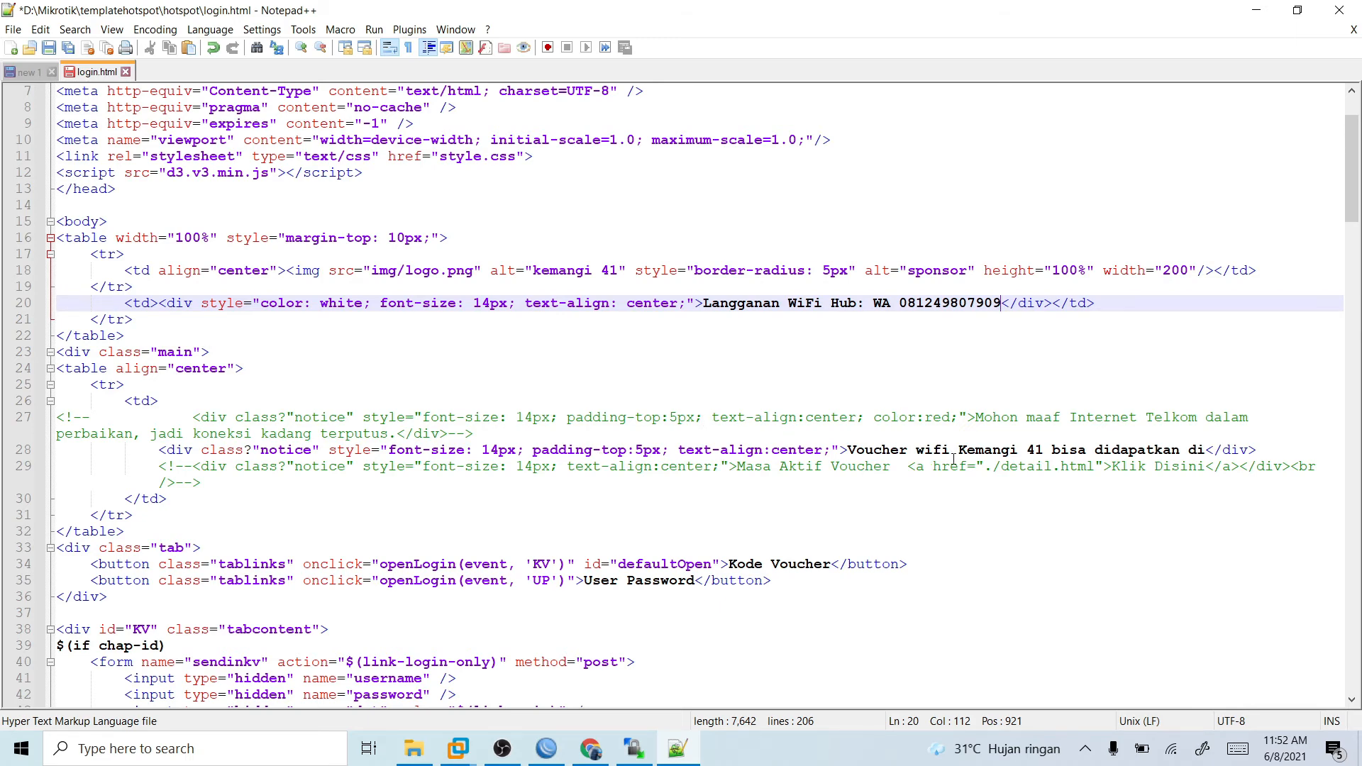
# - Compare the img/logo.png markup with the logo on the Windows 7 virtual machine's login page, and save login.html in Notepad++
pyautogui.scroll(-5, 953, 460)
pyautogui.scroll(1, 404, 521)
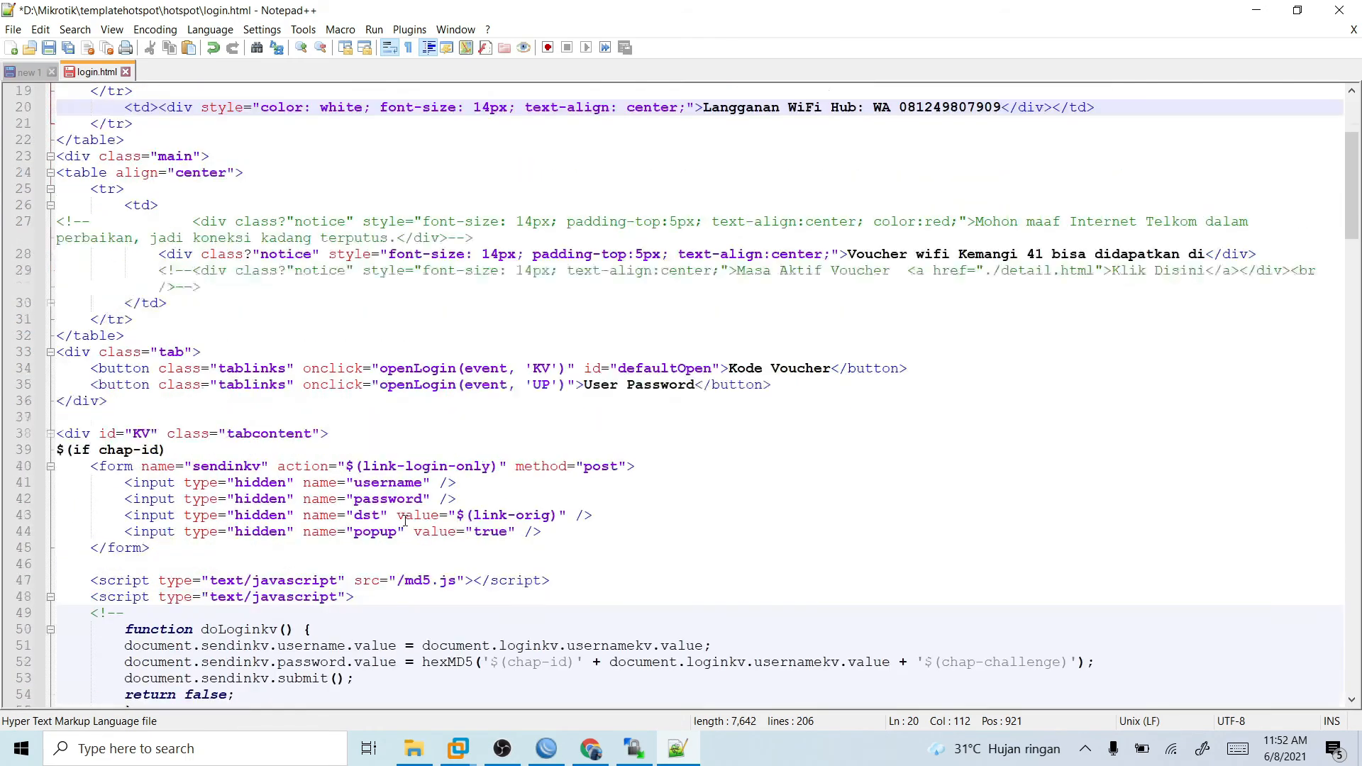
pyautogui.scroll(5, 404, 520)
pyautogui.click(299, 325)
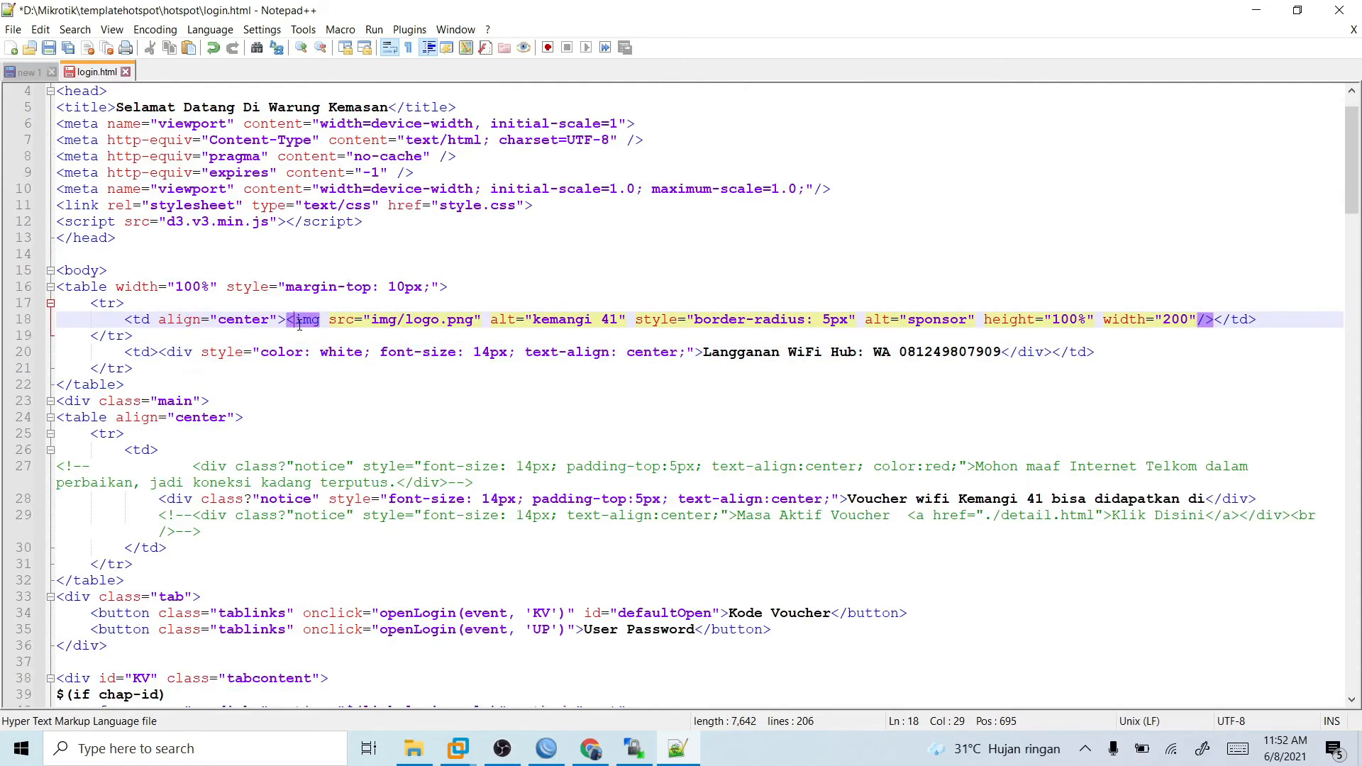
pyautogui.click(616, 321)
pyautogui.click(227, 287)
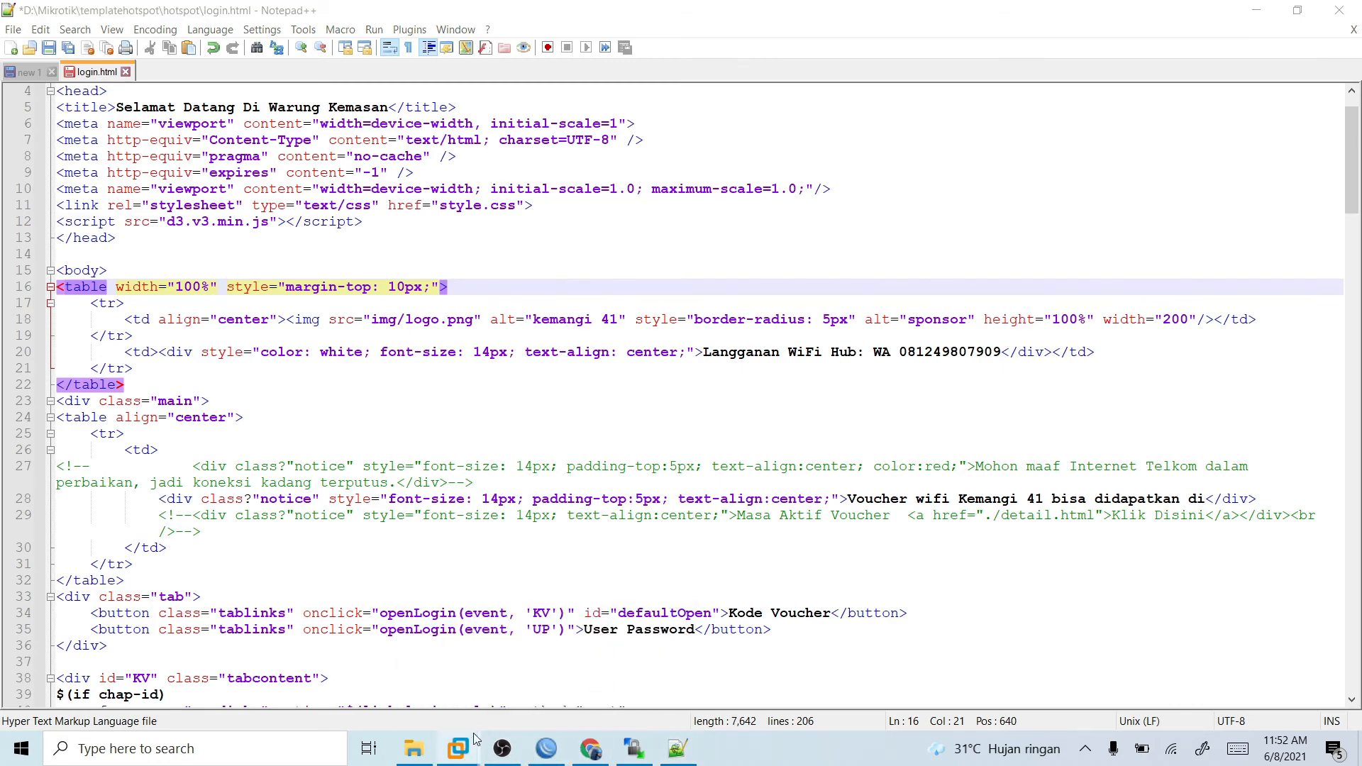
pyautogui.moveTo(458, 749)
pyautogui.click(541, 686)
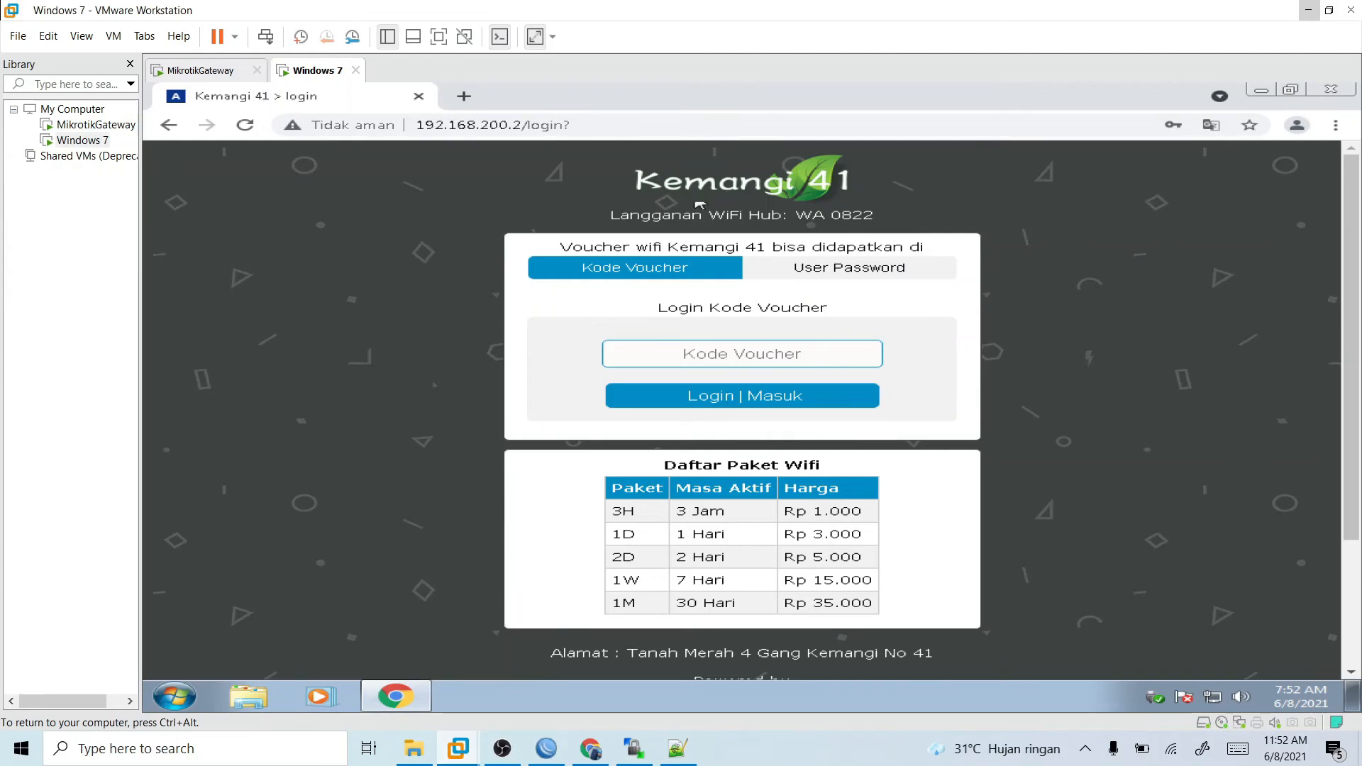
pyautogui.moveTo(706, 181); pyautogui.dragTo(1115, 352)
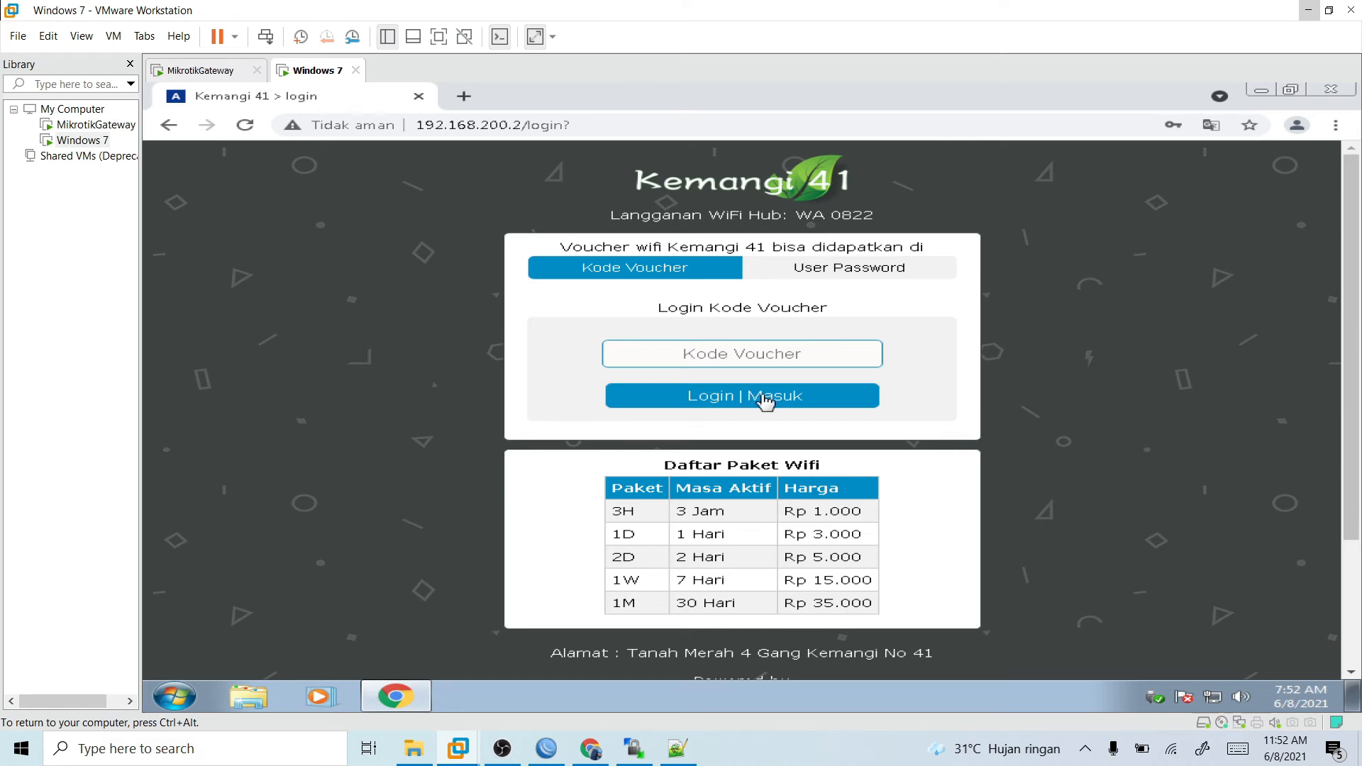
pyautogui.click(677, 749)
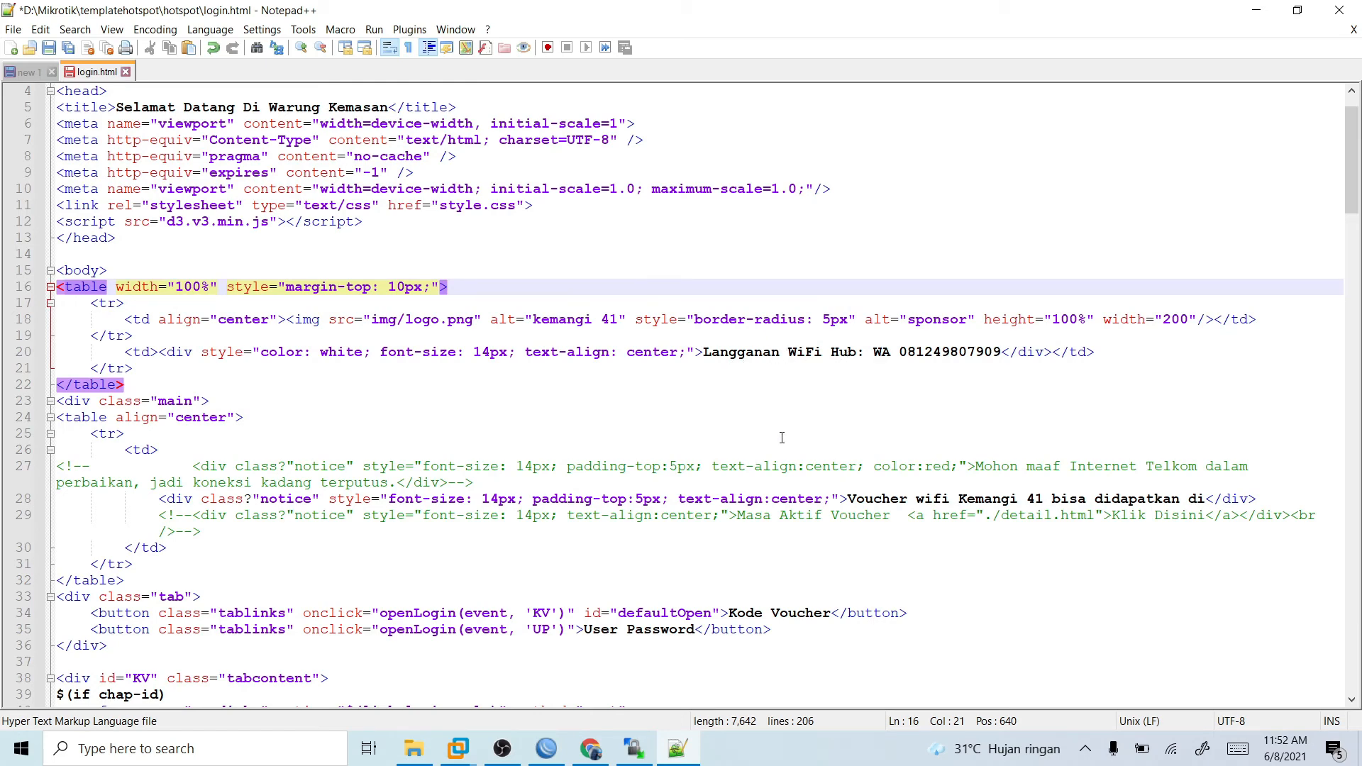
pyautogui.hotkey('ctrl', 's')
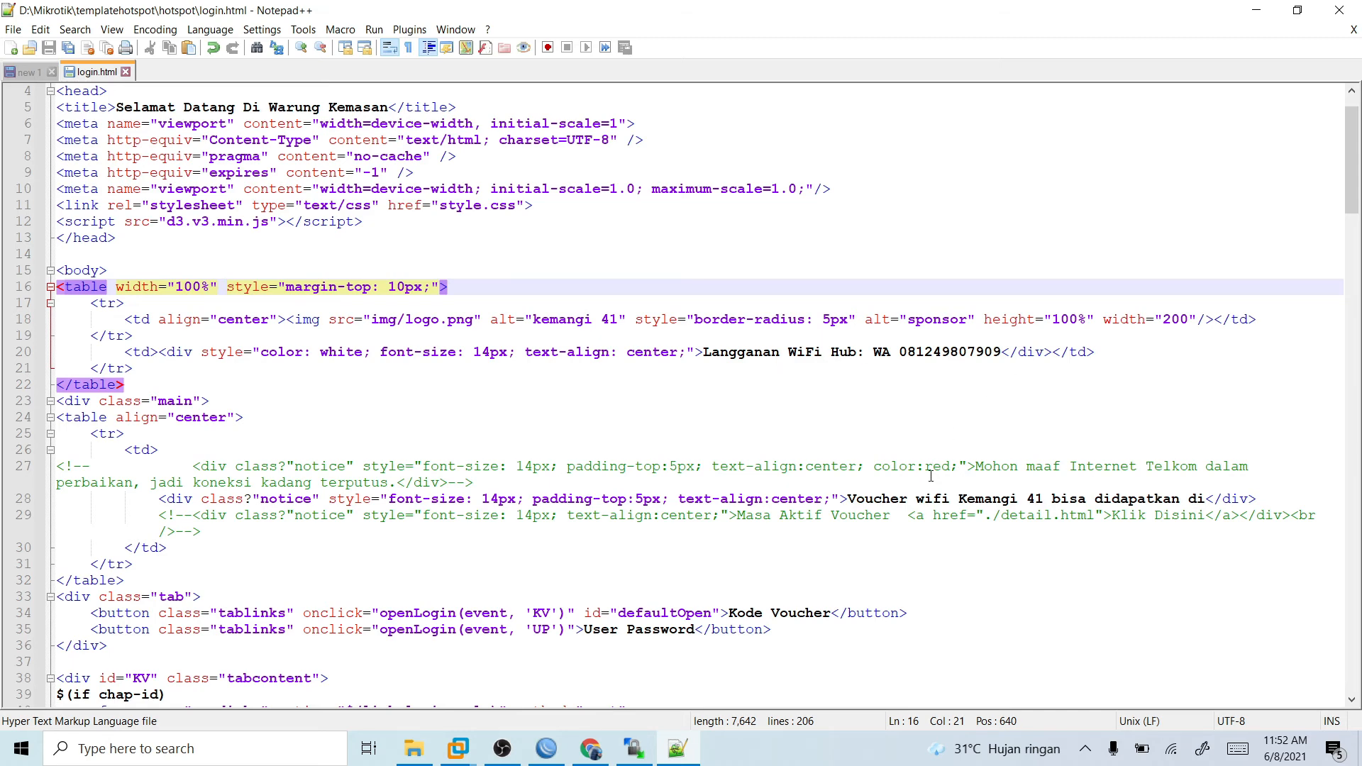
# - Check the Windows 7 login page again and review the rest of login.html in Notepad++, from the voucher notice to the file's end
pyautogui.scroll(-4, 931, 476)
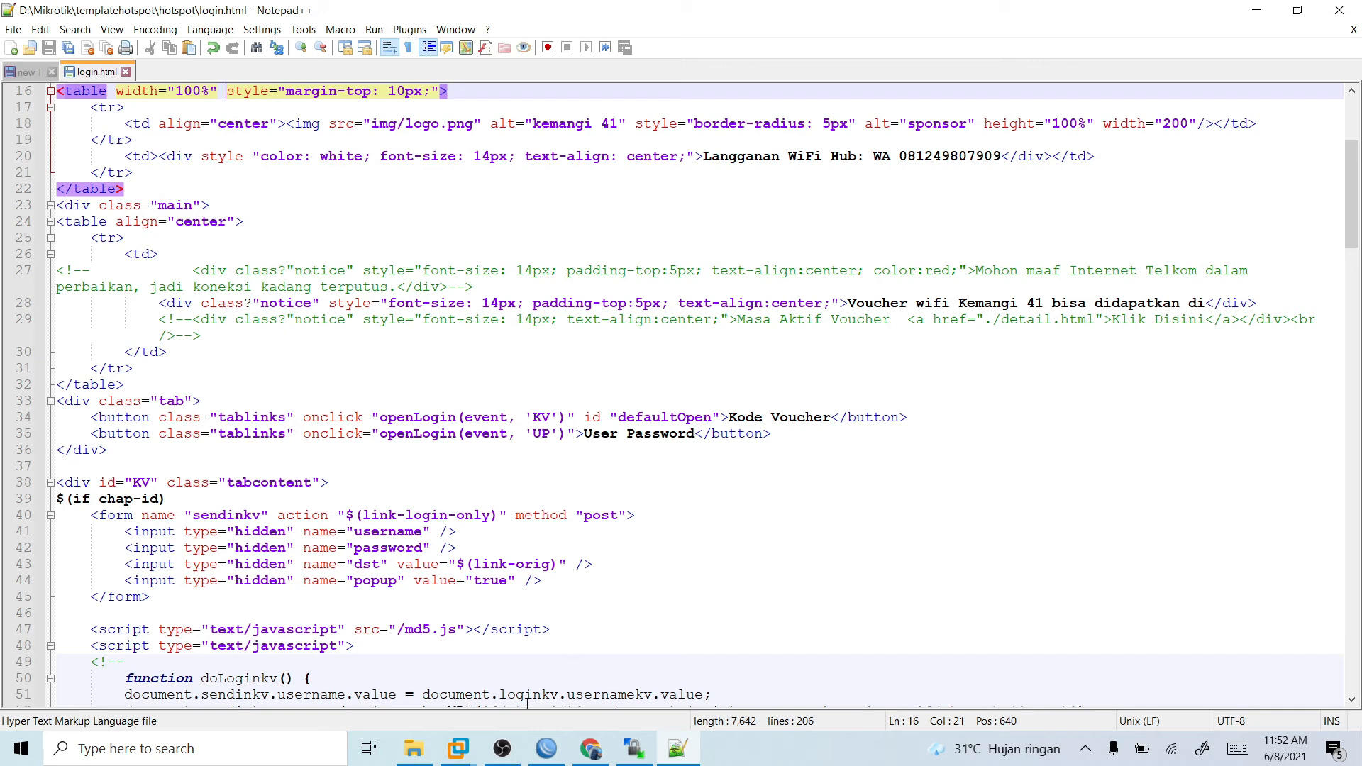
pyautogui.moveTo(591, 751)
pyautogui.moveTo(458, 748)
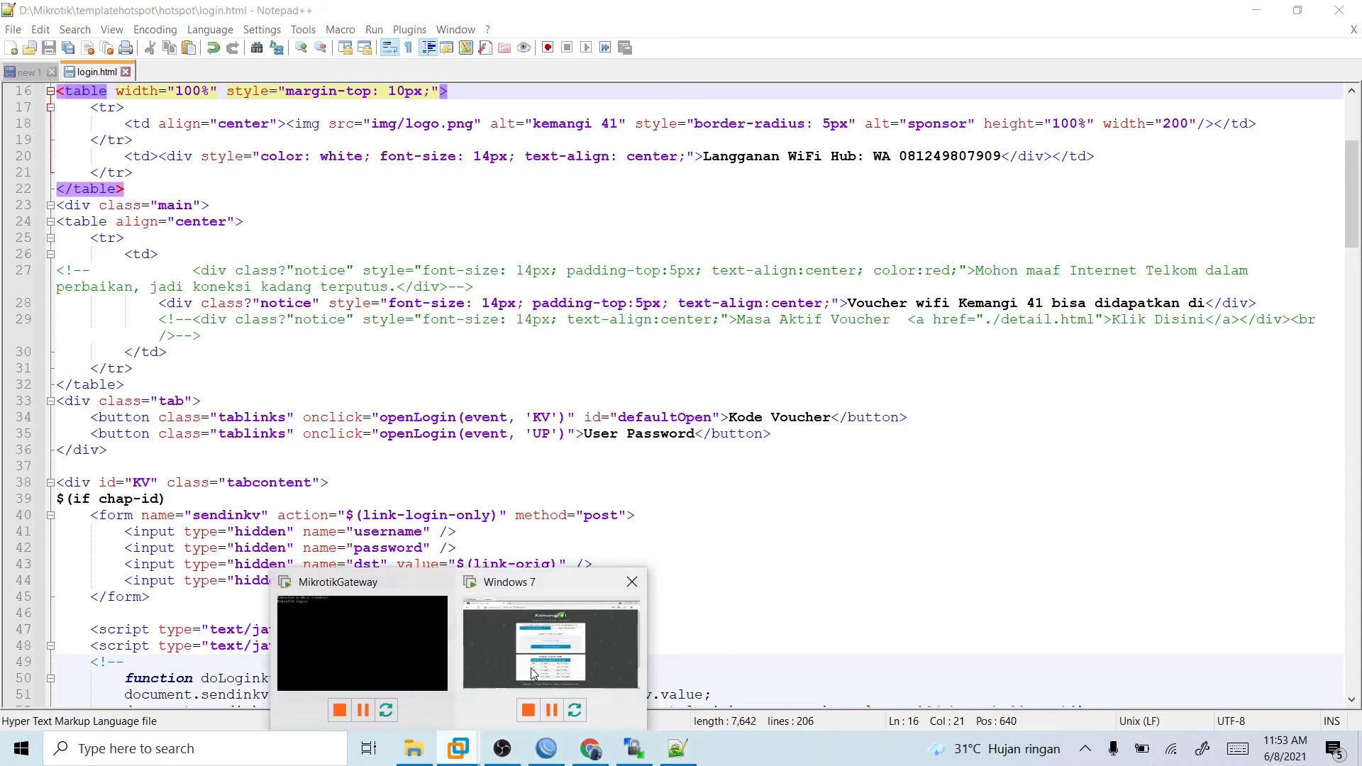
pyautogui.click(534, 672)
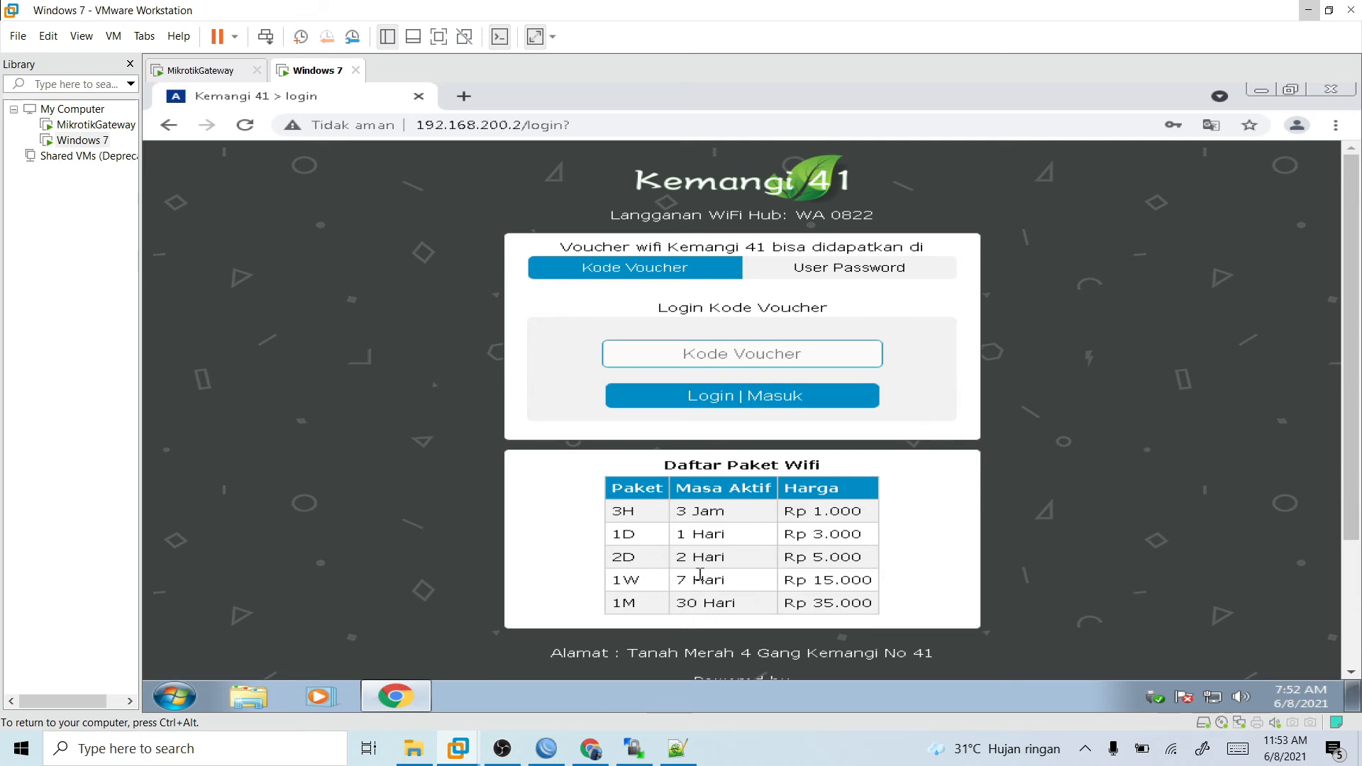
pyautogui.click(634, 749)
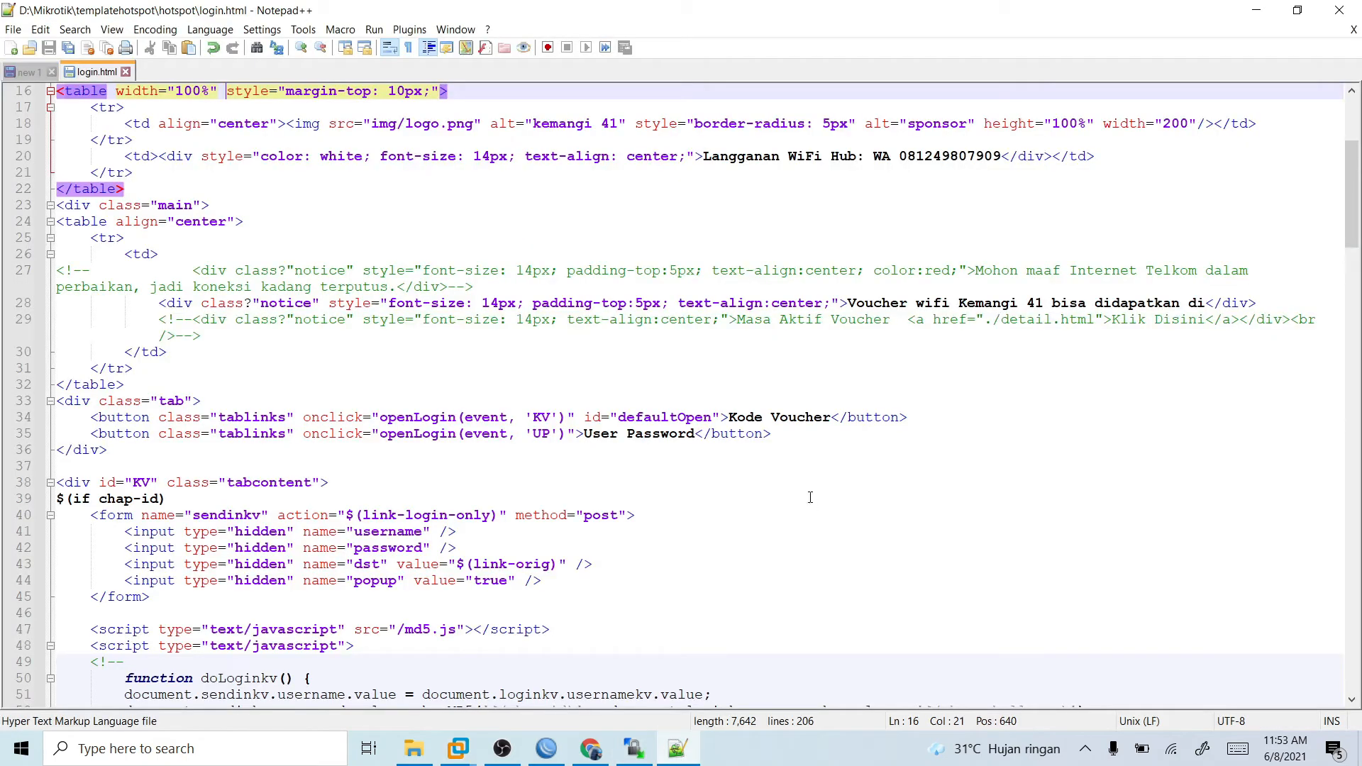
pyautogui.scroll(-4, 530, 359)
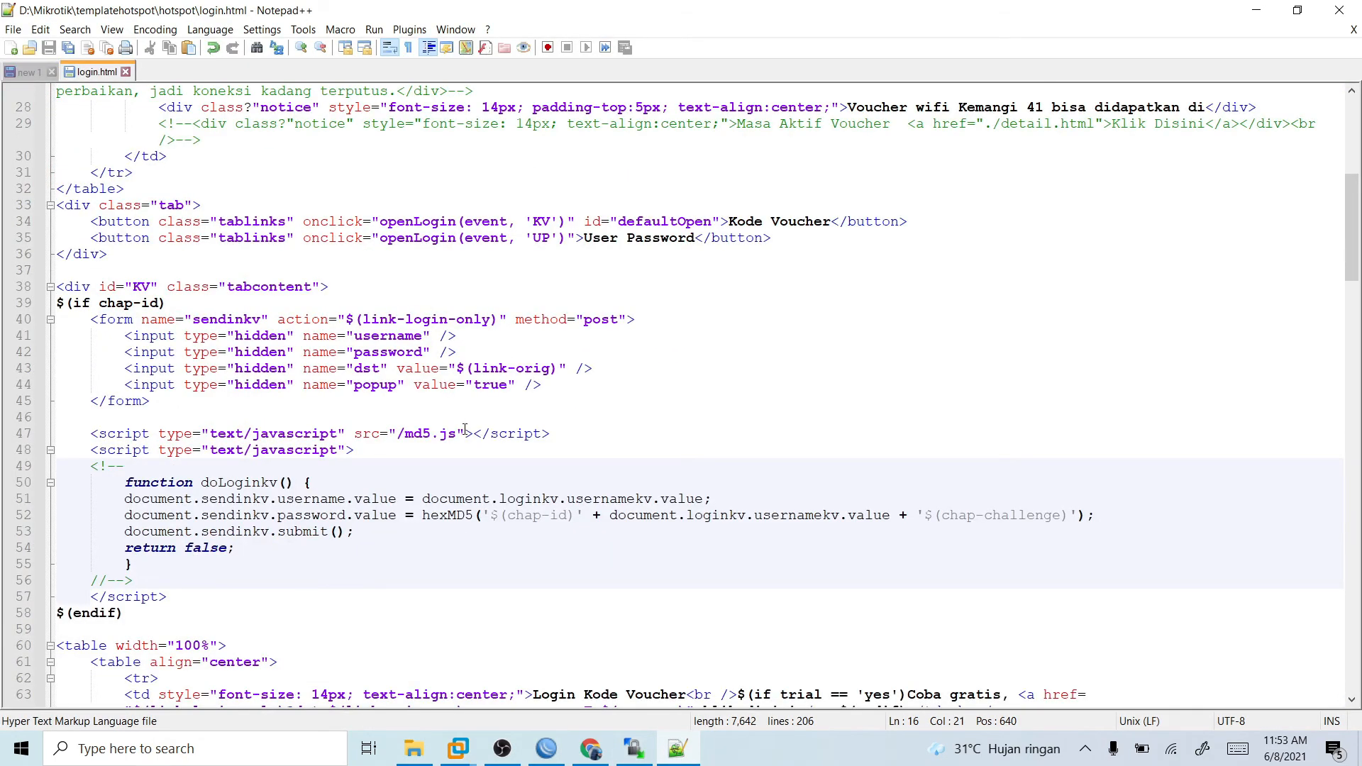
pyautogui.scroll(-12, 465, 430)
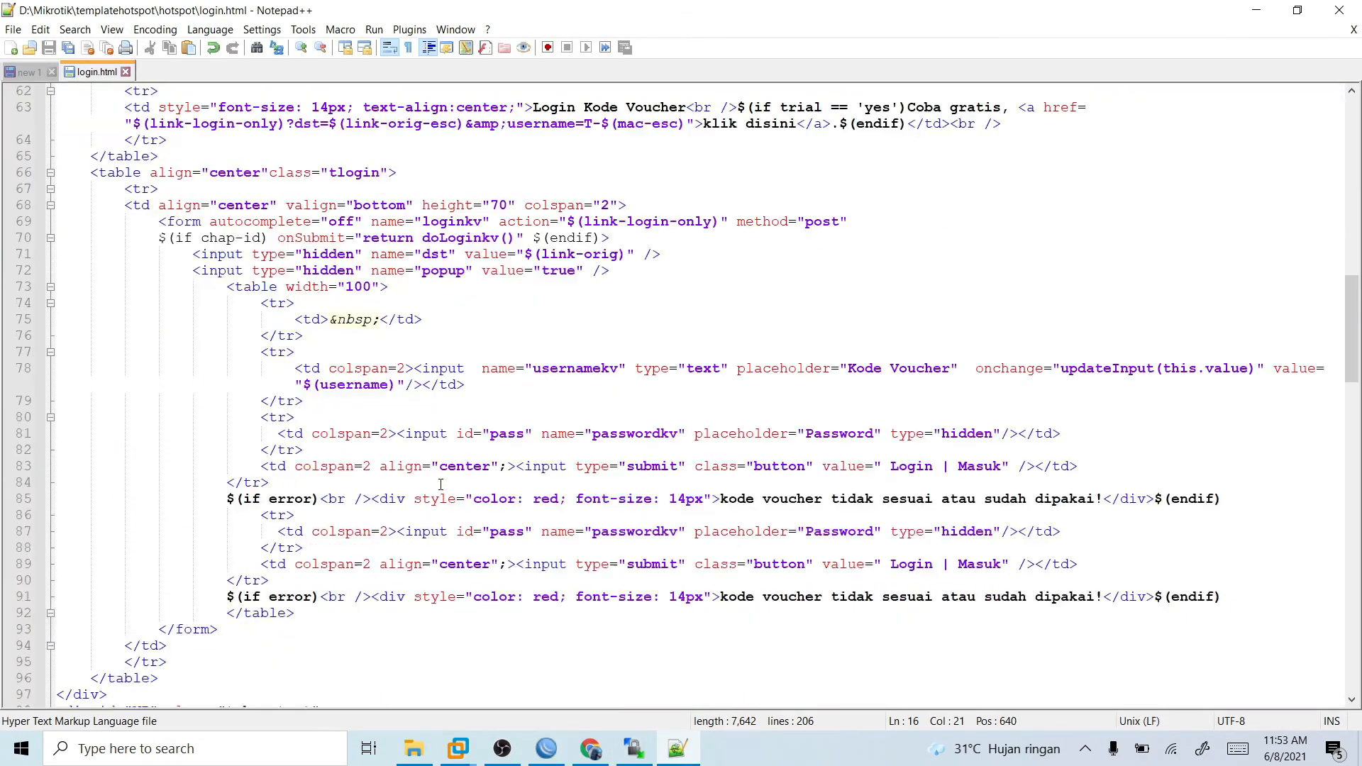
pyautogui.scroll(3, 441, 485)
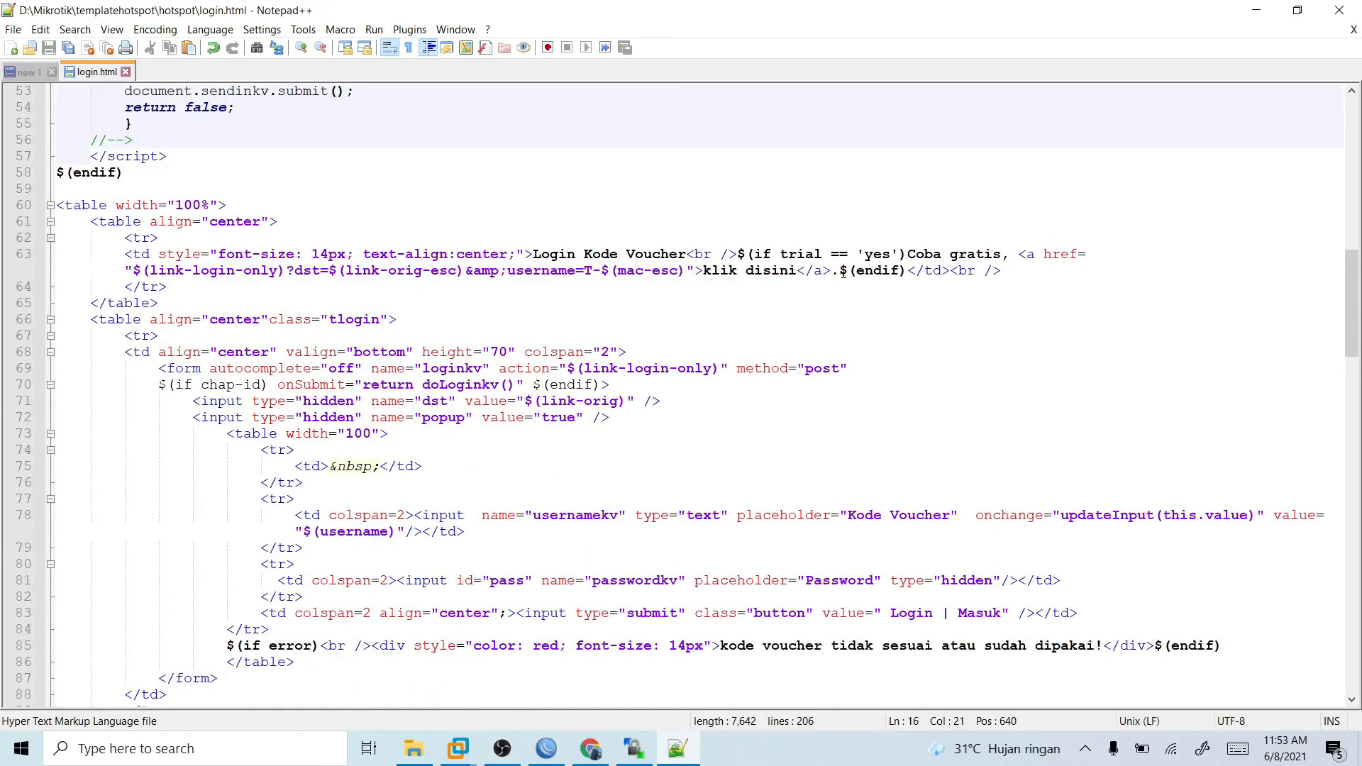
pyautogui.scroll(-5, 491, 420)
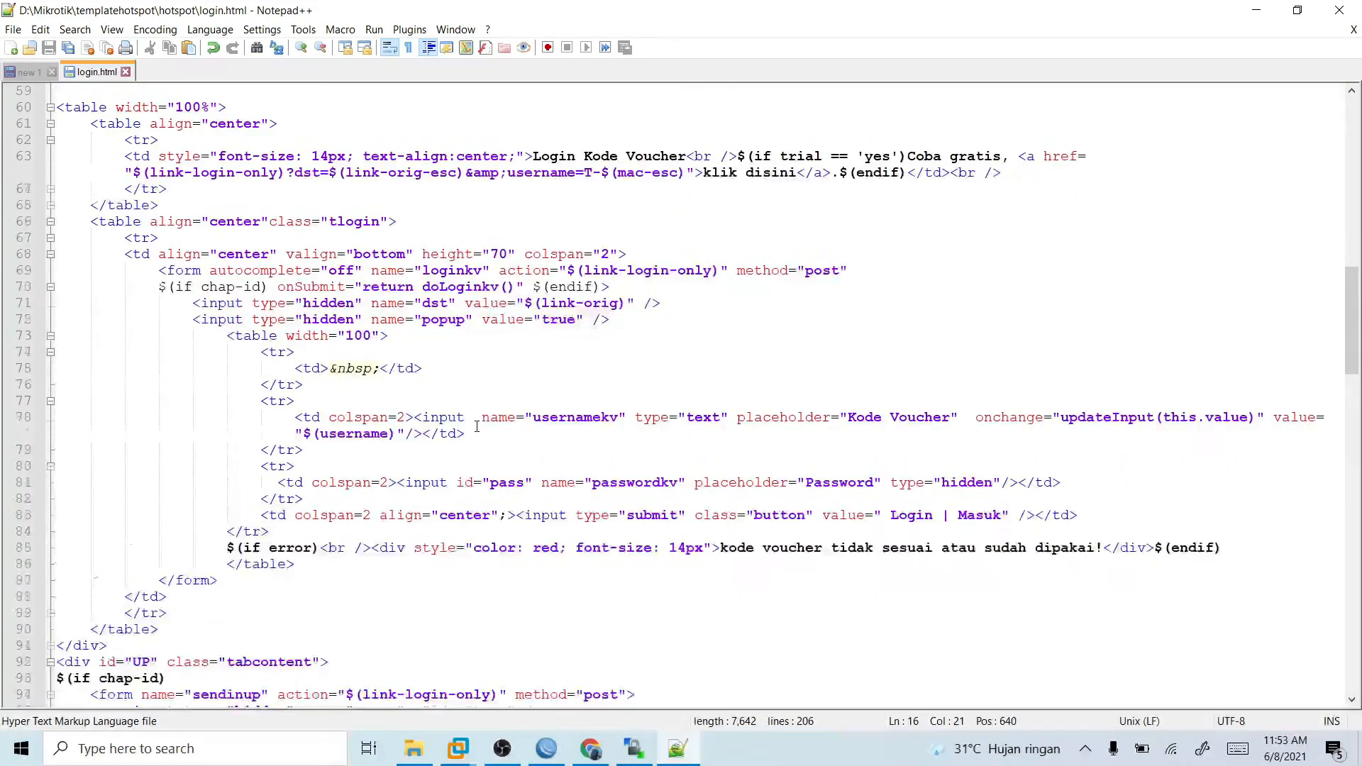
pyautogui.scroll(-11, 618, 505)
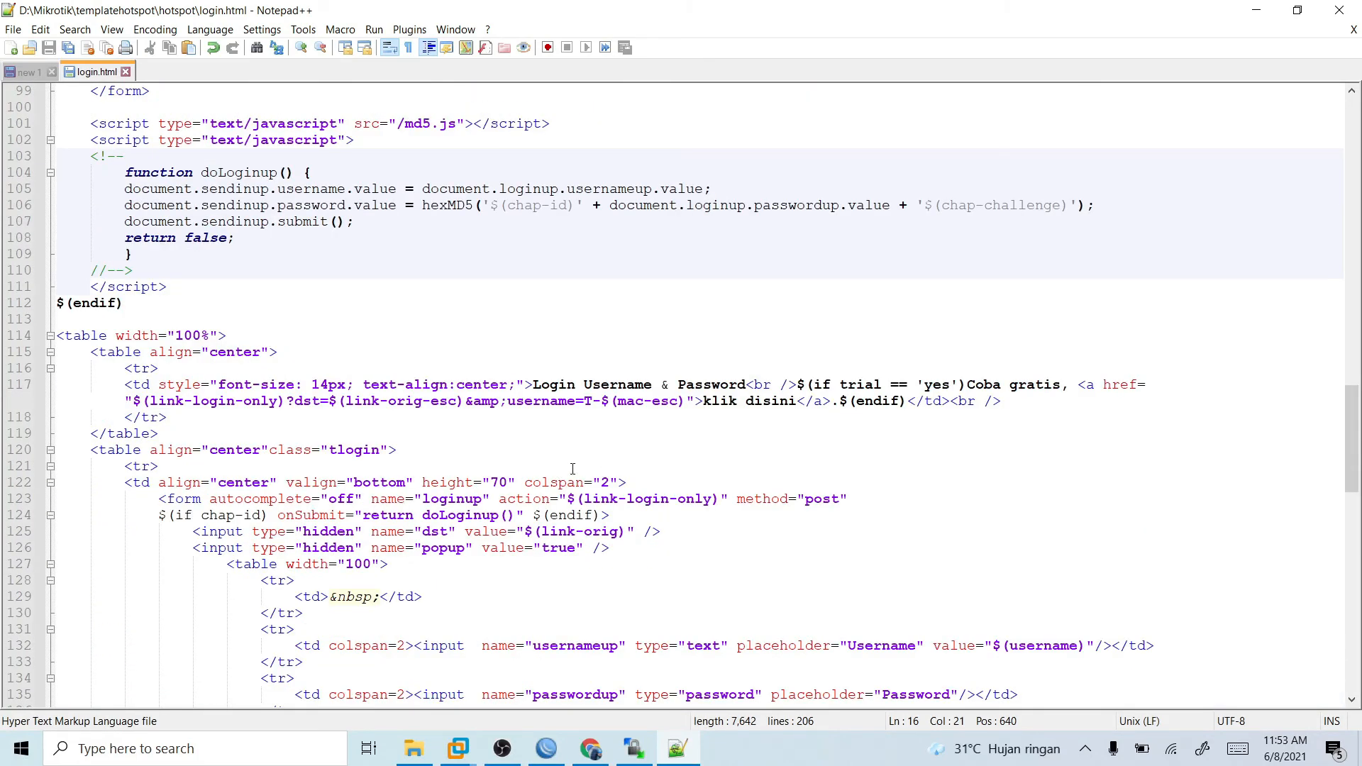
pyautogui.scroll(-11, 667, 417)
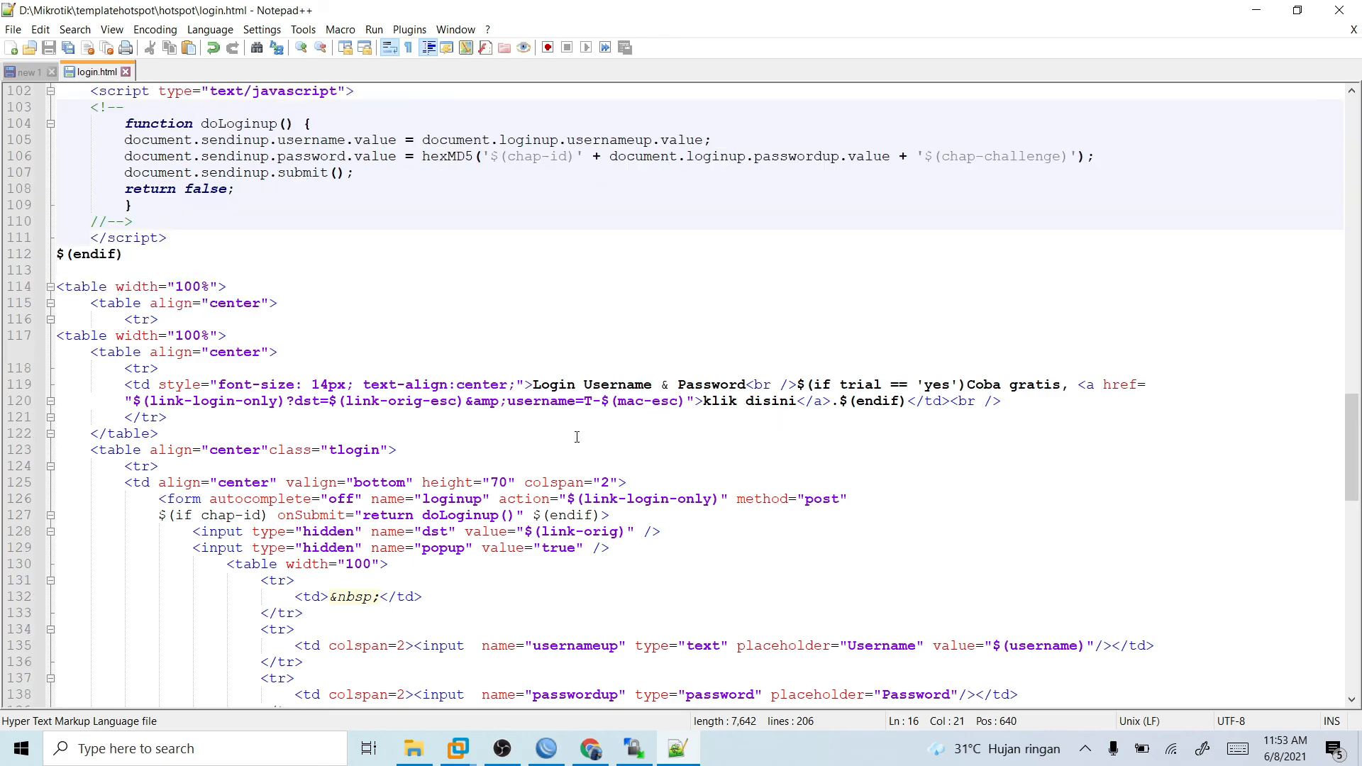
pyautogui.scroll(-8, 552, 458)
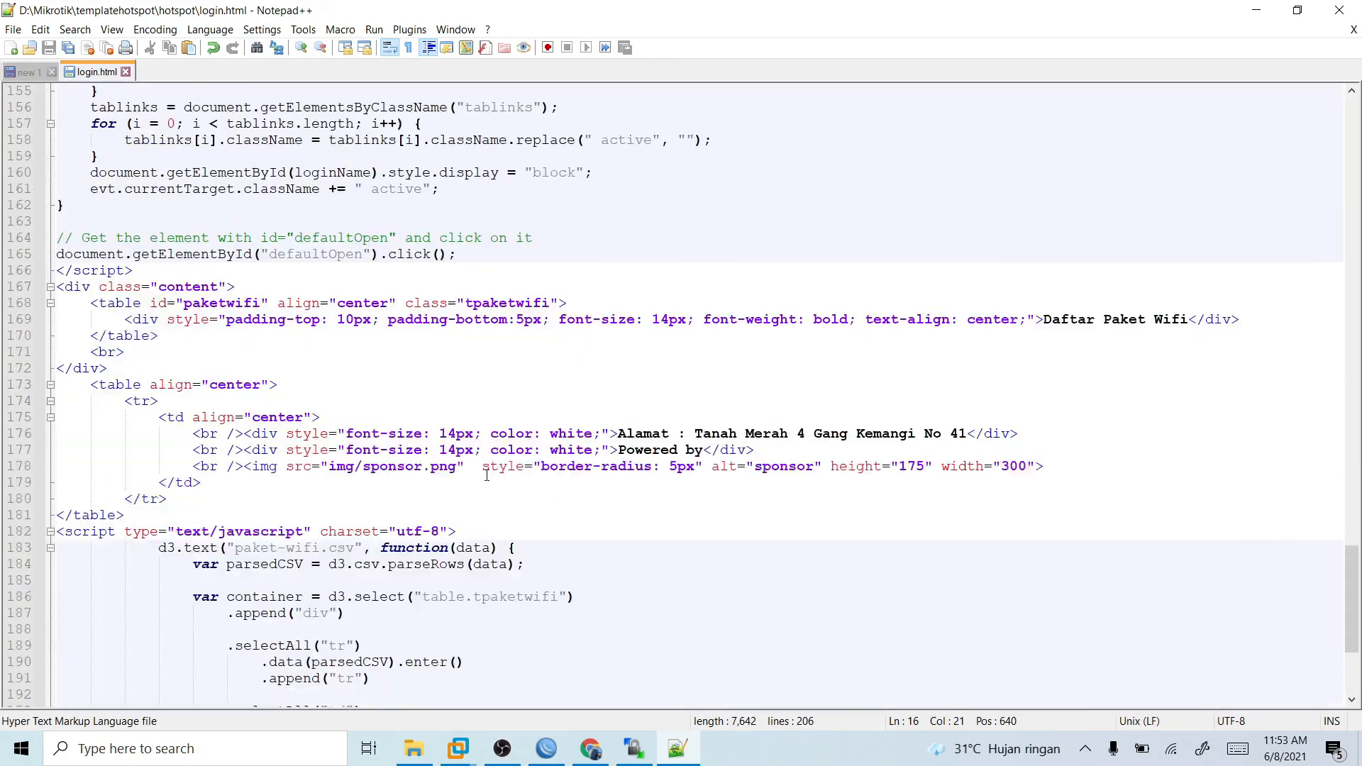
pyautogui.scroll(-5, 741, 456)
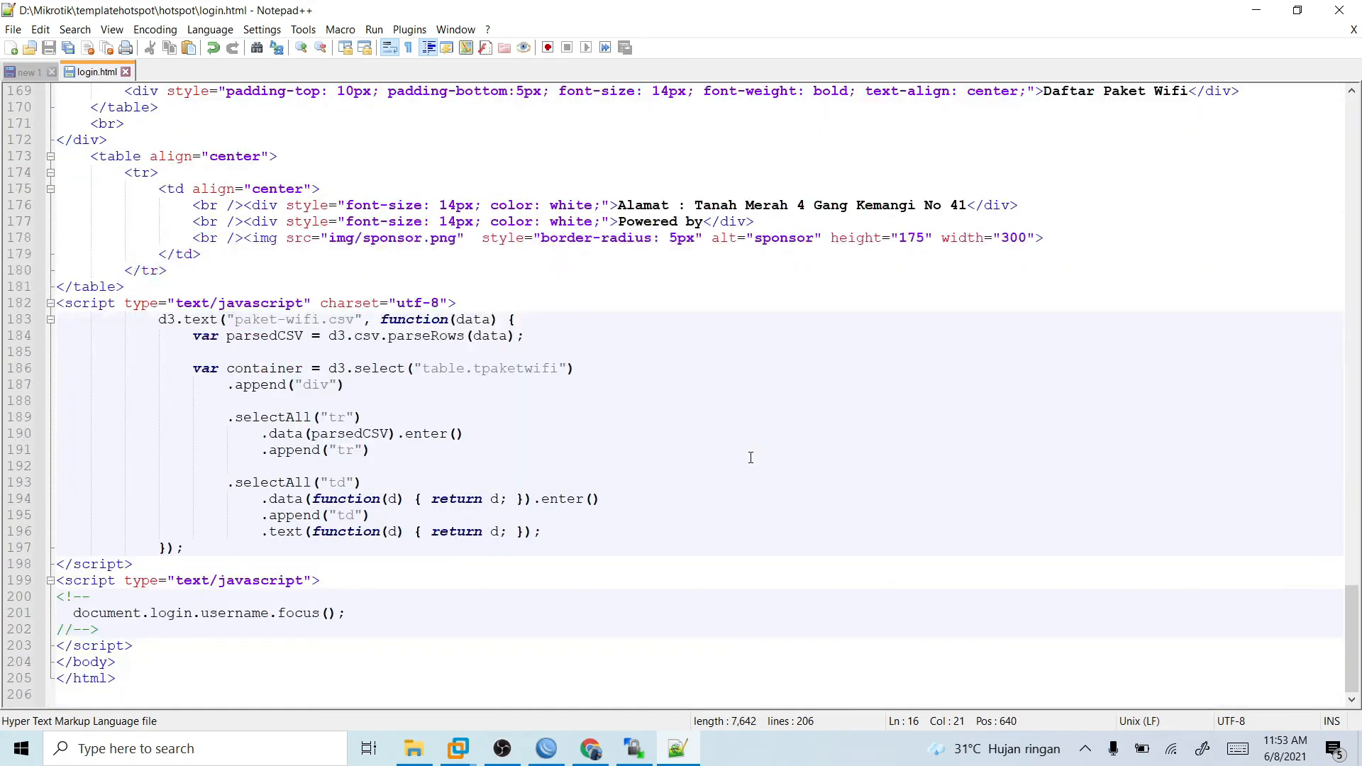
# - Replace the address after "Alamat :" in login.html's footer table with the shop's new street address and save the file
pyautogui.scroll(7, 745, 456)
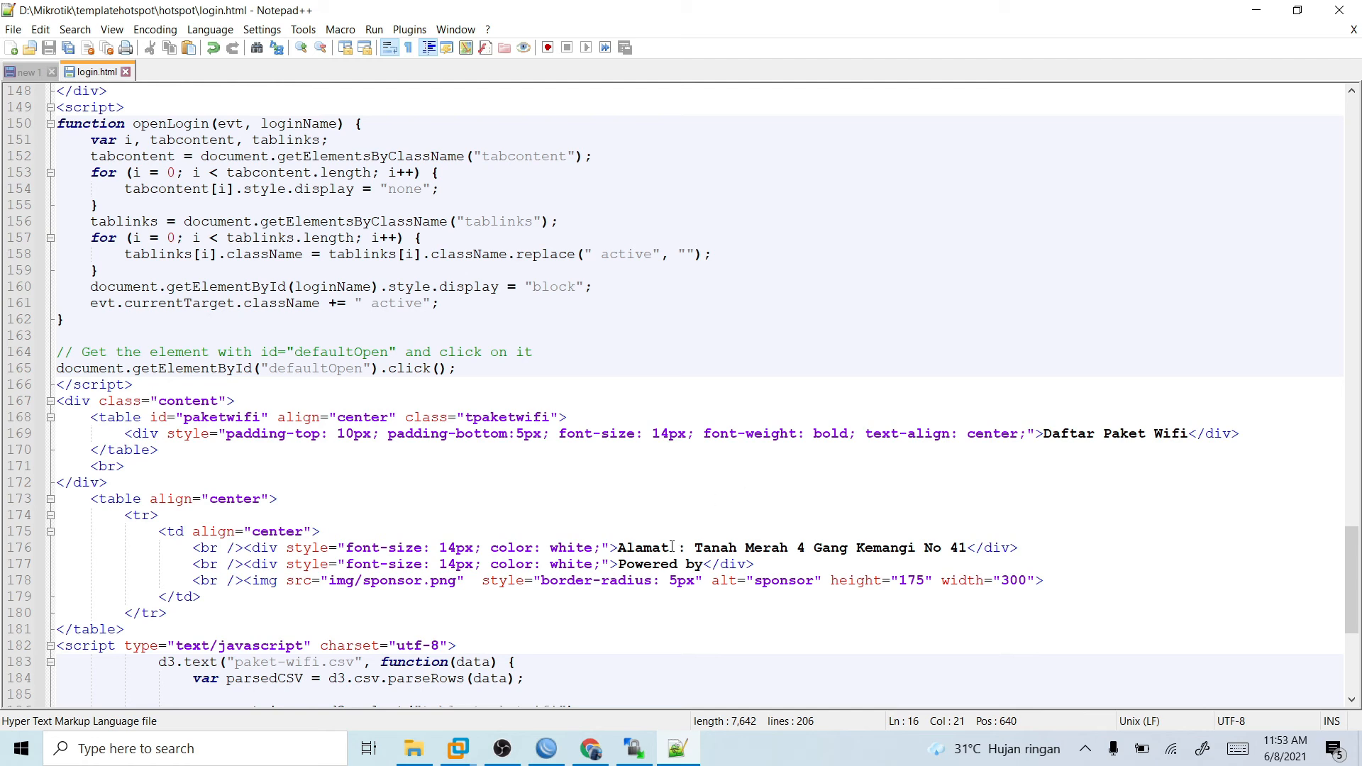
pyautogui.moveTo(699, 549); pyautogui.dragTo(966, 552)
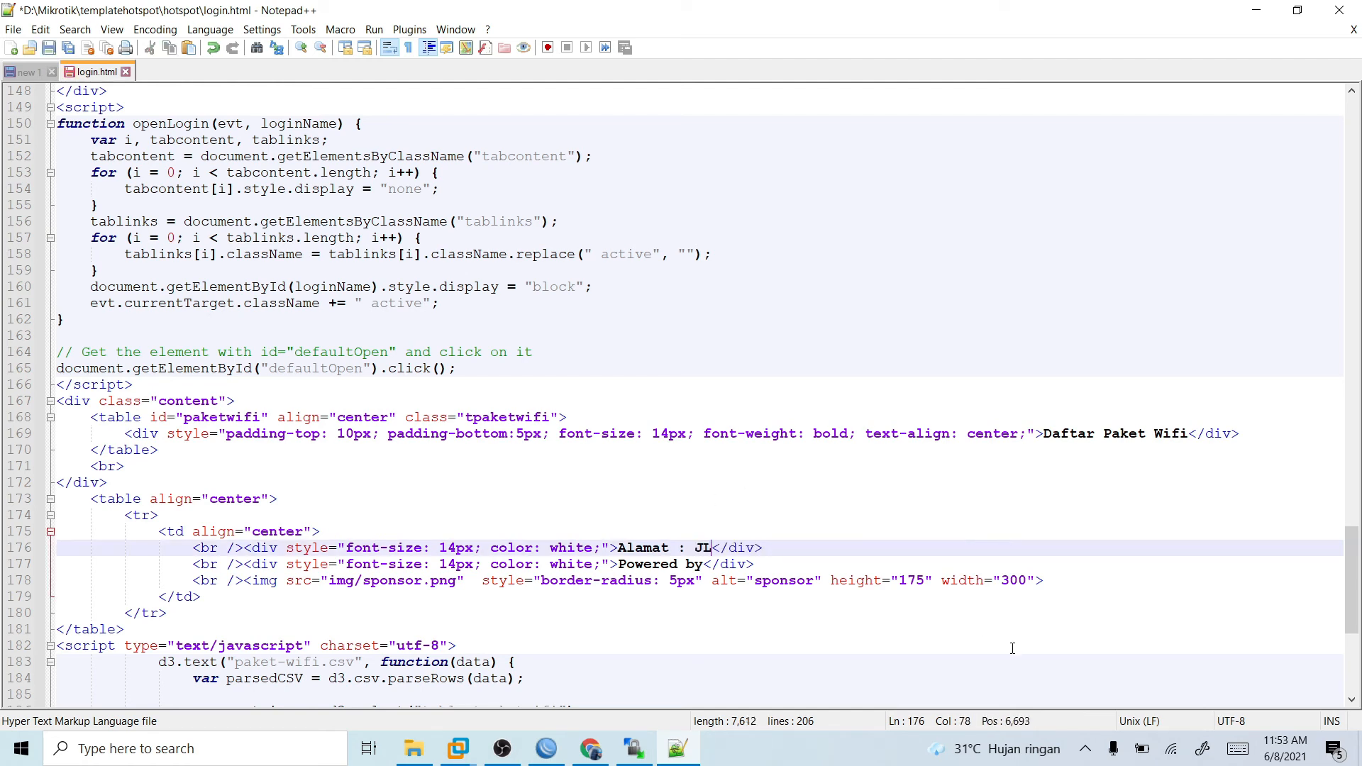
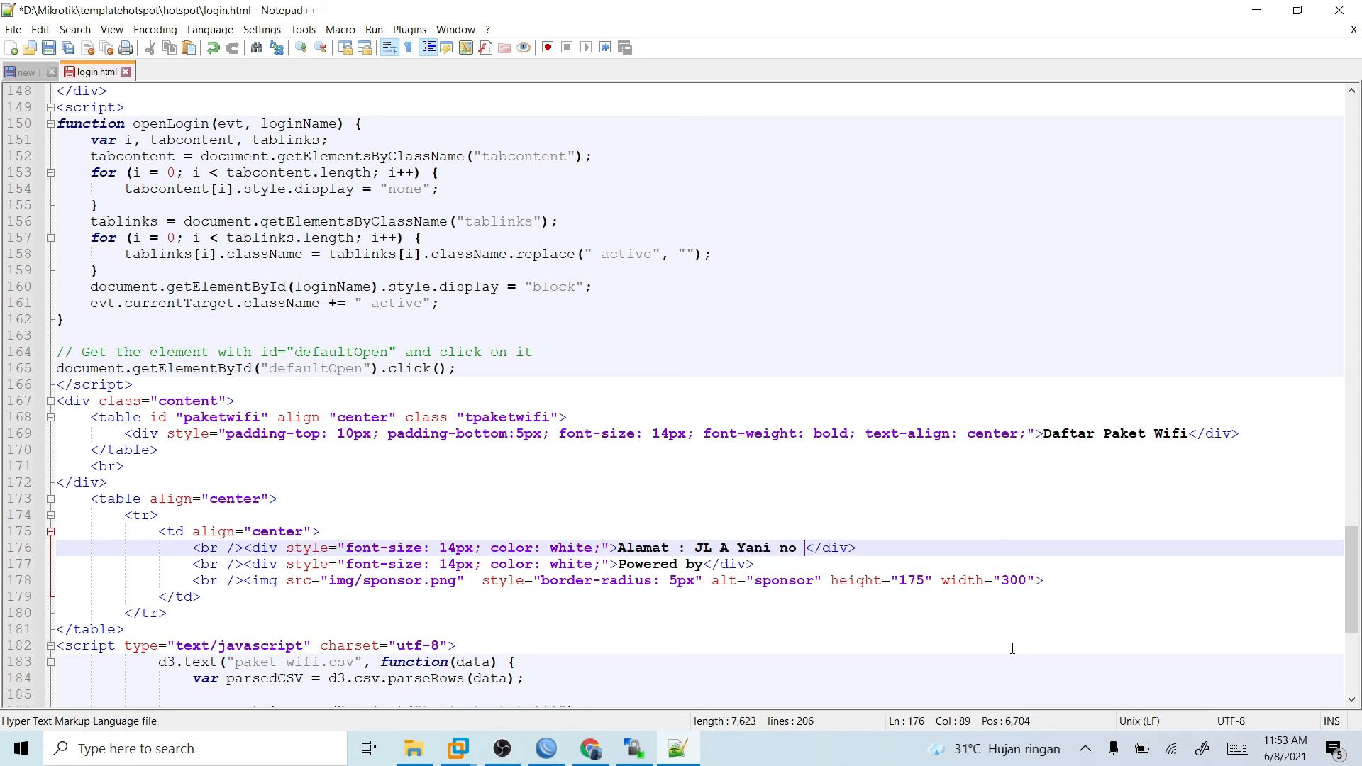
pyautogui.hotkey('ctrl', 's')
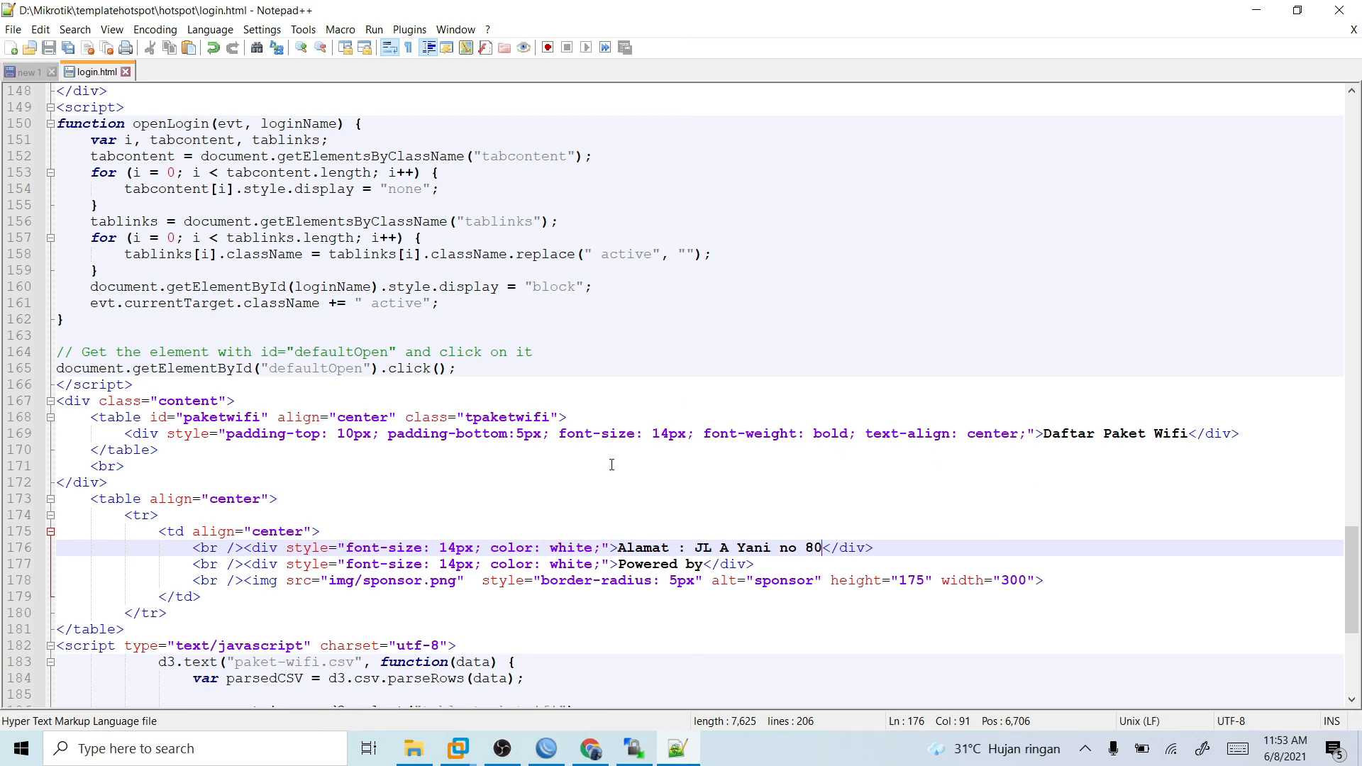
# - Compare the Windows 7 login page with login.html in Notepad++, examining the footer table, the paket-wifi.csv script and the openLogin function
pyautogui.scroll(2, 612, 464)
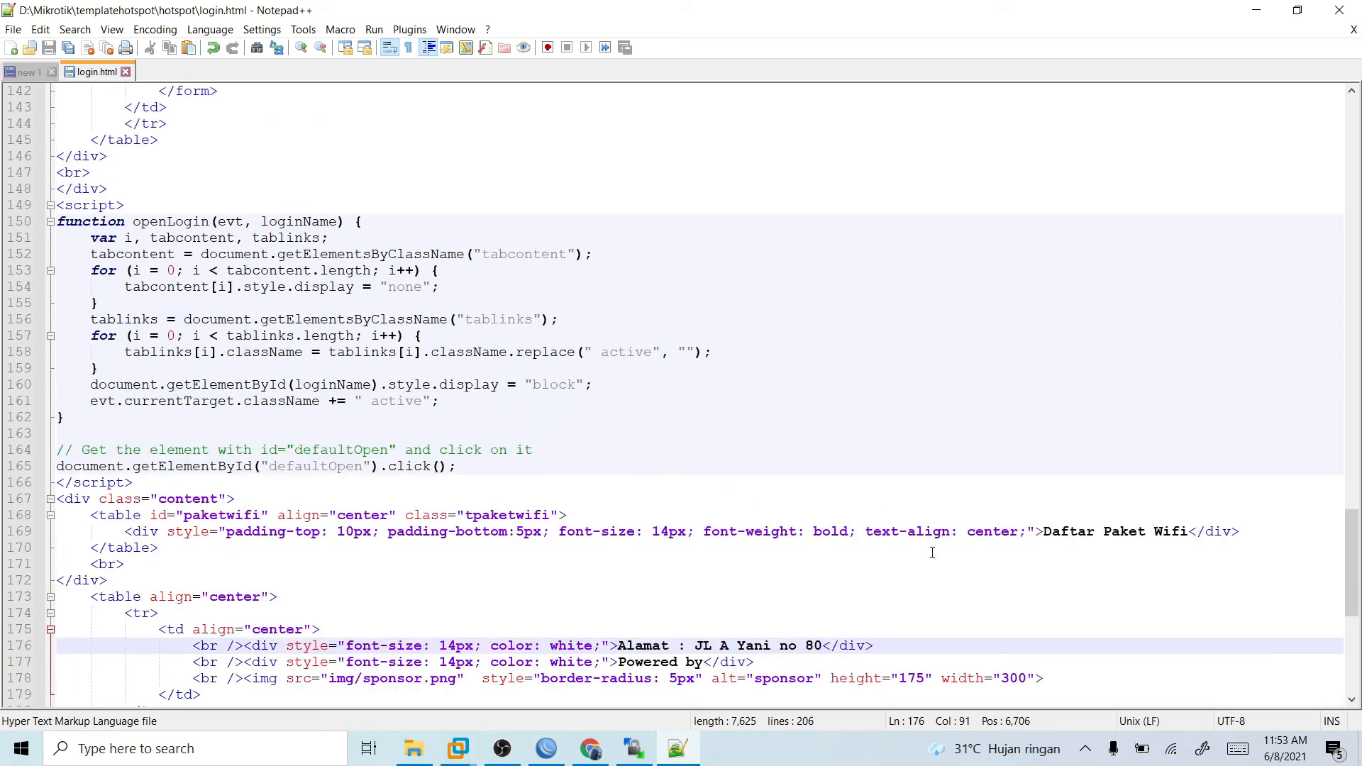
pyautogui.click(676, 754)
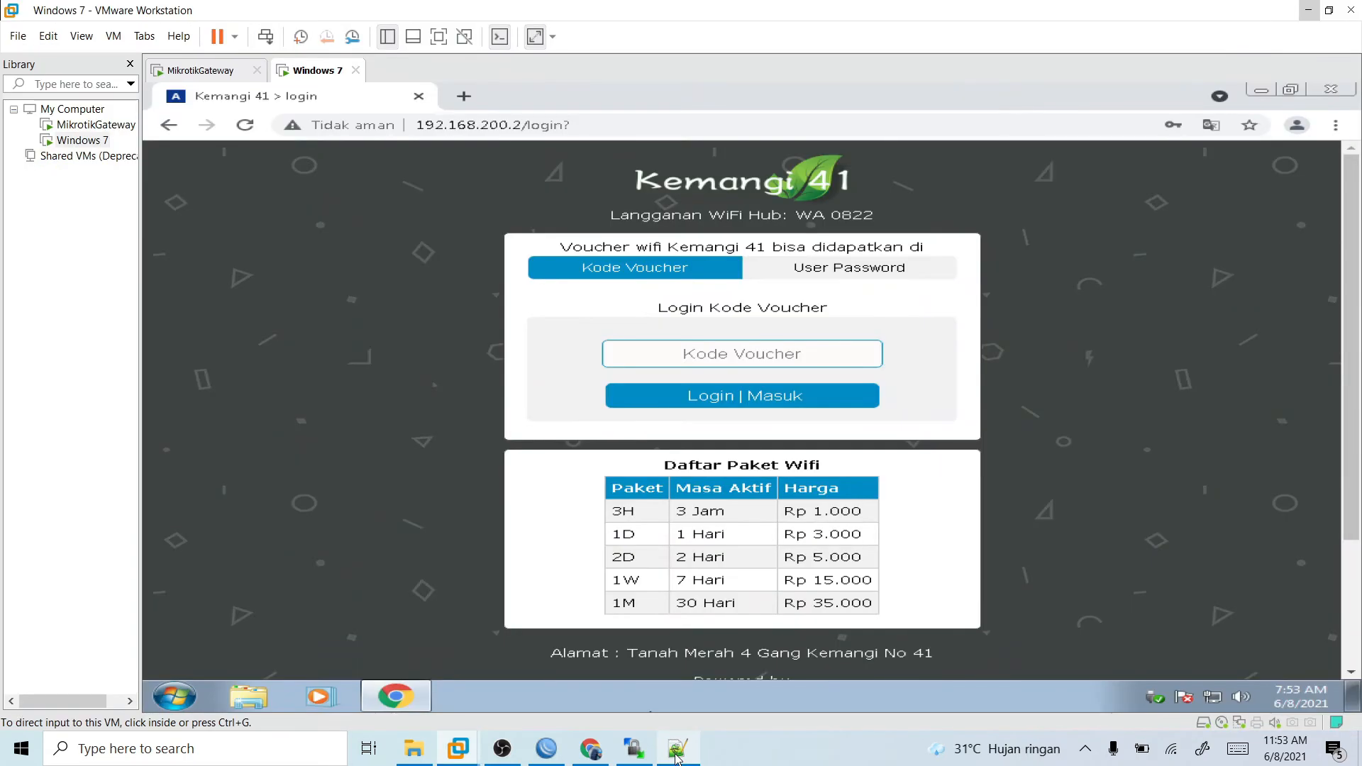
pyautogui.click(676, 753)
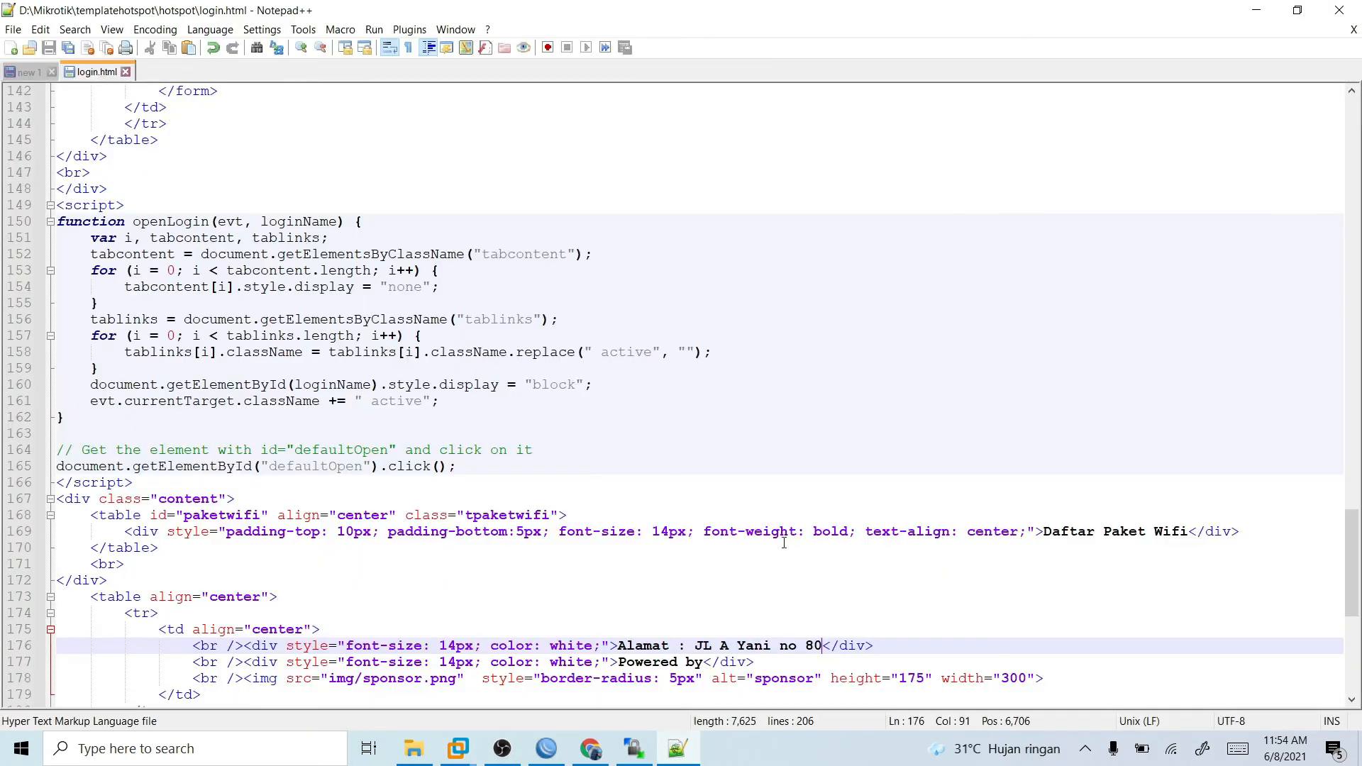
pyautogui.scroll(-4, 330, 570)
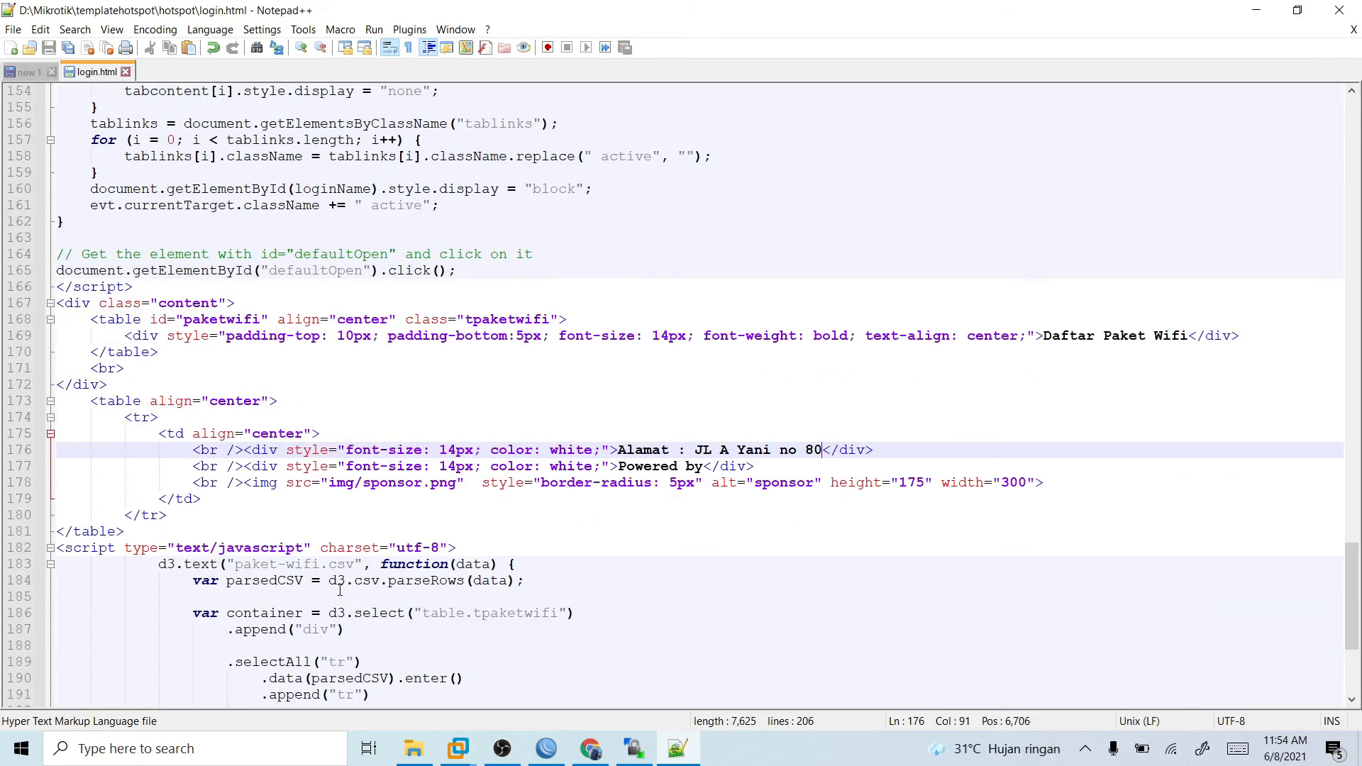
pyautogui.scroll(-3, 256, 592)
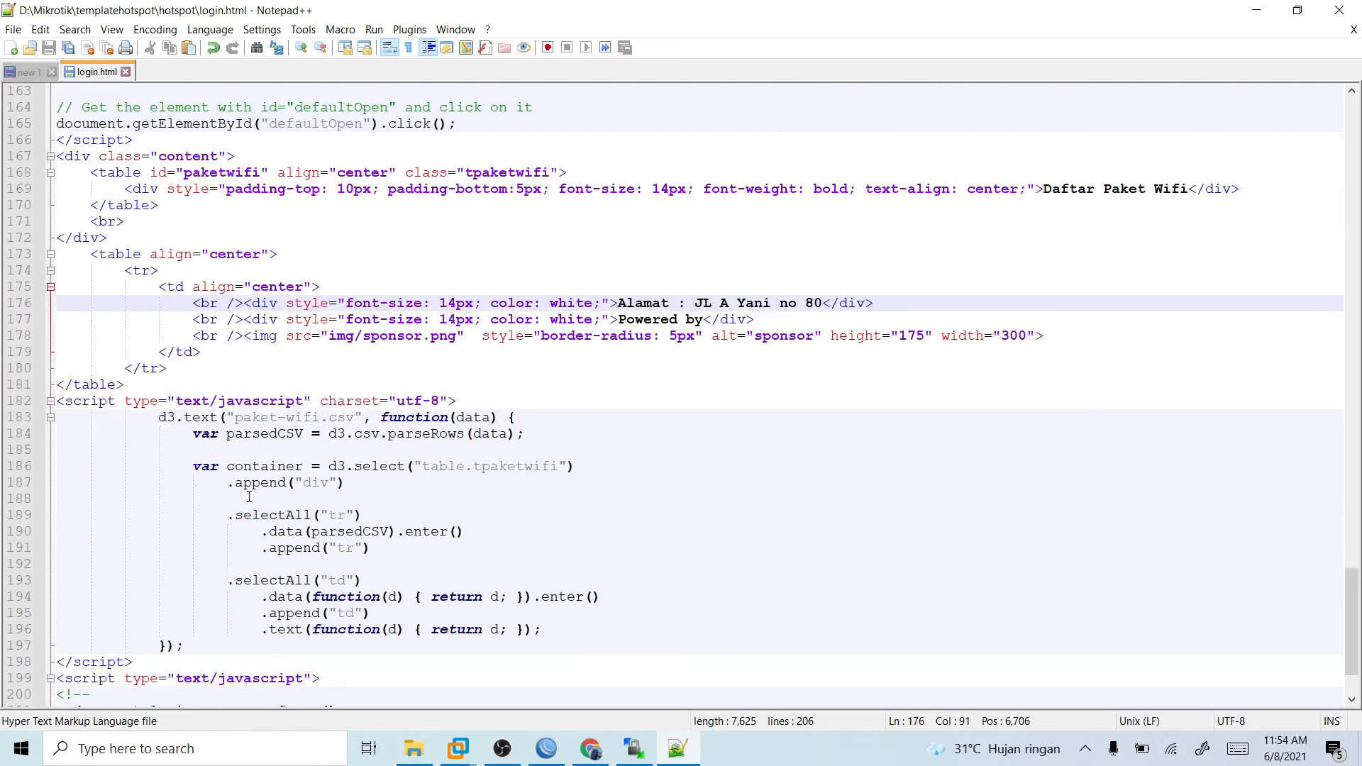
pyautogui.scroll(-2, 252, 525)
pyautogui.scroll(4, 258, 554)
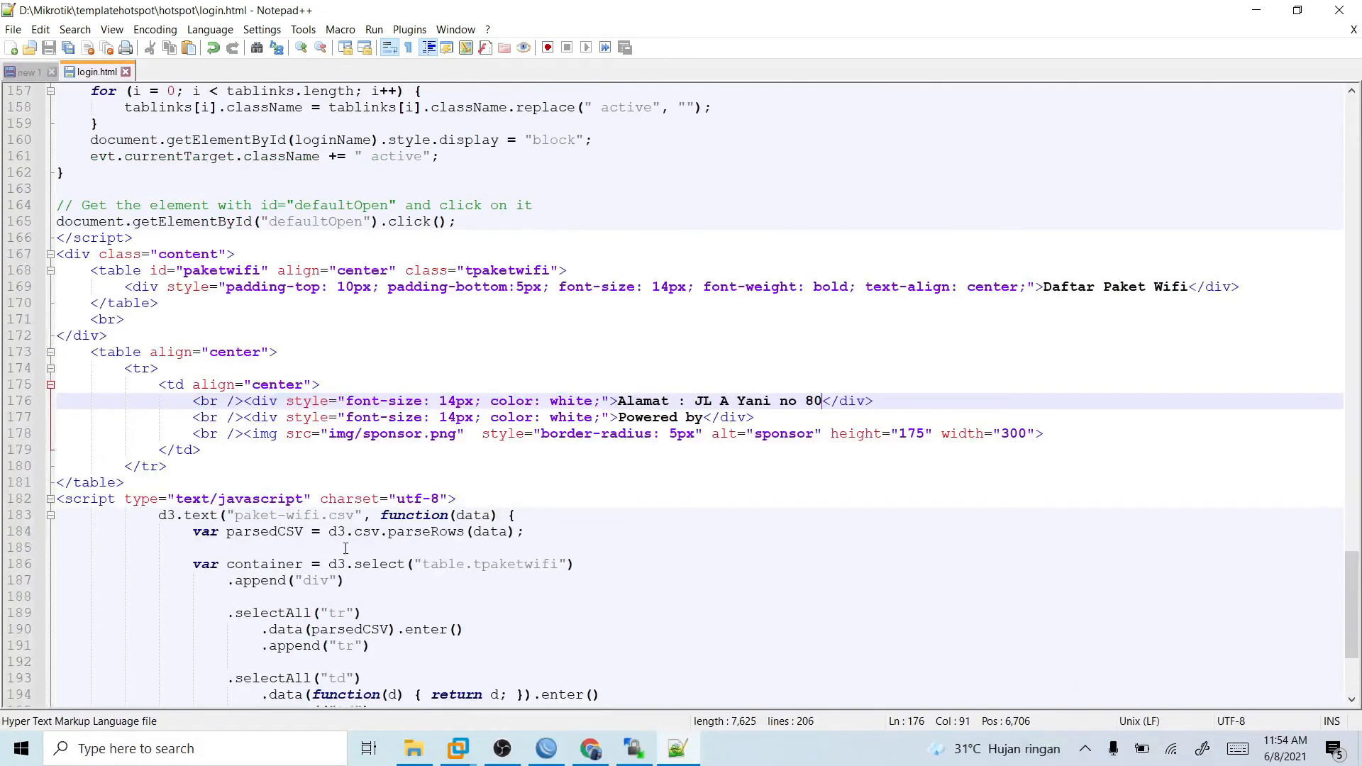
pyautogui.scroll(3, 345, 548)
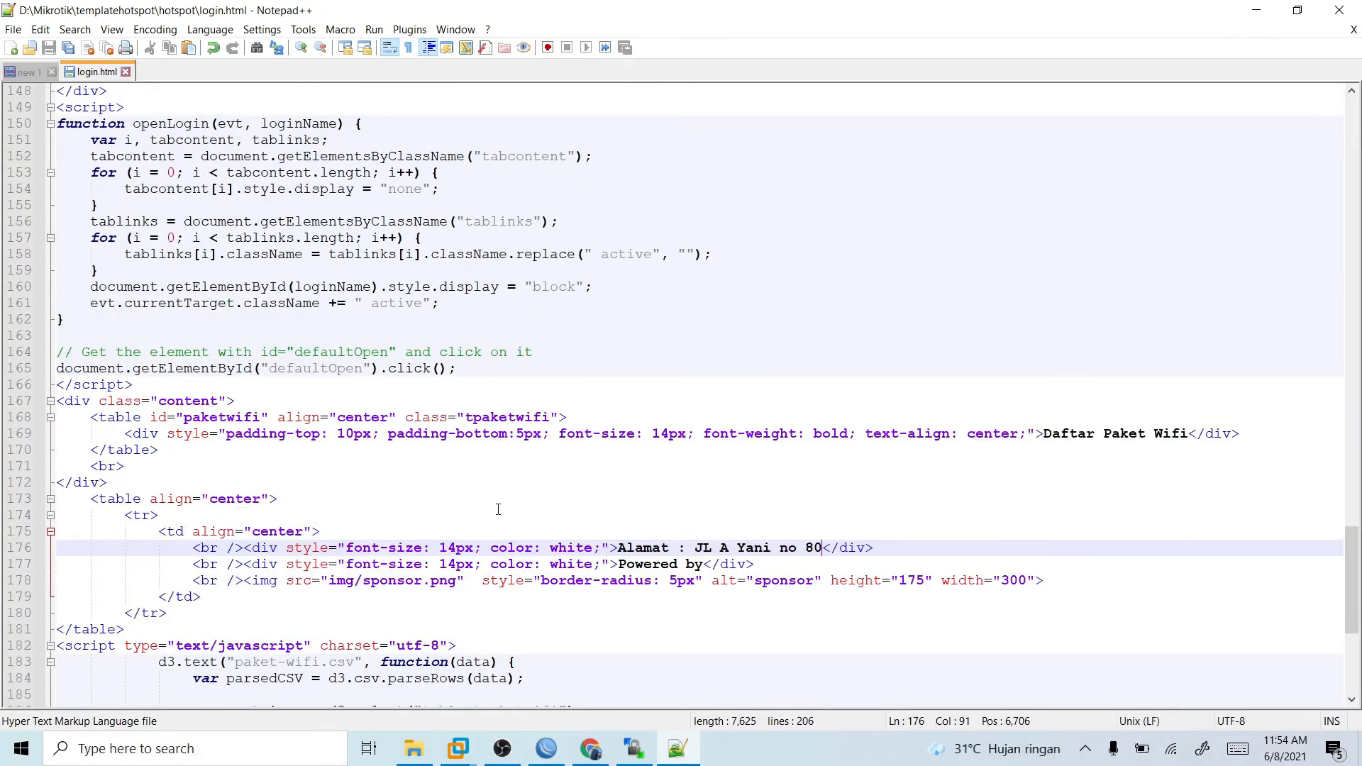
pyautogui.scroll(2, 498, 510)
pyautogui.scroll(1, 500, 508)
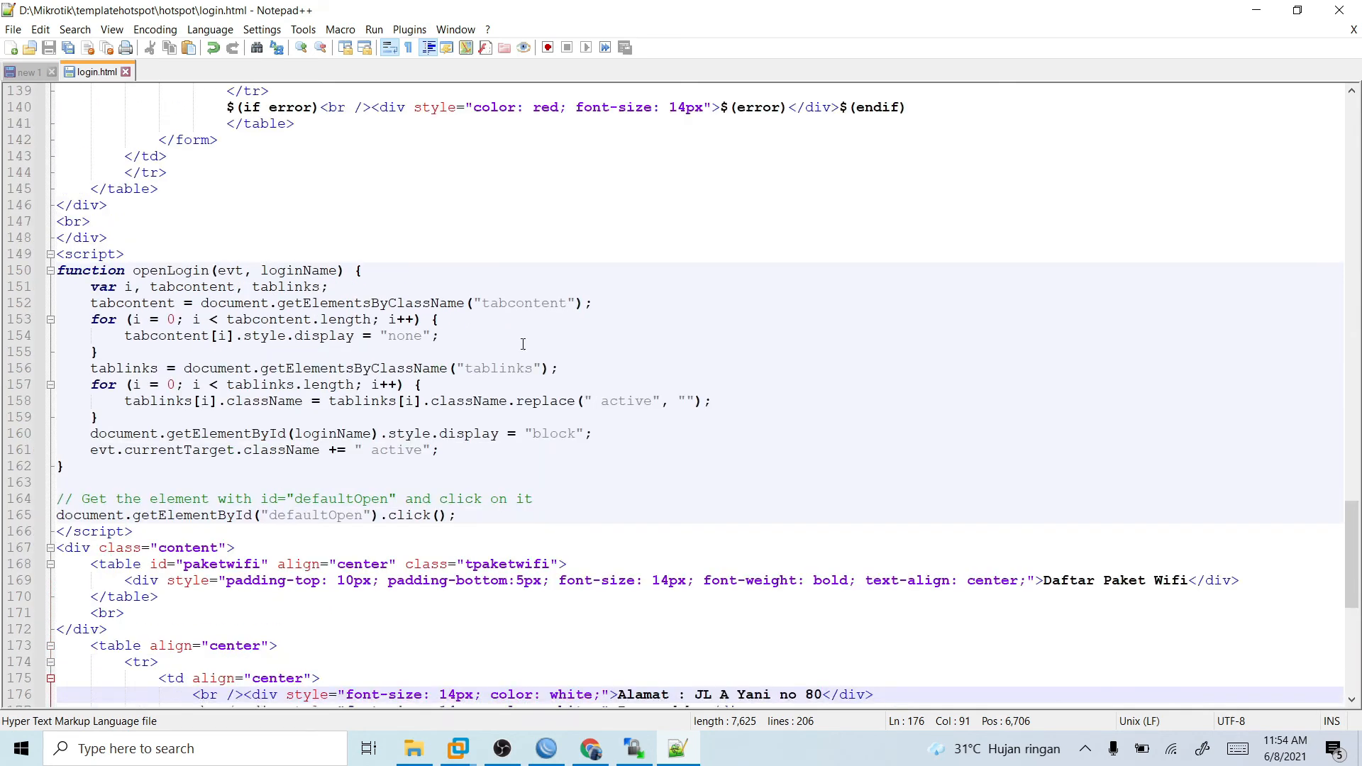
# - Check login.html in the templatehotspot\hotspot folder and review the file in Notepad++ from the openLogin script up to the page title
pyautogui.click(272, 303)
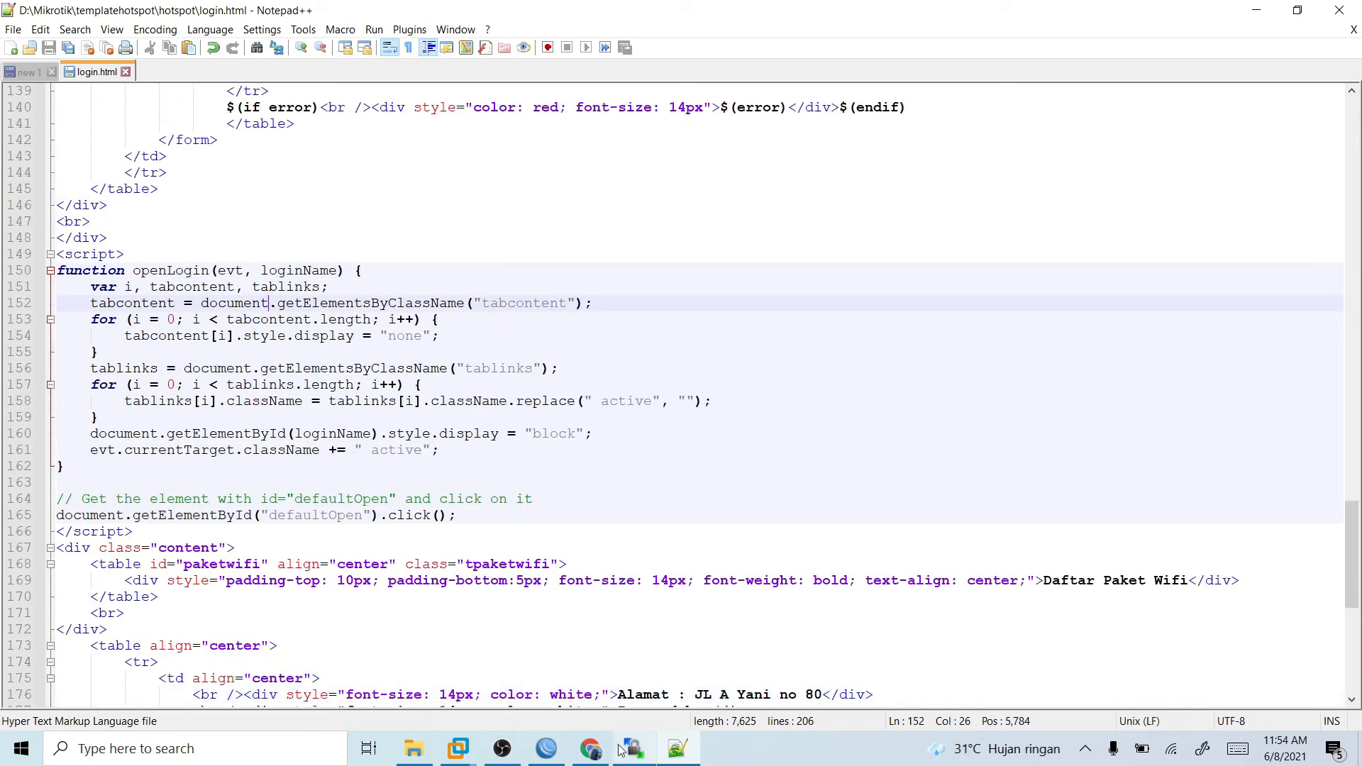
pyautogui.click(414, 749)
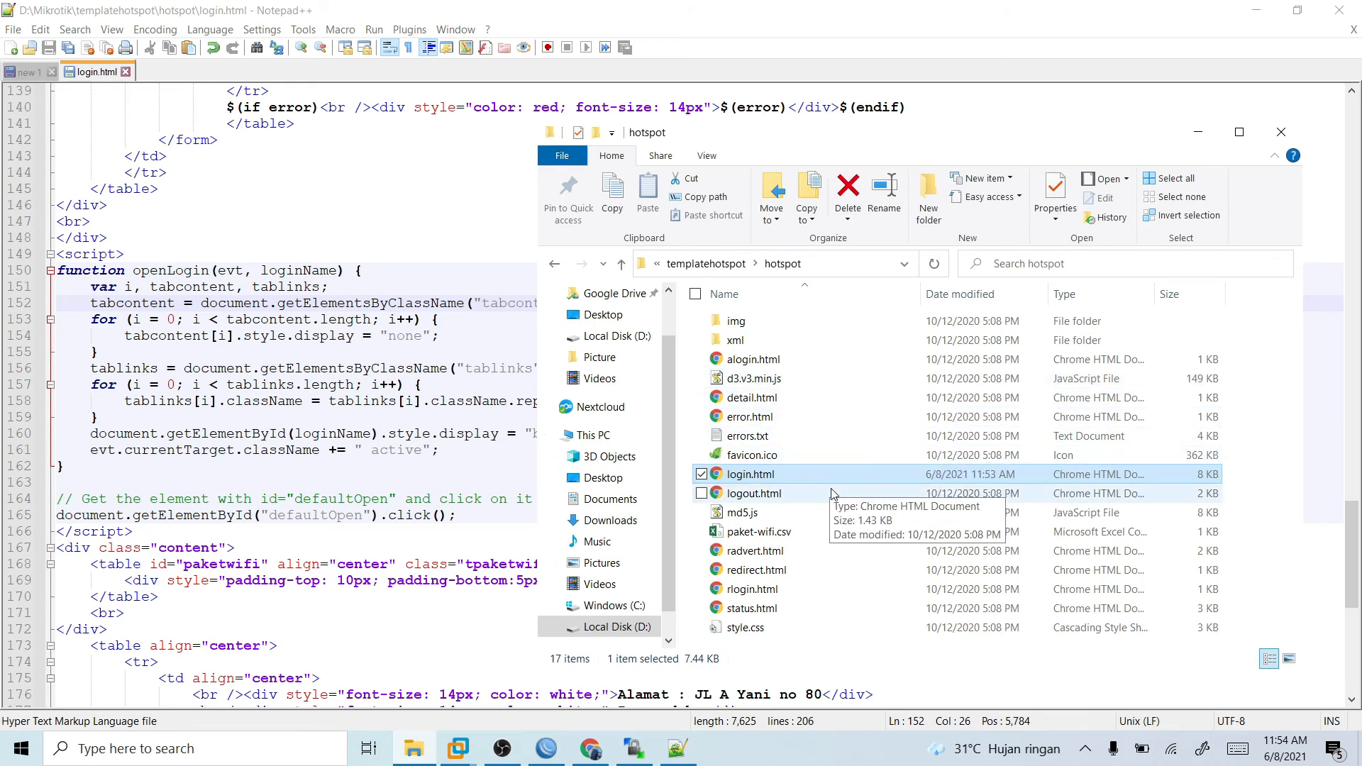
pyautogui.click(355, 450)
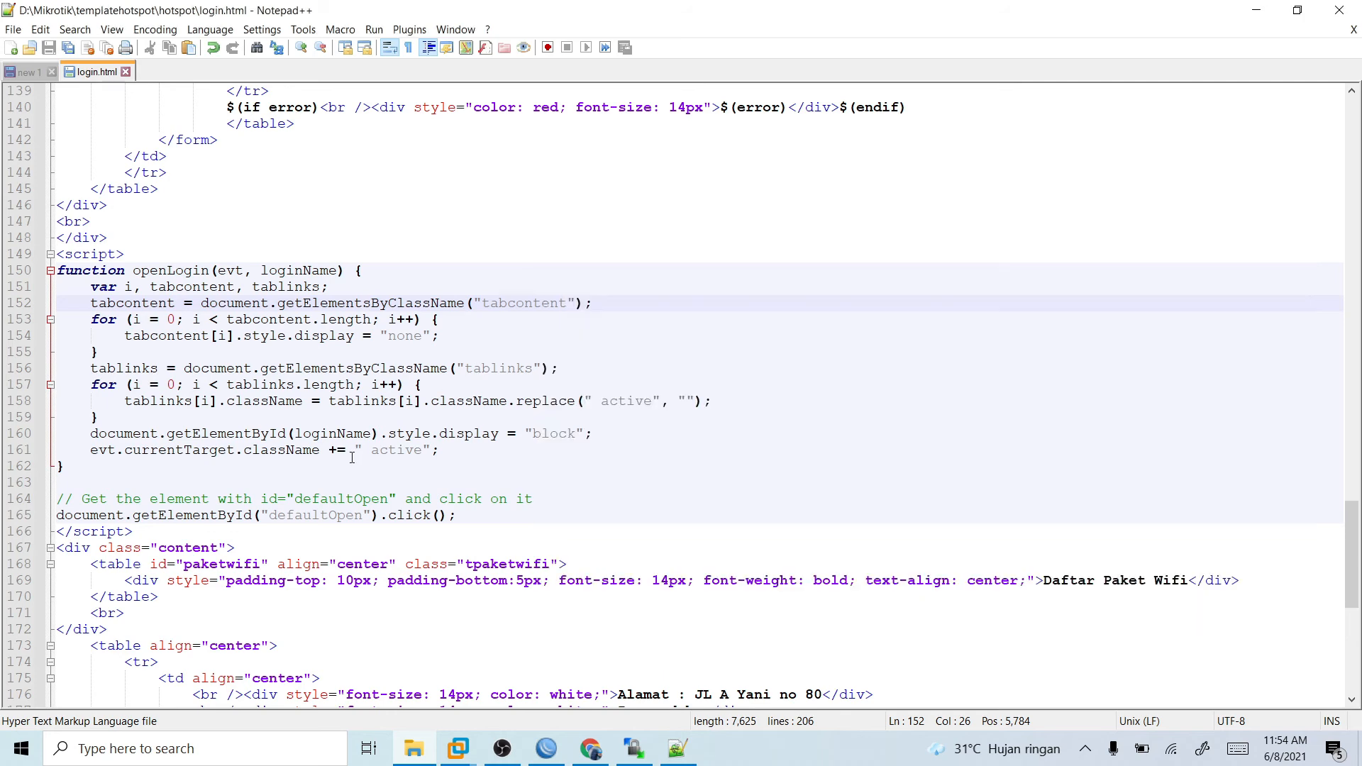
pyautogui.scroll(1, 479, 450)
pyautogui.scroll(3, 479, 450)
pyautogui.scroll(-2, 326, 509)
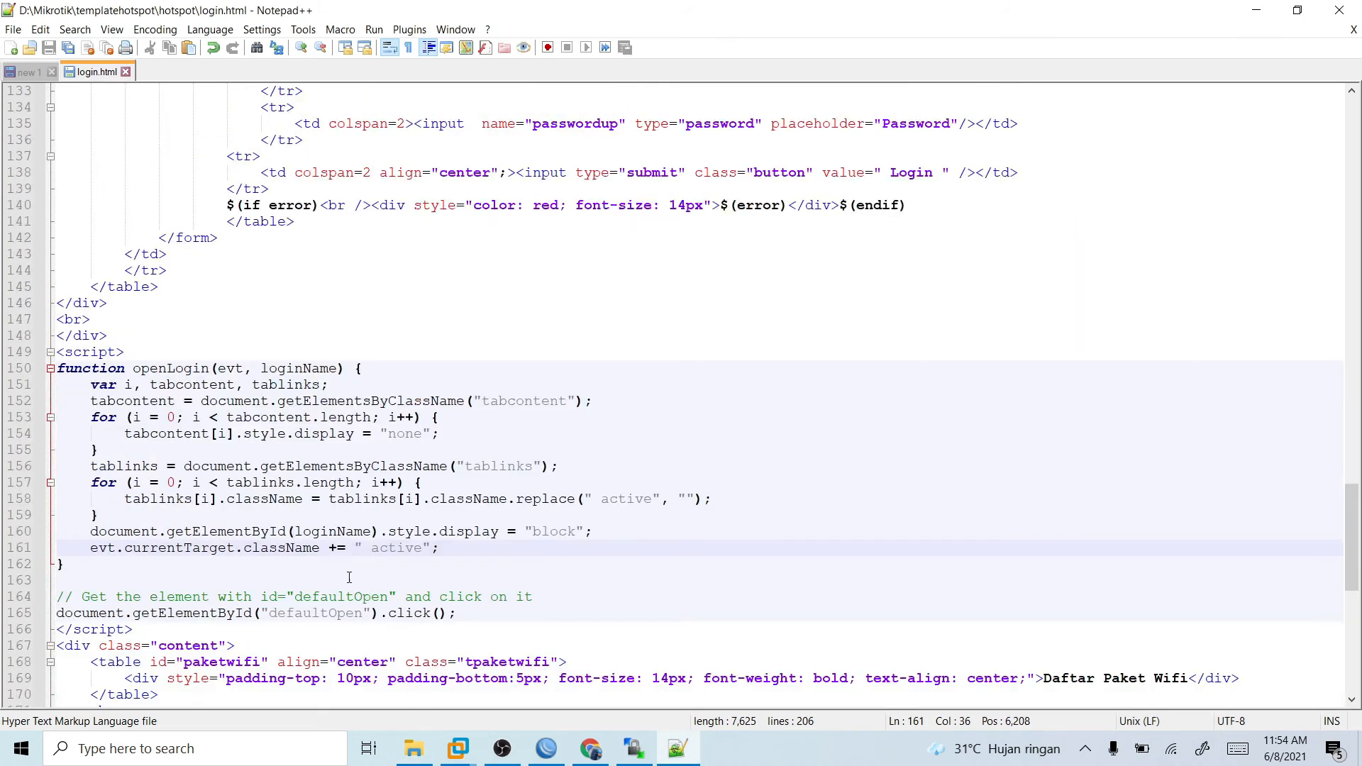
pyautogui.scroll(9, 349, 577)
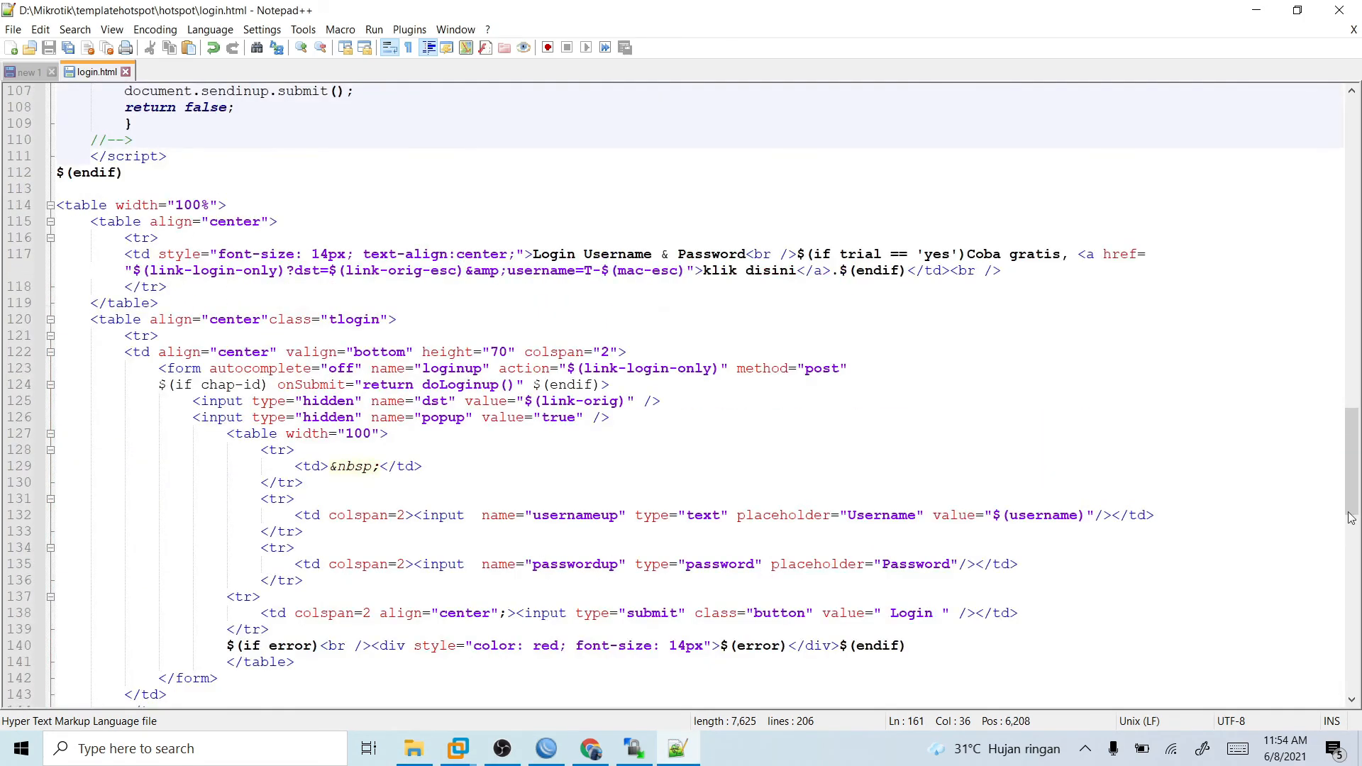
pyautogui.moveTo(1359, 497); pyautogui.dragTo(1360, 174)
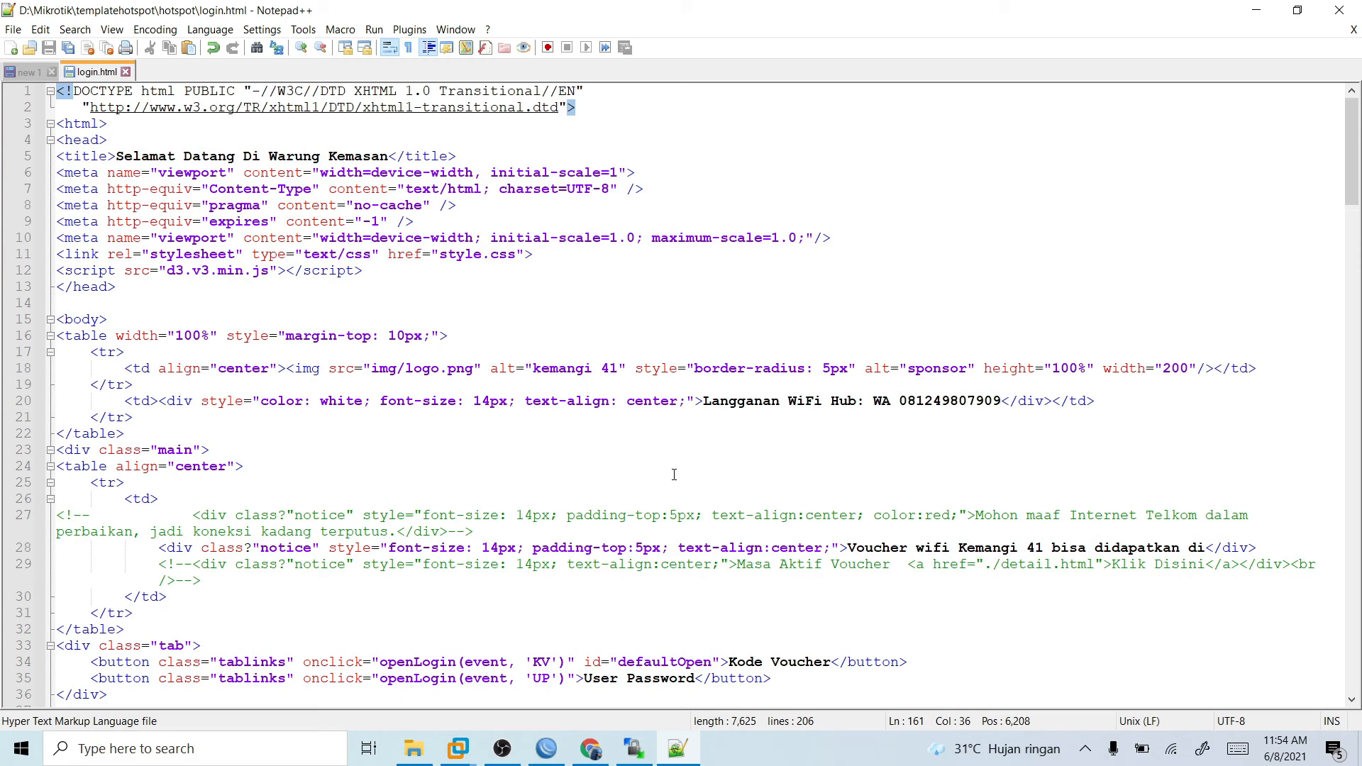
# - Upload the edited login.html from File Explorer into the router's hotspot folder in WinBox and check the uploaded template files
pyautogui.click(414, 748)
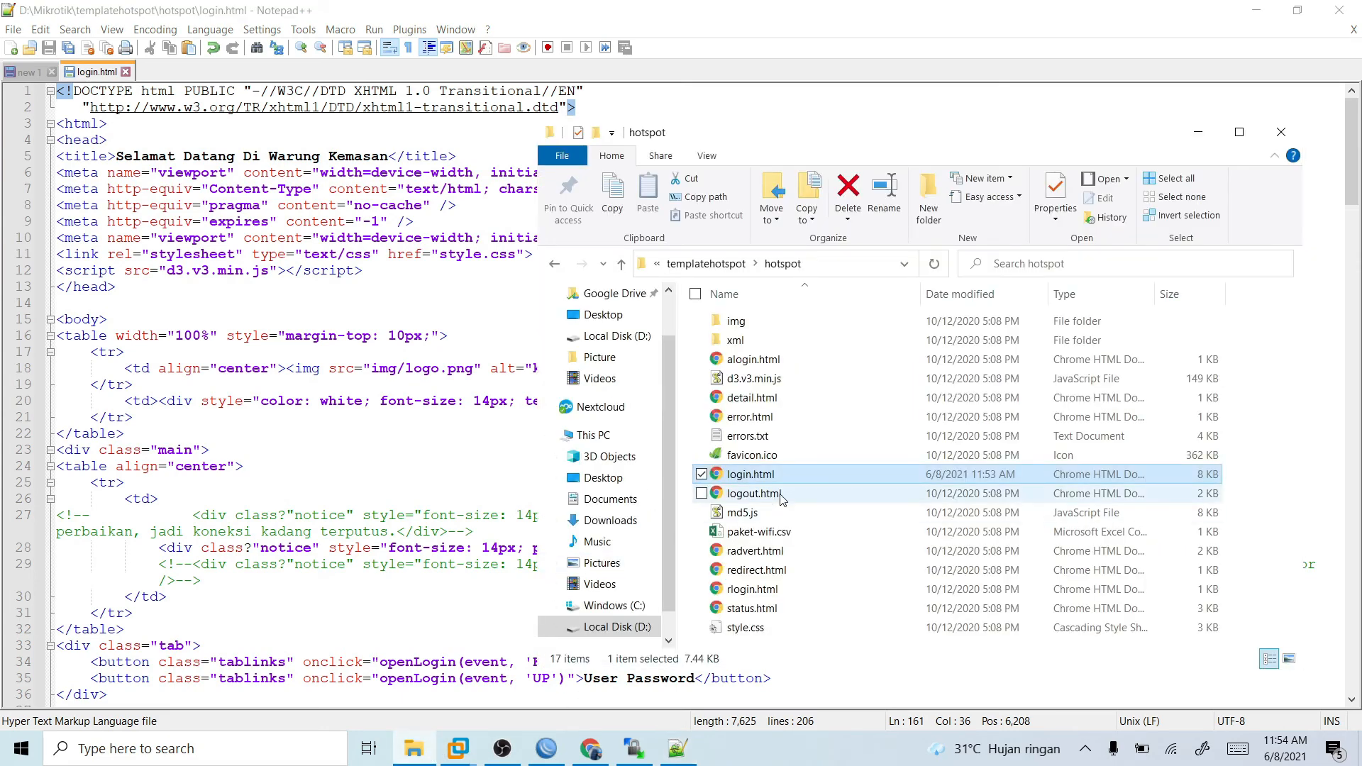
pyautogui.moveTo(801, 482); pyautogui.dragTo(845, 360)
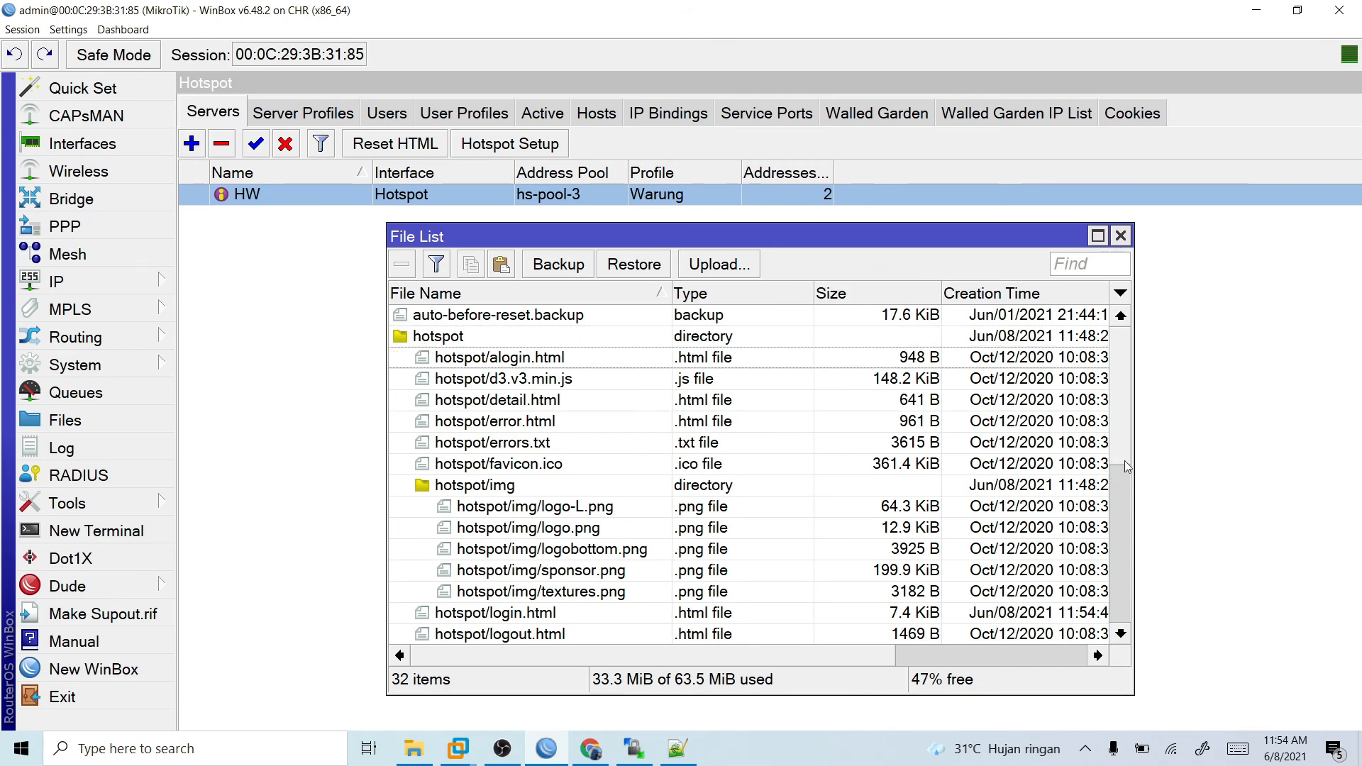
pyautogui.moveTo(1123, 461); pyautogui.dragTo(1136, 636)
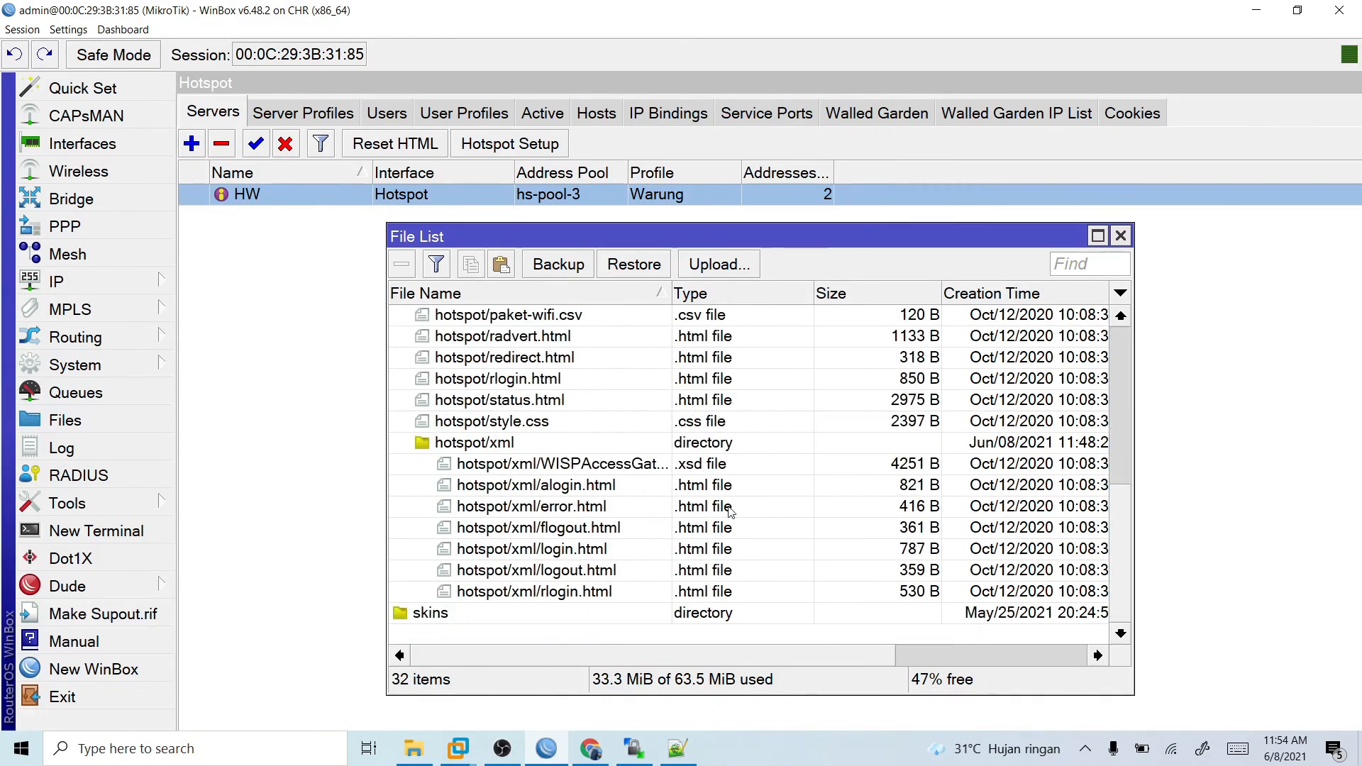
pyautogui.click(494, 443)
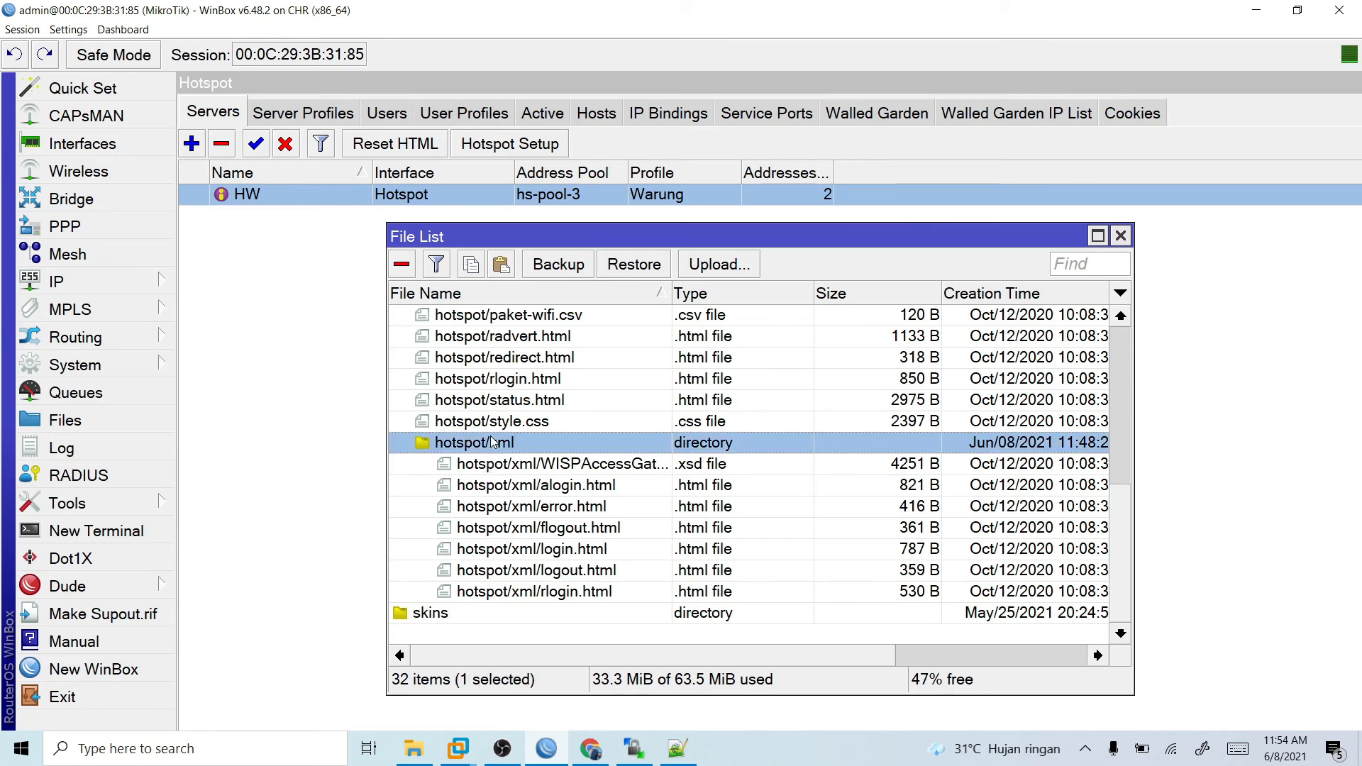
pyautogui.scroll(3, 497, 444)
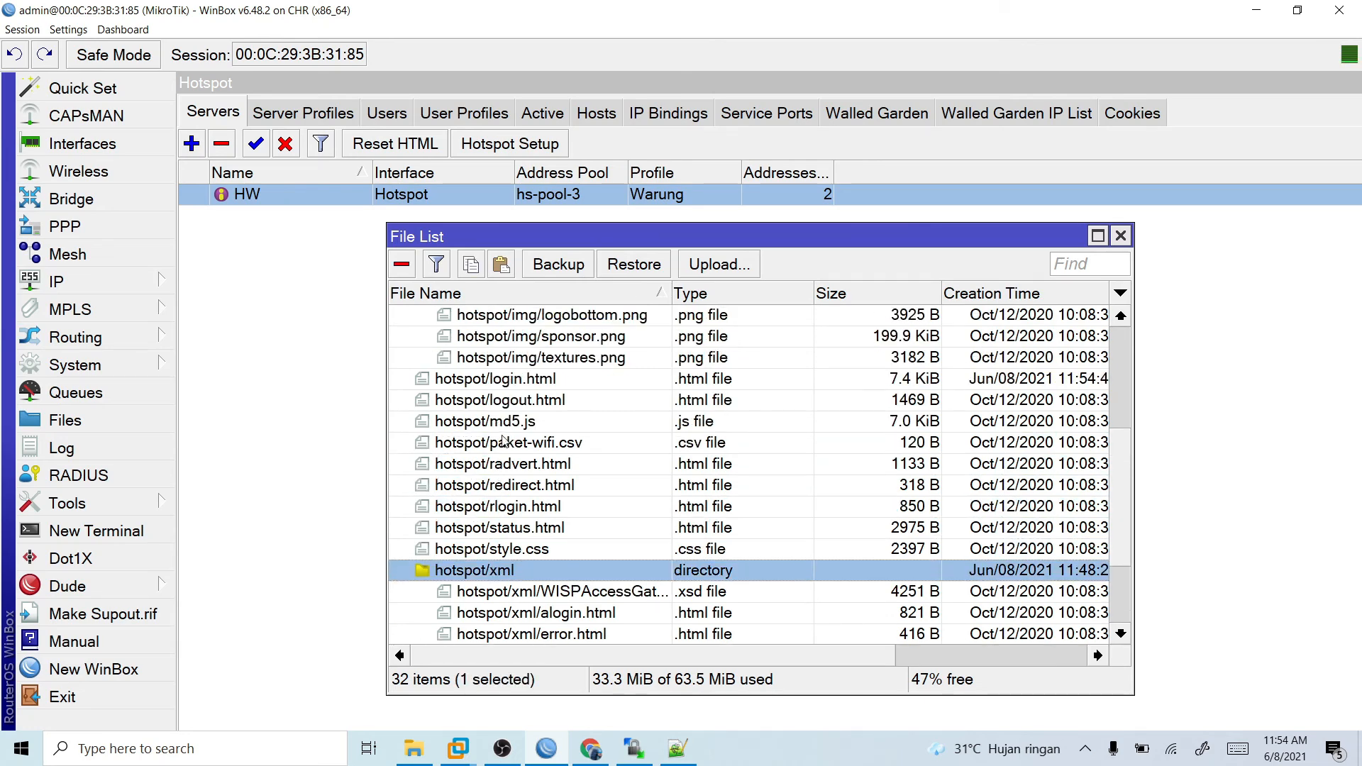
pyautogui.scroll(-1, 508, 445)
pyautogui.scroll(4, 509, 446)
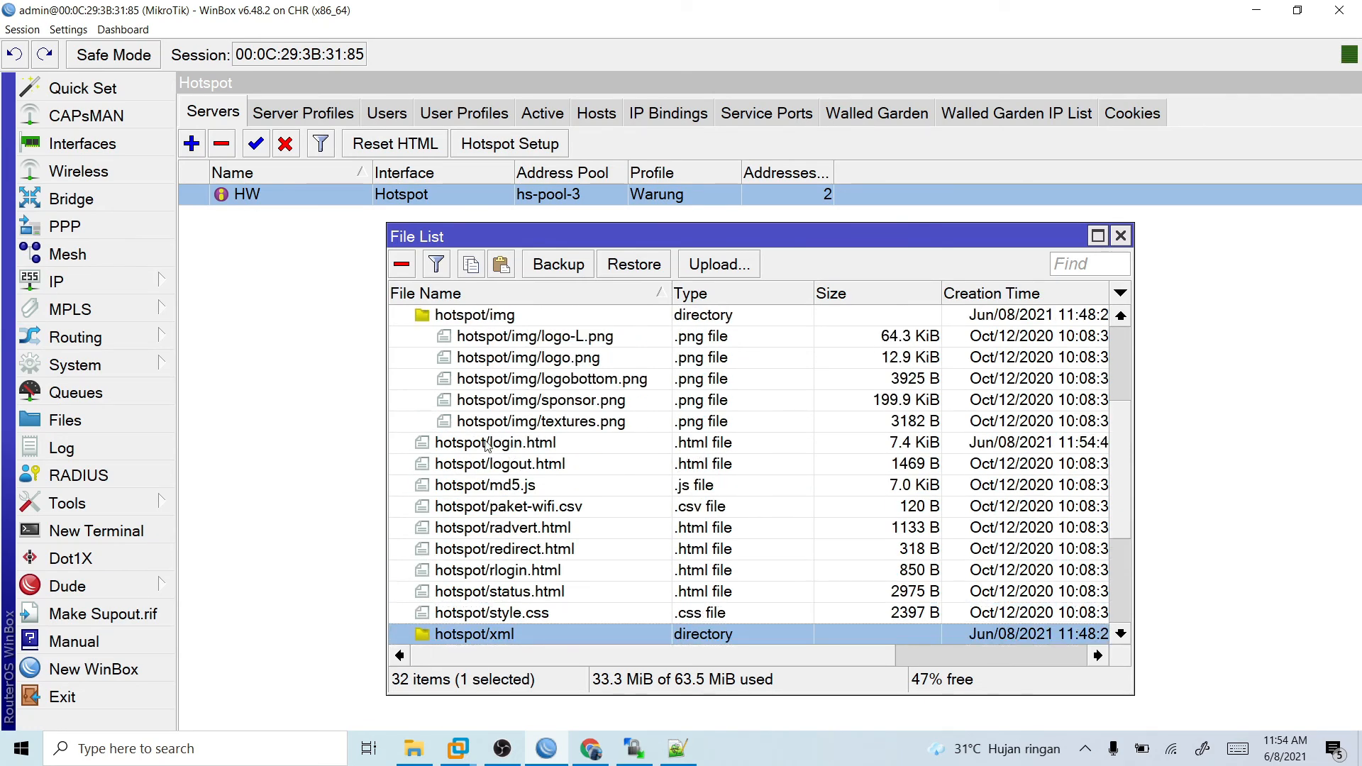
pyautogui.scroll(1, 511, 445)
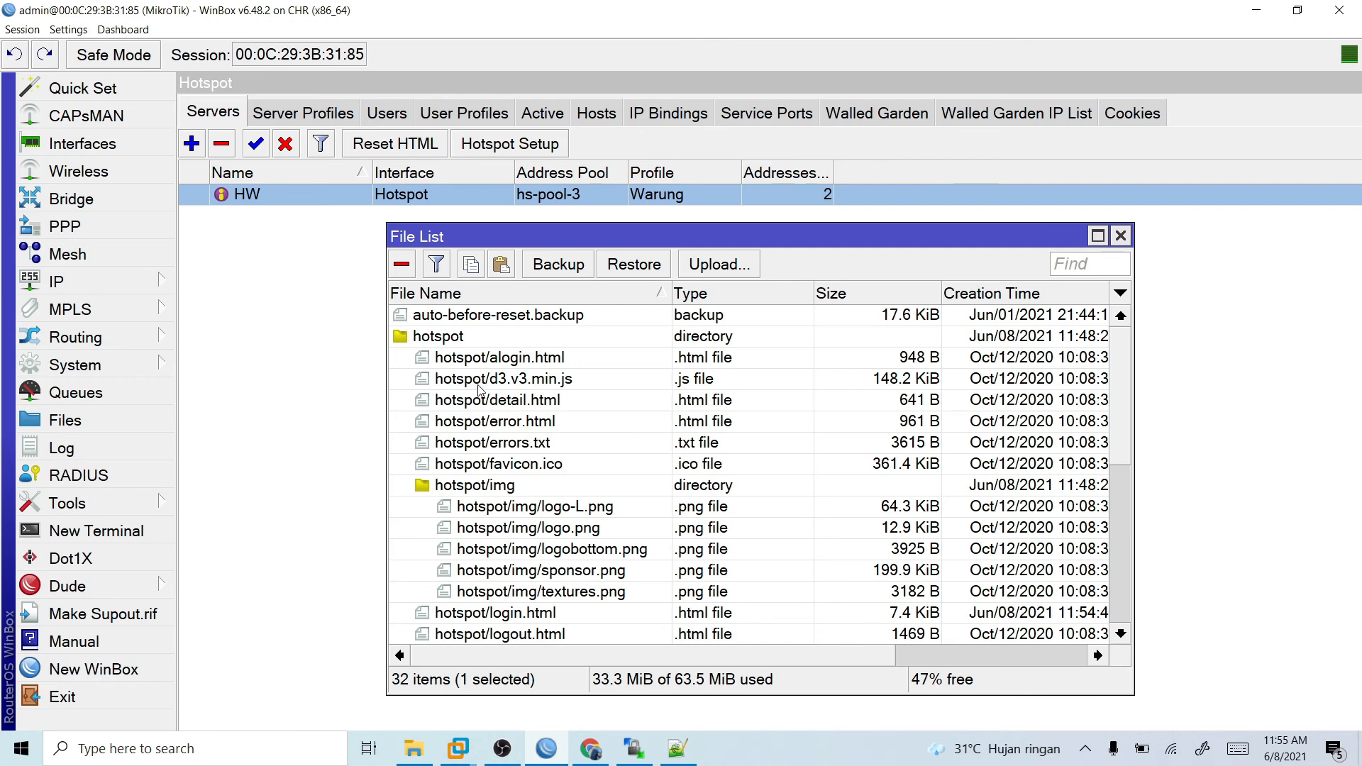
pyautogui.scroll(-3, 479, 419)
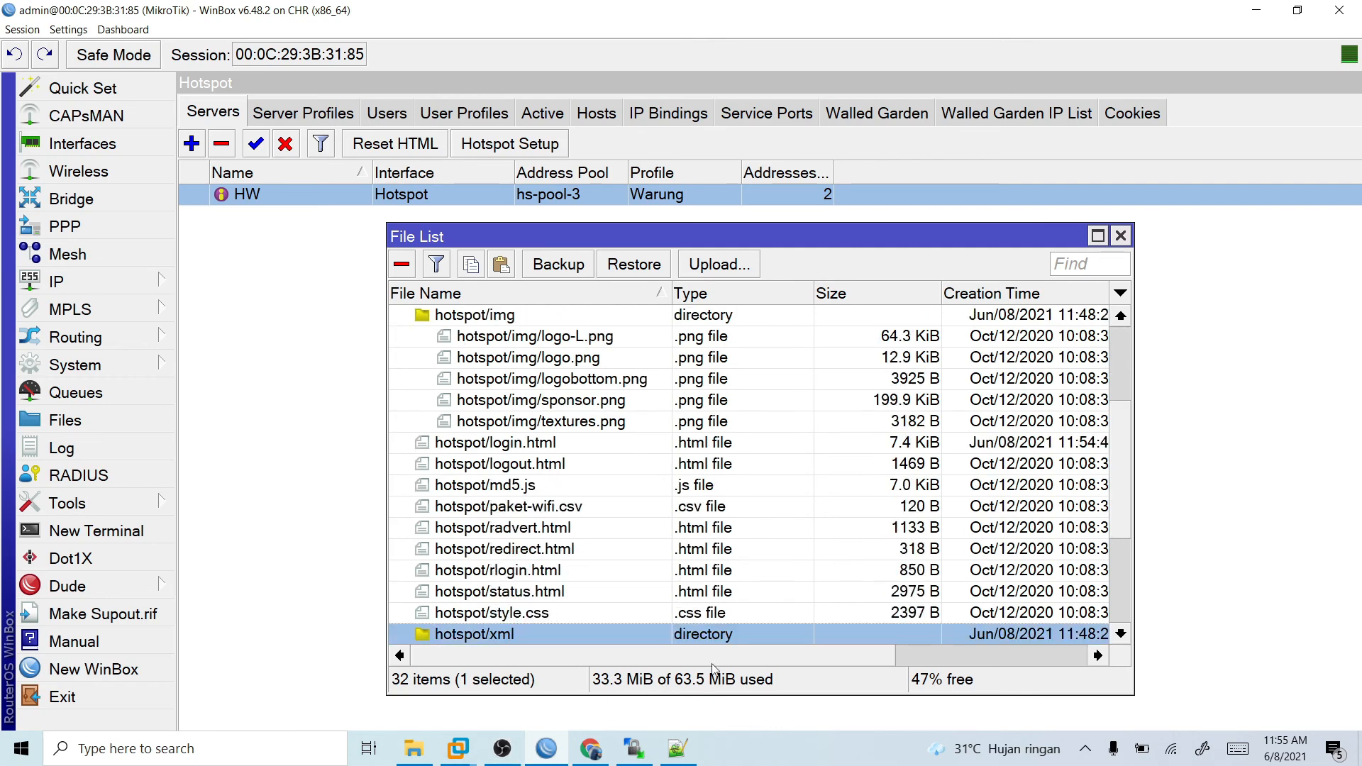
# - Reload the login page on the Windows 7 virtual machine and check its title, WhatsApp line, both login forms, package table and footer
pyautogui.moveTo(481, 751)
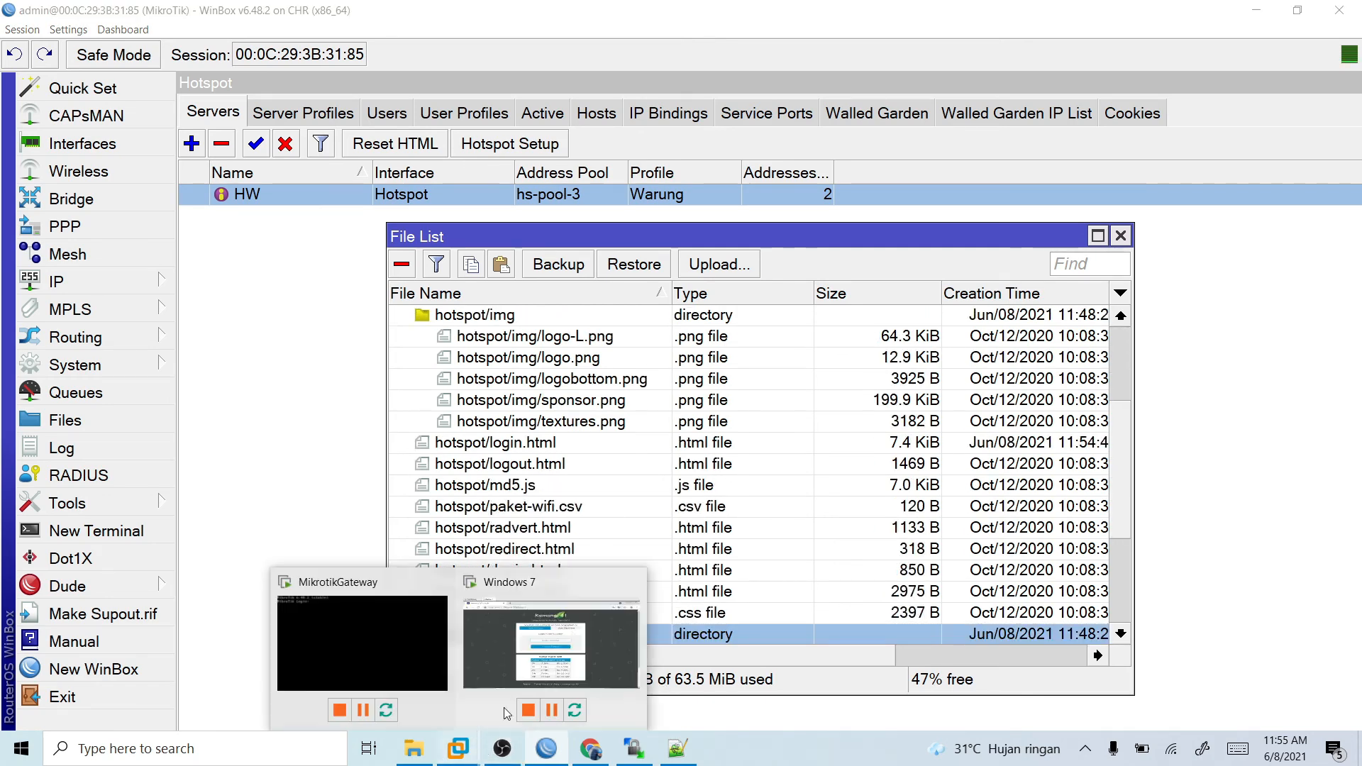
pyautogui.click(547, 652)
pyautogui.click(245, 125)
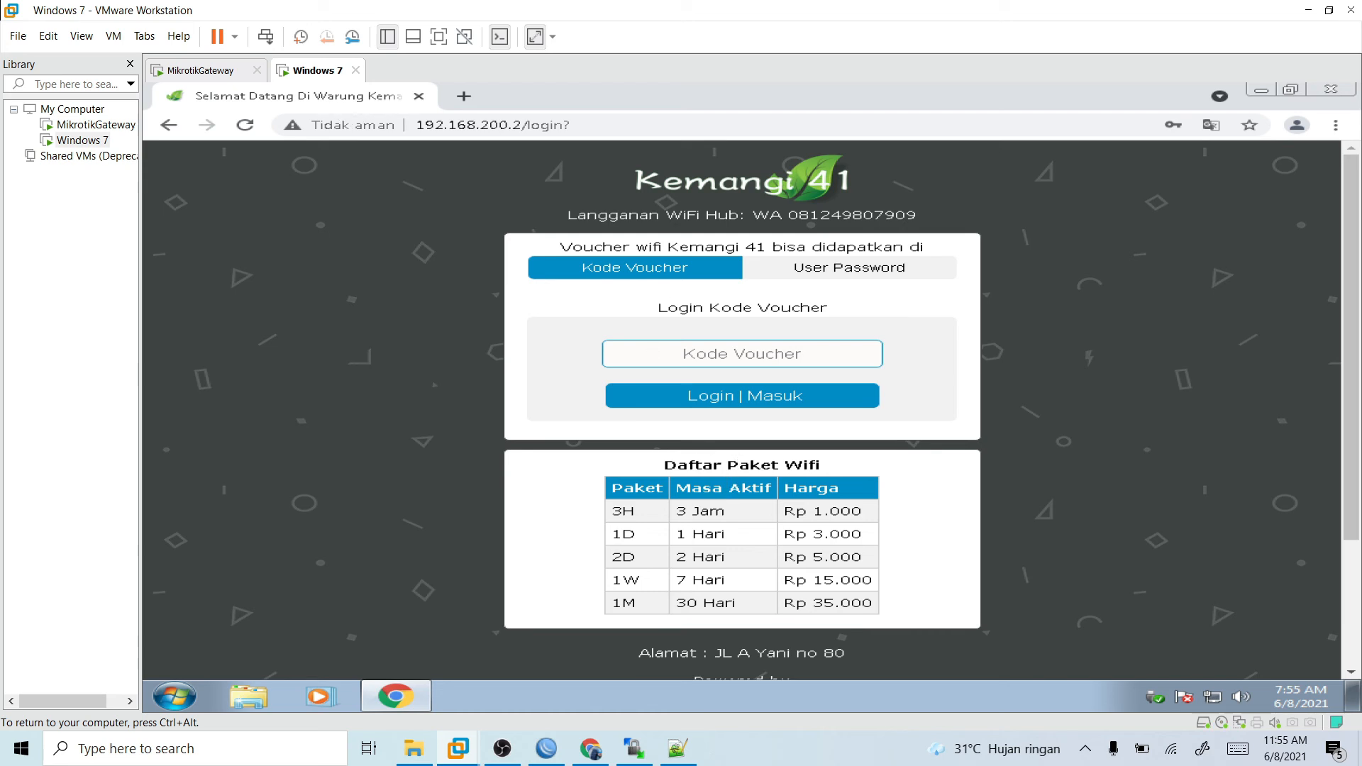
pyautogui.click(808, 281)
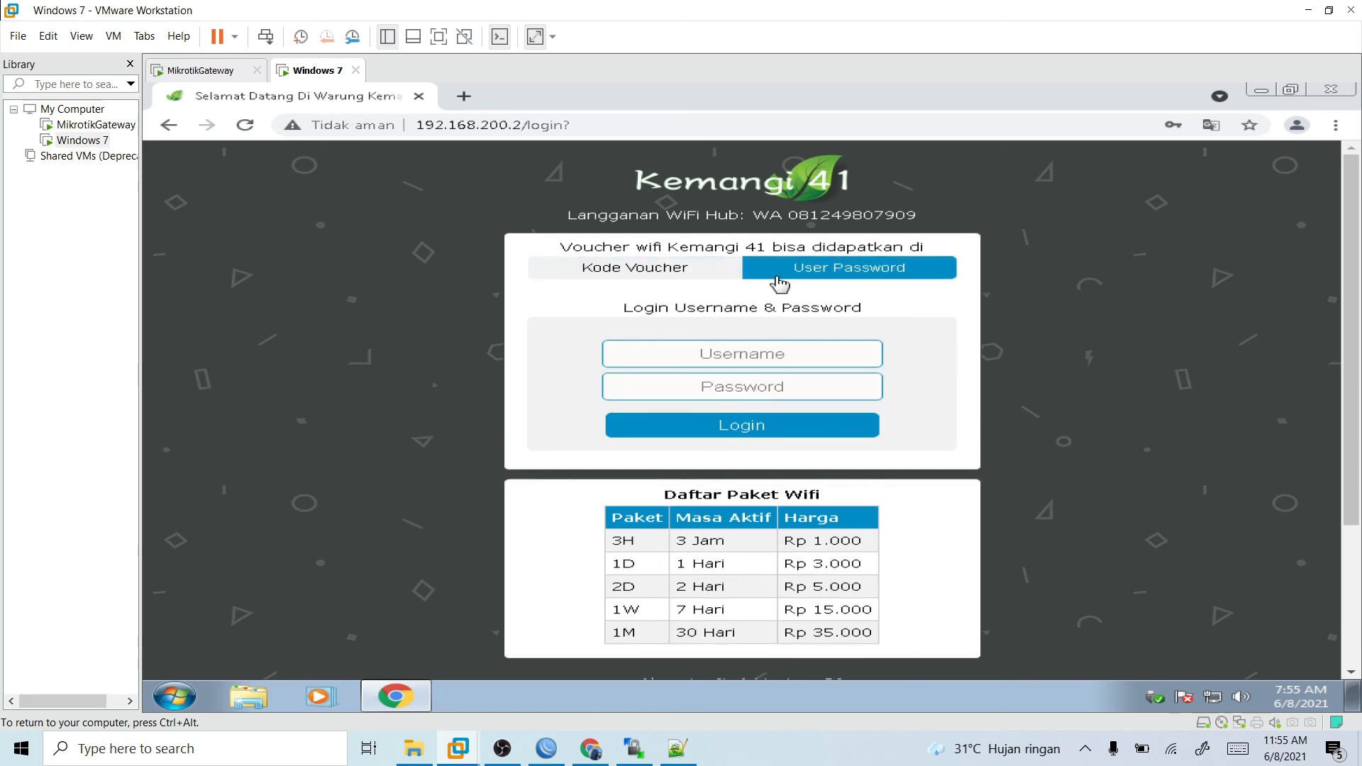
pyautogui.click(729, 268)
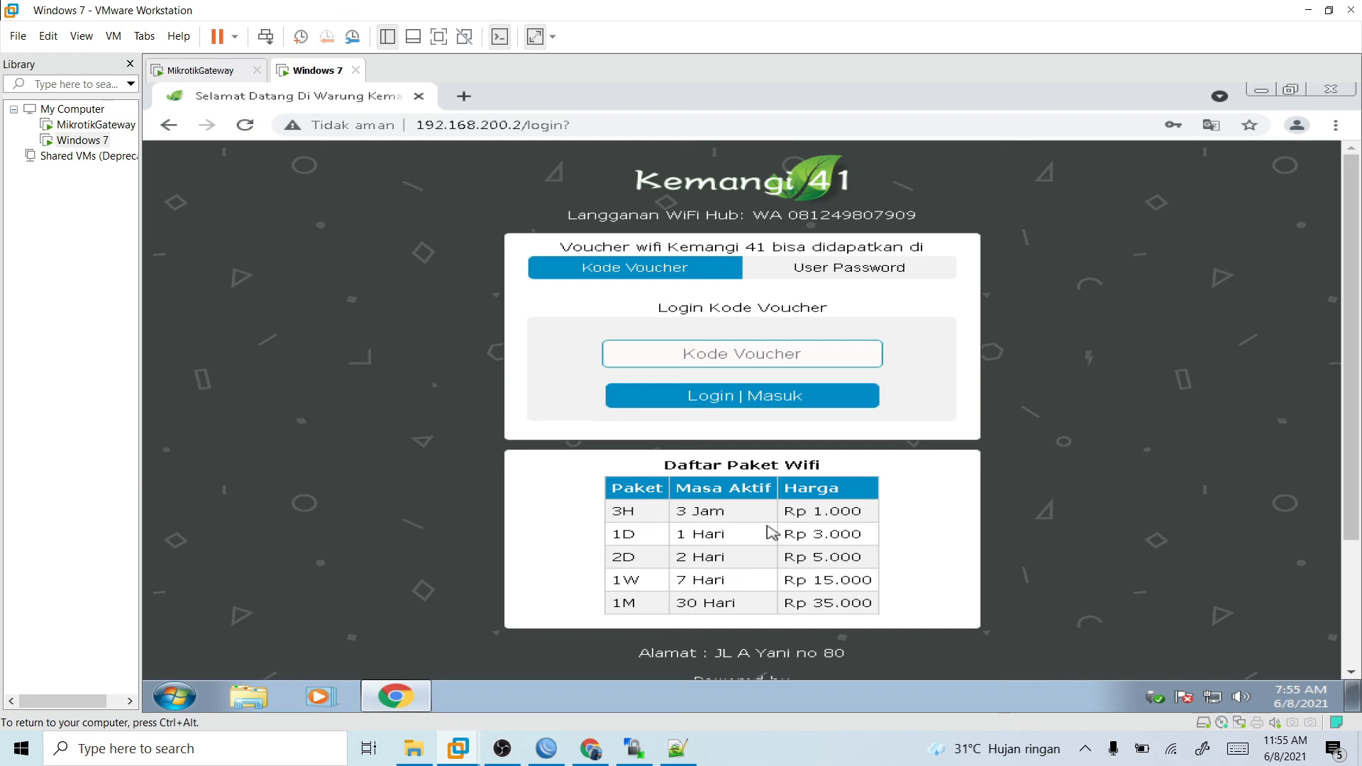
pyautogui.scroll(-3, 752, 540)
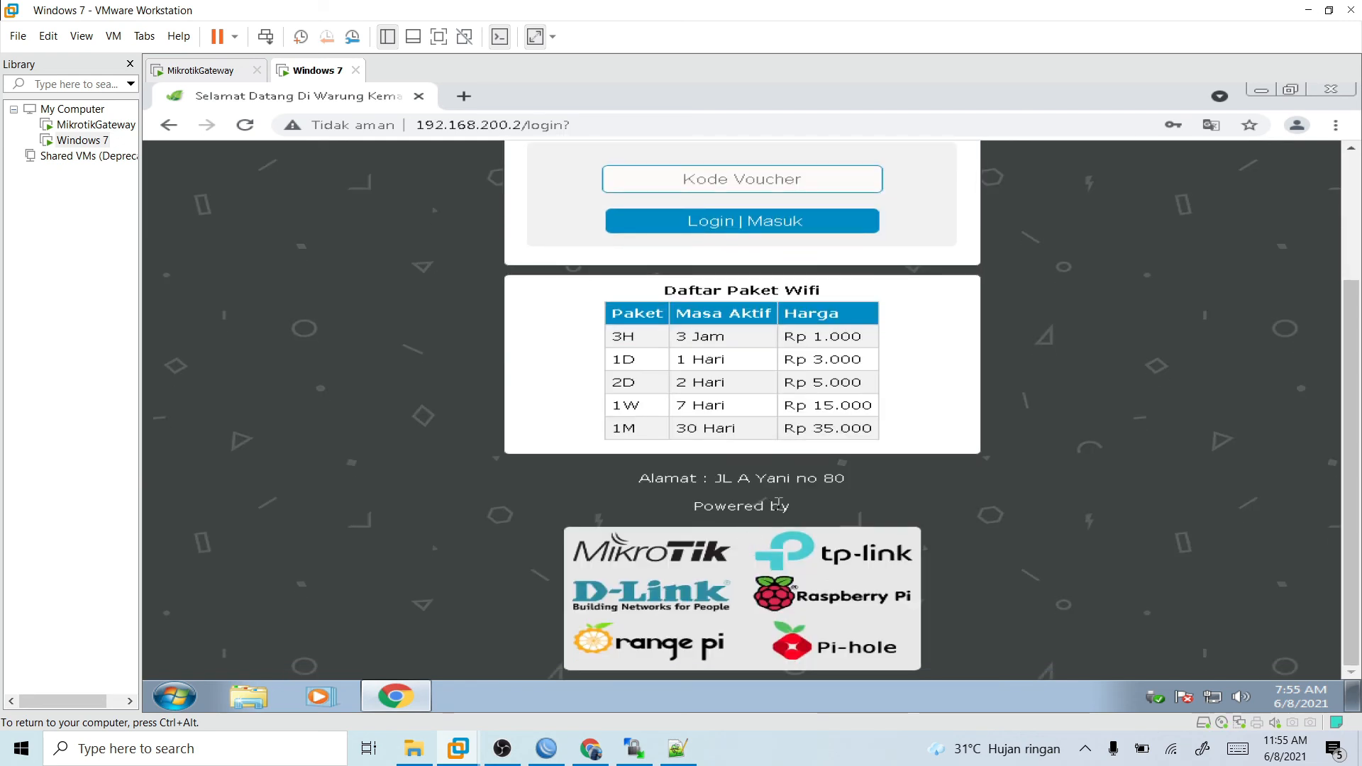
pyautogui.scroll(3, 742, 521)
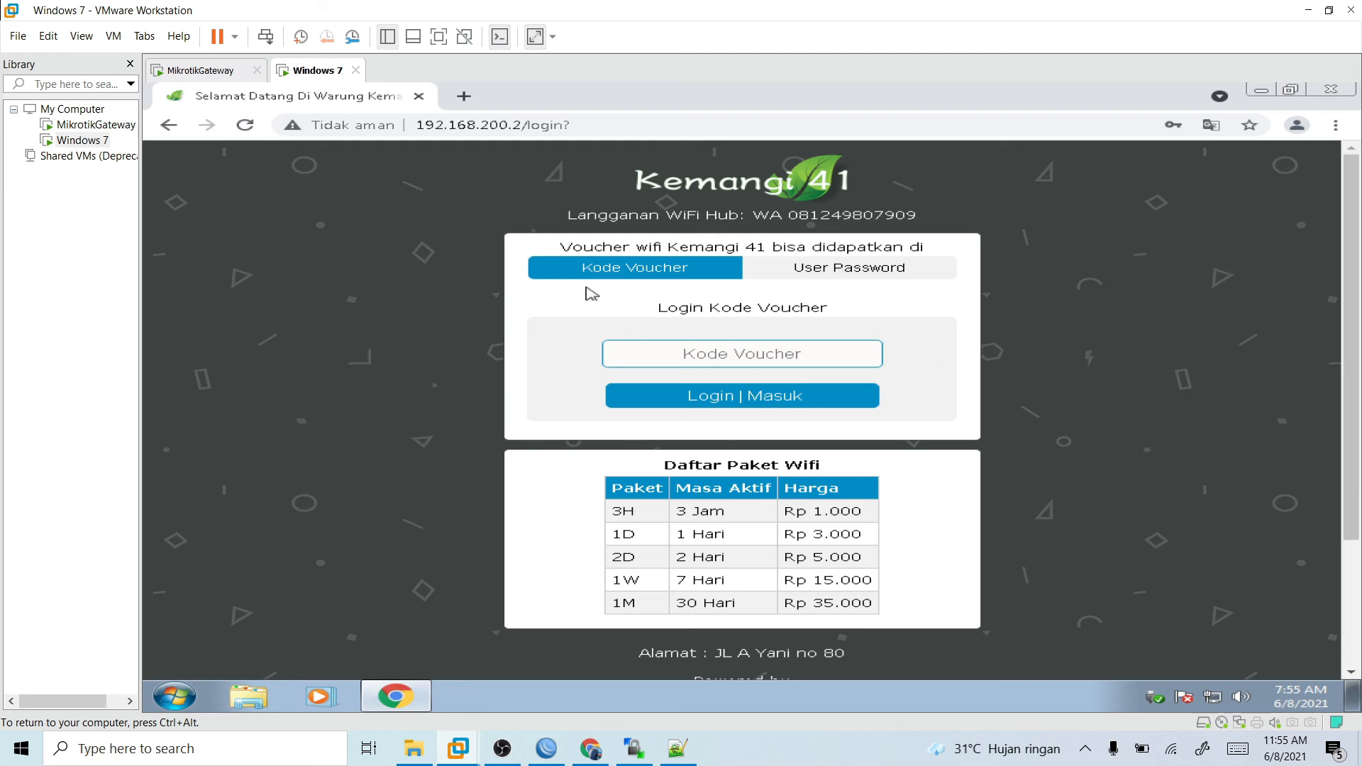
# - Test the User Password form by logging in with the saved username and password, and log out from the status page
pyautogui.click(848, 276)
pyautogui.click(764, 360)
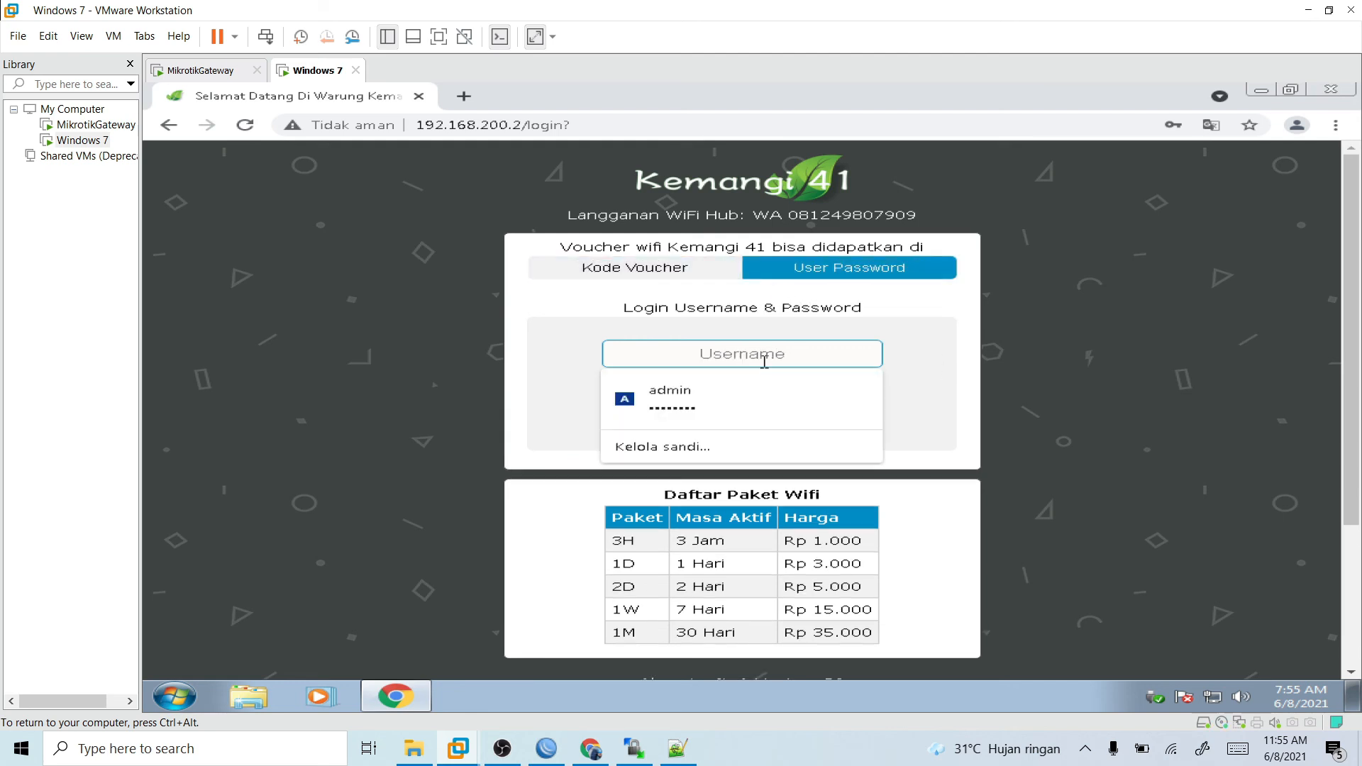
pyautogui.click(764, 386)
pyautogui.click(760, 426)
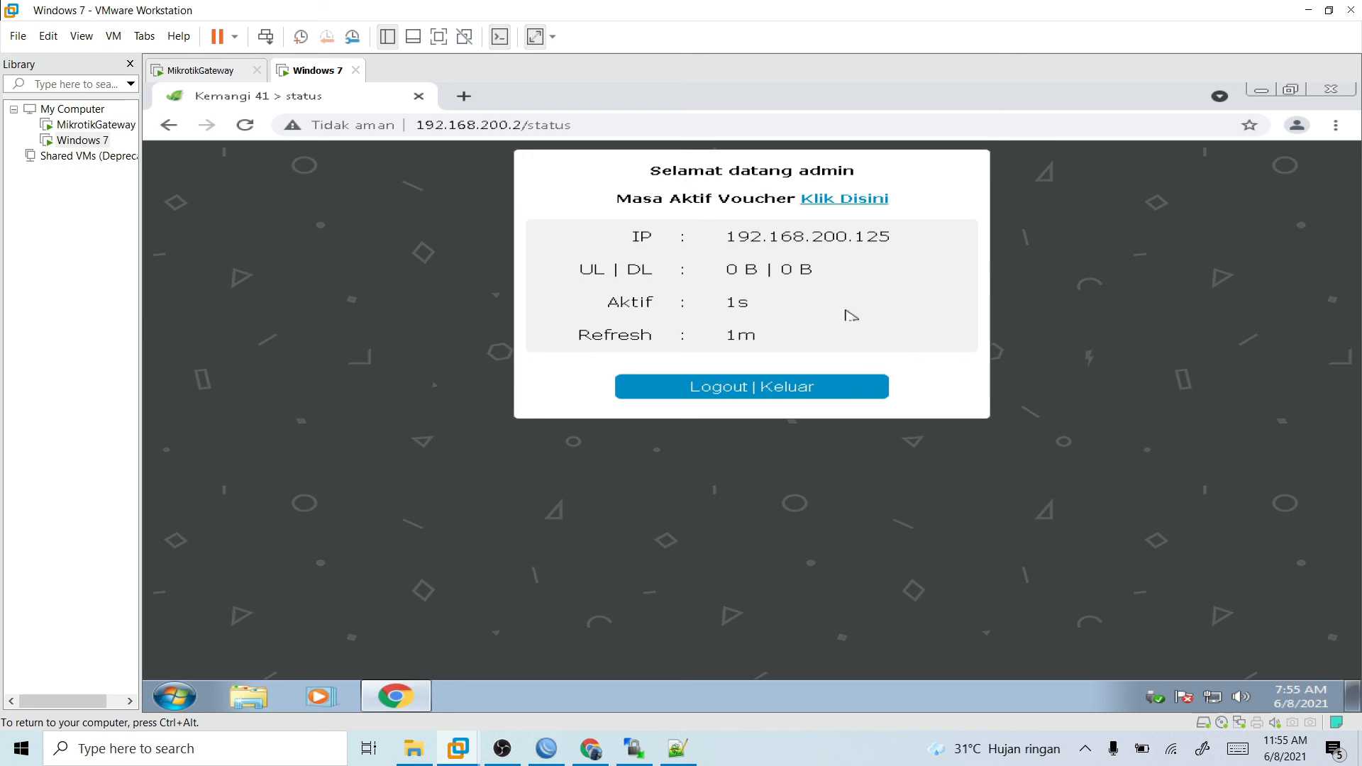
pyautogui.click(753, 390)
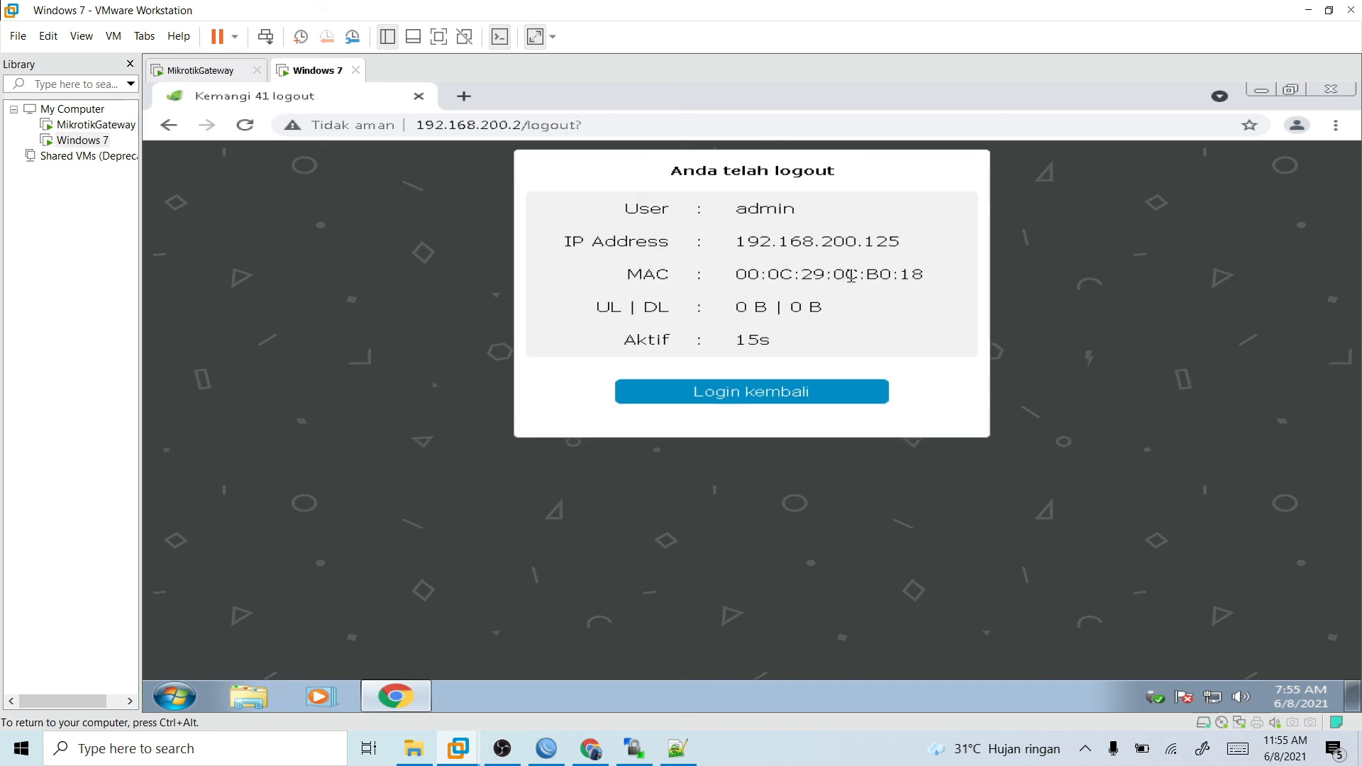
# - Return to the login page on Windows 7, and in WinBox delete the hotspot folder from the router's file list
pyautogui.click(857, 393)
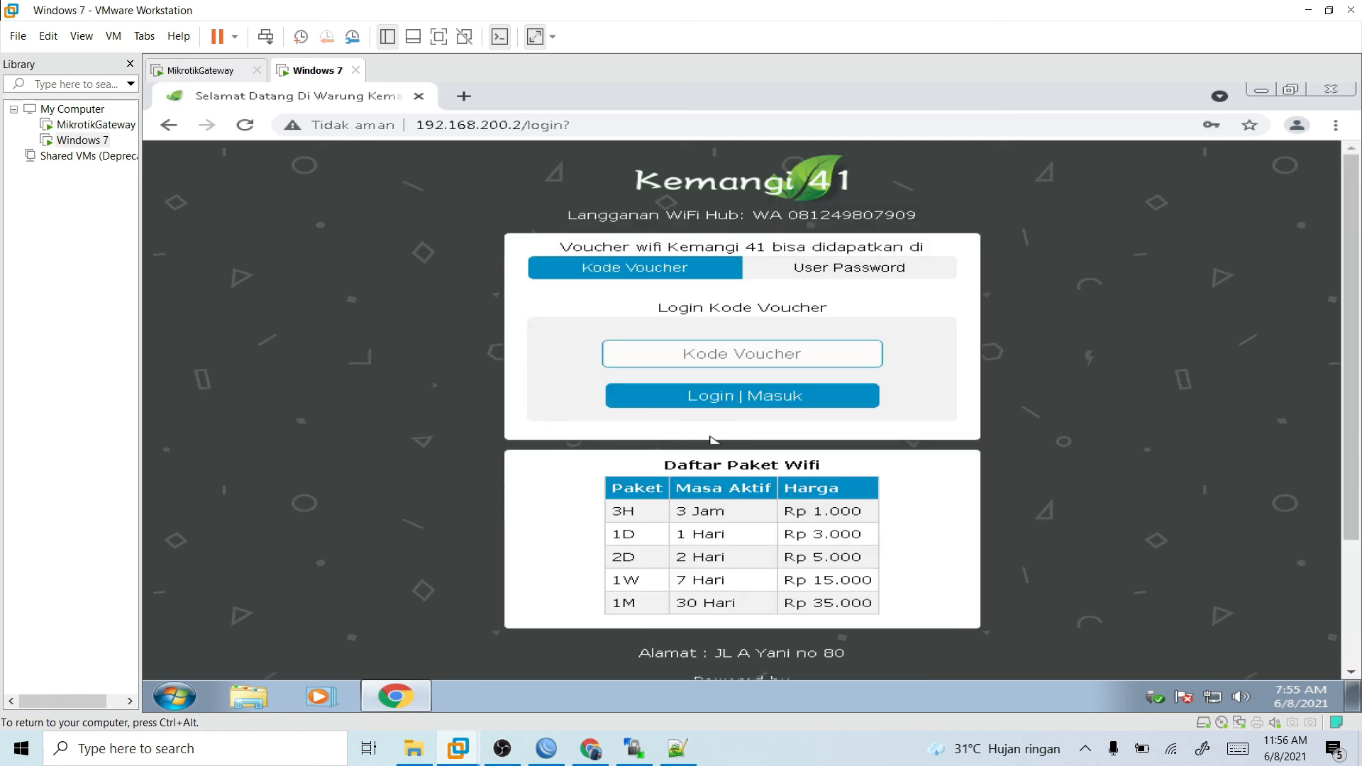
pyautogui.click(631, 748)
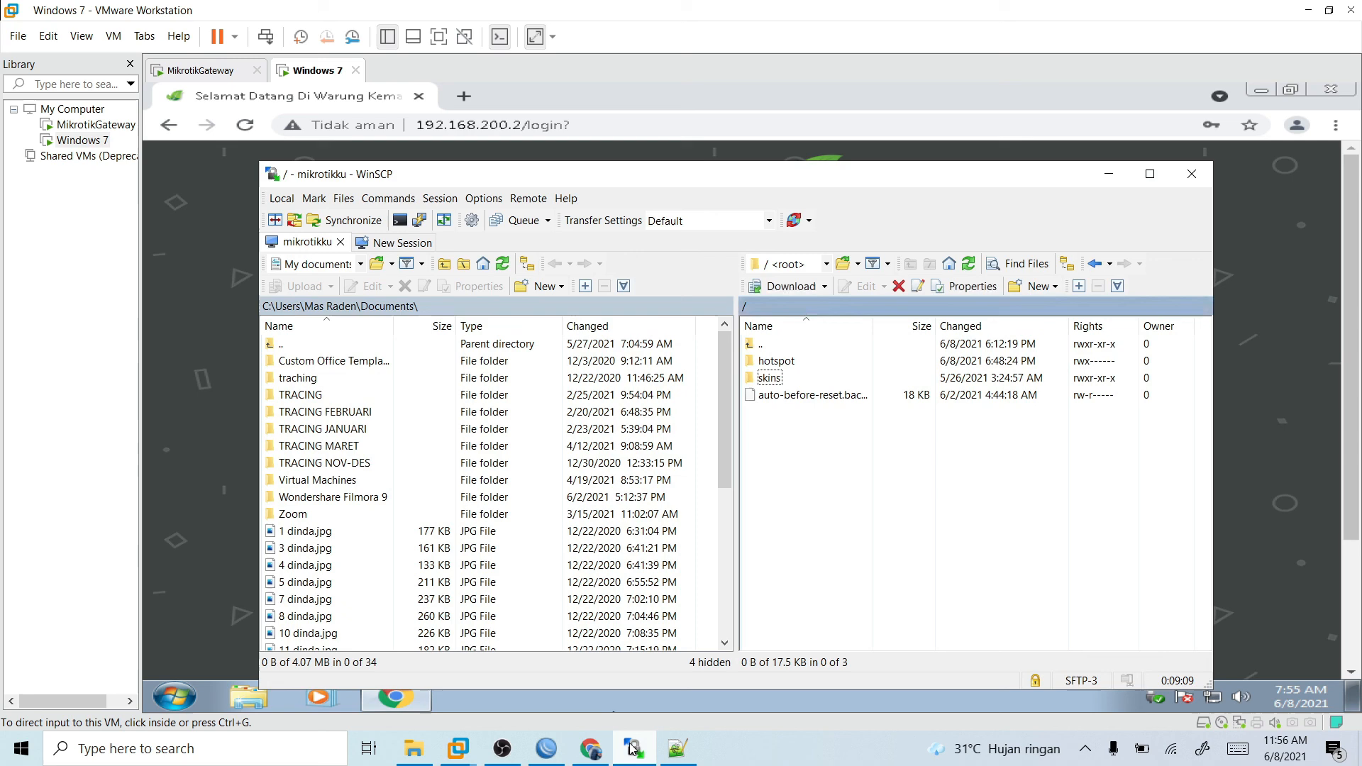
pyautogui.click(546, 750)
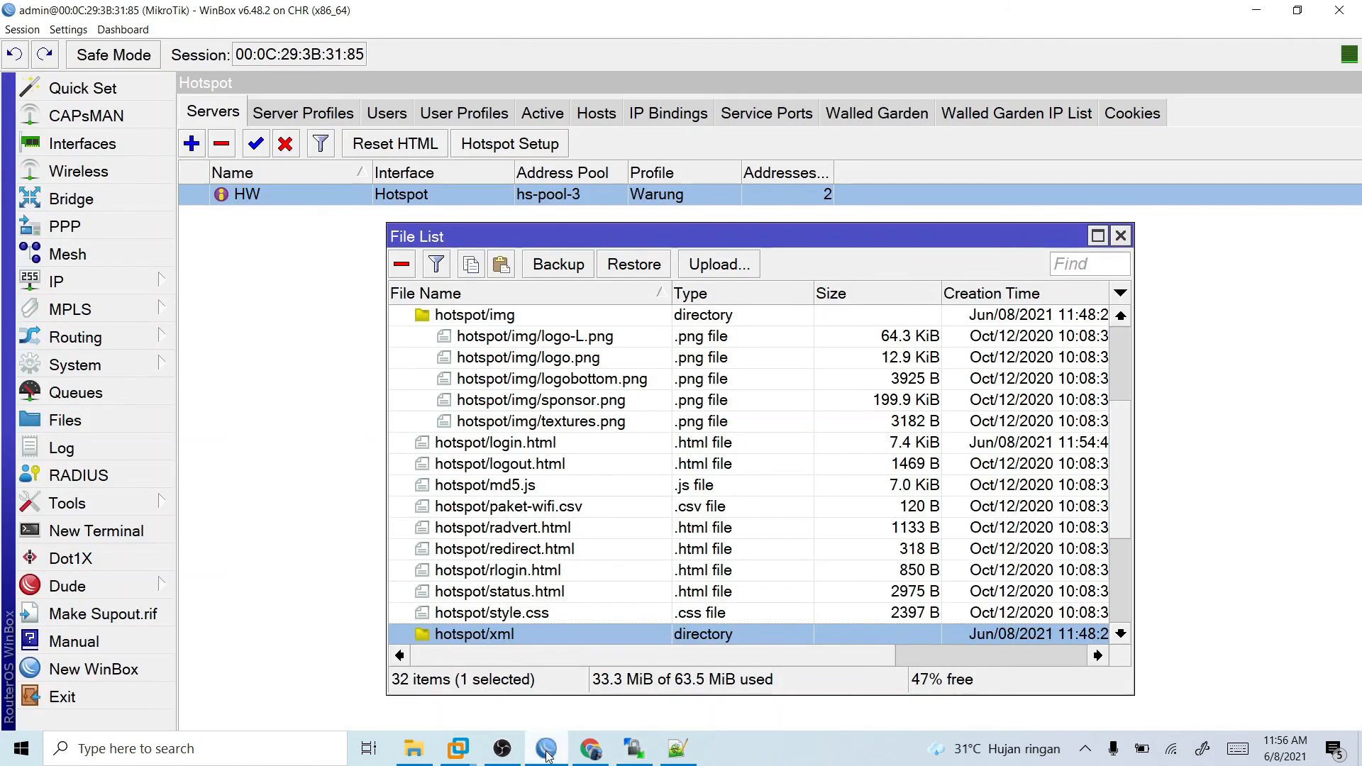
pyautogui.scroll(3, 518, 342)
pyautogui.rightClick(505, 336)
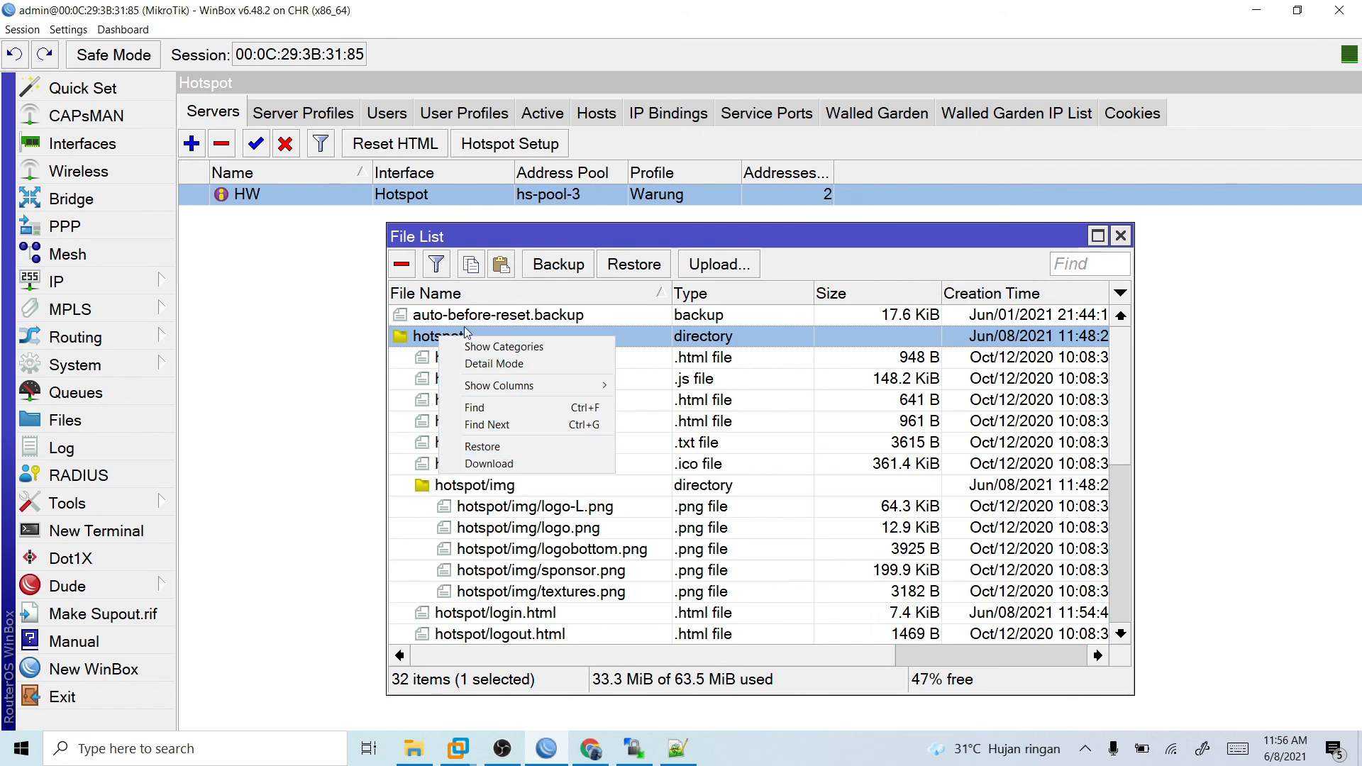
pyautogui.click(407, 267)
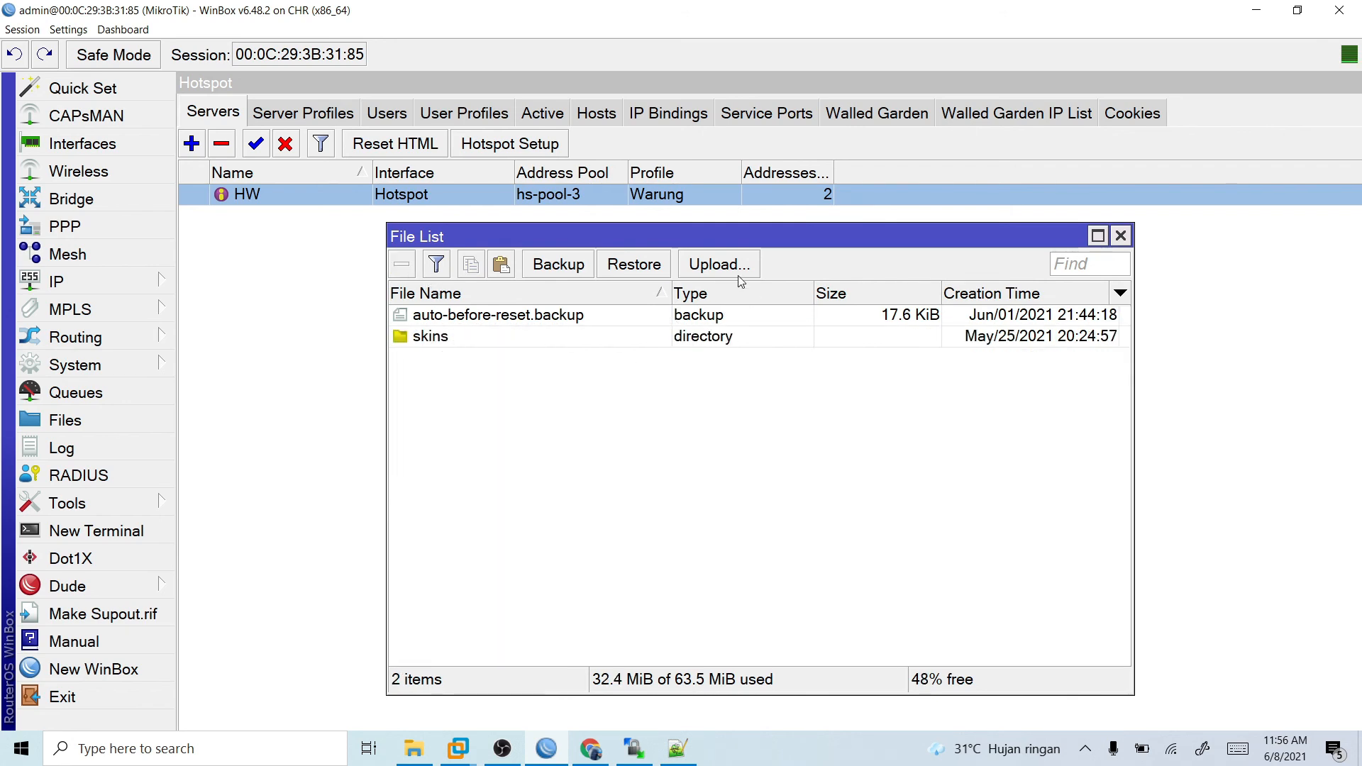
# - Upload the hotspot folder from D:\Mikrotik\Axoma SolusiMenarik.com in File Explorer to the root of the router's file list in WinBox
pyautogui.click(426, 753)
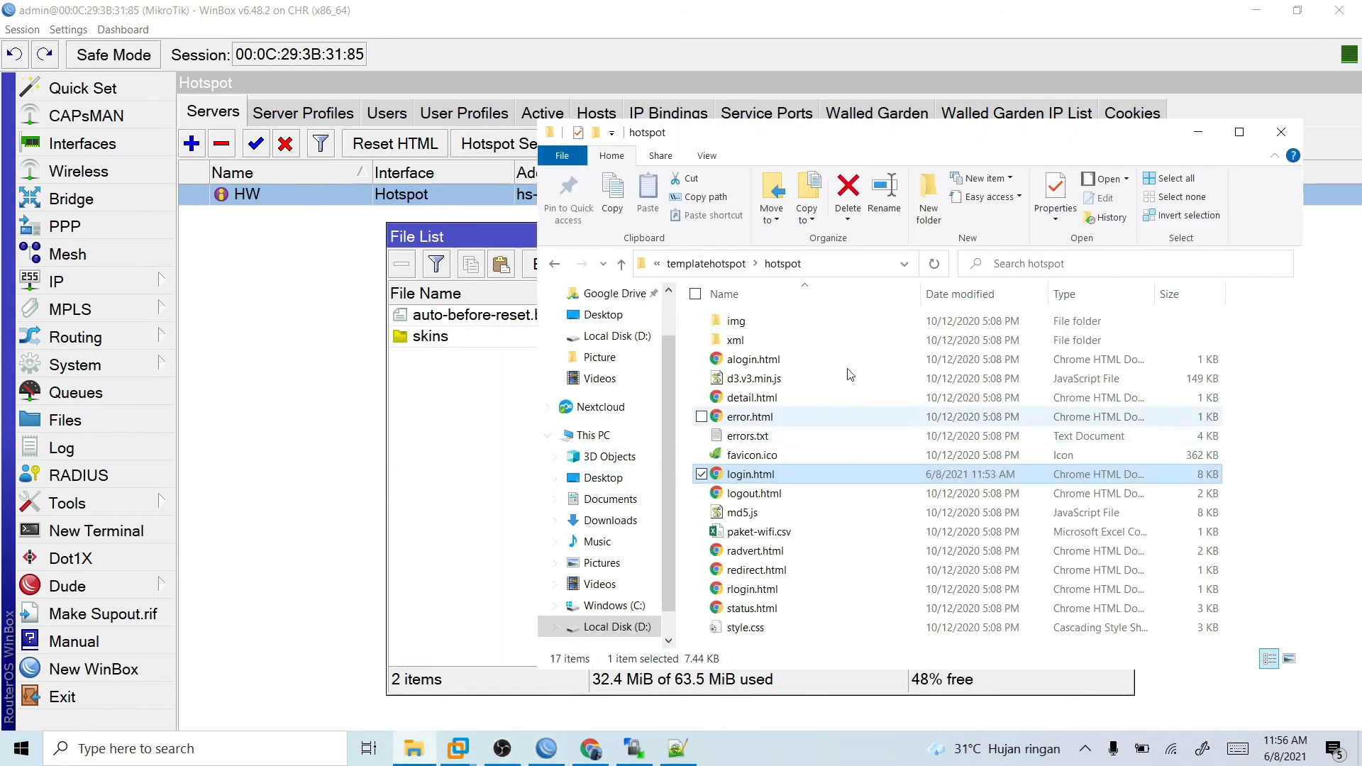
pyautogui.click(721, 265)
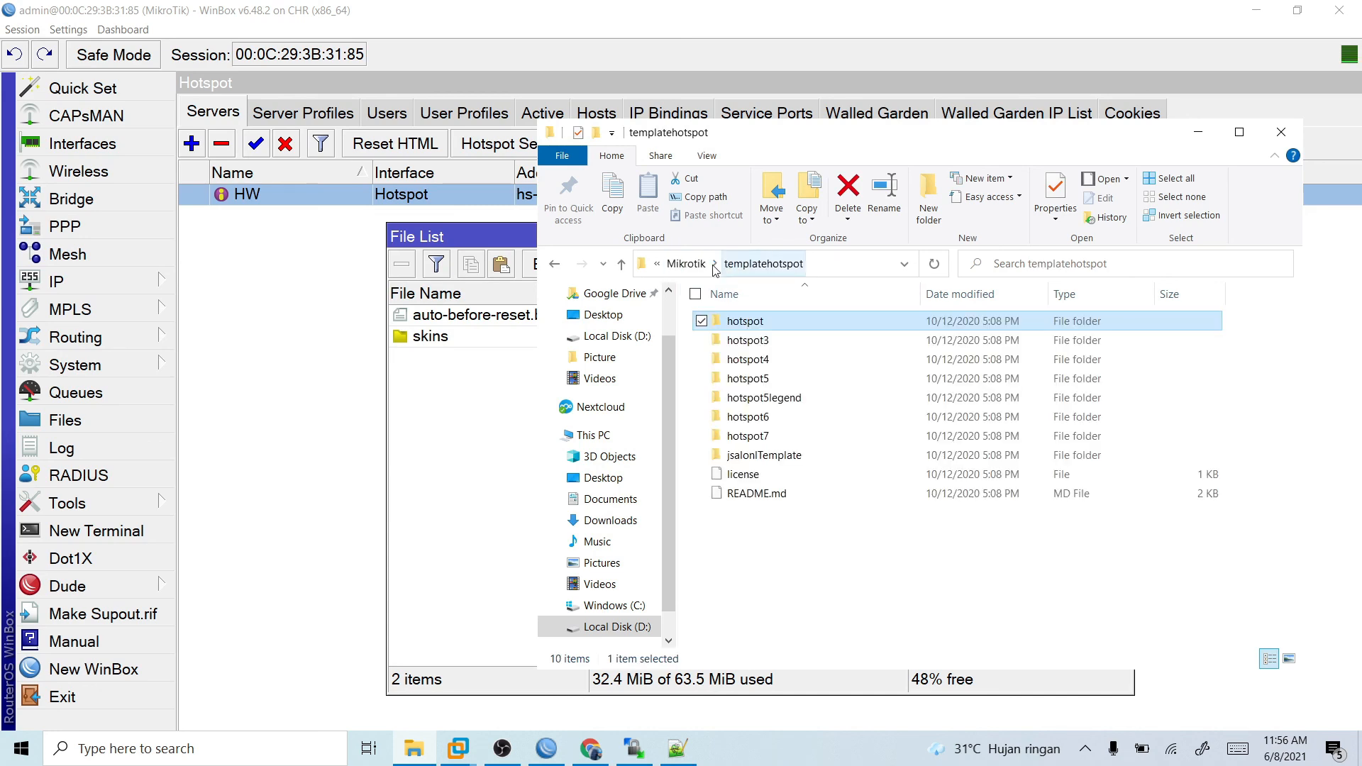
pyautogui.click(693, 264)
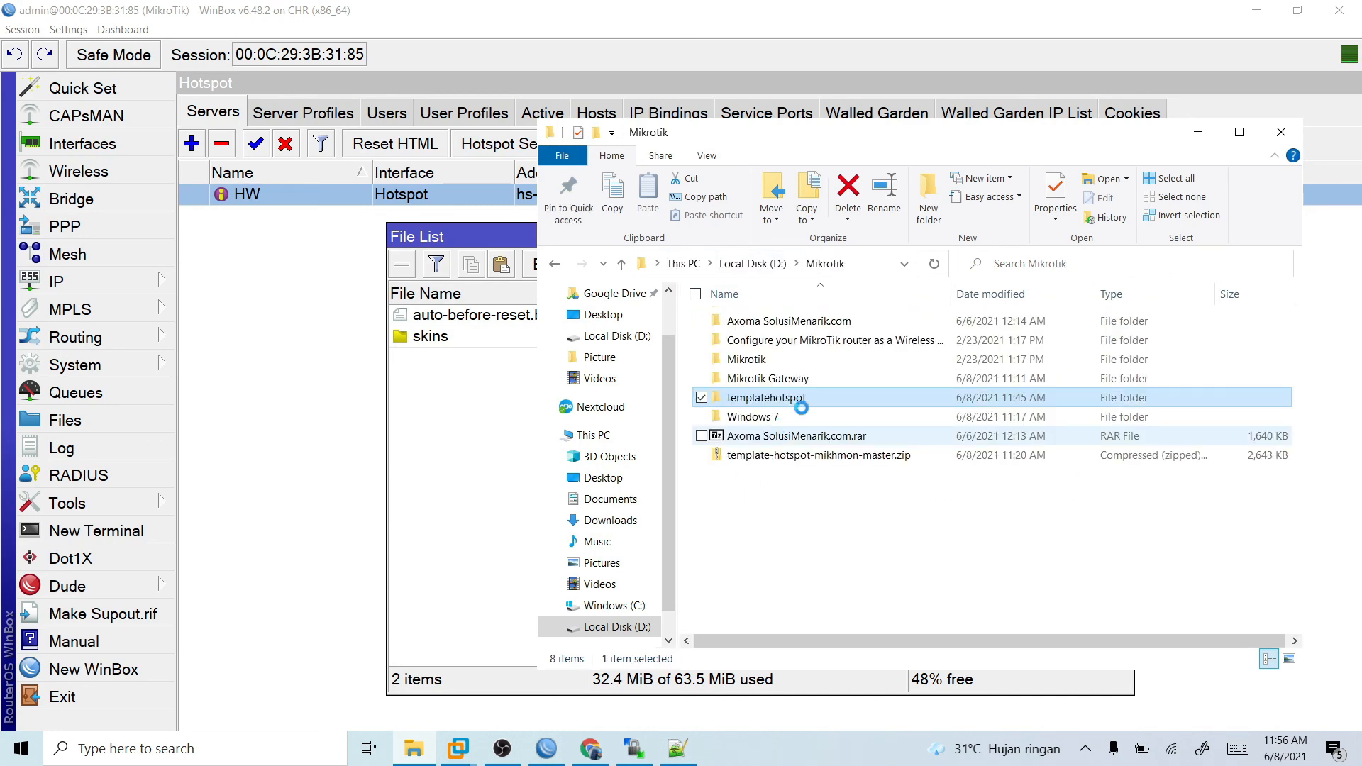
pyautogui.click(840, 322)
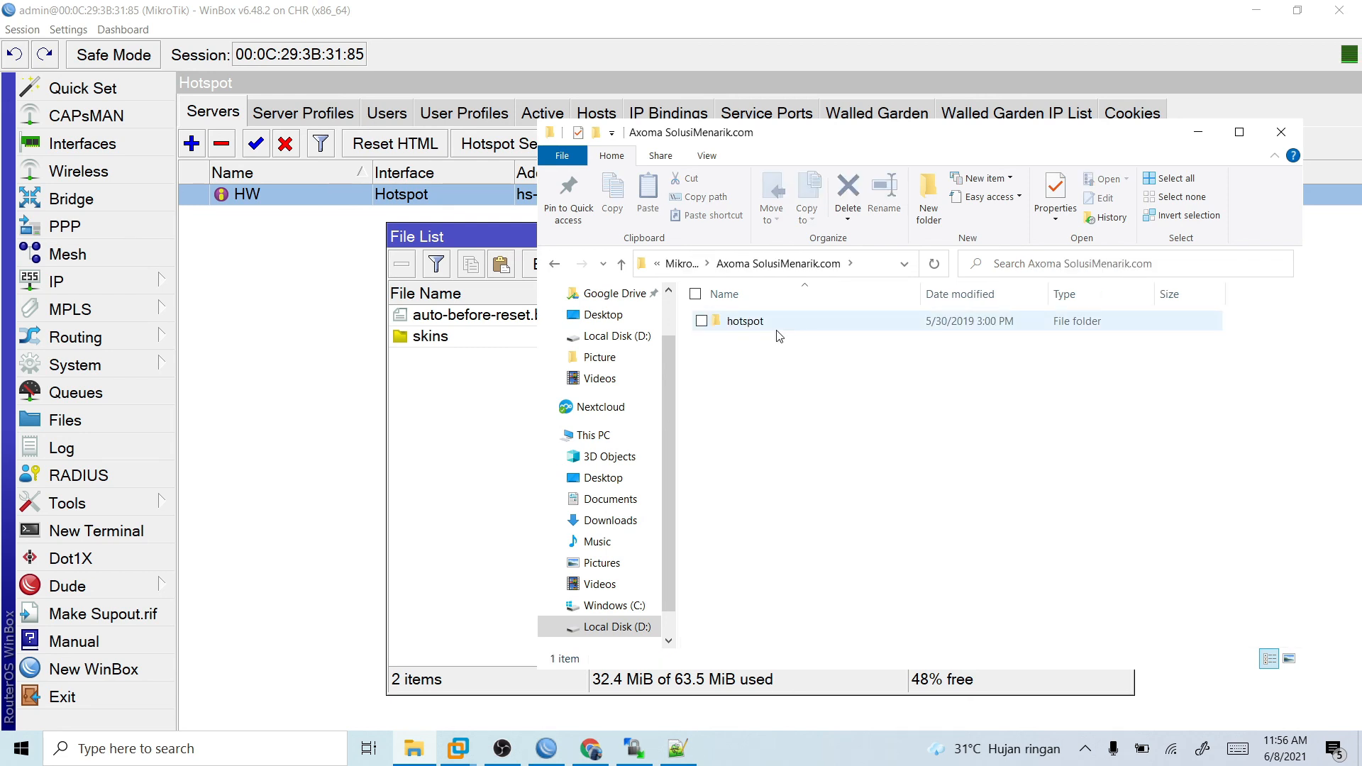
pyautogui.click(778, 331)
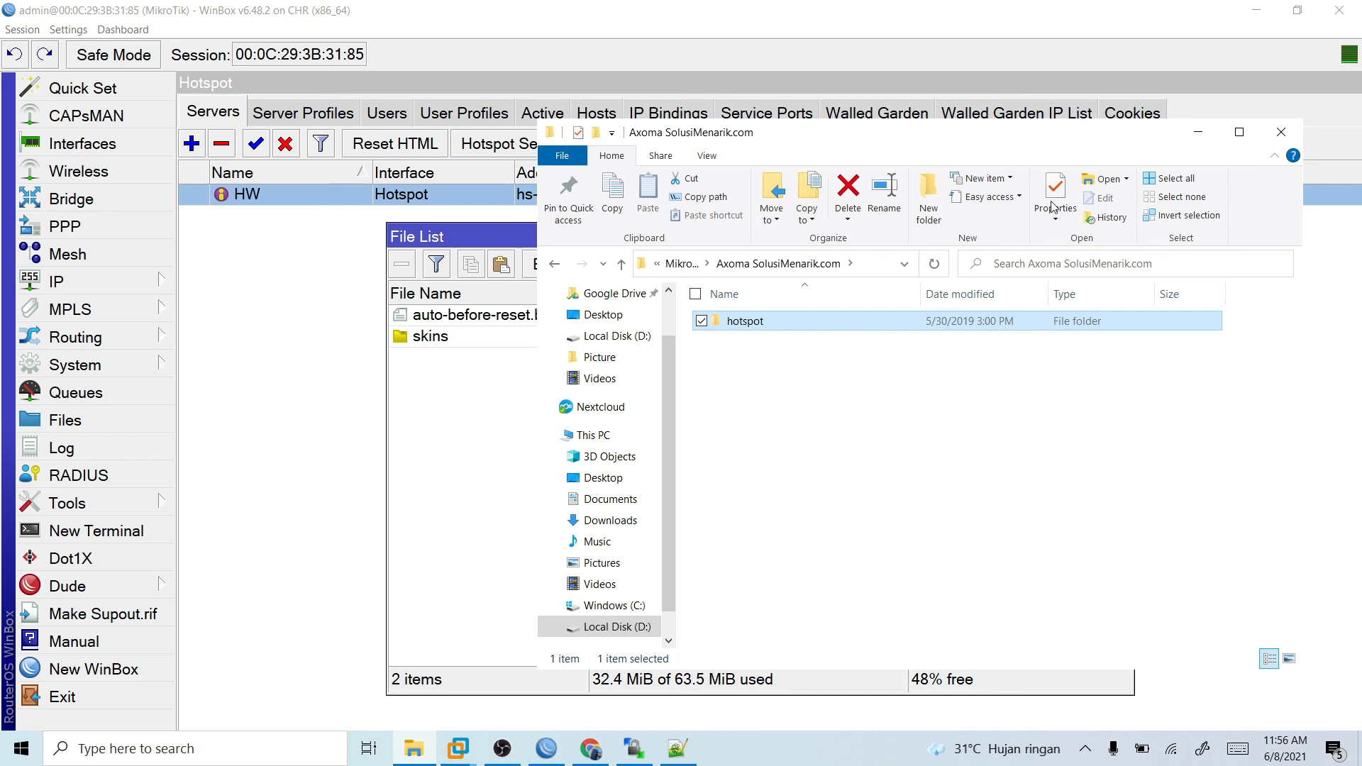
pyautogui.moveTo(745, 321); pyautogui.dragTo(454, 341)
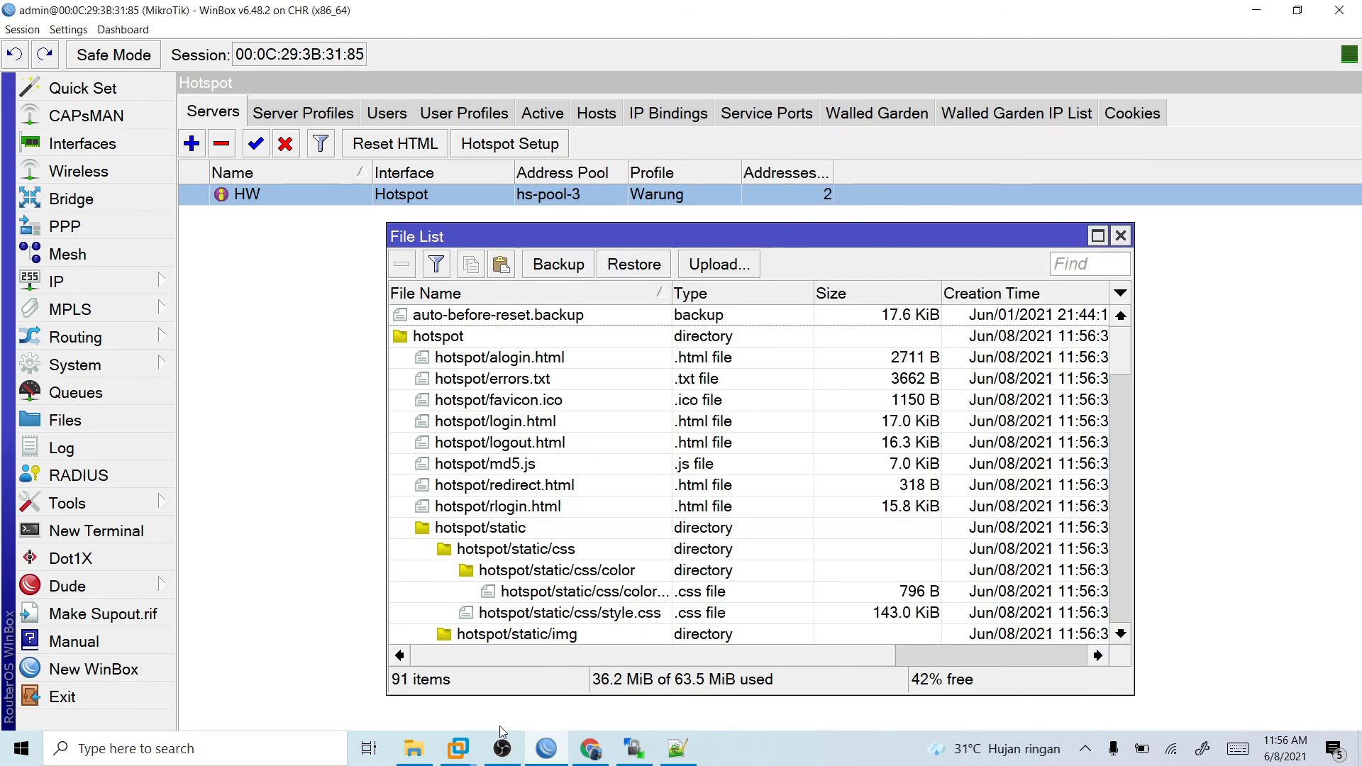
# - Reload the login page on the Windows 7 virtual machine and check the Axoma template's login form, package list and contact section
pyautogui.click(458, 748)
pyautogui.click(254, 132)
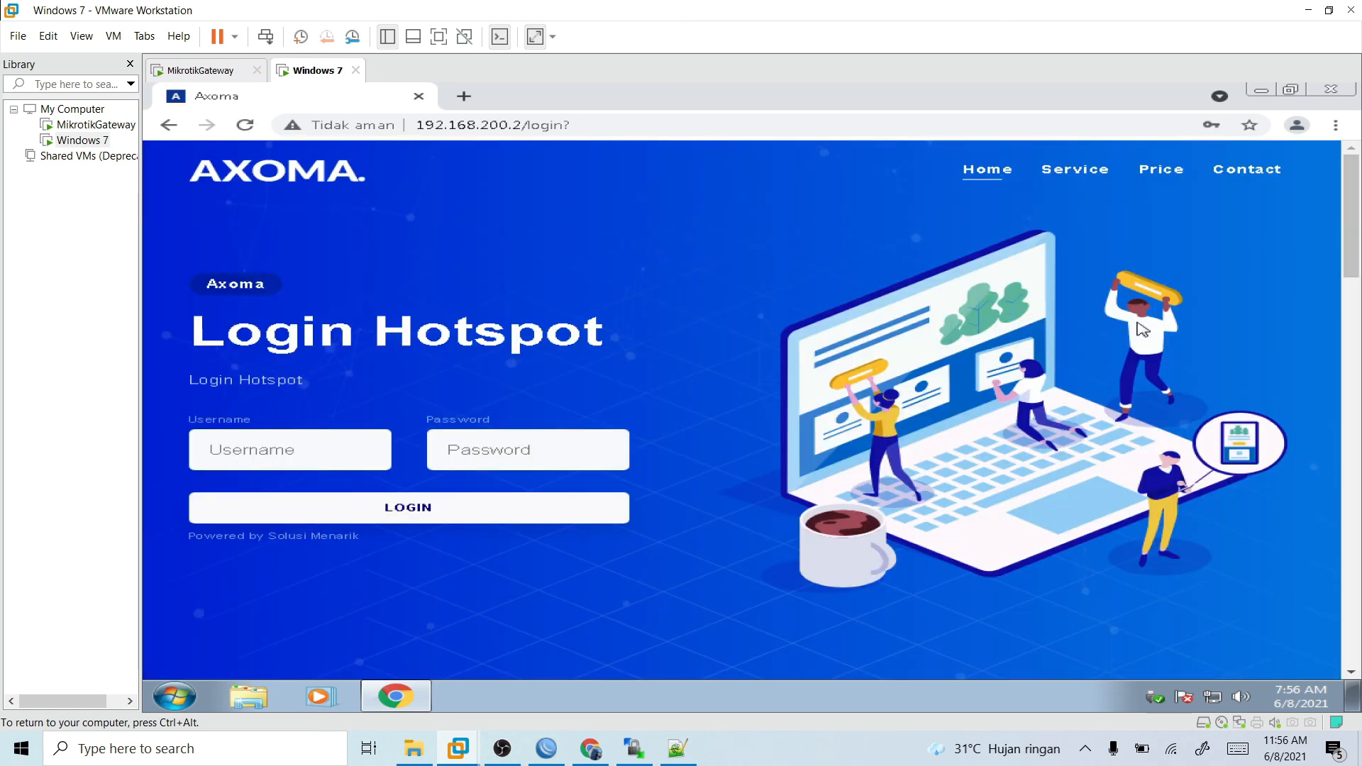
pyautogui.scroll(-5, 949, 383)
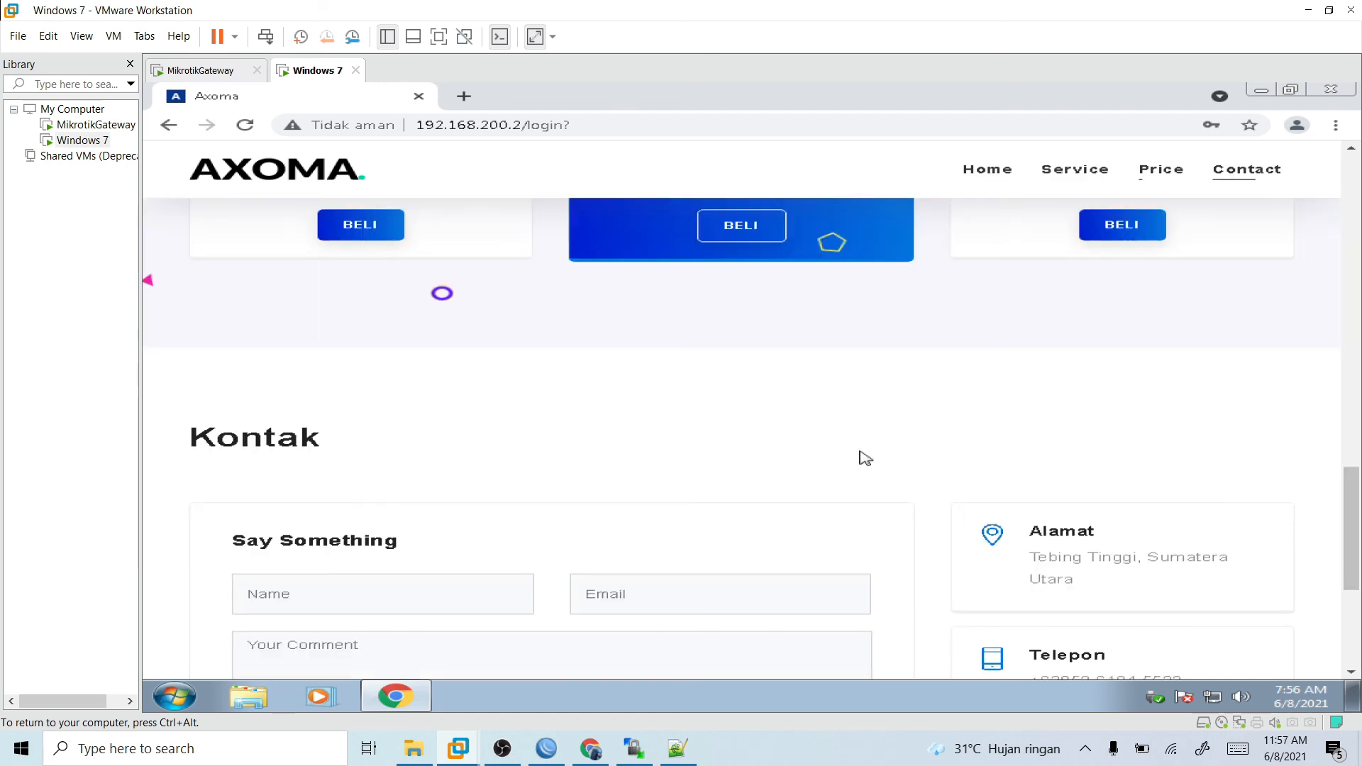
pyautogui.scroll(8, 1186, 213)
pyautogui.scroll(-3, 1201, 182)
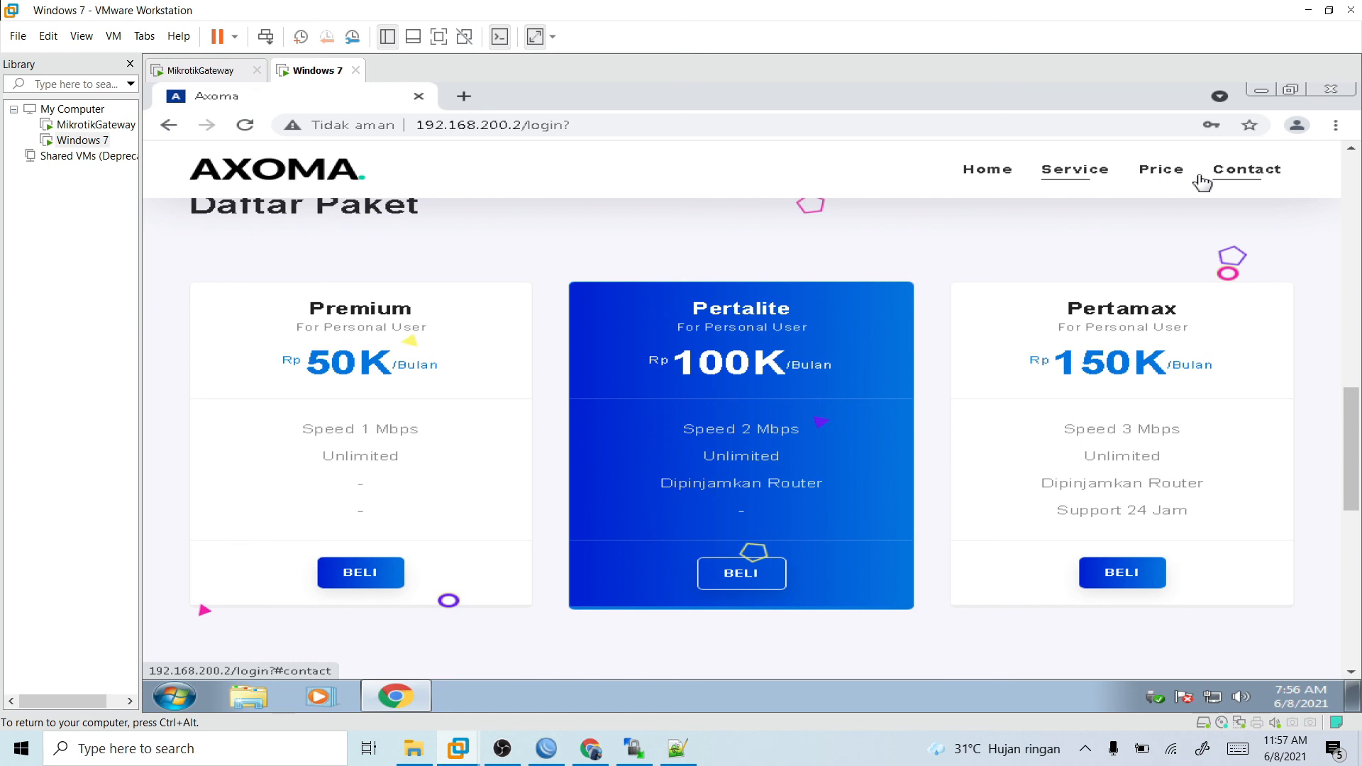
pyautogui.scroll(5, 814, 236)
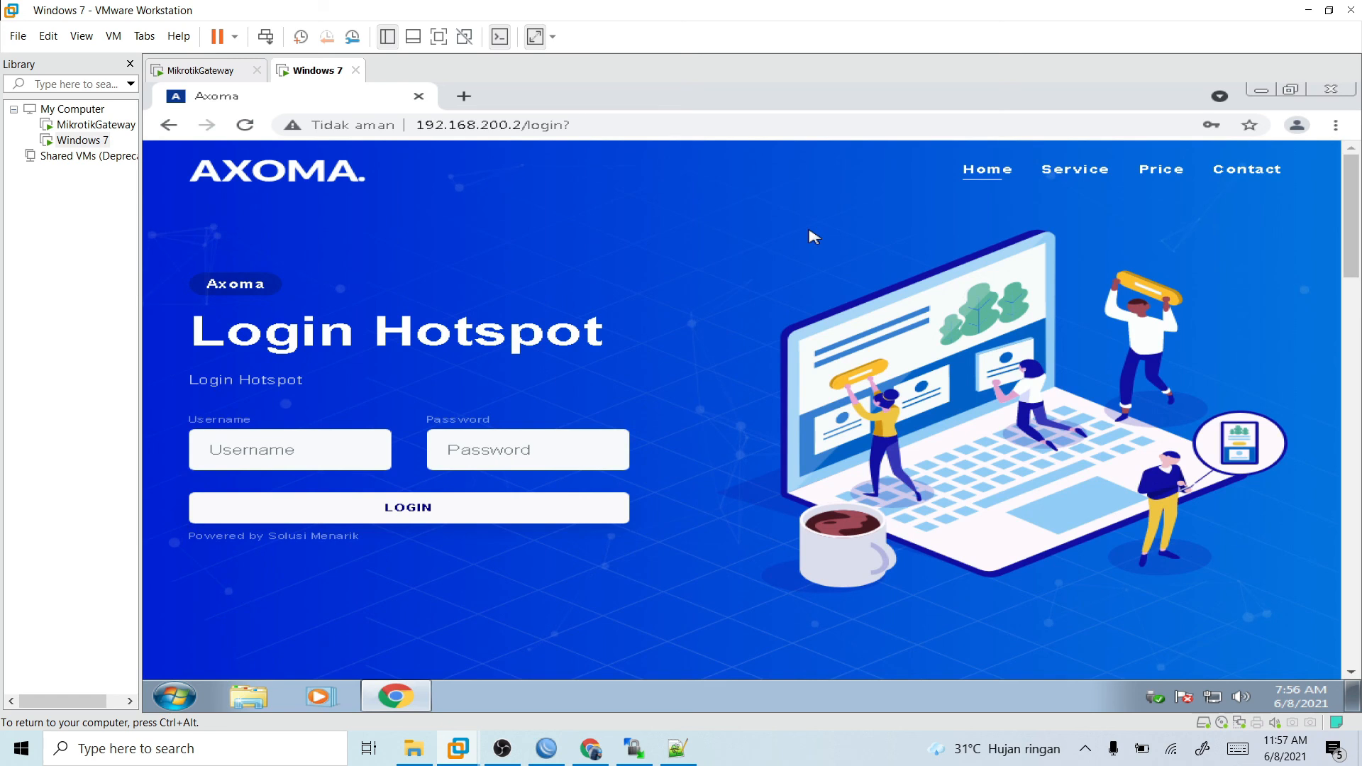